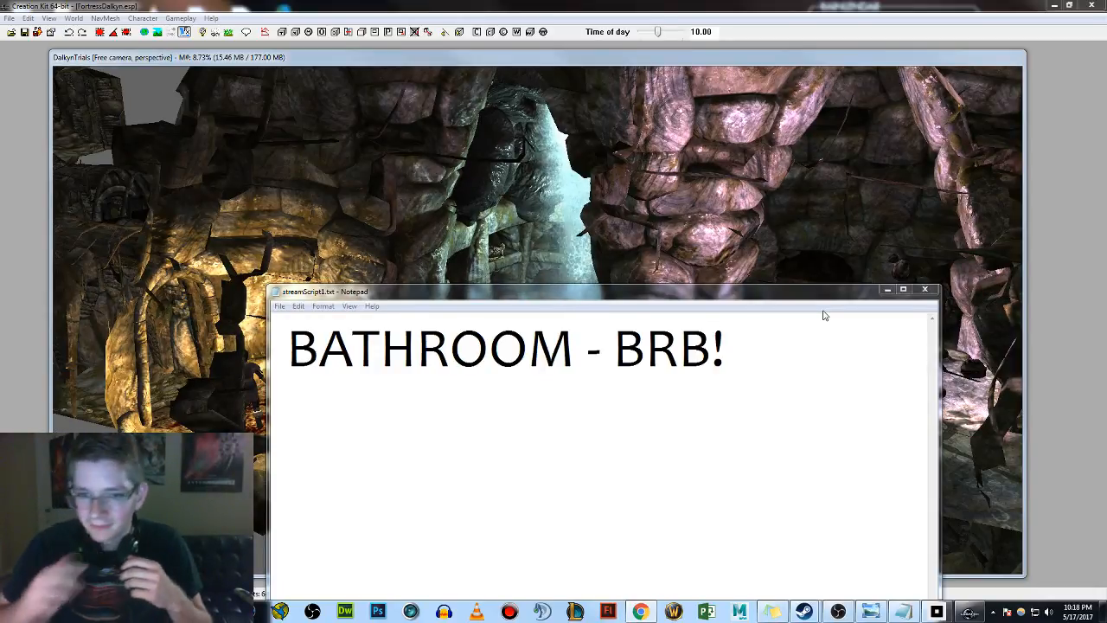
# Minimize the Notepad note and inspect the yellow-lit and pink-lit chambers beside the waterfall in the DalkynTrials cell.
pyautogui.click(889, 290)
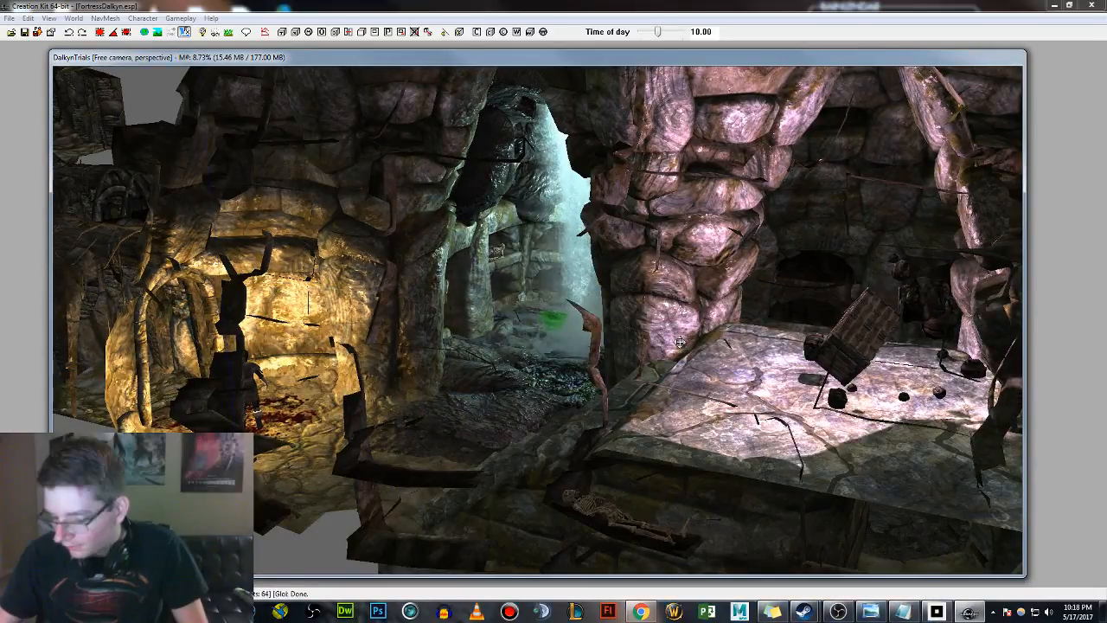
pyautogui.scroll(-4, 681, 342)
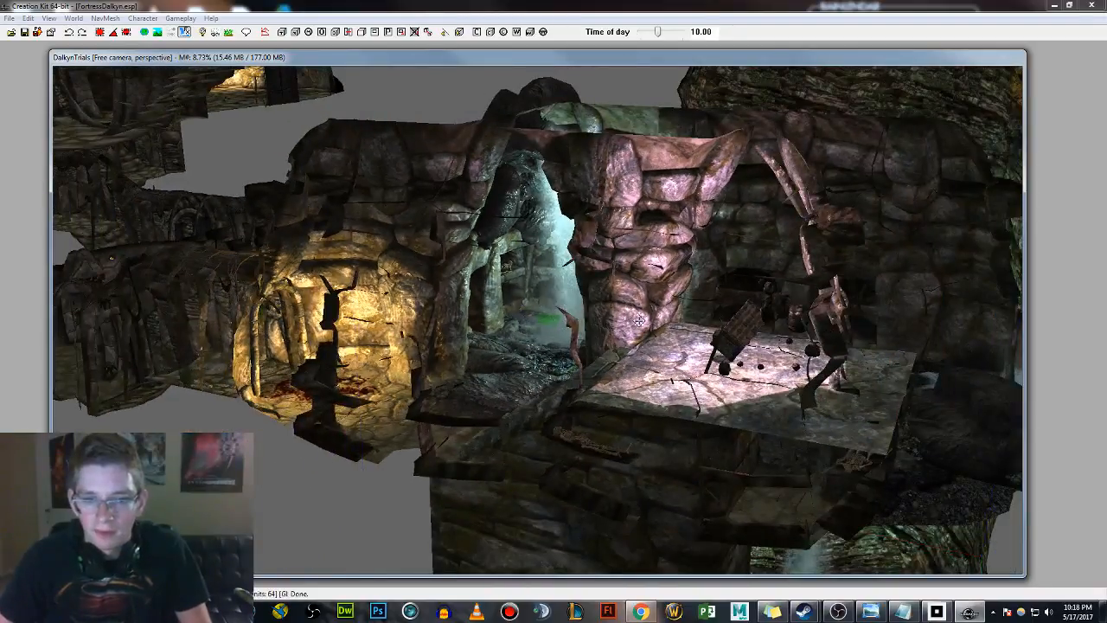
pyautogui.scroll(3, 641, 326)
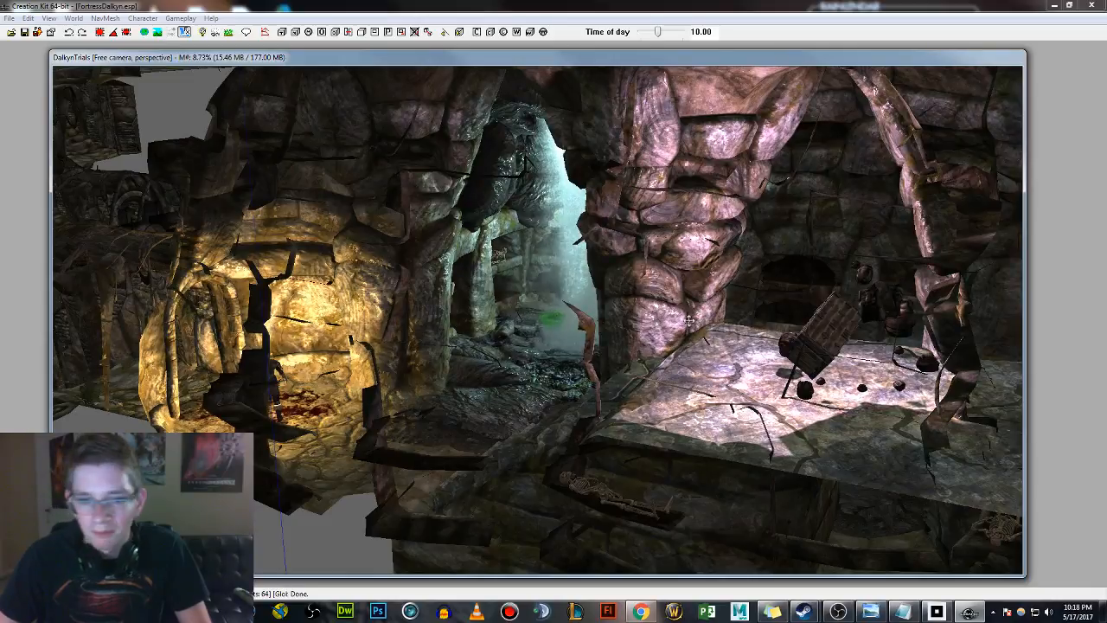
pyautogui.scroll(2, 665, 317)
pyautogui.scroll(2, 677, 313)
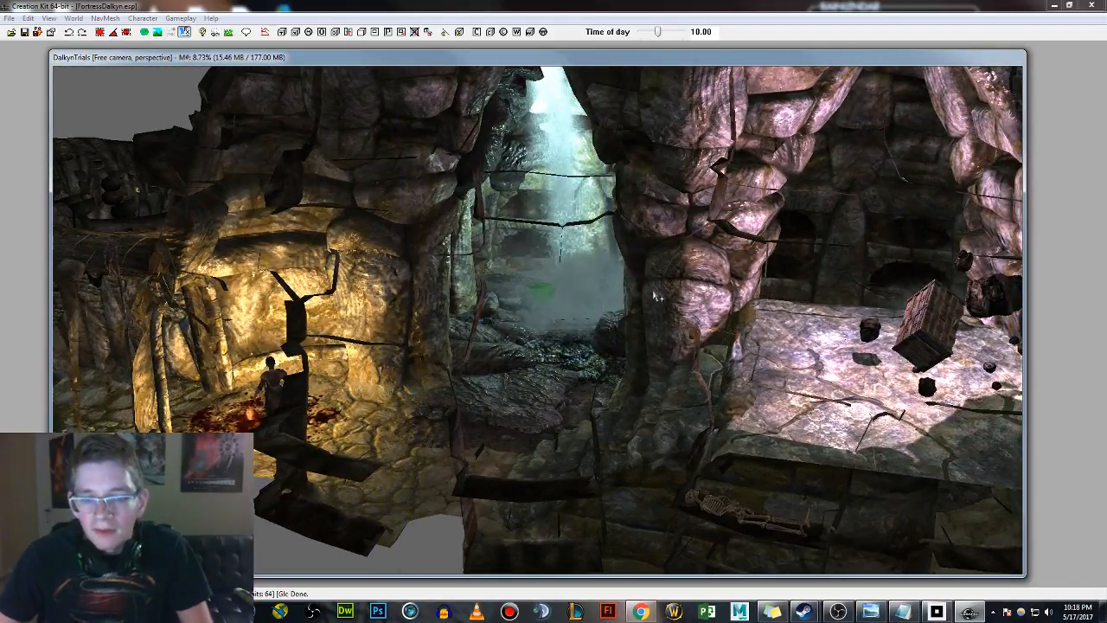
pyautogui.scroll(-2, 707, 303)
pyautogui.scroll(-2, 693, 282)
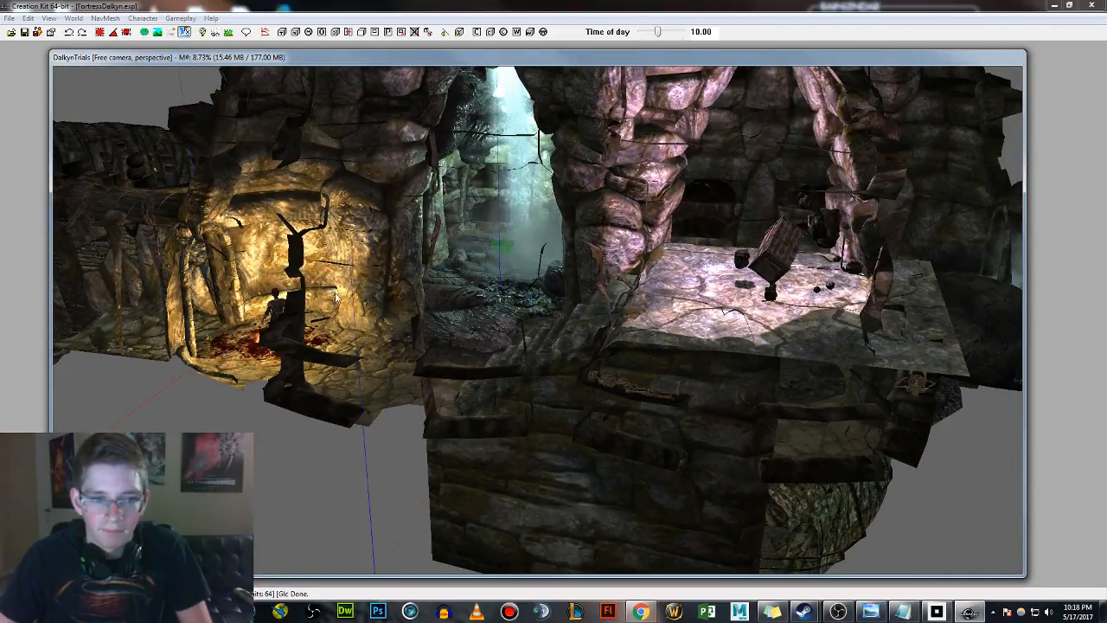
pyautogui.keyDown('shift'); pyautogui.moveTo(618, 259); pyautogui.dragTo(637, 222, button='middle'); pyautogui.keyUp('shift')
pyautogui.scroll(2, 538, 275)
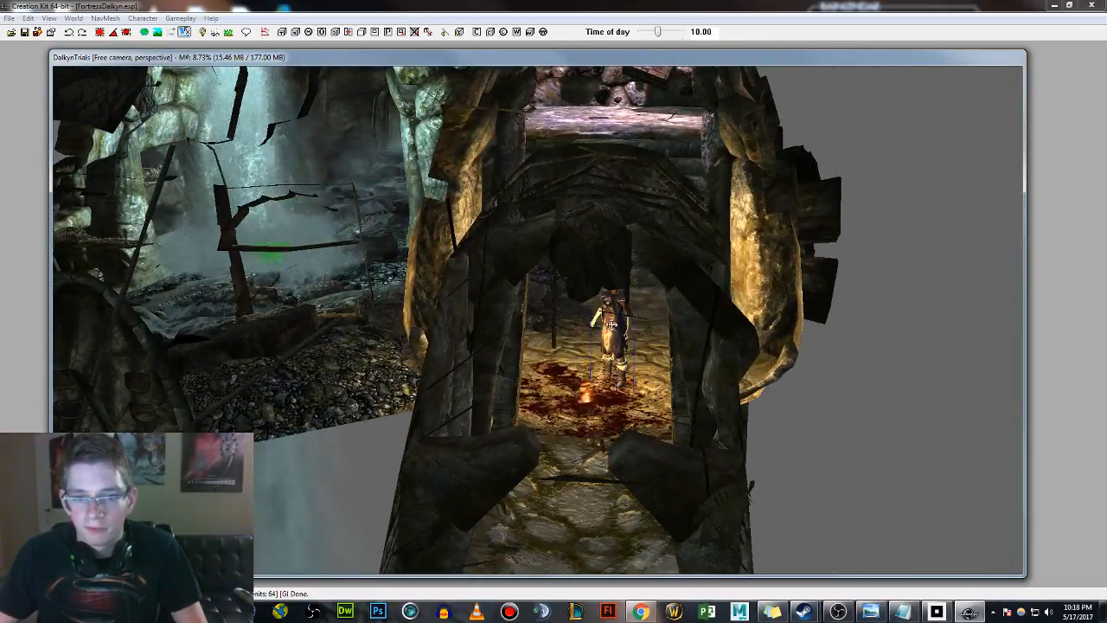
pyautogui.click(608, 322)
pyautogui.keyDown('shift'); pyautogui.moveTo(608, 321); pyautogui.dragTo(750, 296, button='middle'); pyautogui.keyUp('shift')
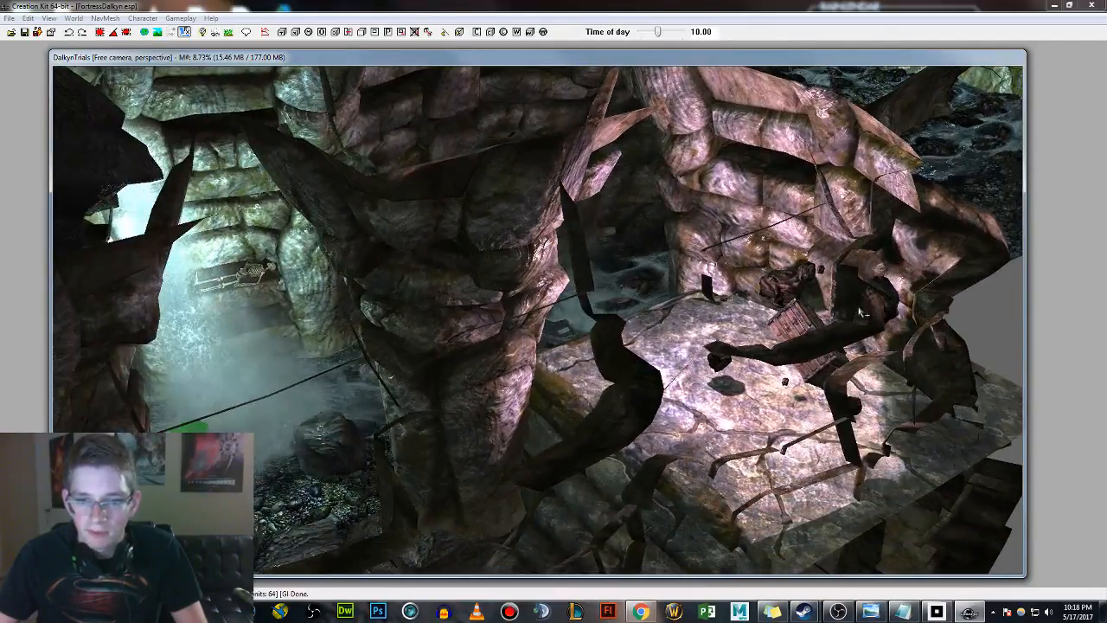
# Examine the pink-lit ledge, the waterfall and the rocky stream bed running out below it.
pyautogui.scroll(-3, 537, 319)
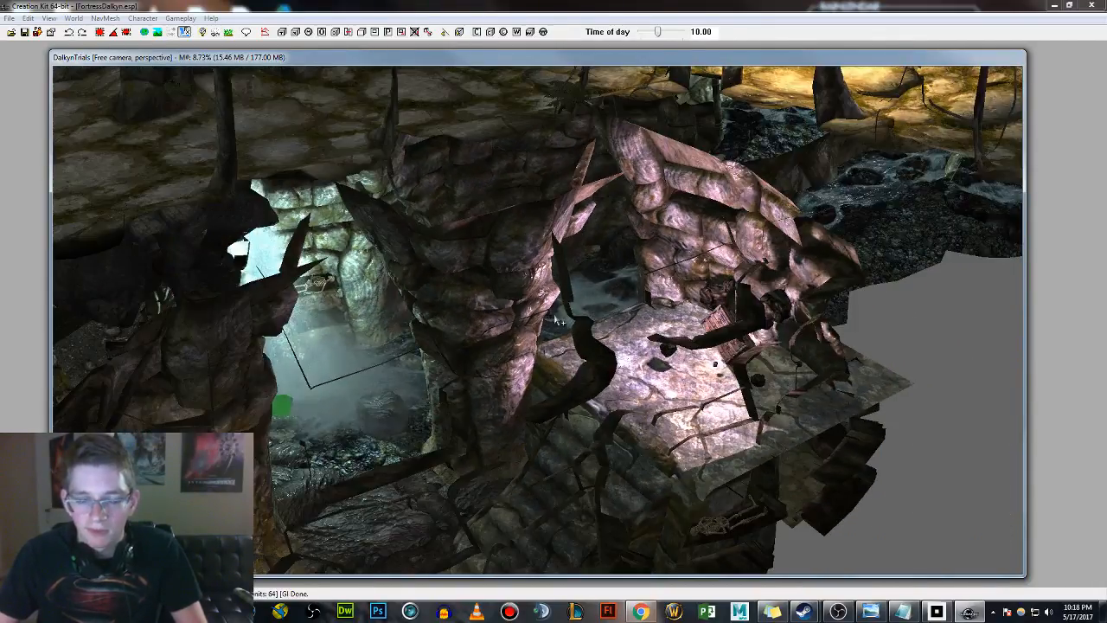
pyautogui.moveTo(438, 353); pyautogui.dragTo(572, 313, button='middle')
pyautogui.keyDown('shift'); pyautogui.moveTo(838, 339); pyautogui.dragTo(659, 300, button='middle'); pyautogui.keyUp('shift')
pyautogui.scroll(2, 666, 294)
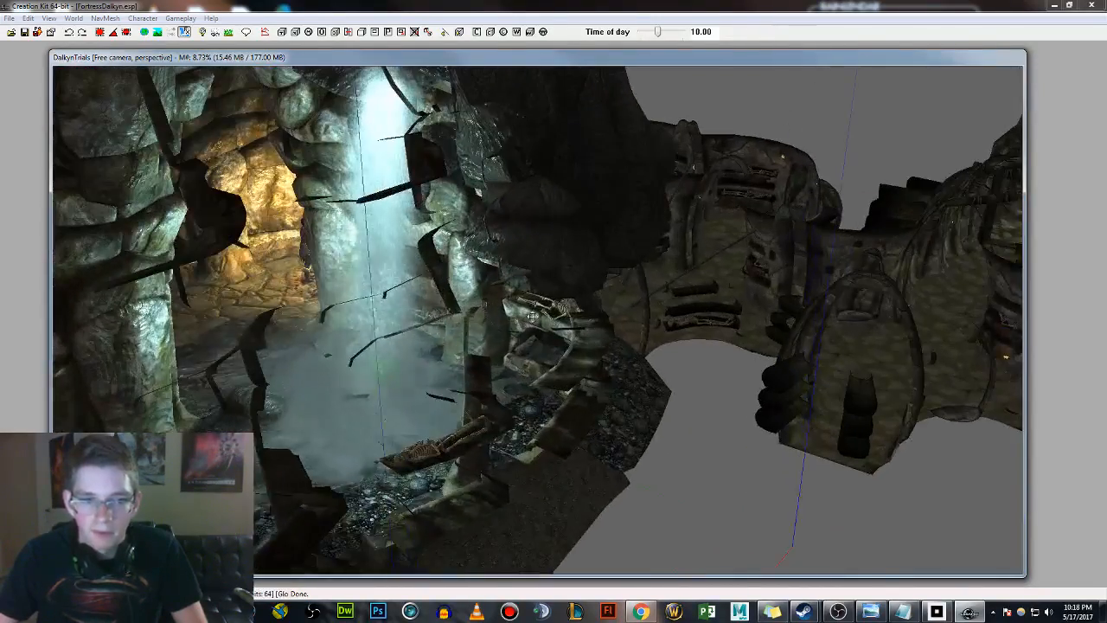
pyautogui.moveTo(527, 317); pyautogui.dragTo(622, 309, button='middle')
pyautogui.scroll(-1, 566, 317)
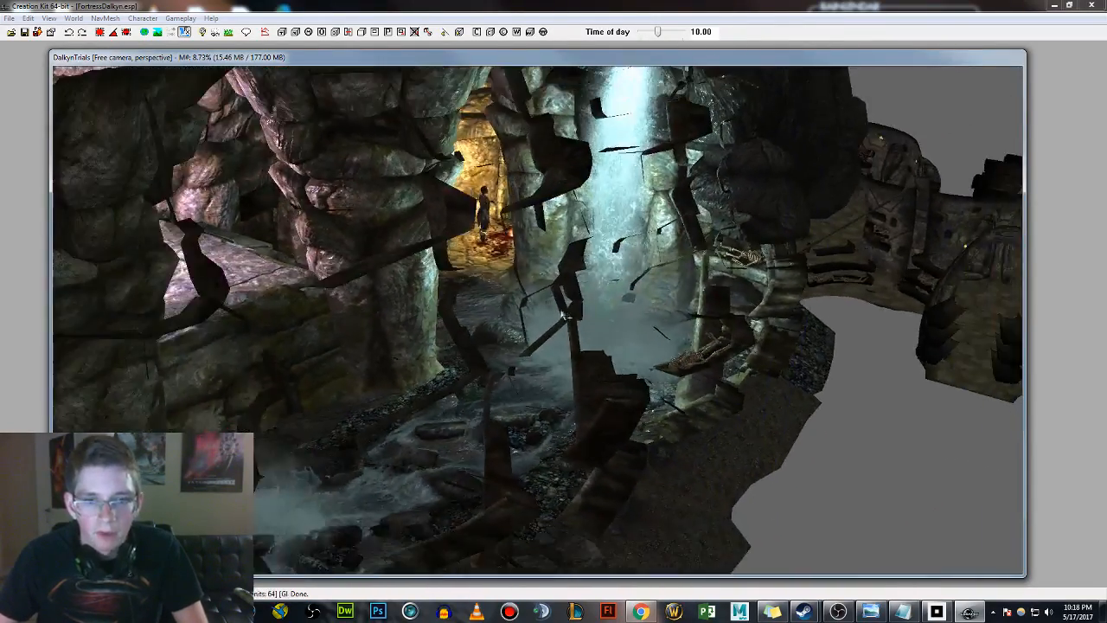
pyautogui.moveTo(415, 347); pyautogui.dragTo(544, 332, button='middle')
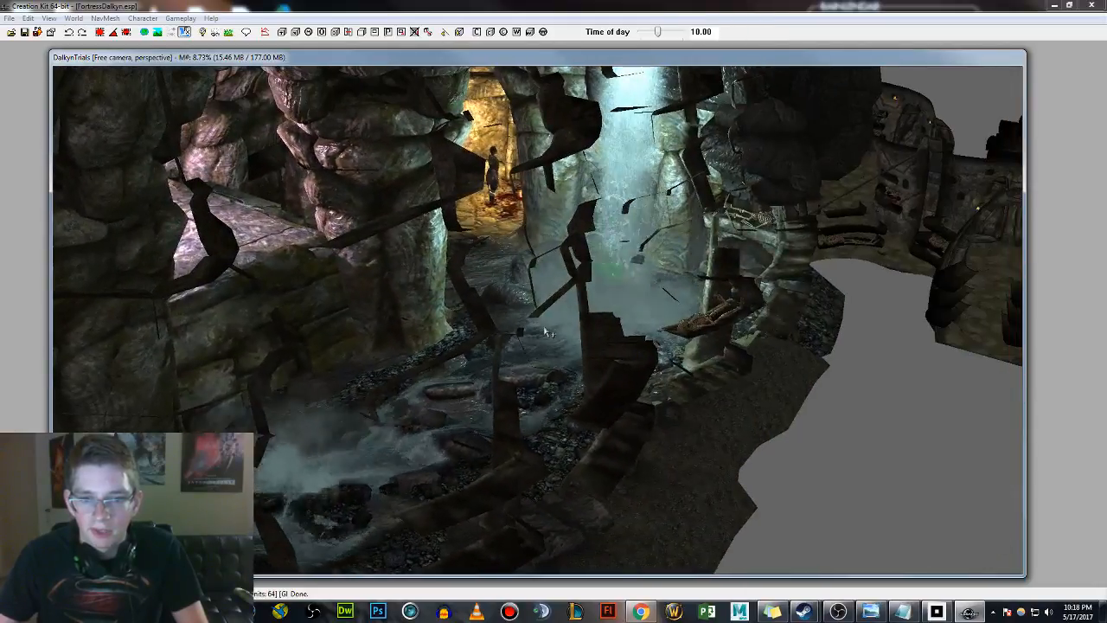
pyautogui.moveTo(440, 292); pyautogui.dragTo(502, 310, button='middle')
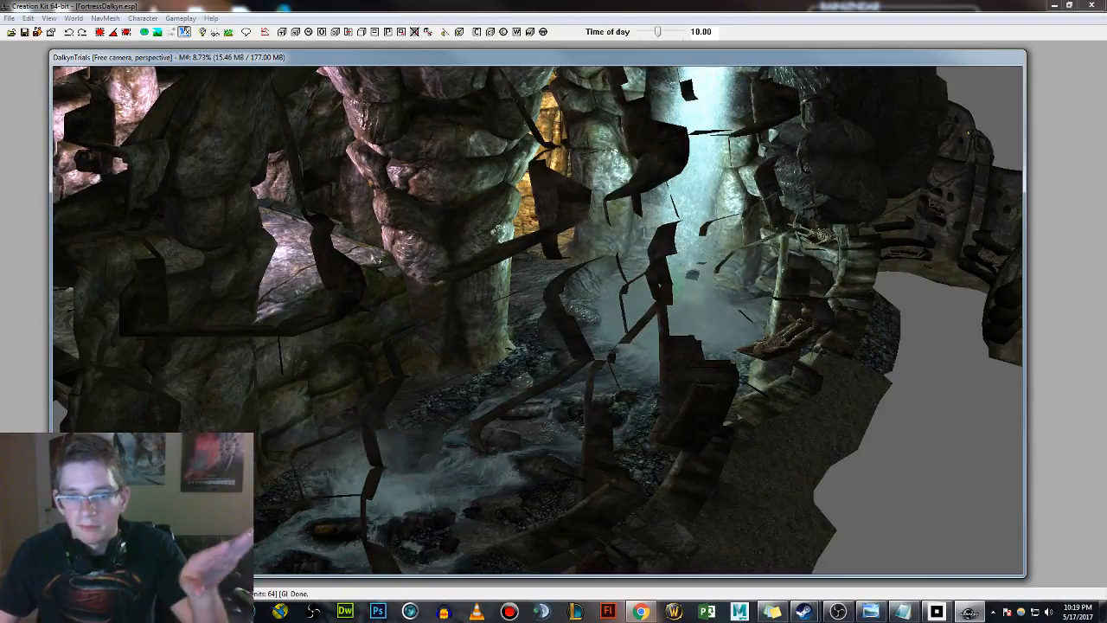
# Follow the stream from the stone archway down to where it spills into the green-lit cavern.
pyautogui.scroll(-3, 319, 249)
pyautogui.moveTo(454, 424); pyautogui.dragTo(608, 302, button='middle')
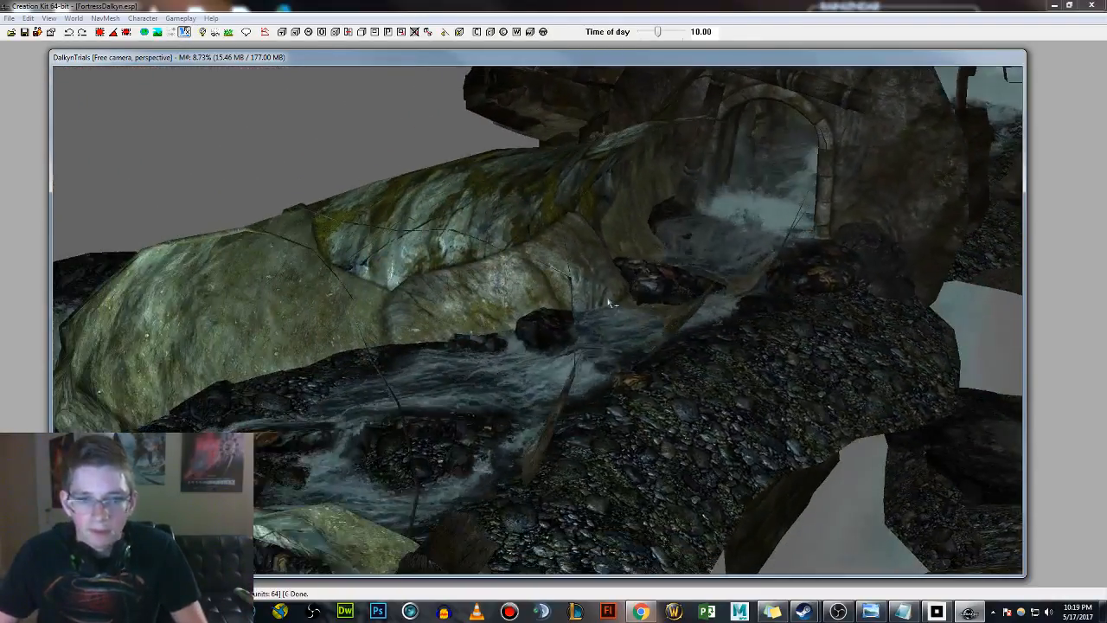
pyautogui.scroll(-2, 603, 308)
pyautogui.scroll(-2, 582, 319)
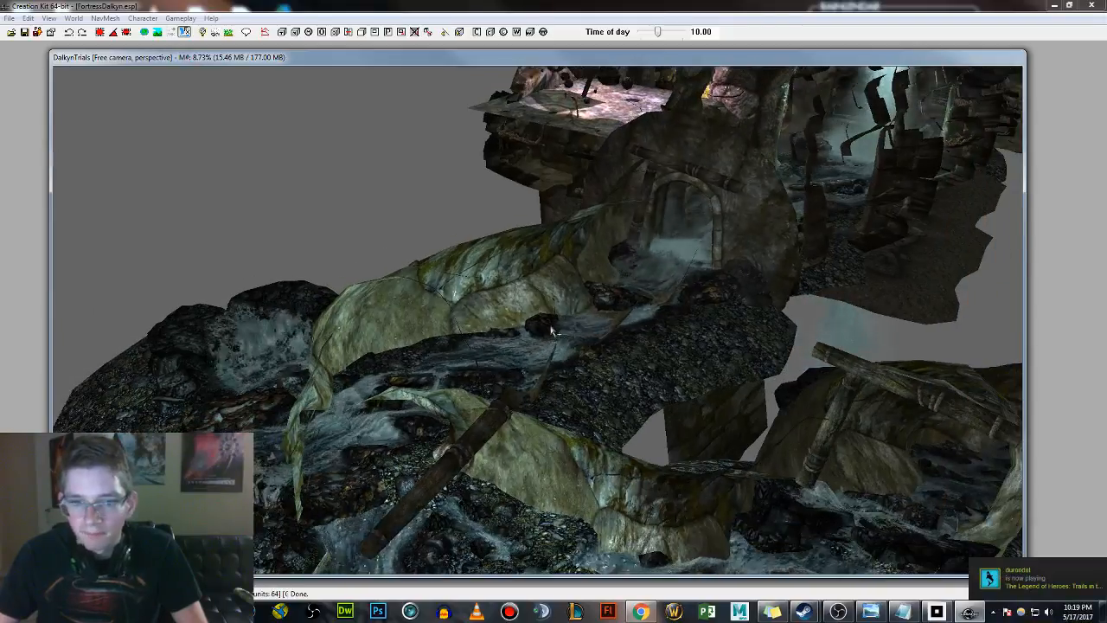
pyautogui.moveTo(554, 326); pyautogui.dragTo(384, 312, button='middle')
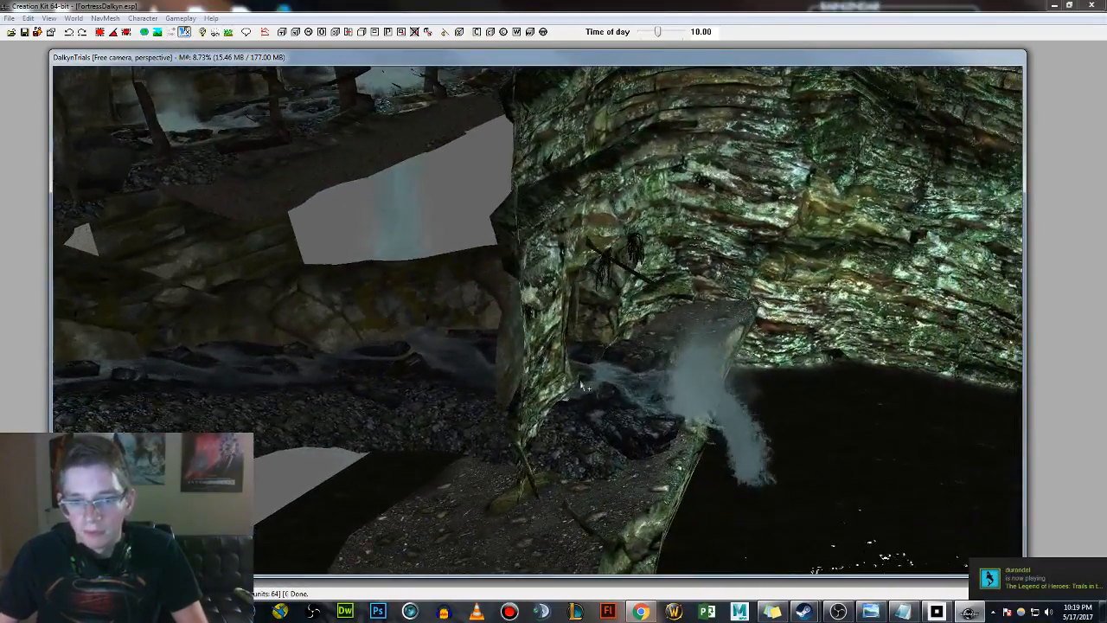
pyautogui.scroll(-2, 639, 391)
pyautogui.moveTo(640, 390); pyautogui.dragTo(567, 363, button='middle')
# Examine the green-lit cavern's rock walls, its dark pool surface and the waterfall dropping to the cavern floor.
pyautogui.moveTo(383, 331)
pyautogui.keyDown('shift'); pyautogui.mouseDown(button='middle')
pyautogui.moveTo(371, 317)
pyautogui.moveTo(379, 322)
pyautogui.mouseUp(button='middle'); pyautogui.keyUp('shift')
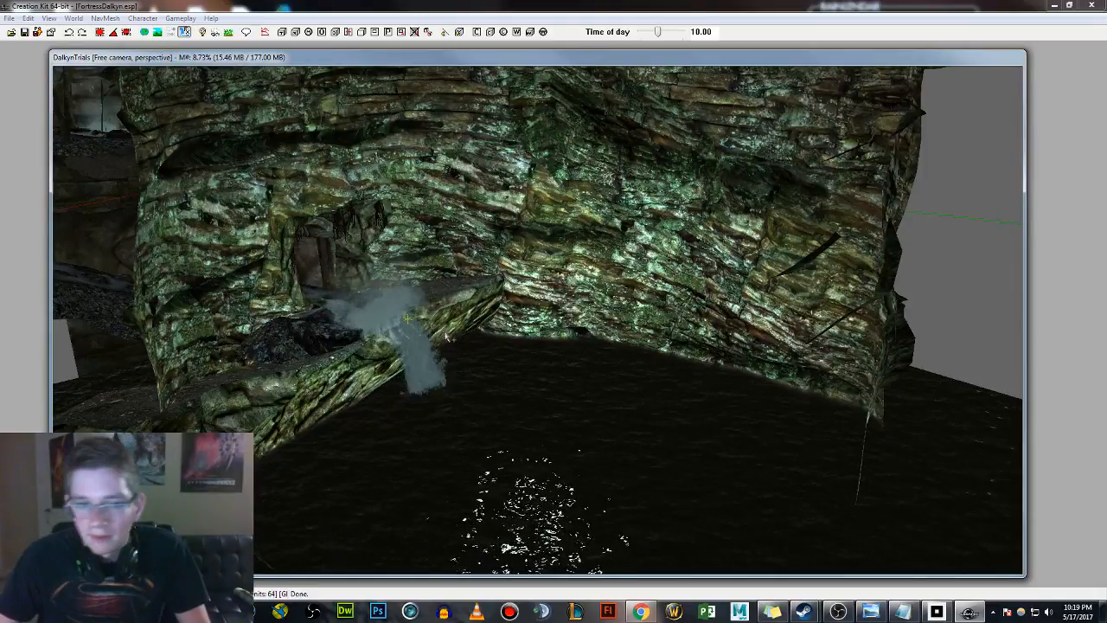
pyautogui.scroll(1, 456, 326)
pyautogui.scroll(-1, 456, 325)
pyautogui.moveTo(525, 259)
pyautogui.mouseDown(button='middle')
pyautogui.moveTo(524, 314)
pyautogui.moveTo(545, 301)
pyautogui.moveTo(542, 334)
pyautogui.mouseUp(button='middle')
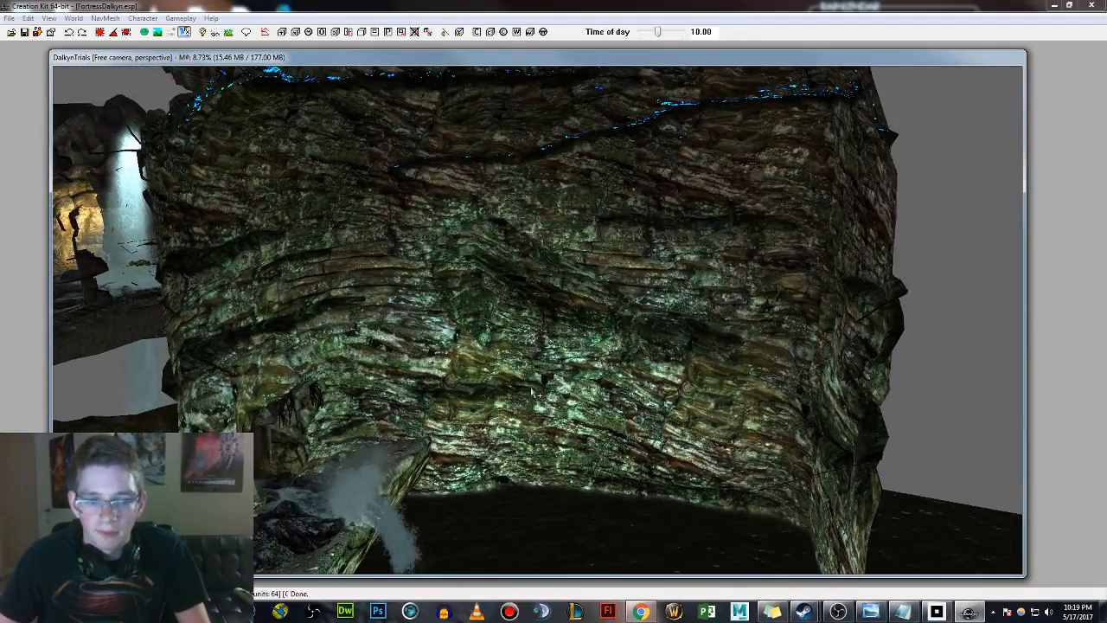
pyautogui.moveTo(533, 392); pyautogui.dragTo(574, 361, button='middle')
pyautogui.scroll(1, 568, 363)
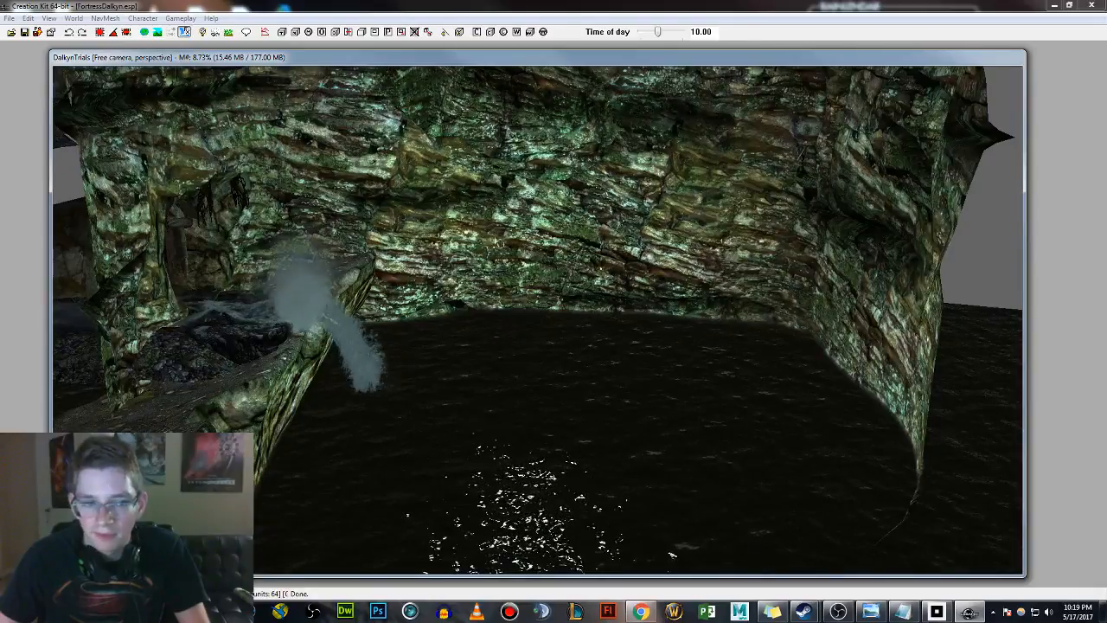
pyautogui.moveTo(571, 527); pyautogui.dragTo(597, 580, button='middle')
pyautogui.moveTo(528, 303); pyautogui.dragTo(311, 69, button='middle')
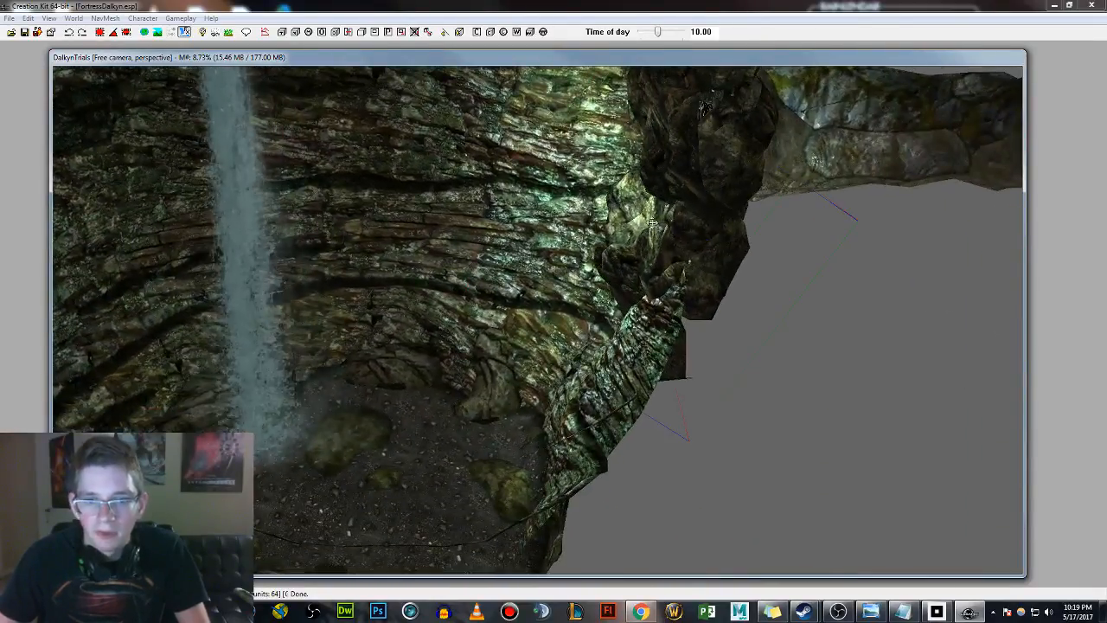
# Select the bounce light at the rock-framed opening near the cavern waterfall and shift it slightly.
pyautogui.keyDown('shift'); pyautogui.moveTo(652, 223); pyautogui.dragTo(657, 406, button='middle'); pyautogui.keyUp('shift')
pyautogui.scroll(3, 701, 335)
pyautogui.scroll(-2, 700, 335)
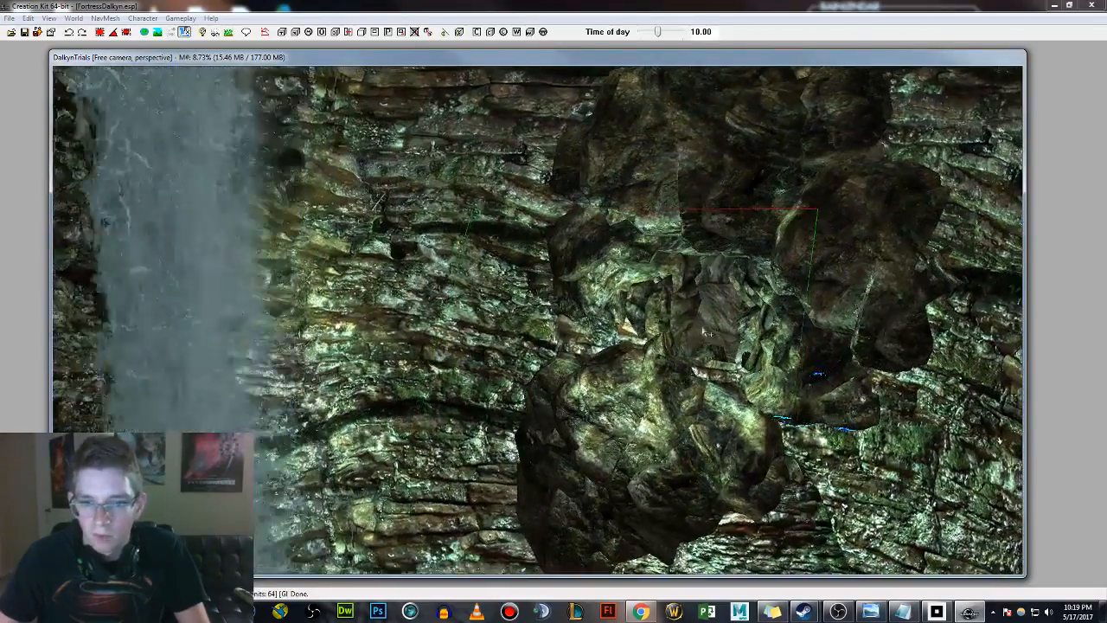
pyautogui.scroll(3, 701, 336)
pyautogui.scroll(-3, 712, 354)
pyautogui.keyDown('shift'); pyautogui.moveTo(713, 355); pyautogui.dragTo(596, 415, button='middle'); pyautogui.keyUp('shift')
pyautogui.click(550, 332)
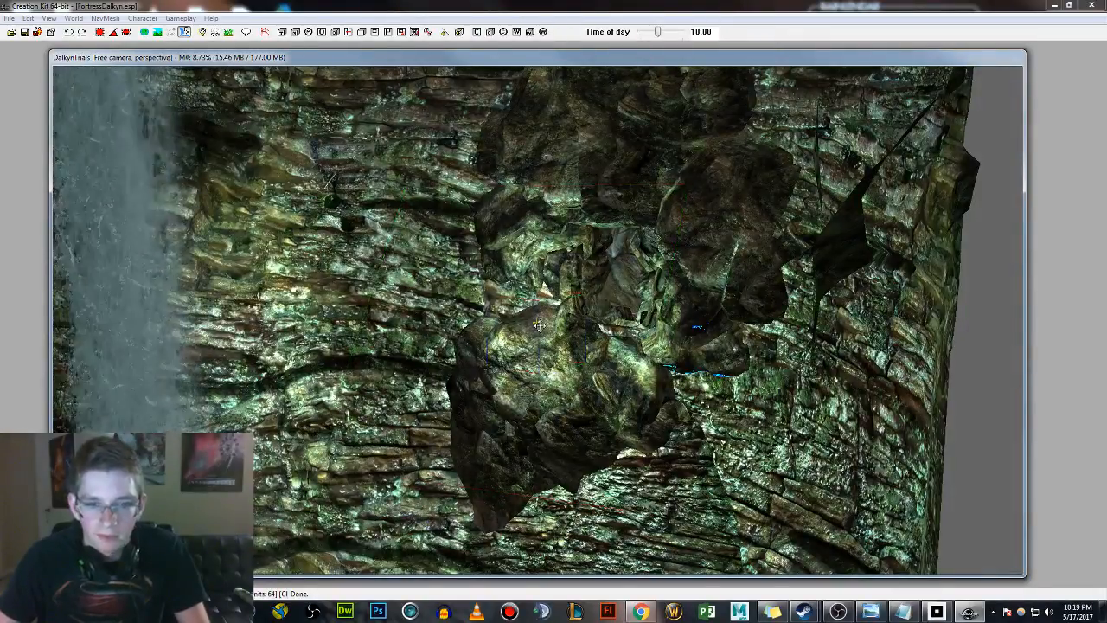
pyautogui.keyDown('shift'); pyautogui.moveTo(594, 350); pyautogui.dragTo(557, 328, button='middle'); pyautogui.keyUp('shift')
pyautogui.scroll(2, 557, 329)
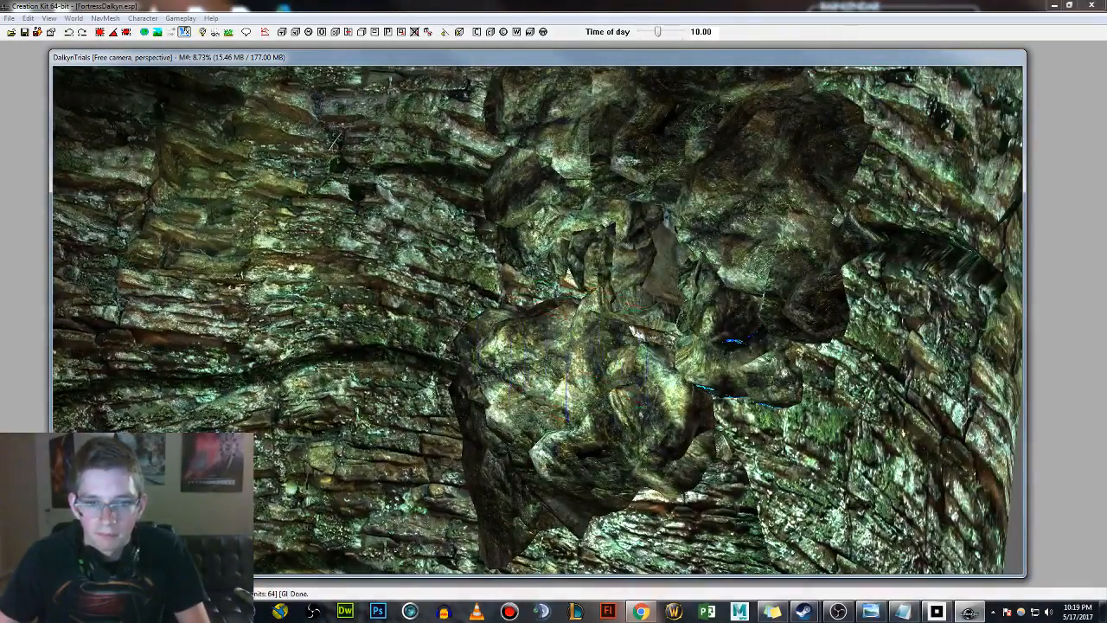
pyautogui.moveTo(557, 333); pyautogui.dragTo(562, 319)
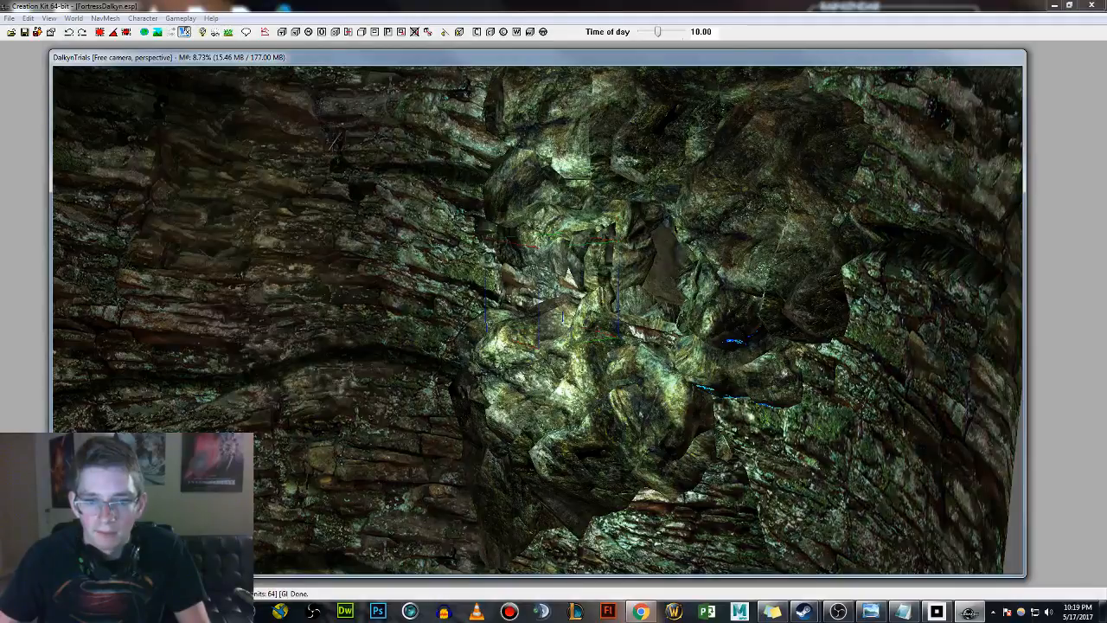
# Replace the BleakFallsWaterBounce01NS light with BleakFallsWaterBounce01 using Search & Replace, limited to the current selection.
pyautogui.scroll(-3, 554, 270)
pyautogui.moveTo(553, 269)
pyautogui.keyDown('shift'); pyautogui.mouseDown(button='middle')
pyautogui.moveTo(524, 277)
pyautogui.moveTo(548, 279)
pyautogui.mouseUp(button='middle'); pyautogui.keyUp('shift')
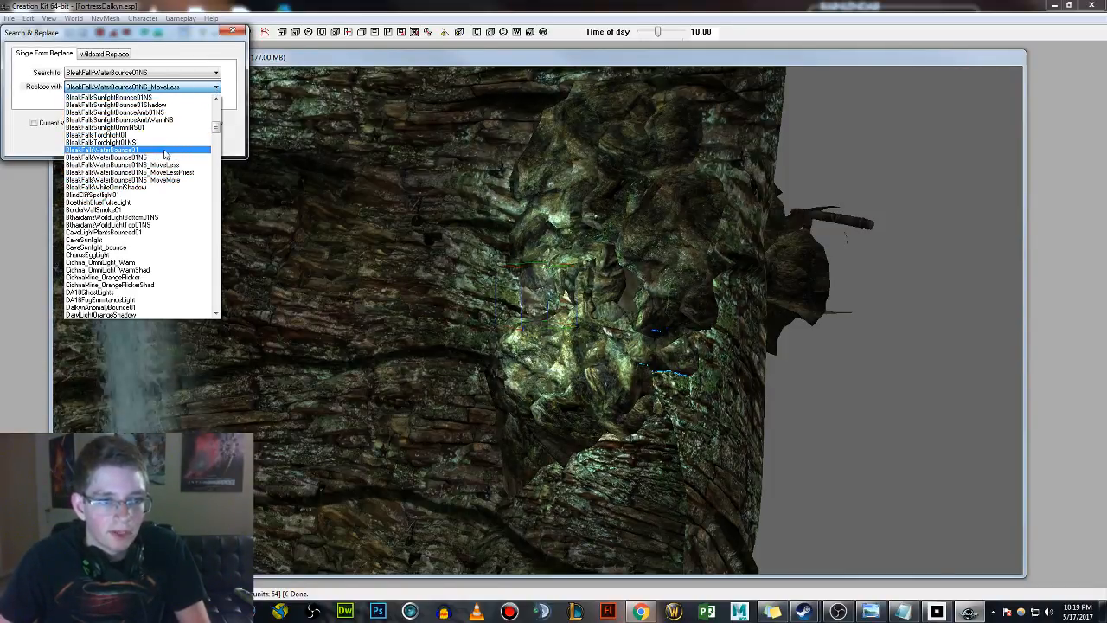
pyautogui.click(161, 151)
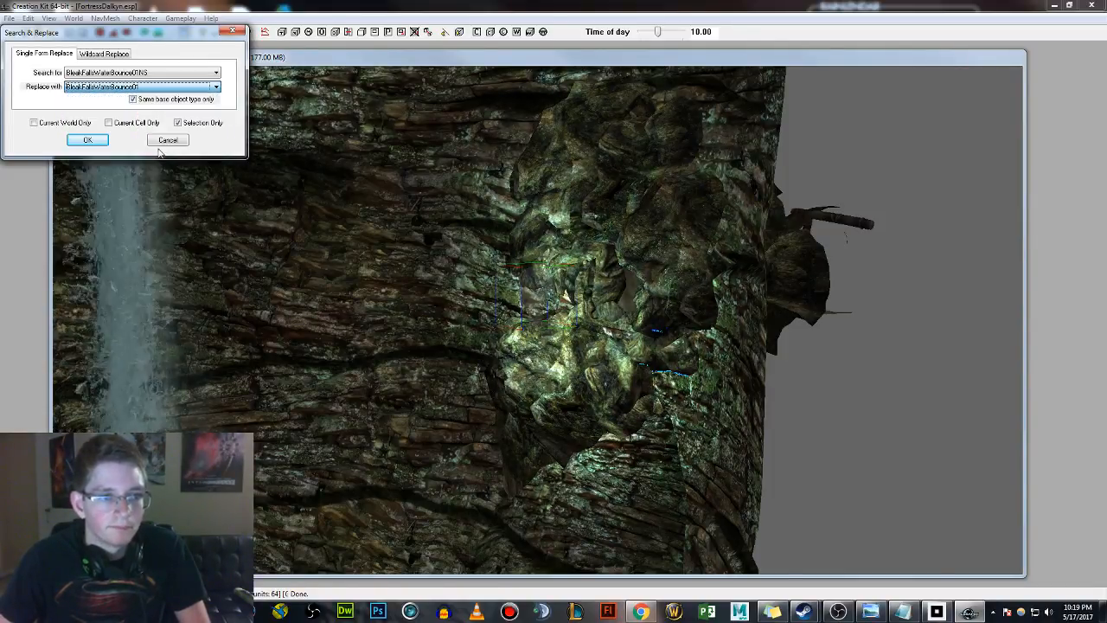
pyautogui.click(89, 142)
pyautogui.click(571, 342)
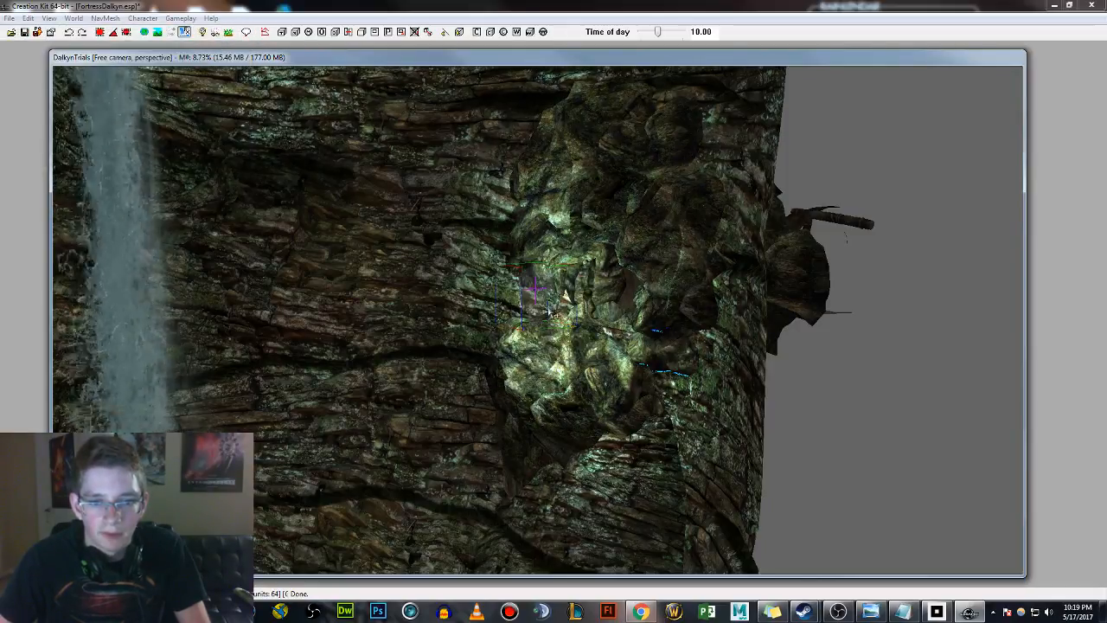
# Reposition the BleakFallsWaterBounce01 light in front of the rock-framed opening in the cavern wall.
pyautogui.scroll(3, 545, 297)
pyautogui.moveTo(534, 290)
pyautogui.mouseDown()
pyautogui.moveTo(469, 294)
pyautogui.moveTo(604, 291)
pyautogui.moveTo(496, 289)
pyautogui.moveTo(544, 286)
pyautogui.moveTo(520, 285)
pyautogui.mouseUp()
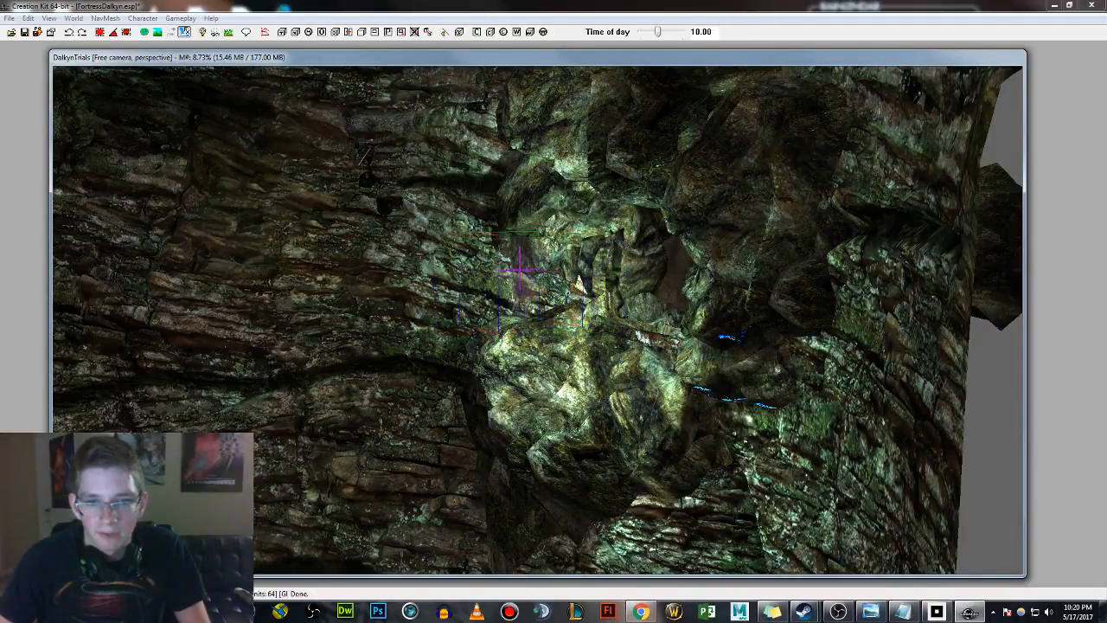
pyautogui.keyDown('shift'); pyautogui.moveTo(519, 286); pyautogui.dragTo(546, 279, button='middle'); pyautogui.keyUp('shift')
pyautogui.moveTo(545, 279); pyautogui.dragTo(539, 270)
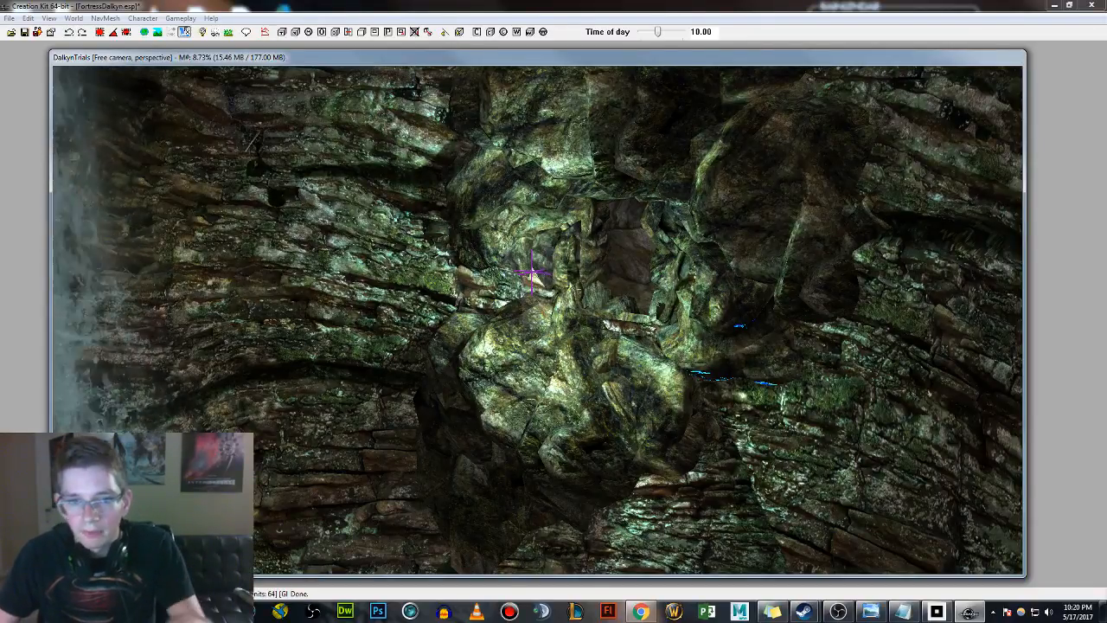
pyautogui.scroll(-2, 574, 279)
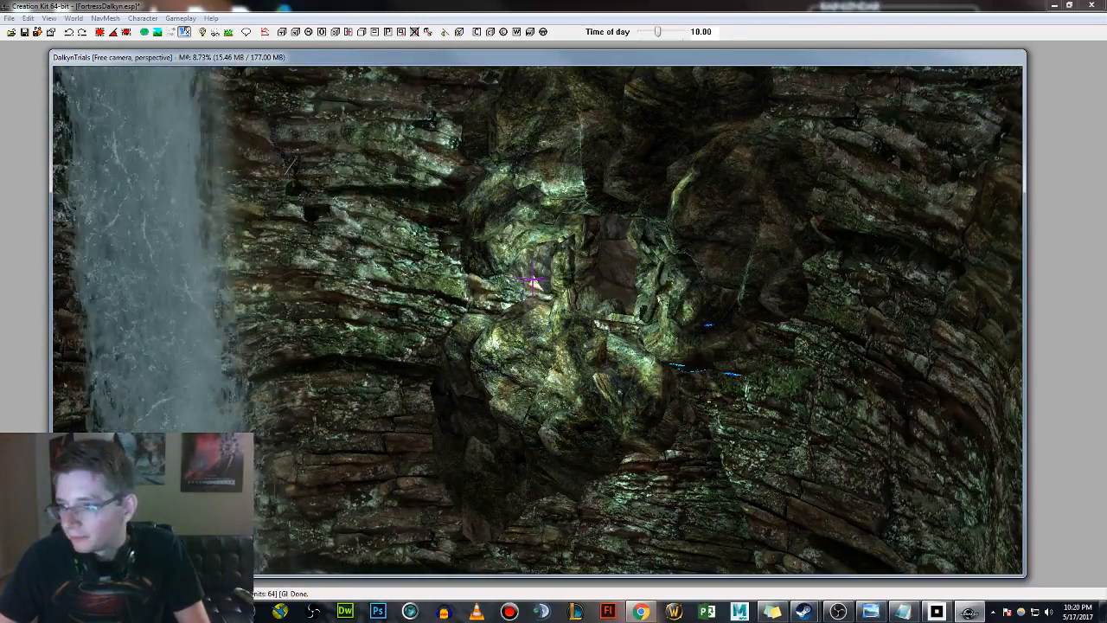
# Inspect the tunnel behind the rock opening, then the cavern's upper walls and pool surface.
pyautogui.keyDown('shift'); pyautogui.moveTo(684, 284); pyautogui.dragTo(536, 292, button='middle'); pyautogui.keyUp('shift')
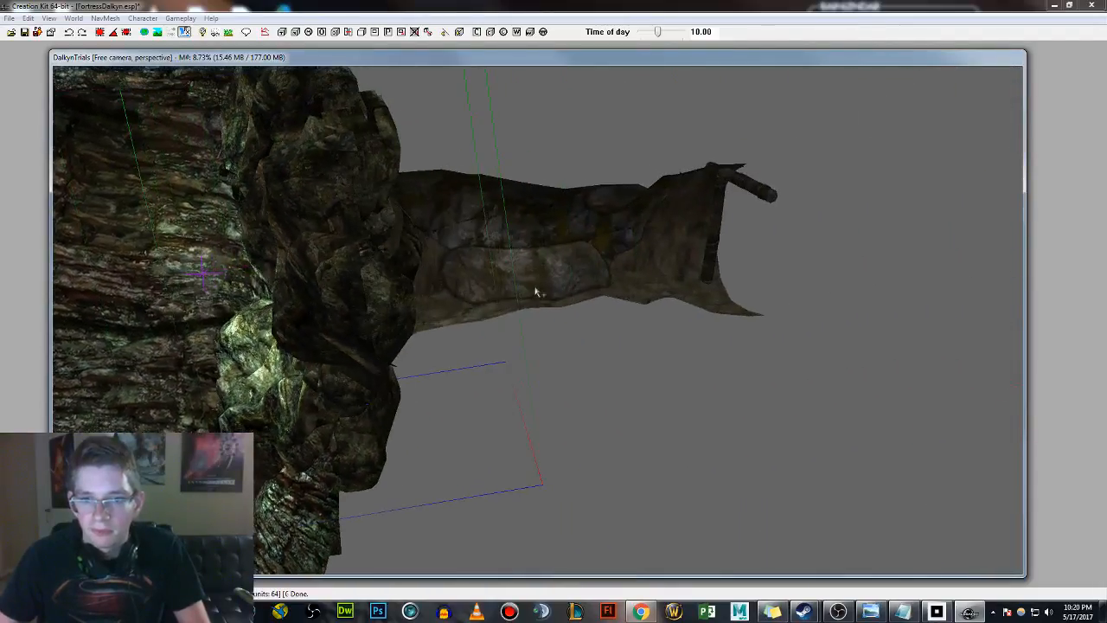
pyautogui.keyDown('shift'); pyautogui.moveTo(635, 268); pyautogui.dragTo(569, 222, button='middle'); pyautogui.keyUp('shift')
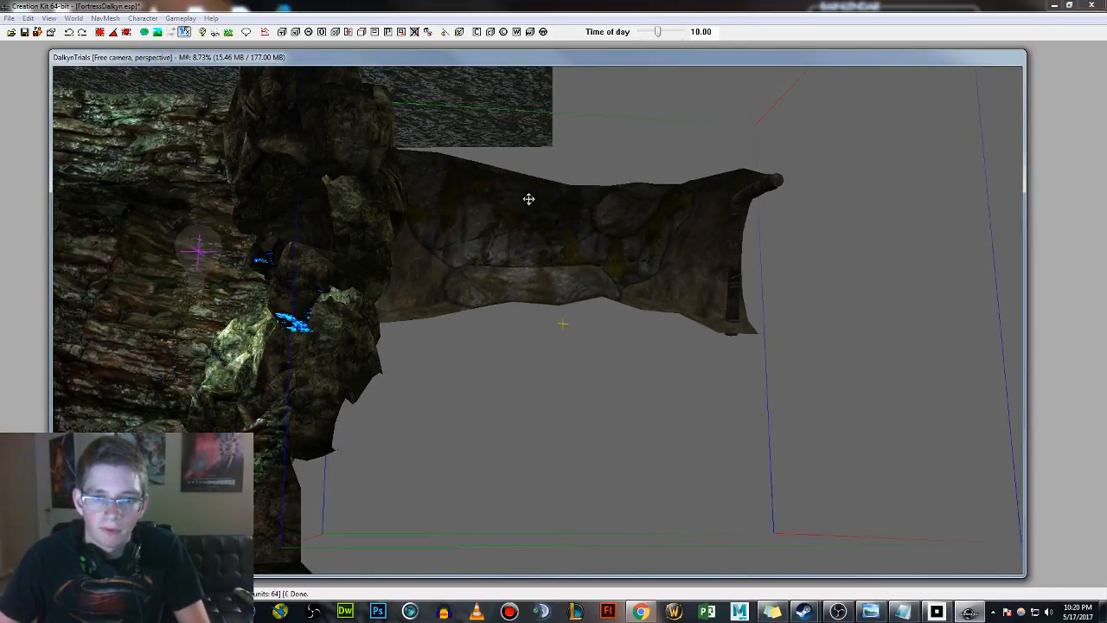
pyautogui.moveTo(432, 240)
pyautogui.keyDown('shift'); pyautogui.mouseDown(button='middle')
pyautogui.moveTo(463, 231)
pyautogui.moveTo(421, 252)
pyautogui.mouseUp(button='middle'); pyautogui.keyUp('shift')
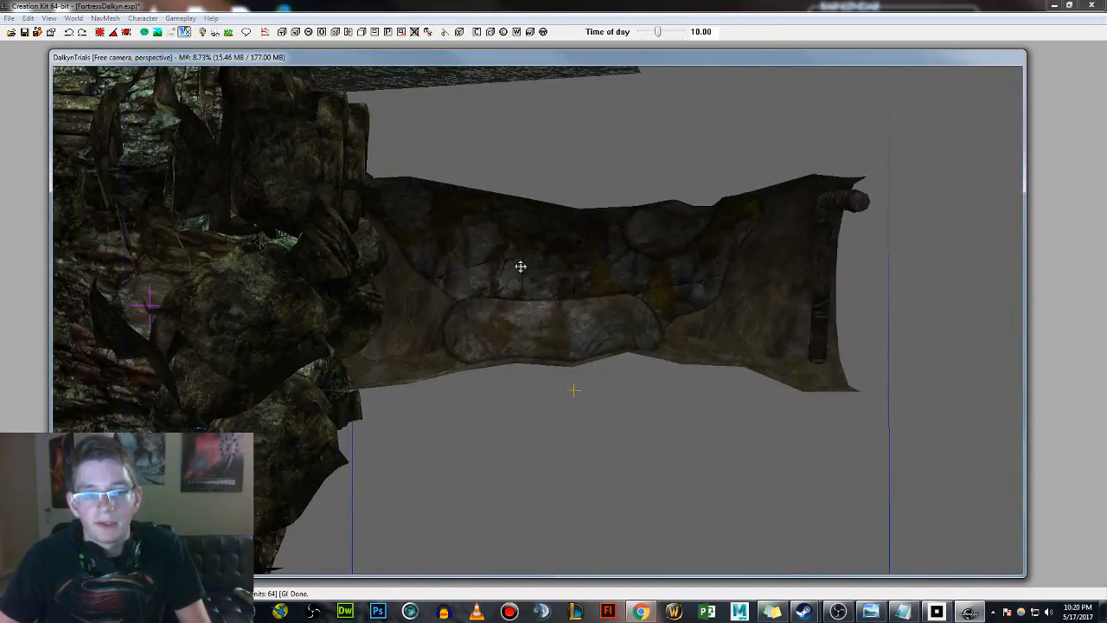
pyautogui.keyDown('shift'); pyautogui.moveTo(521, 267); pyautogui.dragTo(540, 354, button='middle'); pyautogui.keyUp('shift')
pyautogui.click(448, 215)
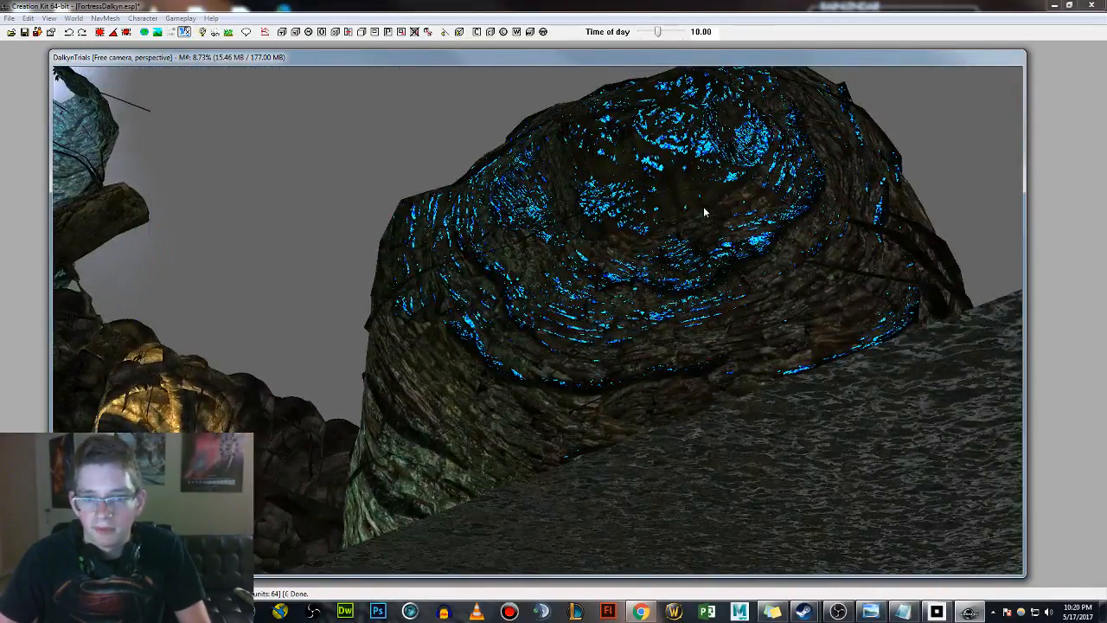
pyautogui.keyDown('shift'); pyautogui.moveTo(705, 249); pyautogui.dragTo(705, 420, button='middle'); pyautogui.keyUp('shift')
pyautogui.keyDown('shift'); pyautogui.moveTo(705, 487); pyautogui.dragTo(706, 428, button='middle'); pyautogui.keyUp('shift')
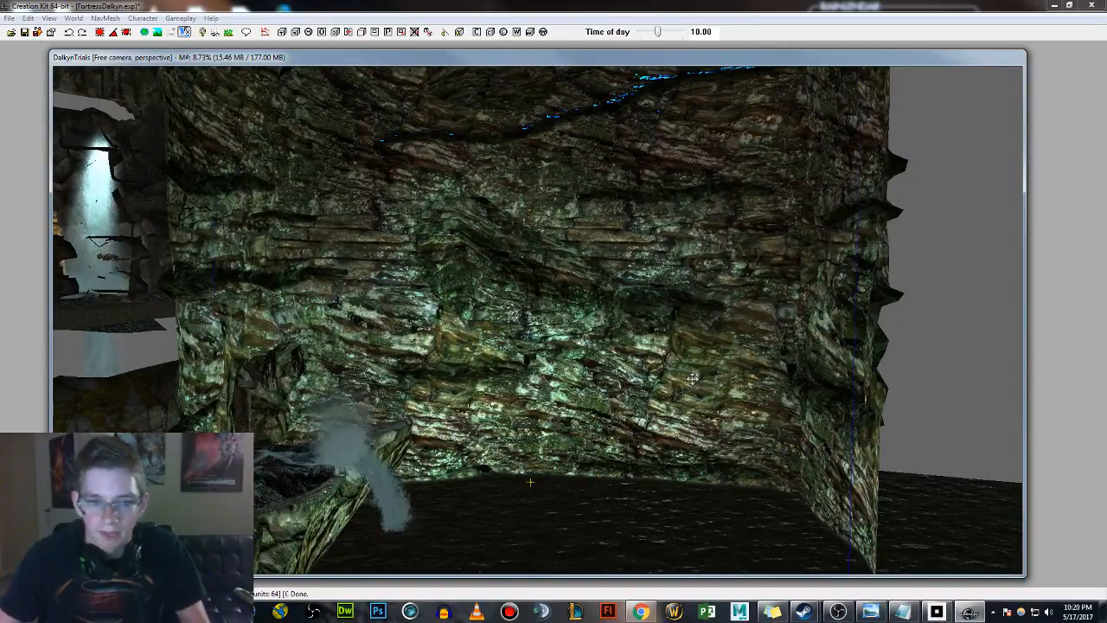
pyautogui.keyDown('shift'); pyautogui.moveTo(600, 263); pyautogui.dragTo(593, 306, button='middle'); pyautogui.keyUp('shift')
pyautogui.keyDown('shift'); pyautogui.moveTo(642, 257); pyautogui.dragTo(654, 295, button='middle'); pyautogui.keyUp('shift')
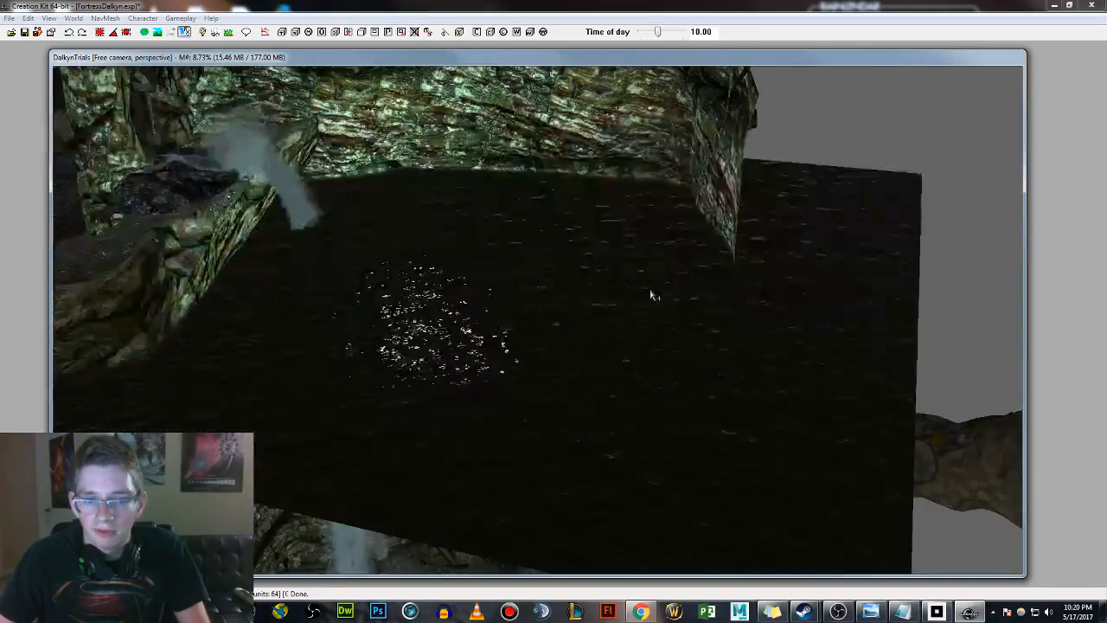
# Examine the pool and the cavern's outer walls, then select the tunnel section behind the rock-framed opening and check its joint with the rocks.
pyautogui.moveTo(577, 272); pyautogui.dragTo(577, 271, button='middle')
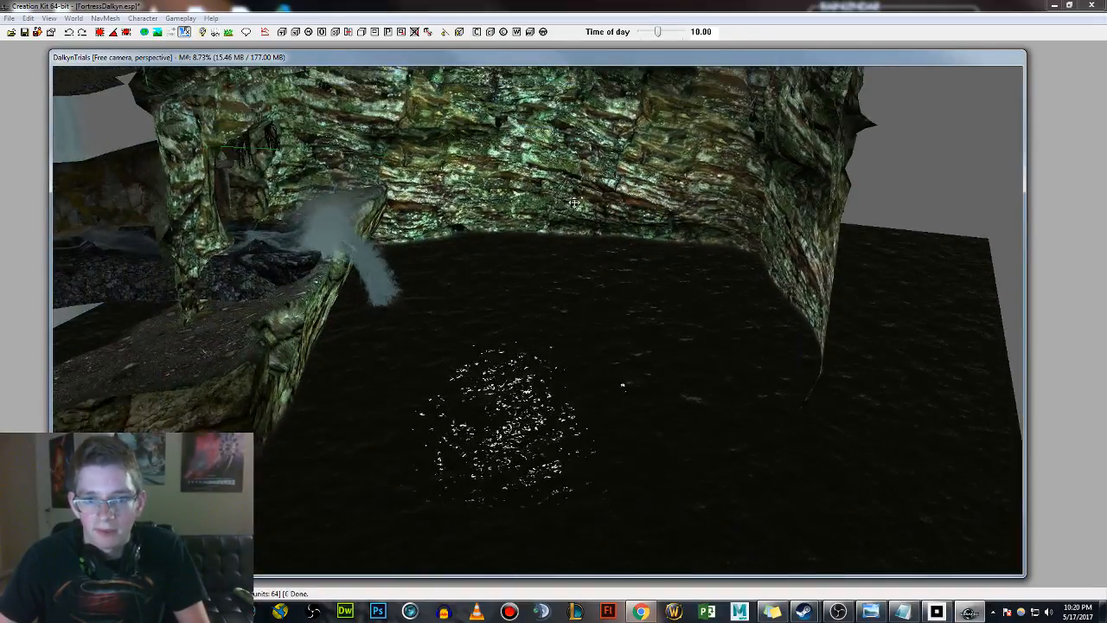
pyautogui.keyDown('shift'); pyautogui.moveTo(574, 203); pyautogui.dragTo(606, 216, button='middle'); pyautogui.keyUp('shift')
pyautogui.scroll(-3, 818, 258)
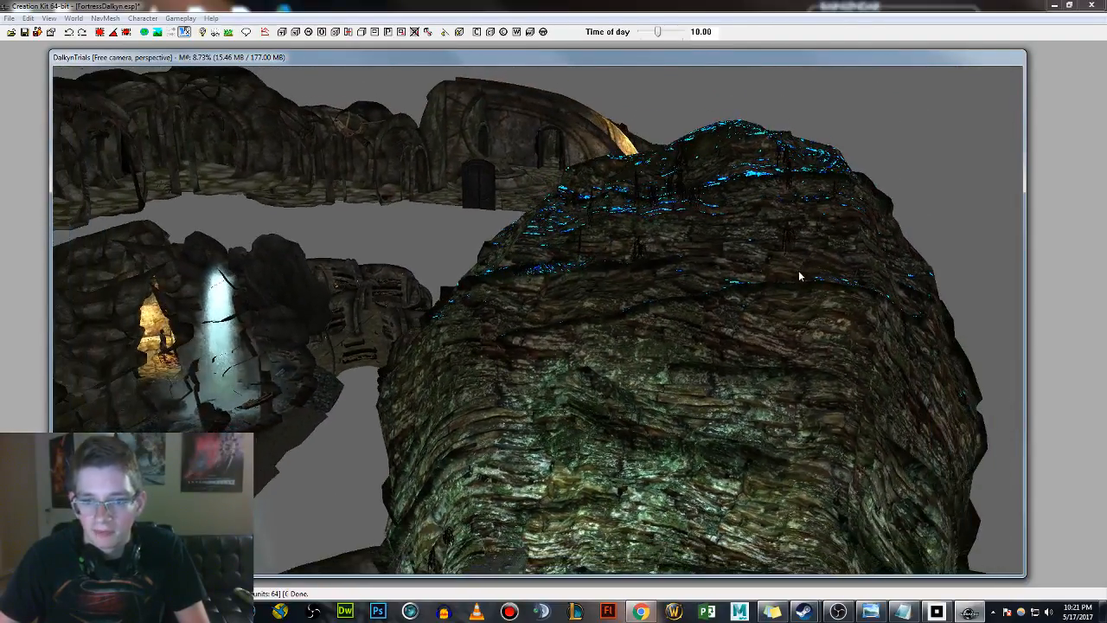
pyautogui.moveTo(799, 270); pyautogui.dragTo(751, 226, button='middle')
pyautogui.keyDown('shift'); pyautogui.moveTo(621, 369); pyautogui.dragTo(487, 256, button='middle'); pyautogui.keyUp('shift')
pyautogui.click(464, 289)
pyautogui.scroll(2, 467, 286)
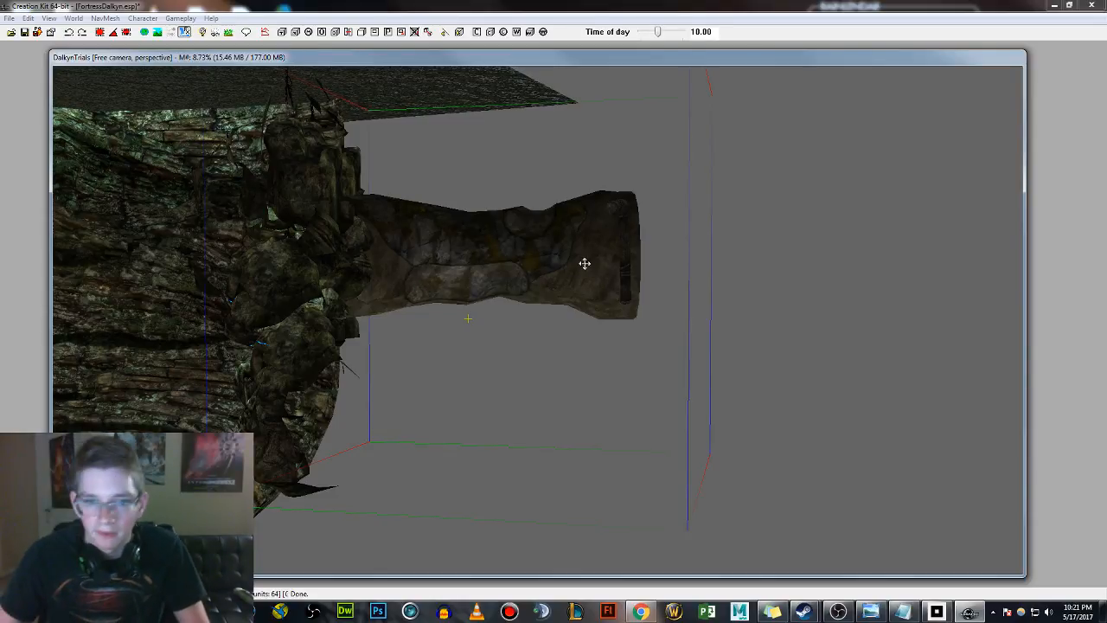
pyautogui.keyDown('shift'); pyautogui.moveTo(586, 268); pyautogui.dragTo(616, 261, button='middle'); pyautogui.keyUp('shift')
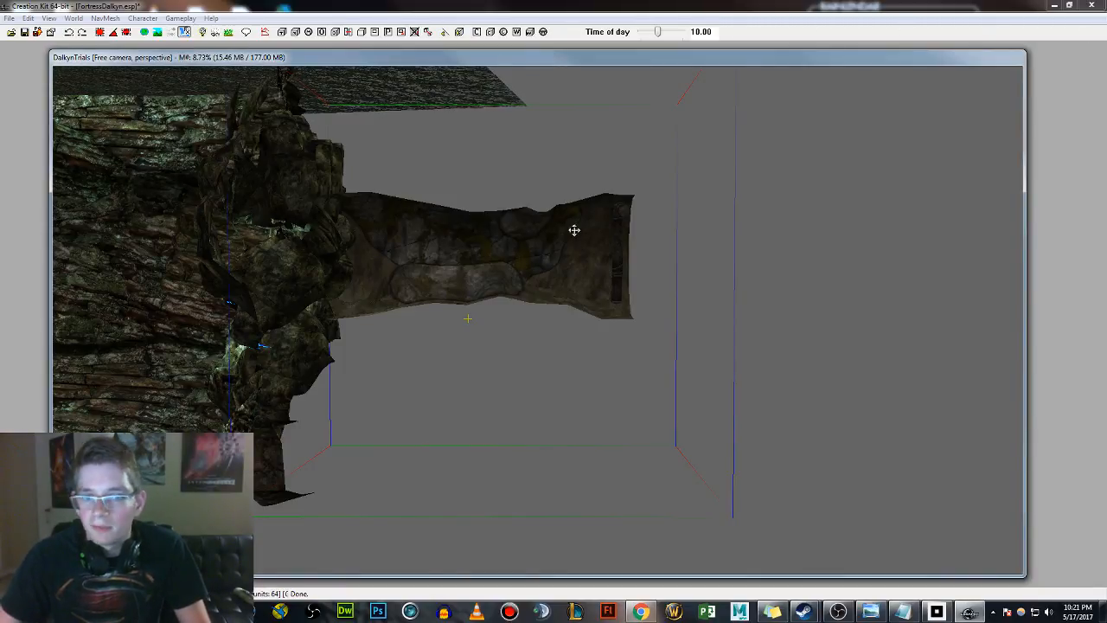
pyautogui.keyDown('shift'); pyautogui.moveTo(605, 263); pyautogui.dragTo(538, 232, button='middle'); pyautogui.keyUp('shift')
pyautogui.scroll(4, 472, 252)
pyautogui.scroll(4, 452, 257)
pyautogui.scroll(-5, 466, 256)
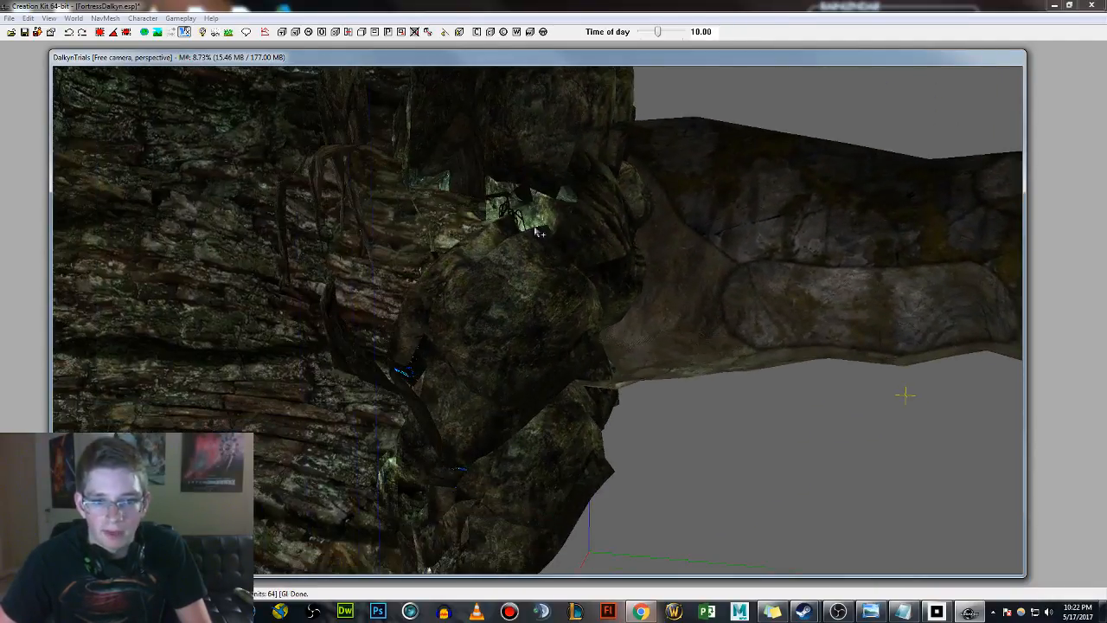
# Review the waterfall, pool and cavern walls, then return to the rock-framed opening where the tunnel connects.
pyautogui.keyDown('shift'); pyautogui.moveTo(751, 228); pyautogui.dragTo(672, 262, button='middle'); pyautogui.keyUp('shift')
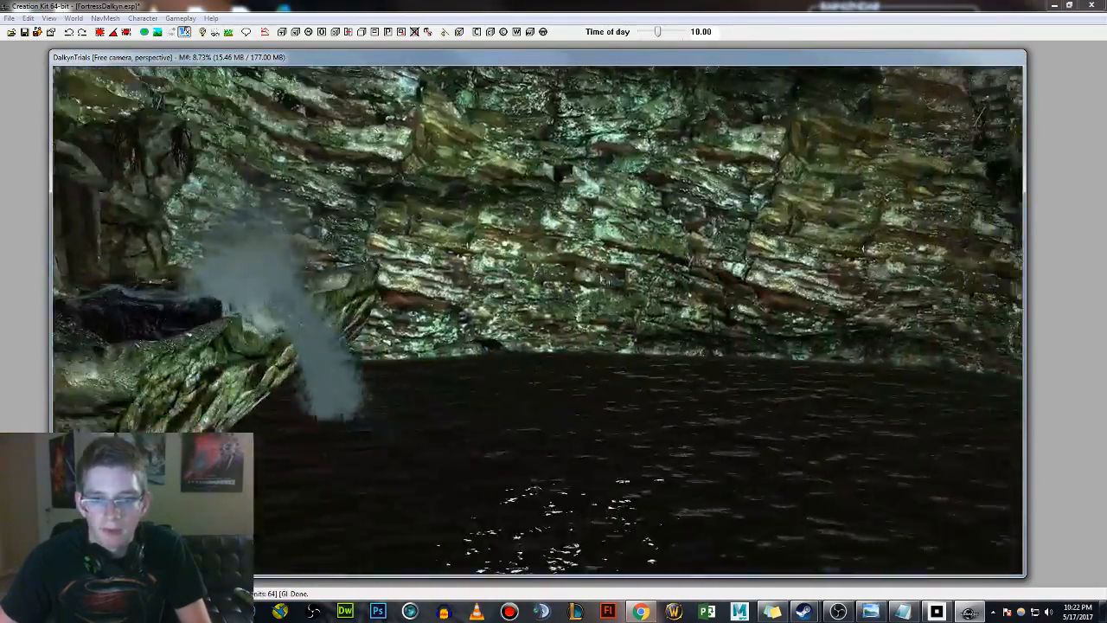
pyautogui.scroll(-5, 672, 262)
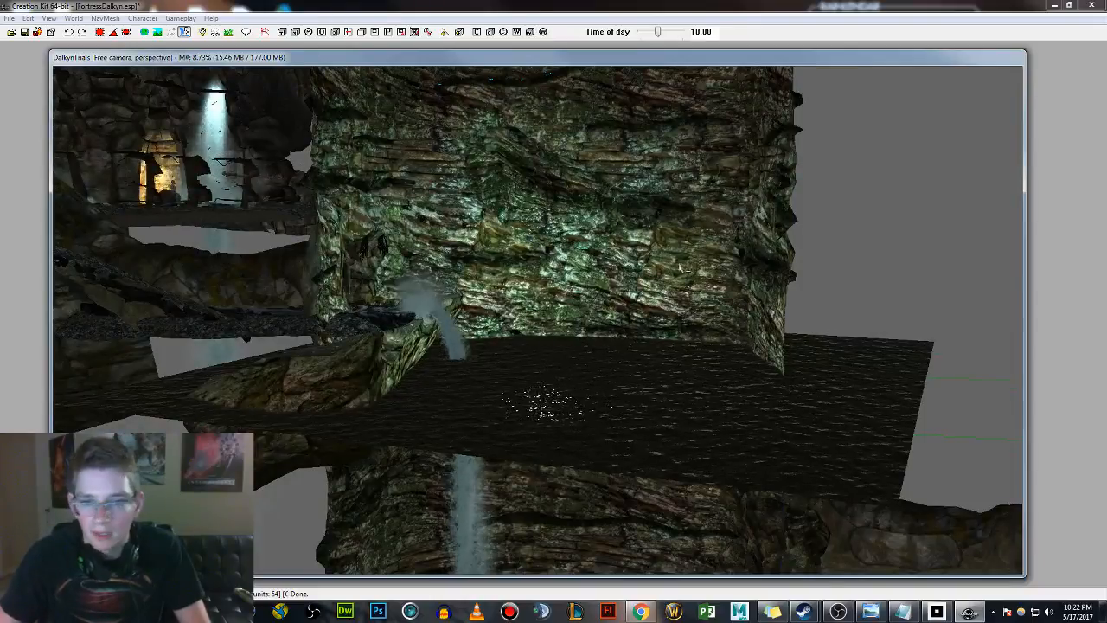
pyautogui.moveTo(734, 310); pyautogui.dragTo(626, 316, button='middle')
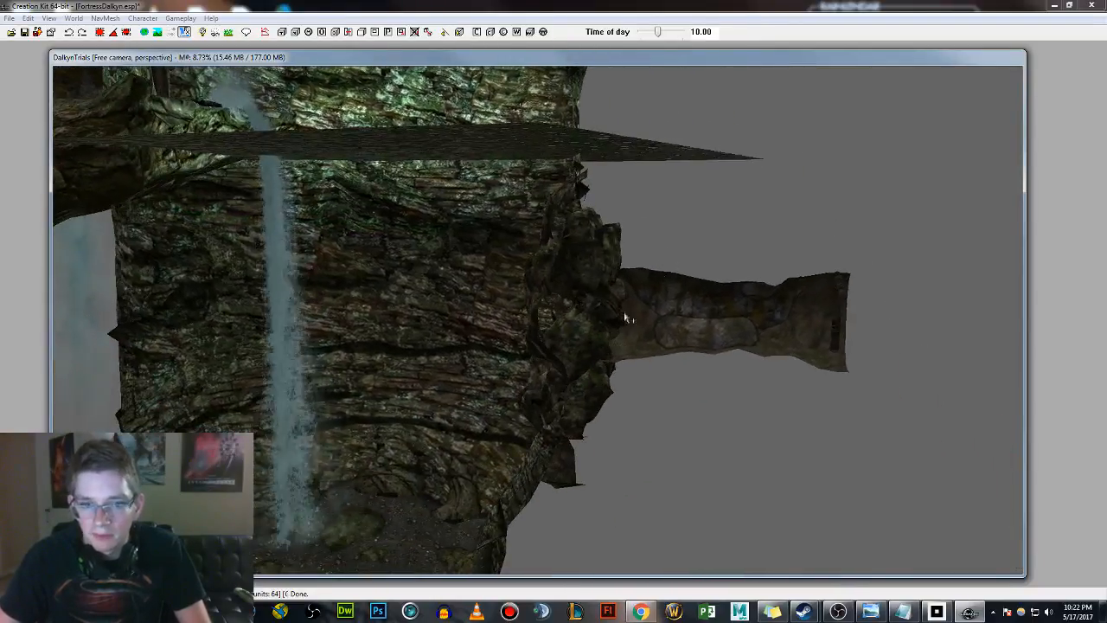
pyautogui.scroll(1, 601, 321)
pyautogui.scroll(1, 601, 321)
pyautogui.keyDown('shift'); pyautogui.moveTo(552, 349); pyautogui.dragTo(519, 346, button='middle'); pyautogui.keyUp('shift')
pyautogui.scroll(1, 602, 319)
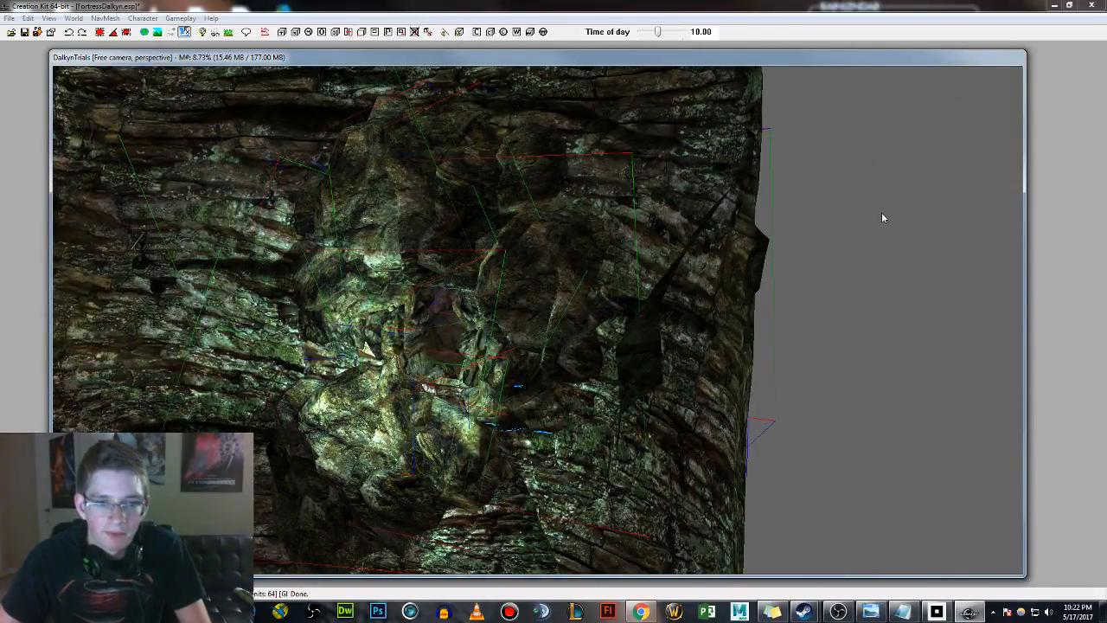
# Select the tunnel section behind the rocks and examine its log-braced far end.
pyautogui.keyDown('shift'); pyautogui.moveTo(863, 208); pyautogui.dragTo(611, 237, button='middle'); pyautogui.keyUp('shift')
pyautogui.click(527, 281)
pyautogui.scroll(2, 514, 279)
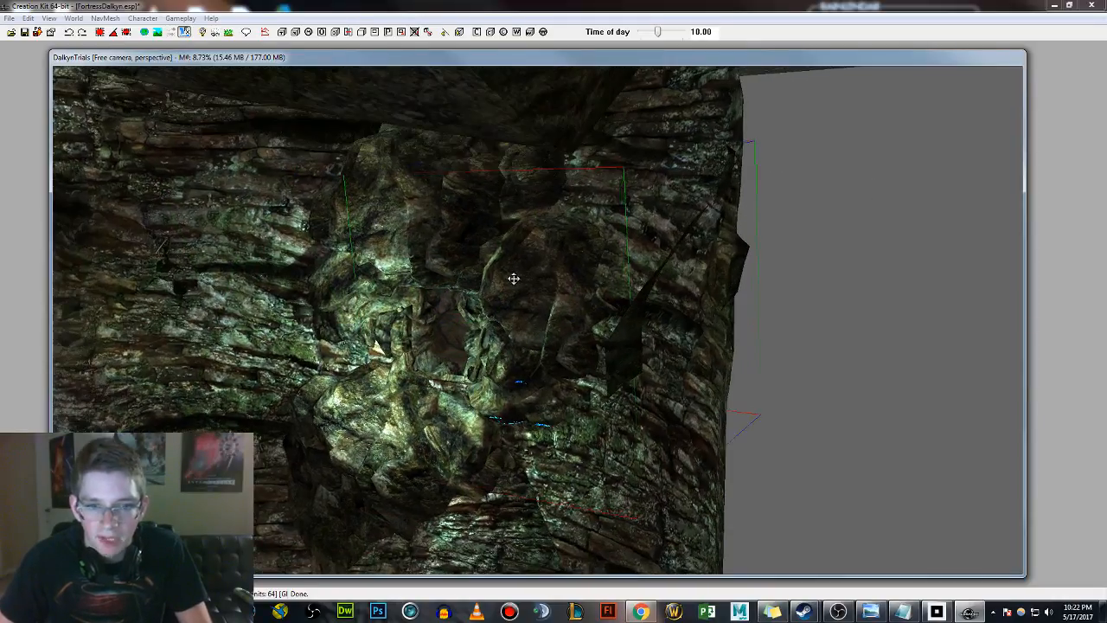
pyautogui.keyDown('shift'); pyautogui.moveTo(523, 289); pyautogui.dragTo(536, 325, button='middle'); pyautogui.keyUp('shift')
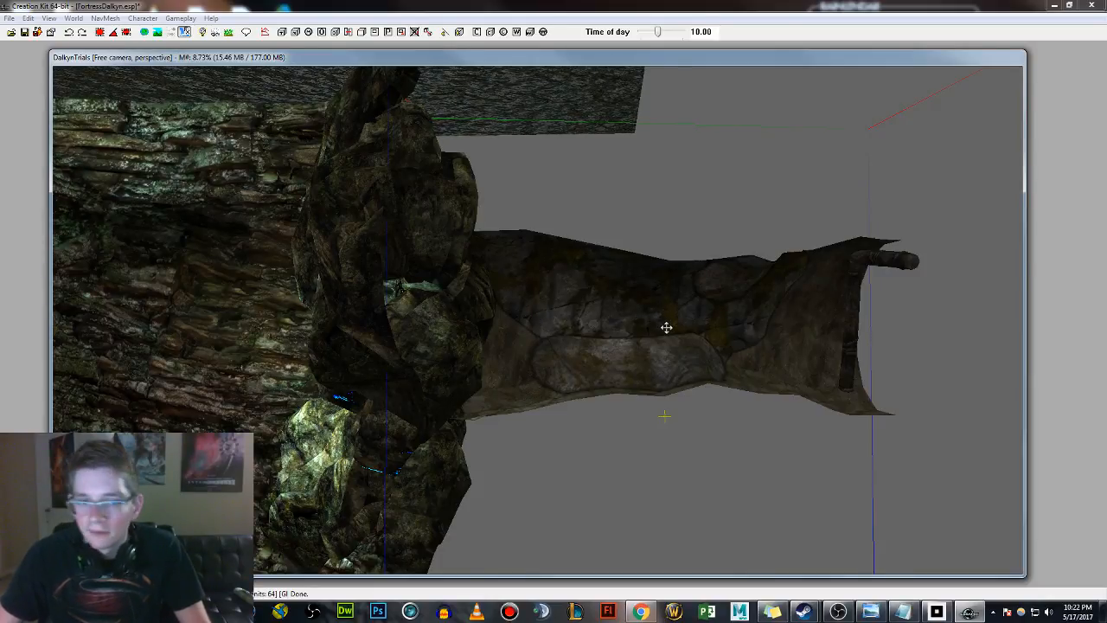
pyautogui.keyDown('shift'); pyautogui.moveTo(754, 321); pyautogui.dragTo(680, 348, button='middle'); pyautogui.keyUp('shift')
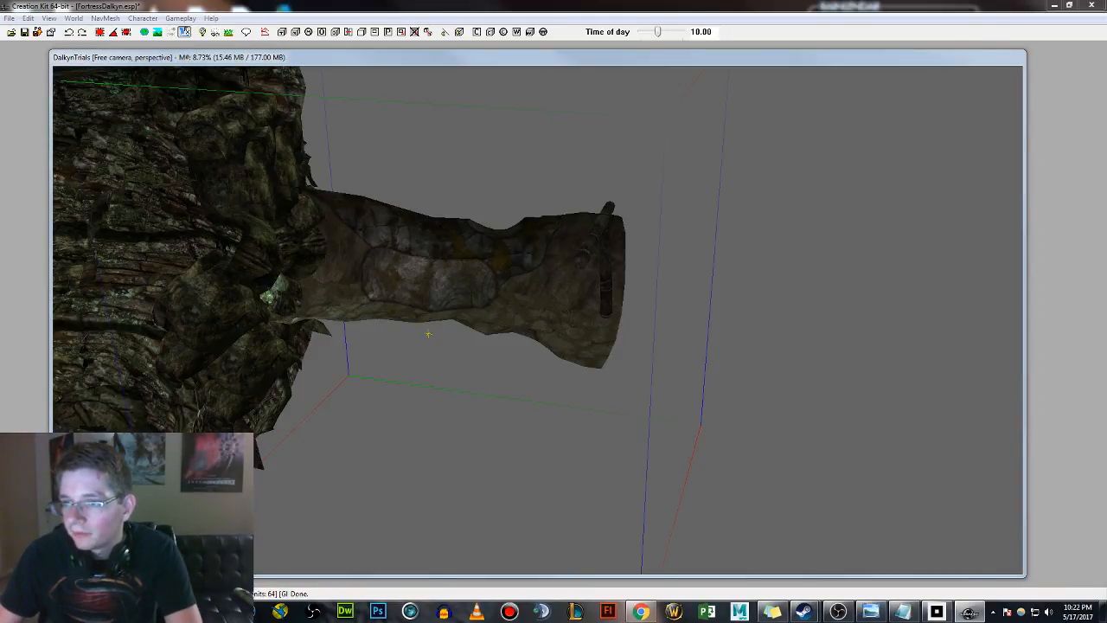
pyautogui.moveTo(421, 274); pyautogui.dragTo(445, 279, button='middle')
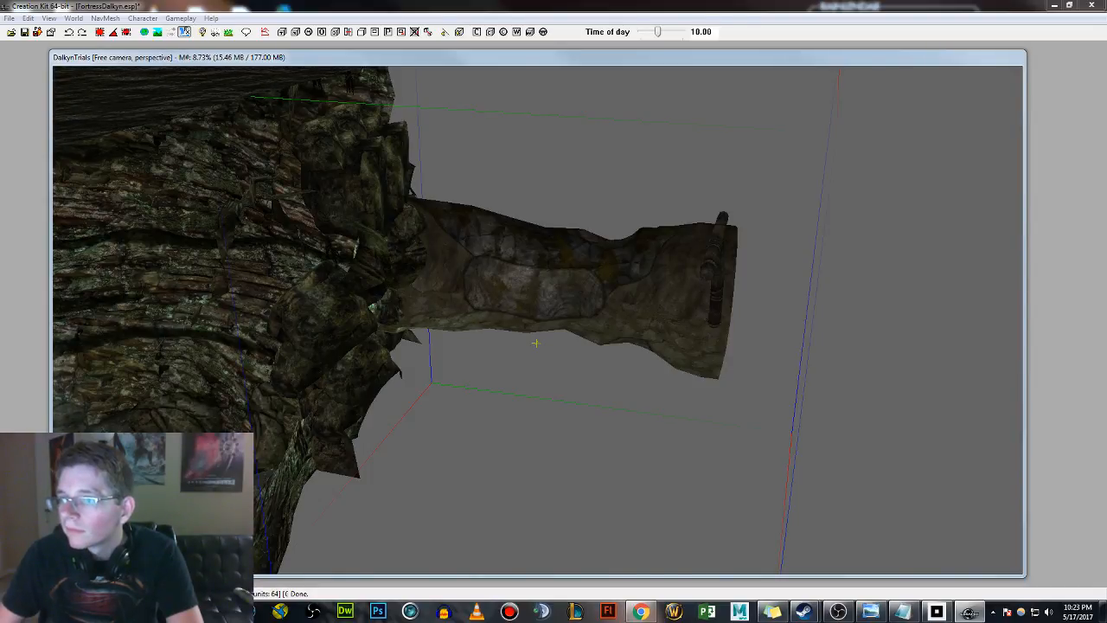
# Paste a curved tunnel section beyond the log-braced end, then rotate and move it close to the existing tunnel.
pyautogui.hotkey('ctrl', 'v')
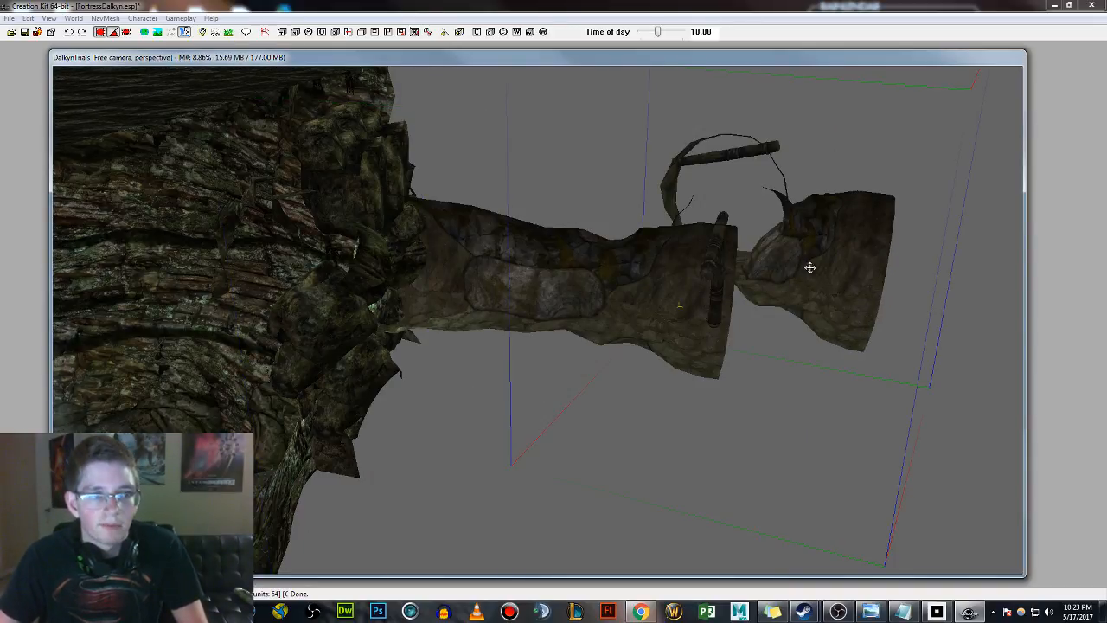
pyautogui.moveTo(809, 267); pyautogui.dragTo(770, 267, button='right')
pyautogui.moveTo(649, 200); pyautogui.dragTo(865, 249)
pyautogui.keyDown('shift'); pyautogui.moveTo(866, 249); pyautogui.dragTo(732, 326, button='middle'); pyautogui.keyUp('shift')
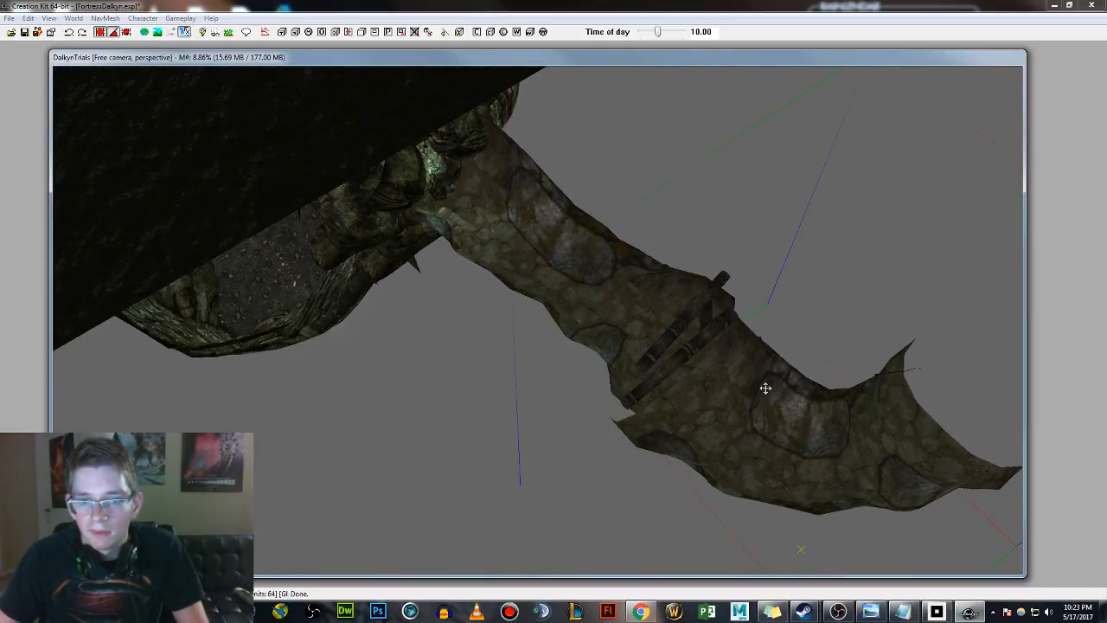
pyautogui.keyDown('shift'); pyautogui.moveTo(765, 383); pyautogui.dragTo(646, 397, button='middle'); pyautogui.keyUp('shift')
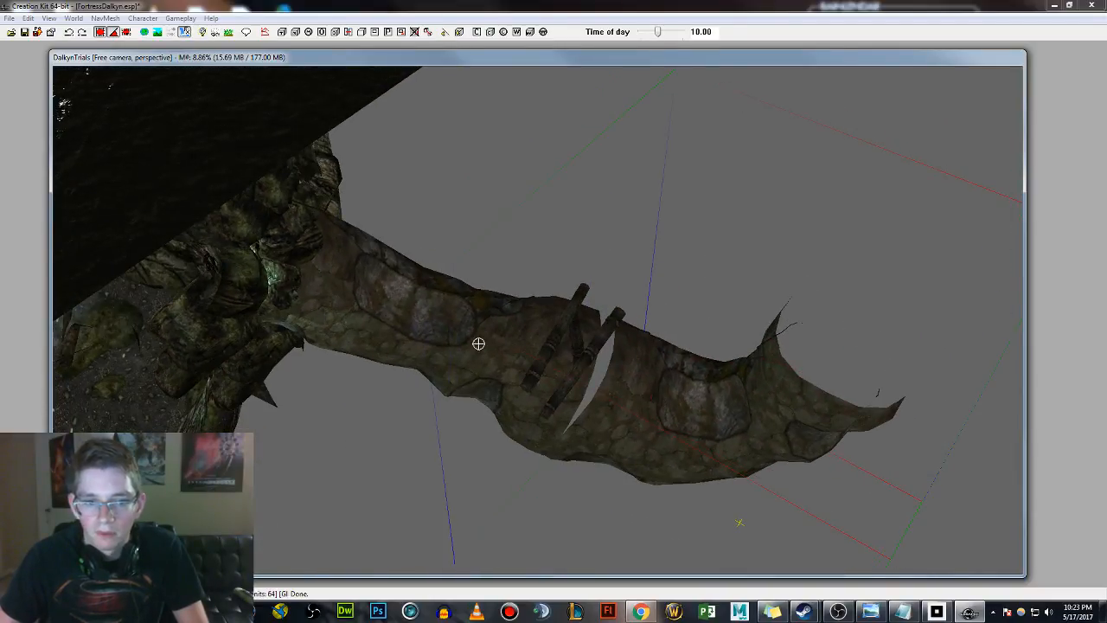
pyautogui.moveTo(634, 428); pyautogui.dragTo(657, 428, button='right')
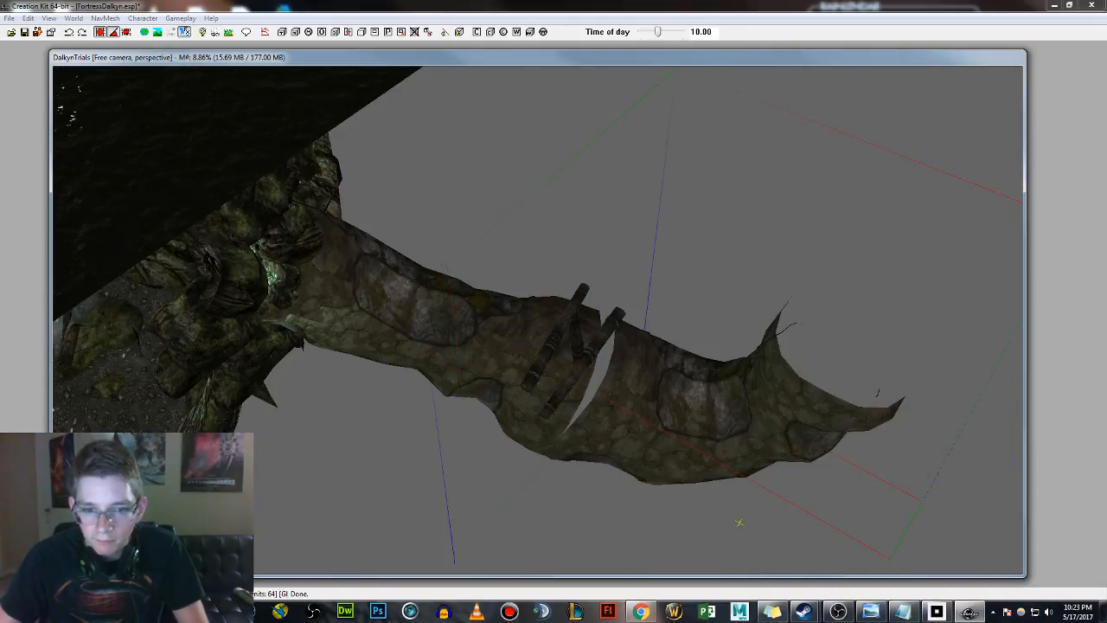
pyautogui.keyDown('shift'); pyautogui.moveTo(621, 469); pyautogui.dragTo(555, 489, button='middle'); pyautogui.keyUp('shift')
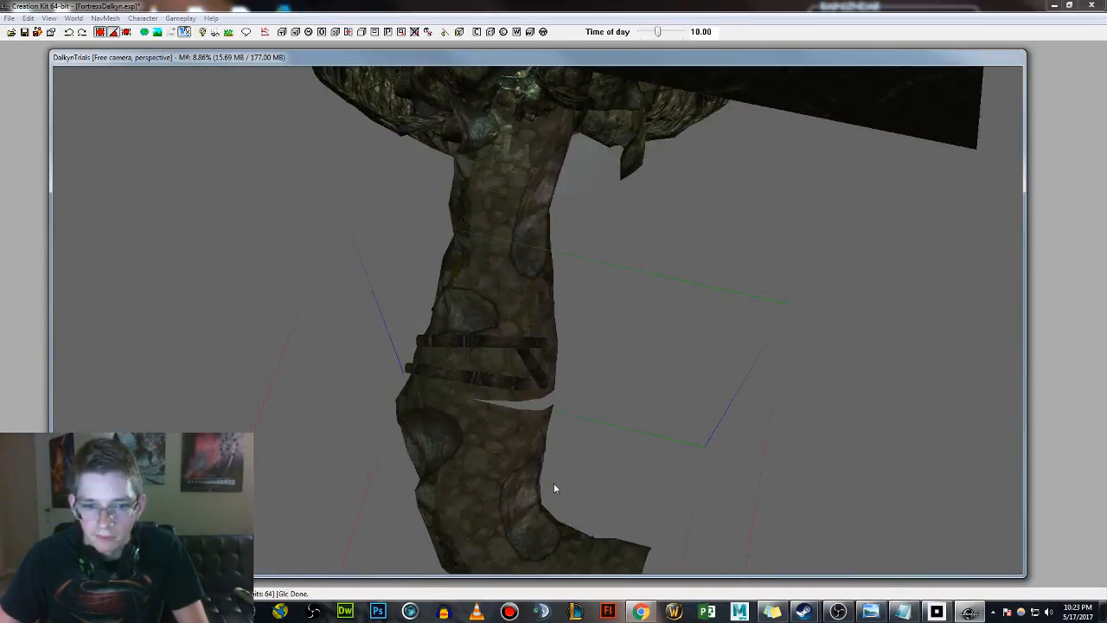
# Try to fit the curved section flush against the log-braced end by shifting and rotating it.
pyautogui.moveTo(529, 470); pyautogui.dragTo(527, 435)
pyautogui.keyDown('shift'); pyautogui.moveTo(519, 254); pyautogui.dragTo(656, 248, button='middle'); pyautogui.keyUp('shift')
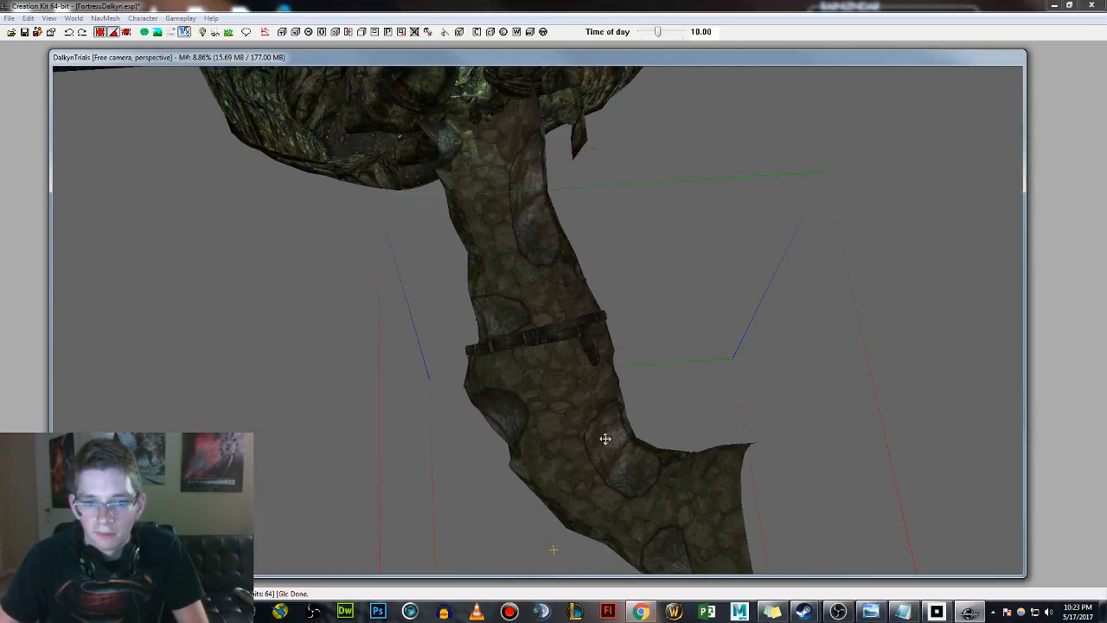
pyautogui.moveTo(597, 444); pyautogui.dragTo(632, 475)
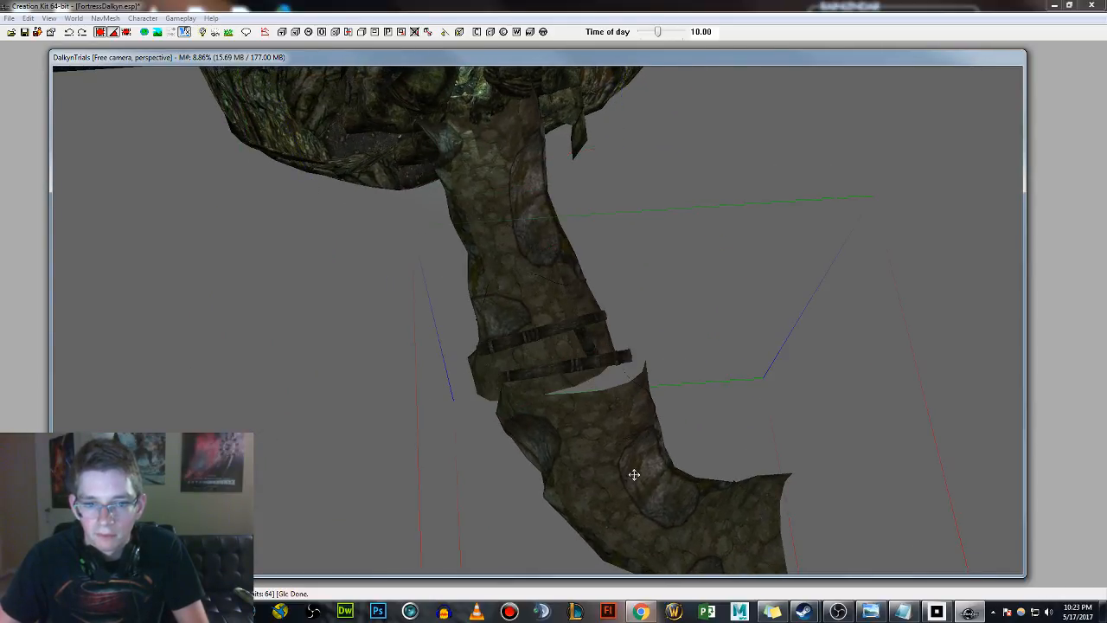
pyautogui.keyDown('shift'); pyautogui.moveTo(632, 475); pyautogui.dragTo(582, 284, button='middle'); pyautogui.keyUp('shift')
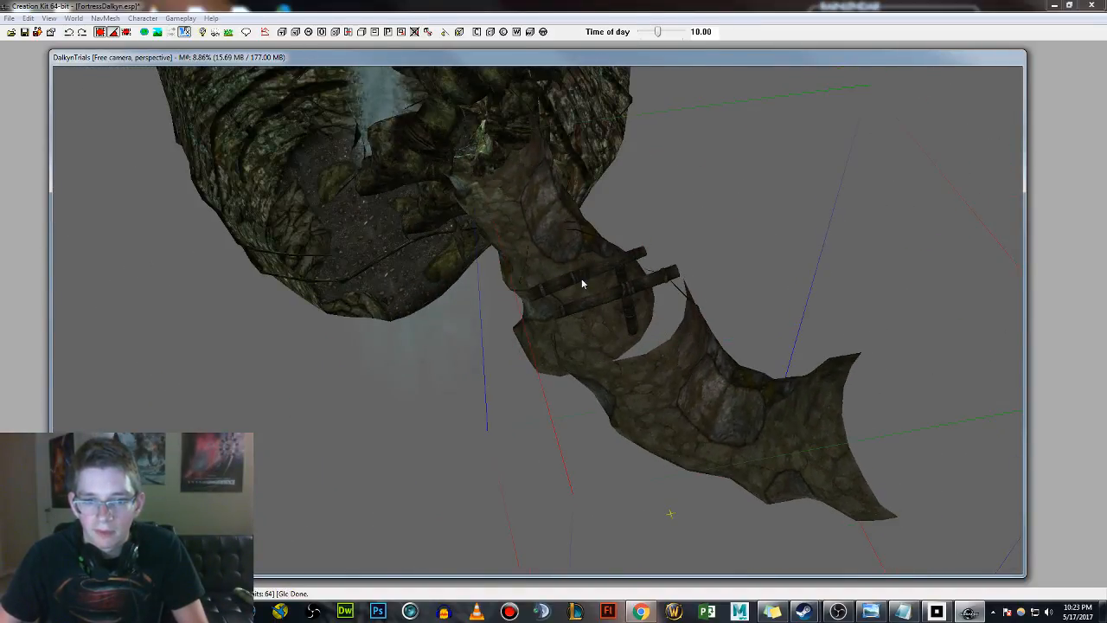
pyautogui.moveTo(682, 376)
pyautogui.mouseDown(button='right')
pyautogui.moveTo(718, 376)
pyautogui.moveTo(682, 377)
pyautogui.mouseUp(button='right')
pyautogui.keyDown('shift'); pyautogui.moveTo(703, 387); pyautogui.dragTo(661, 346, button='middle'); pyautogui.keyUp('shift')
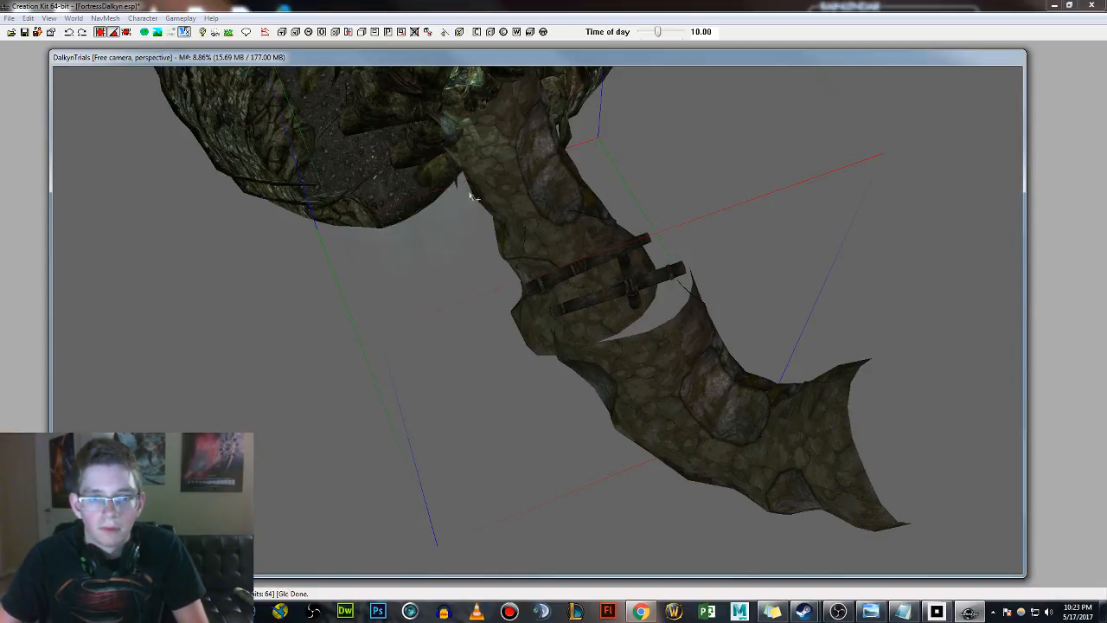
# Try shifting the first tunnel section at the rock-framed opening, and undo both moves.
pyautogui.keyDown('shift'); pyautogui.moveTo(555, 222); pyautogui.dragTo(567, 252, button='middle'); pyautogui.keyUp('shift')
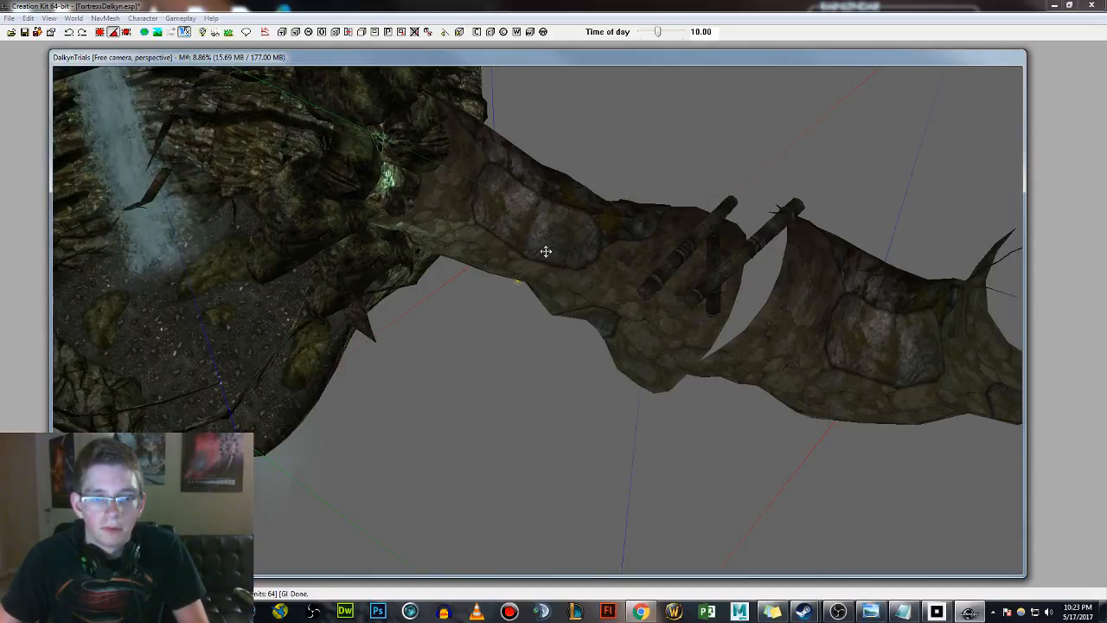
pyautogui.moveTo(519, 237); pyautogui.dragTo(519, 170)
pyautogui.press('e')
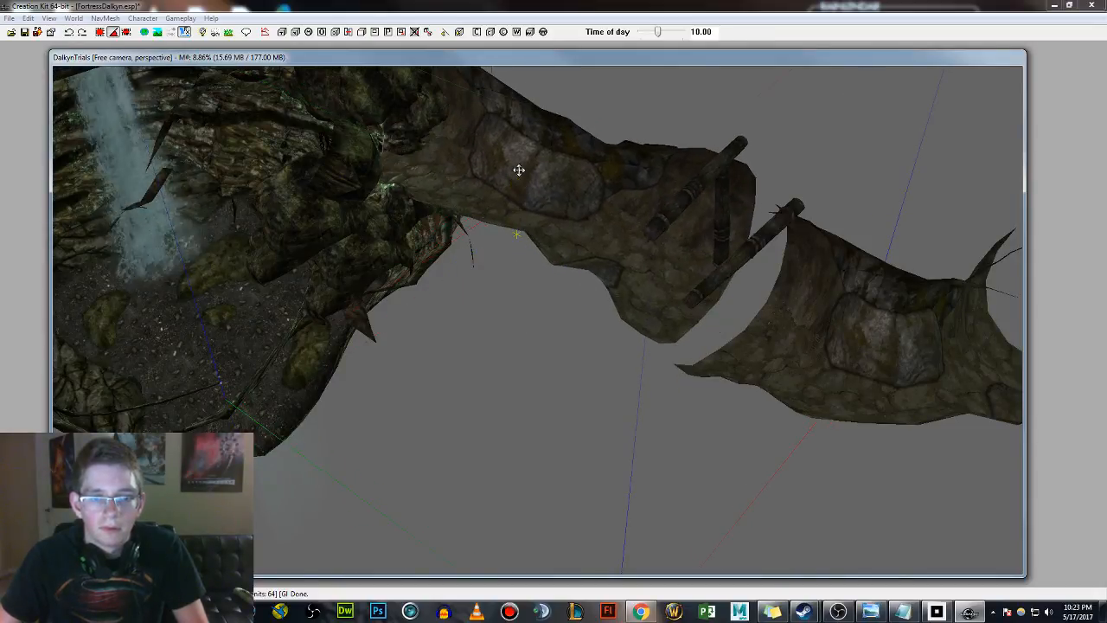
pyautogui.hotkey('ctrl', 'z')
pyautogui.moveTo(556, 206); pyautogui.dragTo(595, 185)
pyautogui.hotkey('ctrl', 'z')
# Turn the curved tunnel section to bend the opposite way and bring it up to the log-braced end.
pyautogui.moveTo(595, 185)
pyautogui.keyDown('shift'); pyautogui.mouseDown(button='middle')
pyautogui.moveTo(576, 167)
pyautogui.moveTo(586, 192)
pyautogui.mouseUp(button='middle'); pyautogui.keyUp('shift')
pyautogui.moveTo(880, 391); pyautogui.dragTo(848, 401)
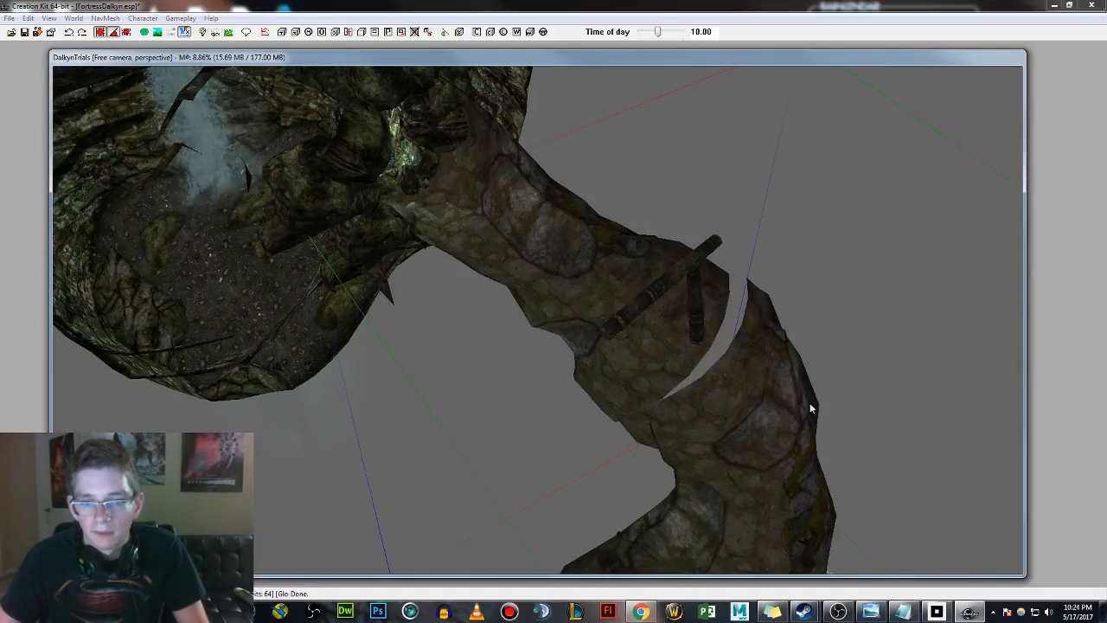
pyautogui.moveTo(810, 408); pyautogui.dragTo(804, 412)
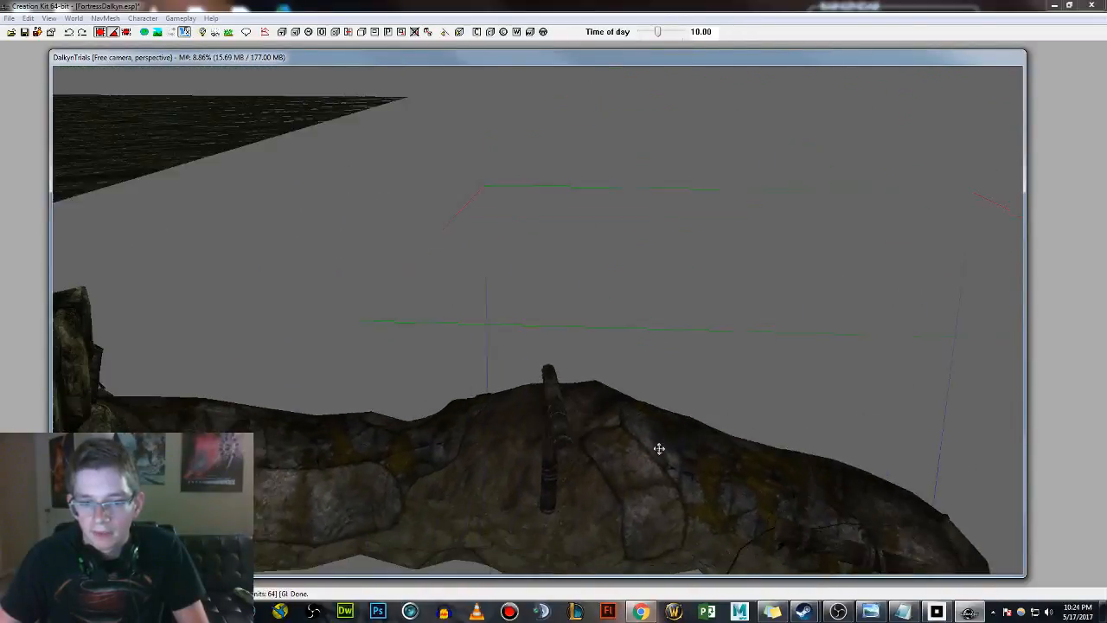
# Nudge the curved section until its edge closes against the first tunnel section, and check the seam from several sides.
pyautogui.keyDown('shift'); pyautogui.moveTo(659, 448); pyautogui.dragTo(657, 475, button='middle'); pyautogui.keyUp('shift')
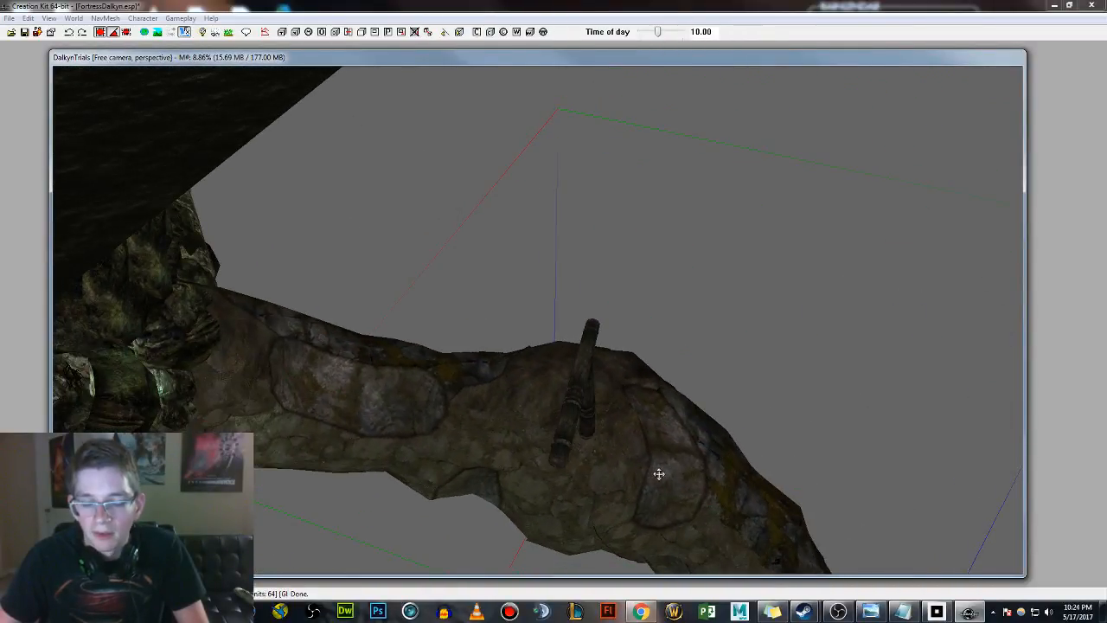
pyautogui.moveTo(659, 475); pyautogui.dragTo(662, 437)
pyautogui.keyDown('shift'); pyautogui.moveTo(670, 444); pyautogui.dragTo(664, 421, button='middle'); pyautogui.keyUp('shift')
pyautogui.moveTo(664, 420); pyautogui.dragTo(701, 436)
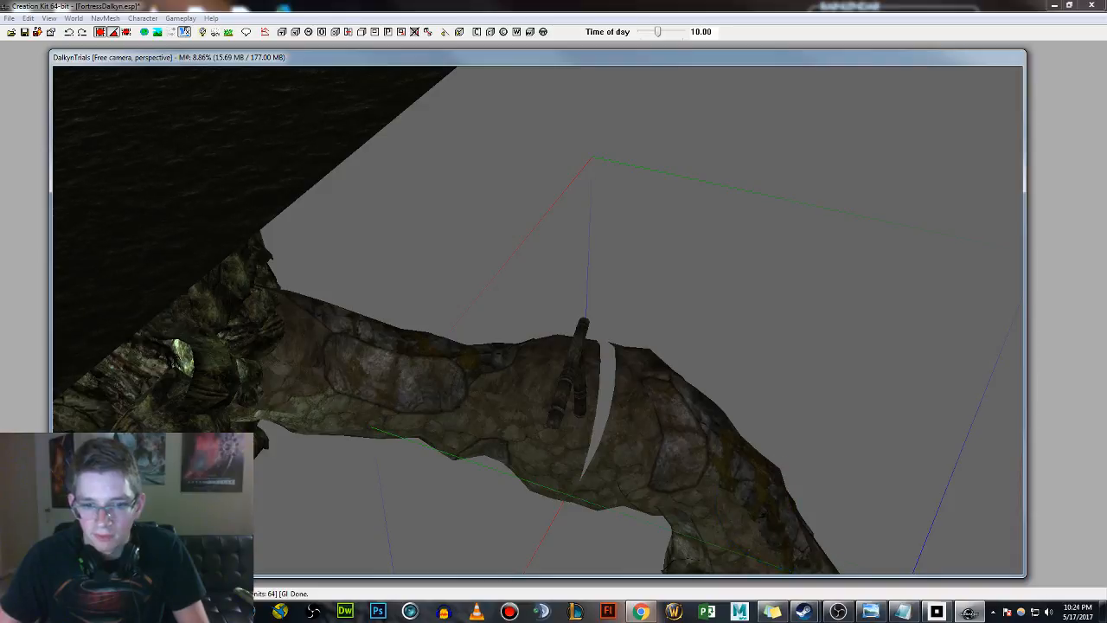
pyautogui.keyDown('shift'); pyautogui.moveTo(700, 436); pyautogui.dragTo(682, 392, button='middle'); pyautogui.keyUp('shift')
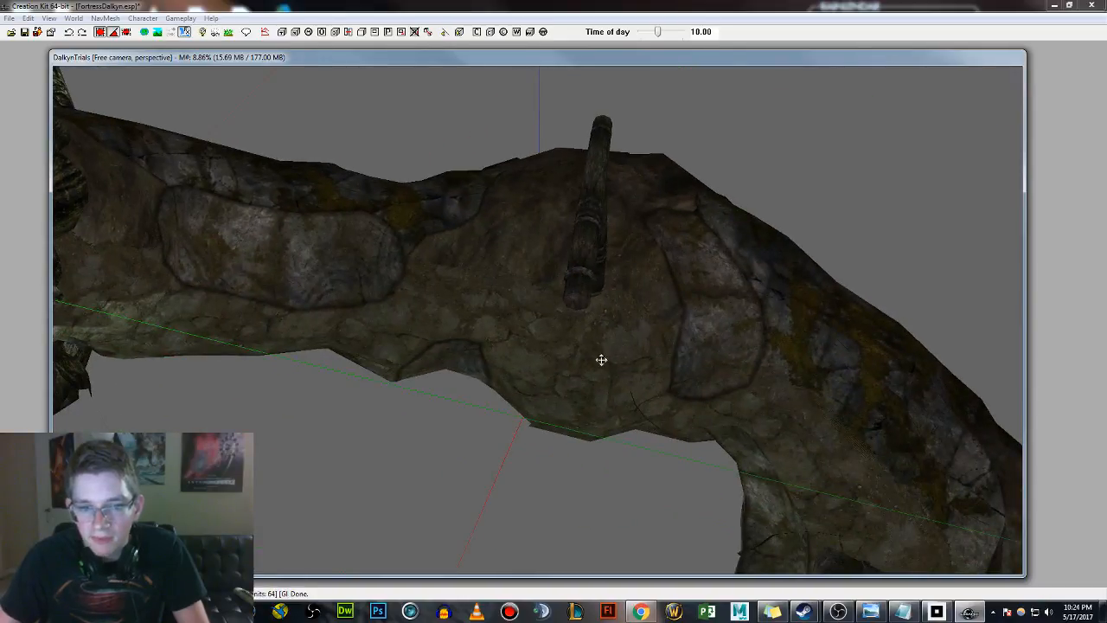
pyautogui.keyDown('shift'); pyautogui.moveTo(601, 360); pyautogui.dragTo(714, 395, button='middle'); pyautogui.keyUp('shift')
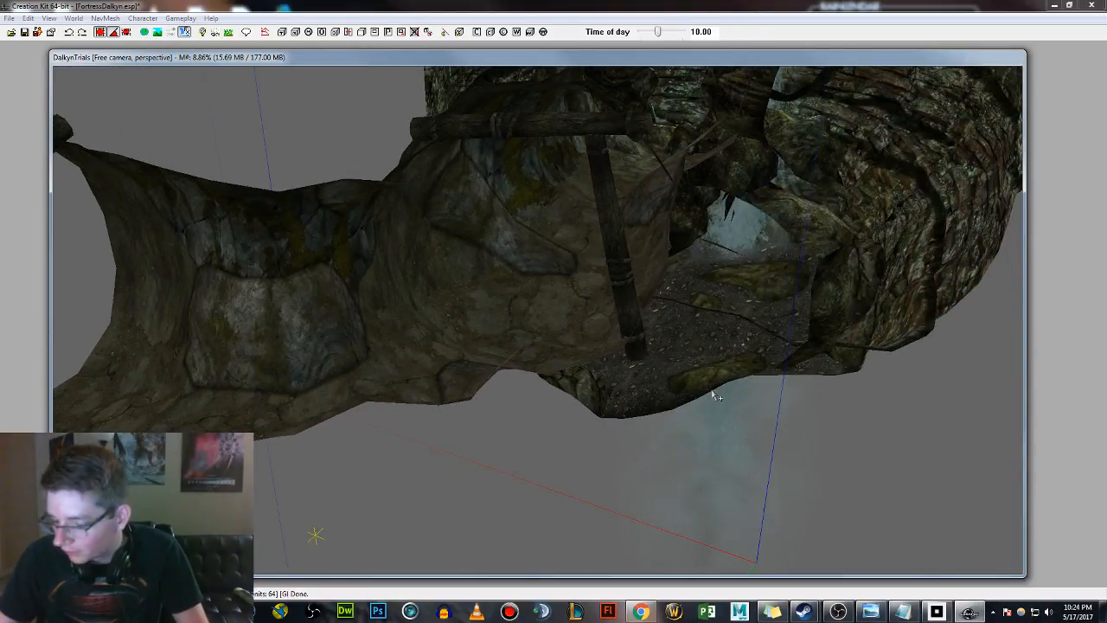
pyautogui.keyDown('shift'); pyautogui.moveTo(680, 373); pyautogui.dragTo(657, 298, button='middle'); pyautogui.keyUp('shift')
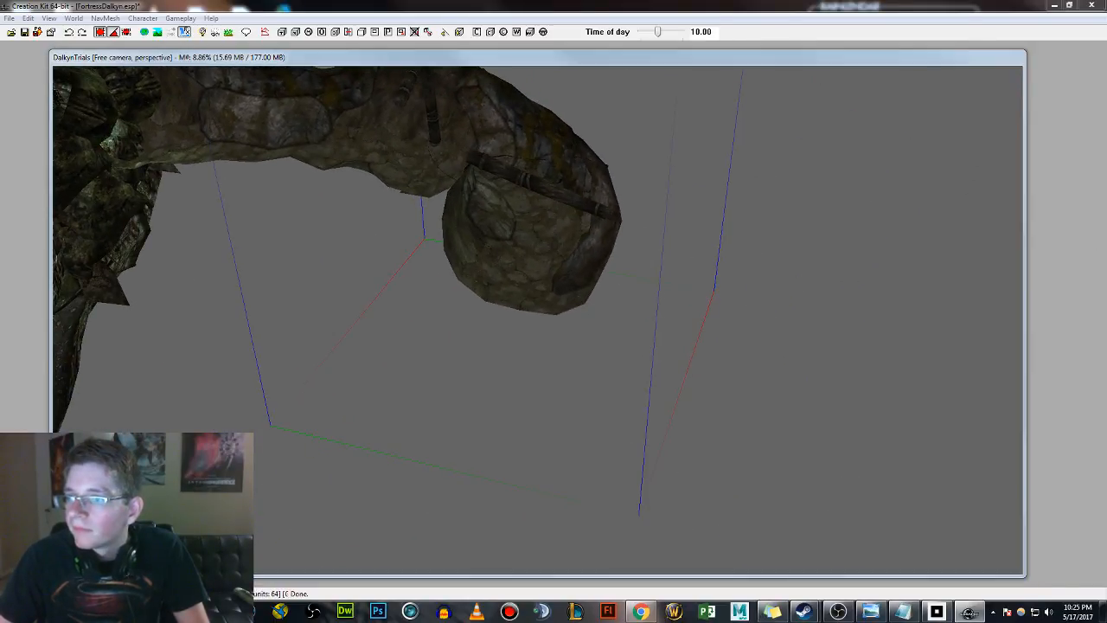
# Paste another tunnel section and fit it onto the open end of the curved section.
pyautogui.hotkey('ctrl', 'v')
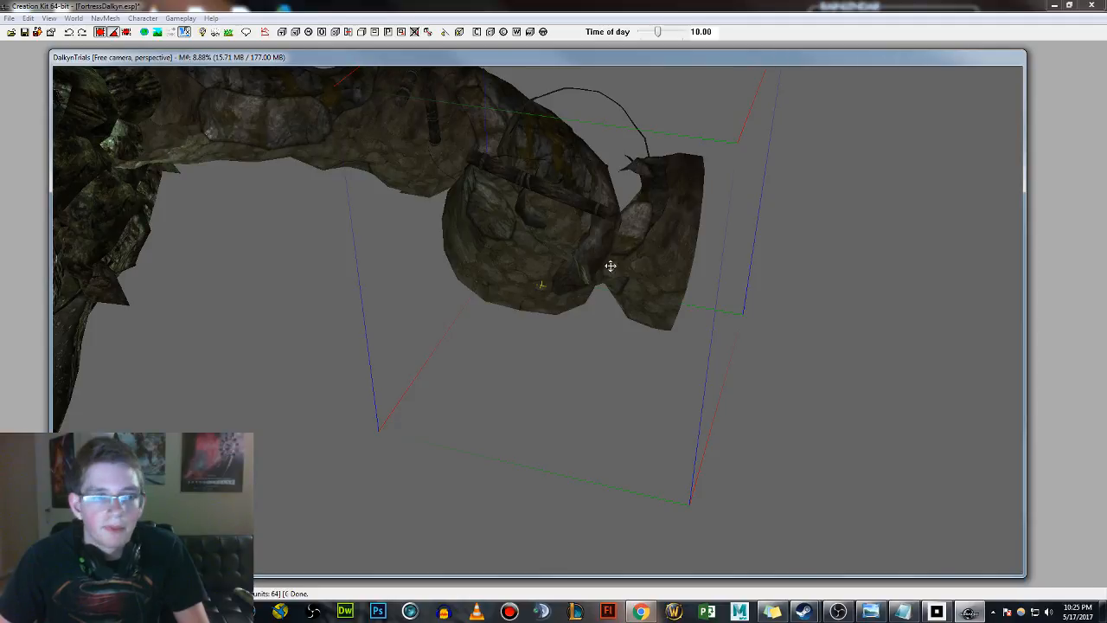
pyautogui.moveTo(610, 266); pyautogui.dragTo(554, 404)
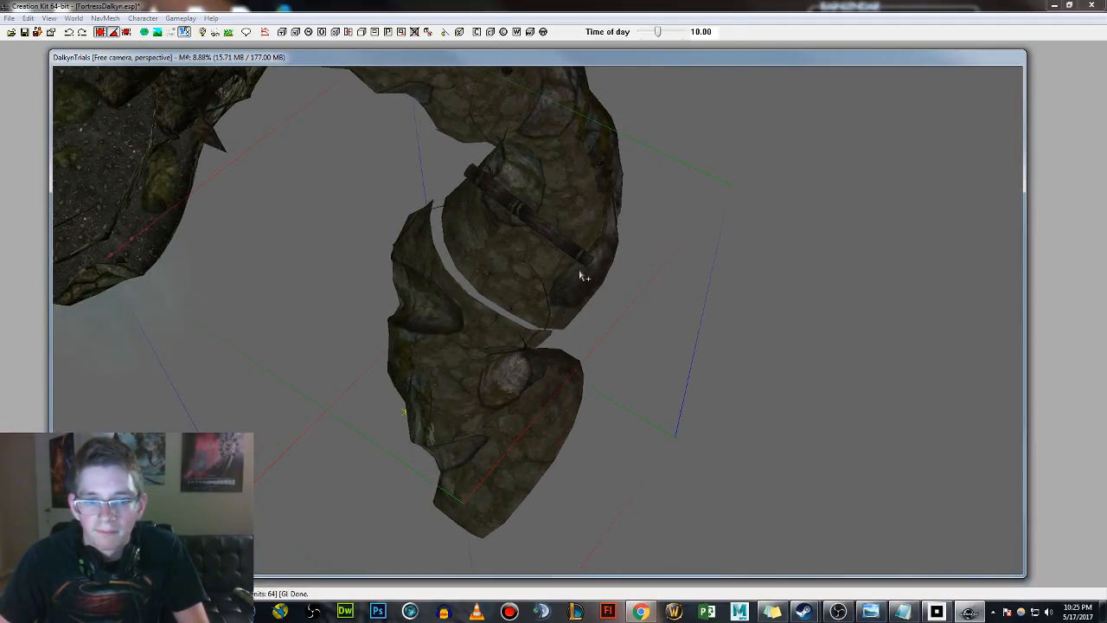
pyautogui.keyDown('shift'); pyautogui.moveTo(579, 271); pyautogui.dragTo(574, 267, button='middle'); pyautogui.keyUp('shift')
pyautogui.keyDown('shift'); pyautogui.moveTo(448, 363); pyautogui.dragTo(522, 354, button='middle'); pyautogui.keyUp('shift')
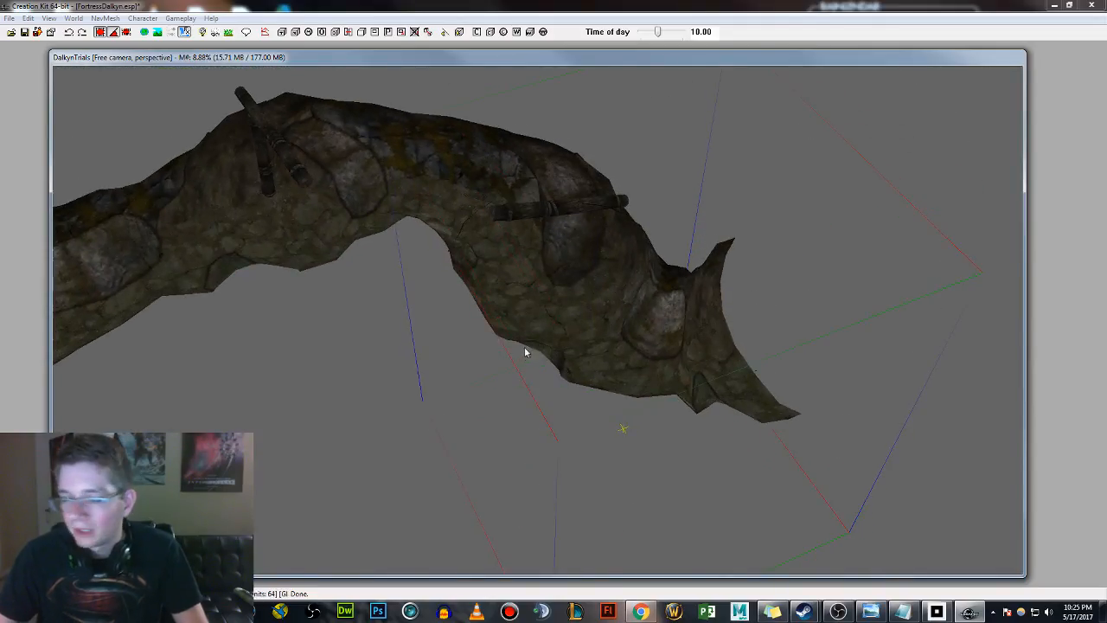
pyautogui.moveTo(719, 334)
pyautogui.keyDown('shift'); pyautogui.mouseDown(button='middle')
pyautogui.moveTo(681, 332)
pyautogui.moveTo(701, 332)
pyautogui.mouseUp(button='middle'); pyautogui.keyUp('shift')
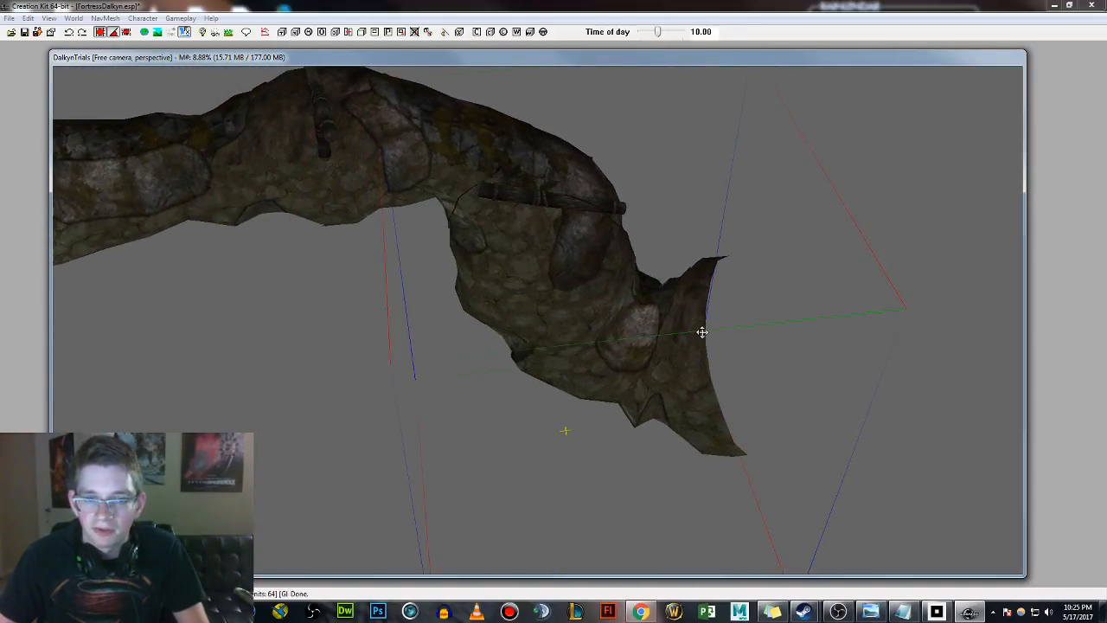
# Examine the joined tunnel sections and their open end from several sides, back to the cavern wall.
pyautogui.keyDown('shift'); pyautogui.moveTo(568, 222); pyautogui.dragTo(439, 356, button='middle'); pyautogui.keyUp('shift')
pyautogui.keyDown('shift'); pyautogui.moveTo(603, 355); pyautogui.dragTo(812, 327, button='middle'); pyautogui.keyUp('shift')
pyautogui.keyDown('shift'); pyautogui.moveTo(737, 344); pyautogui.dragTo(593, 277, button='middle'); pyautogui.keyUp('shift')
pyautogui.keyDown('shift'); pyautogui.moveTo(579, 285); pyautogui.dragTo(445, 248, button='middle'); pyautogui.keyUp('shift')
pyautogui.moveTo(686, 433); pyautogui.dragTo(656, 375, button='middle')
pyautogui.scroll(-3, 512, 328)
pyautogui.keyDown('shift'); pyautogui.moveTo(511, 330); pyautogui.dragTo(564, 233, button='middle'); pyautogui.keyUp('shift')
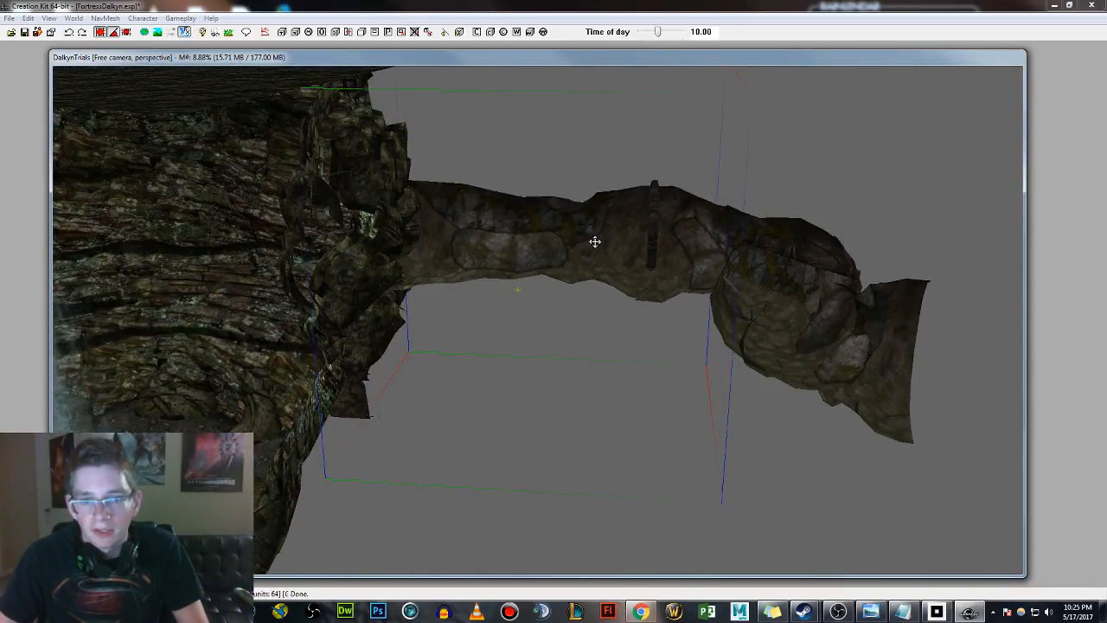
pyautogui.keyDown('shift'); pyautogui.moveTo(647, 275); pyautogui.dragTo(749, 317, button='middle'); pyautogui.keyUp('shift')
pyautogui.keyDown('shift'); pyautogui.moveTo(640, 322); pyautogui.dragTo(563, 333, button='middle'); pyautogui.keyUp('shift')
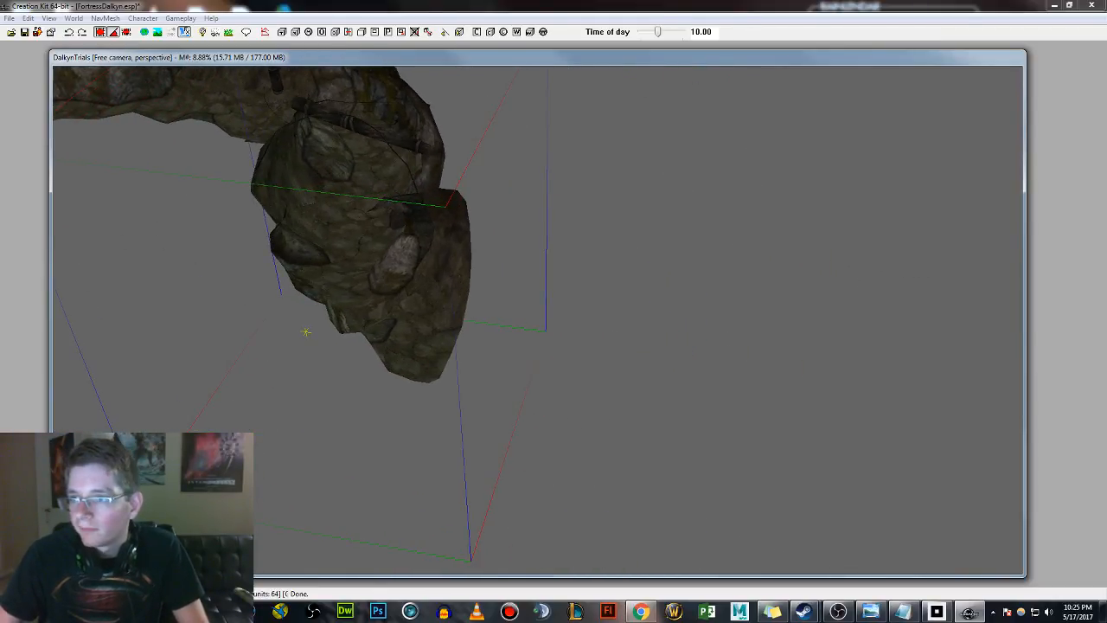
# Paste a copy of the end tunnel section, turn it, and join it onto the open end to continue the bend.
pyautogui.moveTo(426, 329); pyautogui.dragTo(499, 323)
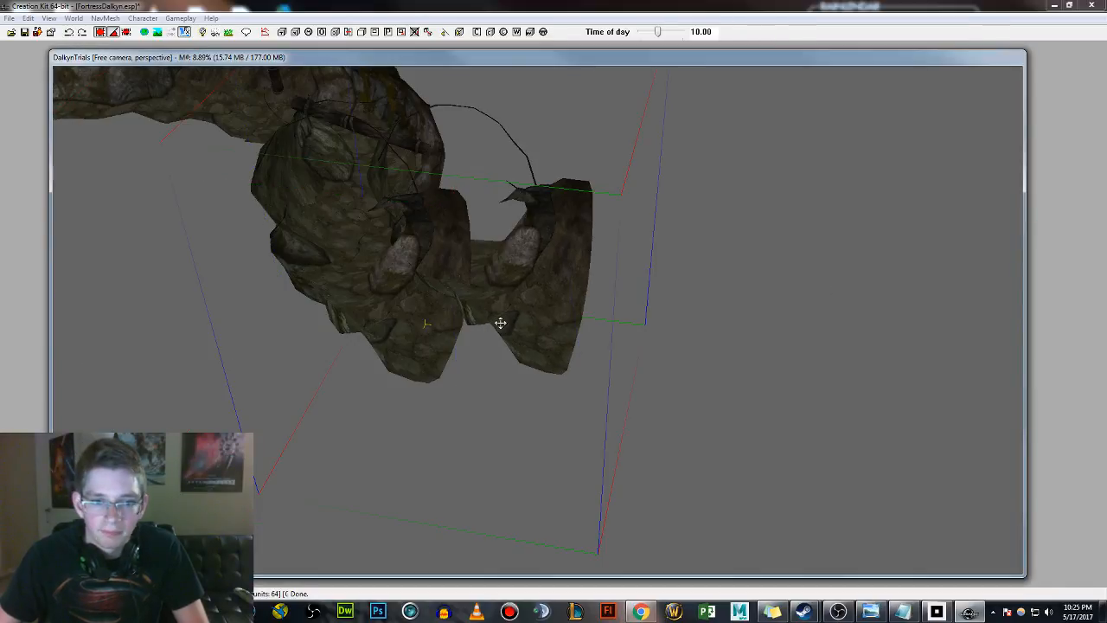
pyautogui.moveTo(538, 309); pyautogui.dragTo(485, 309, button='right')
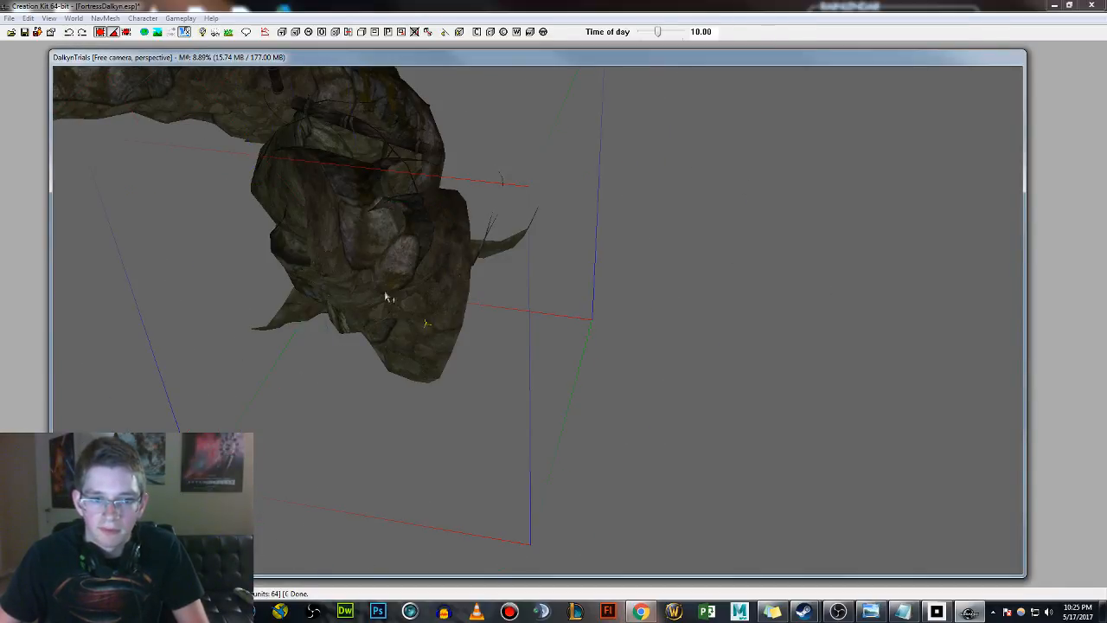
pyautogui.moveTo(304, 306); pyautogui.dragTo(465, 355)
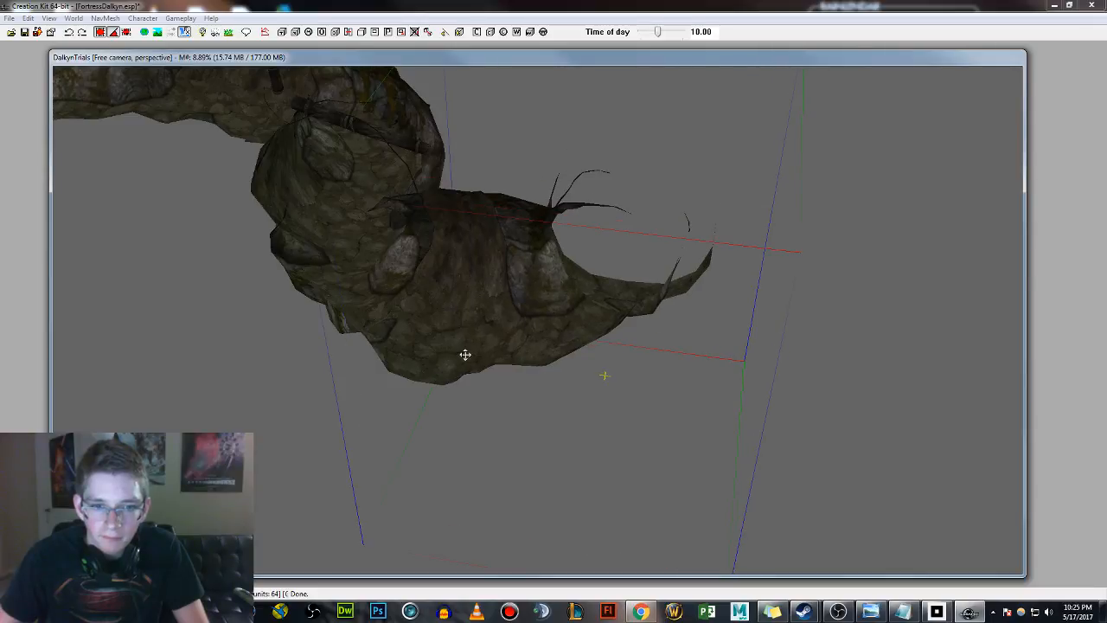
pyautogui.keyDown('shift'); pyautogui.moveTo(466, 354); pyautogui.dragTo(887, 283, button='middle'); pyautogui.keyUp('shift')
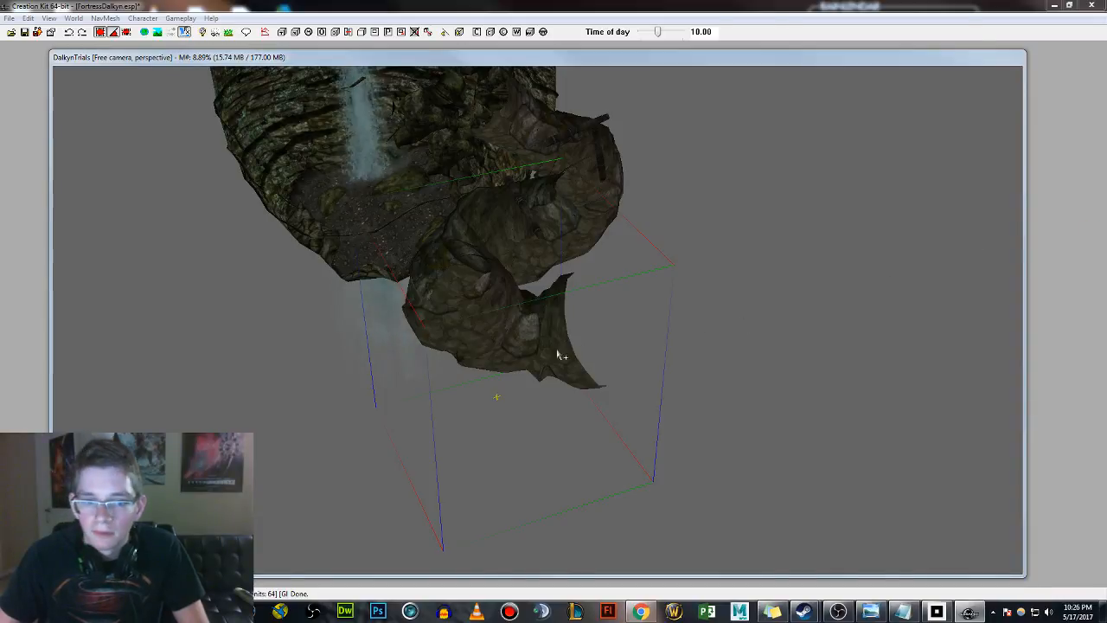
pyautogui.keyDown('shift'); pyautogui.moveTo(558, 355); pyautogui.dragTo(573, 334, button='middle'); pyautogui.keyUp('shift')
# Add another log-braced tunnel section beyond the bend, rotate it, and fit it onto the open end.
pyautogui.moveTo(550, 351); pyautogui.dragTo(519, 351, button='right')
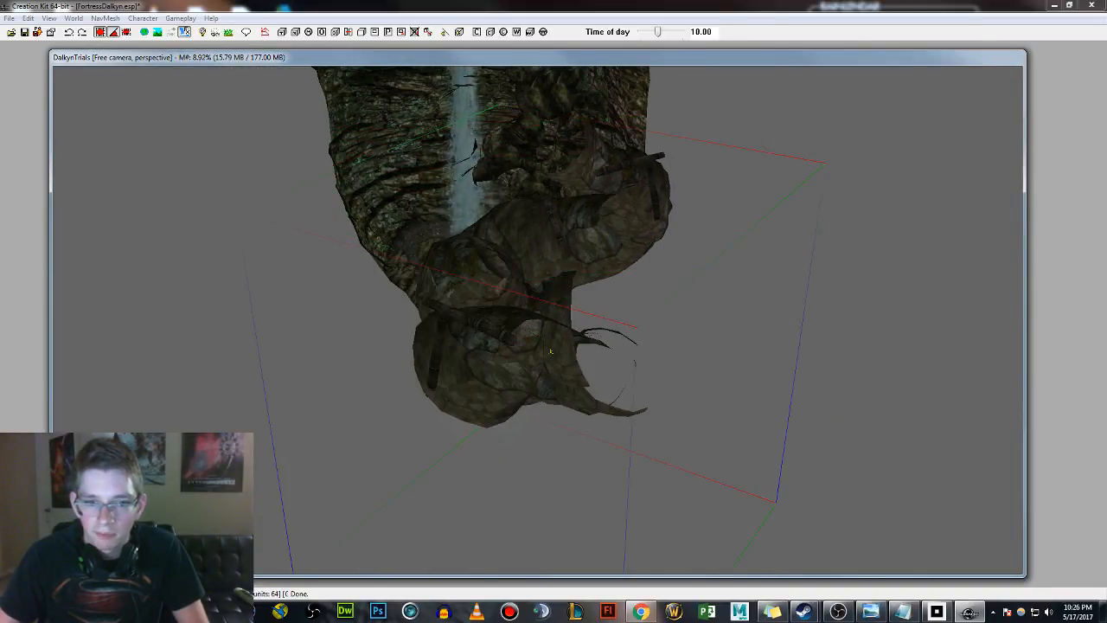
pyautogui.keyDown('shift'); pyautogui.moveTo(550, 351); pyautogui.dragTo(573, 476, button='middle'); pyautogui.keyUp('shift')
pyautogui.moveTo(435, 420); pyautogui.dragTo(613, 376)
pyautogui.keyDown('shift'); pyautogui.moveTo(613, 376); pyautogui.dragTo(603, 290, button='middle'); pyautogui.keyUp('shift')
pyautogui.keyDown('shift'); pyautogui.moveTo(705, 298); pyautogui.dragTo(615, 329, button='middle'); pyautogui.keyUp('shift')
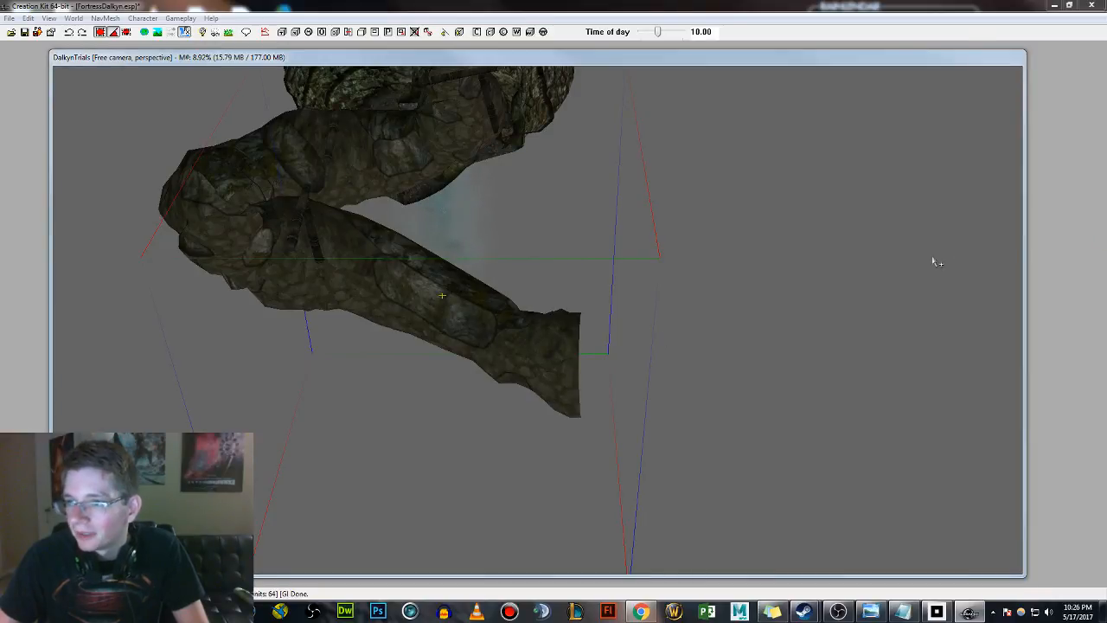
# Add a further section at the end of the long arm, turn it in line, and adjust its height until the seam closes.
pyautogui.moveTo(576, 363); pyautogui.dragTo(570, 363)
pyautogui.moveTo(590, 357); pyautogui.dragTo(694, 357, button='right')
pyautogui.moveTo(606, 357); pyautogui.dragTo(670, 357)
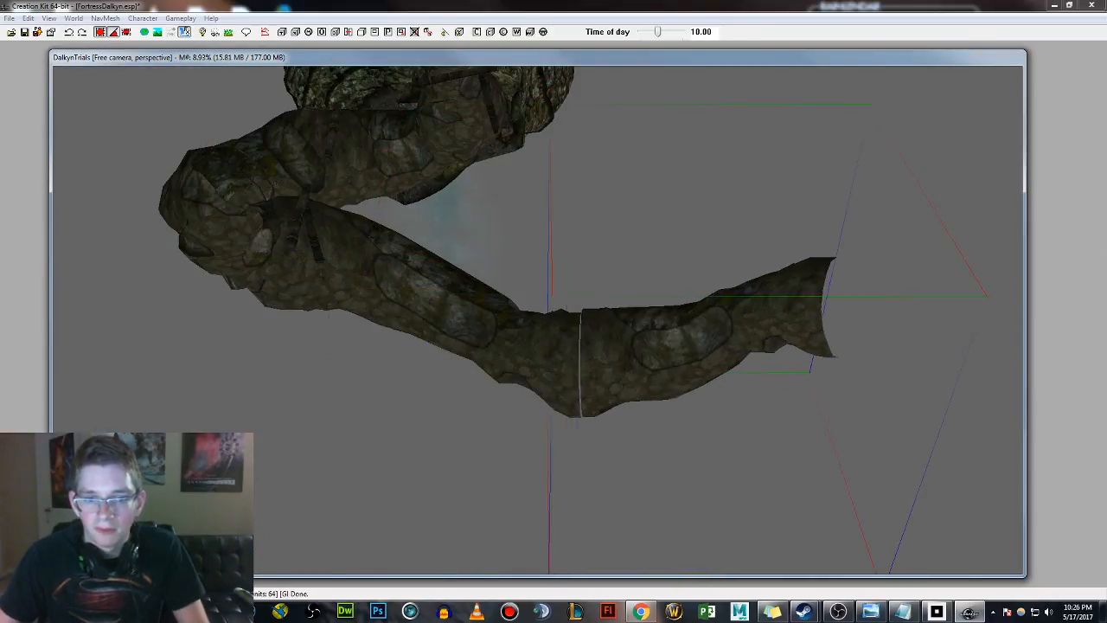
pyautogui.press('shift')
pyautogui.press('z')
pyautogui.moveTo(761, 304); pyautogui.dragTo(753, 329)
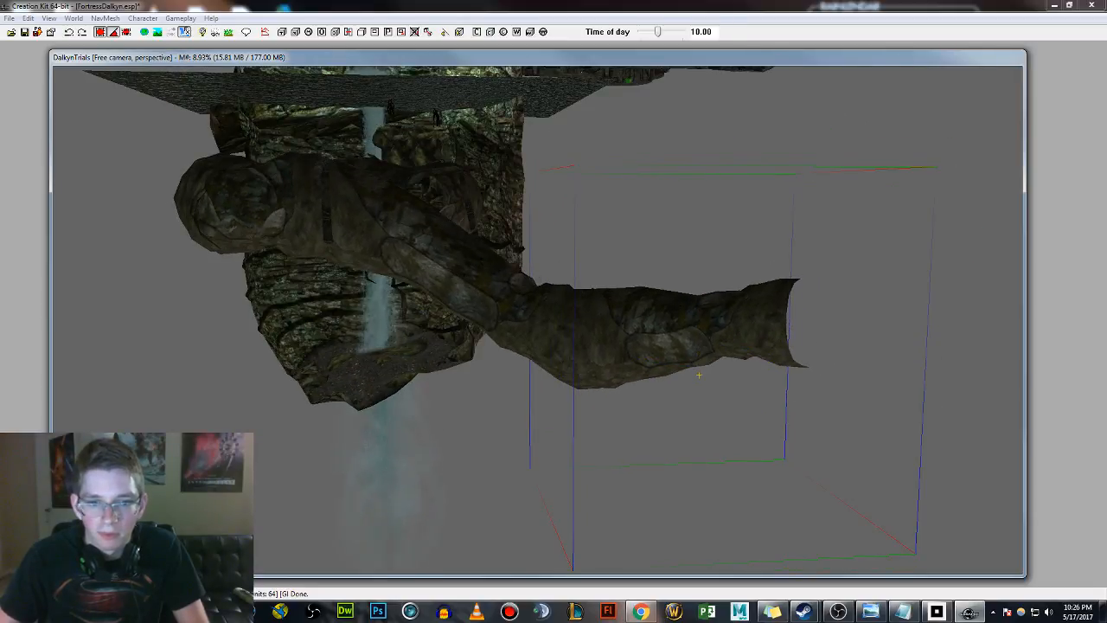
# Examine the extended tunnel's course against the waterfall cavern, the water plane and the surrounding rooms.
pyautogui.keyDown('shift'); pyautogui.moveTo(757, 322); pyautogui.dragTo(800, 361, button='middle'); pyautogui.keyUp('shift')
pyautogui.moveTo(758, 272)
pyautogui.keyDown('shift'); pyautogui.mouseDown(button='middle')
pyautogui.moveTo(770, 232)
pyautogui.moveTo(754, 257)
pyautogui.moveTo(770, 239)
pyautogui.moveTo(763, 255)
pyautogui.mouseUp(button='middle'); pyautogui.keyUp('shift')
pyautogui.keyDown('shift'); pyautogui.moveTo(754, 216); pyautogui.dragTo(696, 277, button='middle'); pyautogui.keyUp('shift')
pyautogui.moveTo(742, 327)
pyautogui.keyDown('shift'); pyautogui.mouseDown(button='middle')
pyautogui.moveTo(633, 327)
pyautogui.moveTo(588, 302)
pyautogui.moveTo(507, 289)
pyautogui.moveTo(521, 283)
pyautogui.moveTo(610, 323)
pyautogui.moveTo(736, 341)
pyautogui.moveTo(653, 320)
pyautogui.moveTo(736, 329)
pyautogui.mouseUp(button='middle'); pyautogui.keyUp('shift')
pyautogui.moveTo(494, 314)
pyautogui.keyDown('shift'); pyautogui.mouseDown(button='middle')
pyautogui.moveTo(566, 324)
pyautogui.moveTo(539, 334)
pyautogui.moveTo(484, 316)
pyautogui.moveTo(537, 307)
pyautogui.moveTo(501, 294)
pyautogui.mouseUp(button='middle'); pyautogui.keyUp('shift')
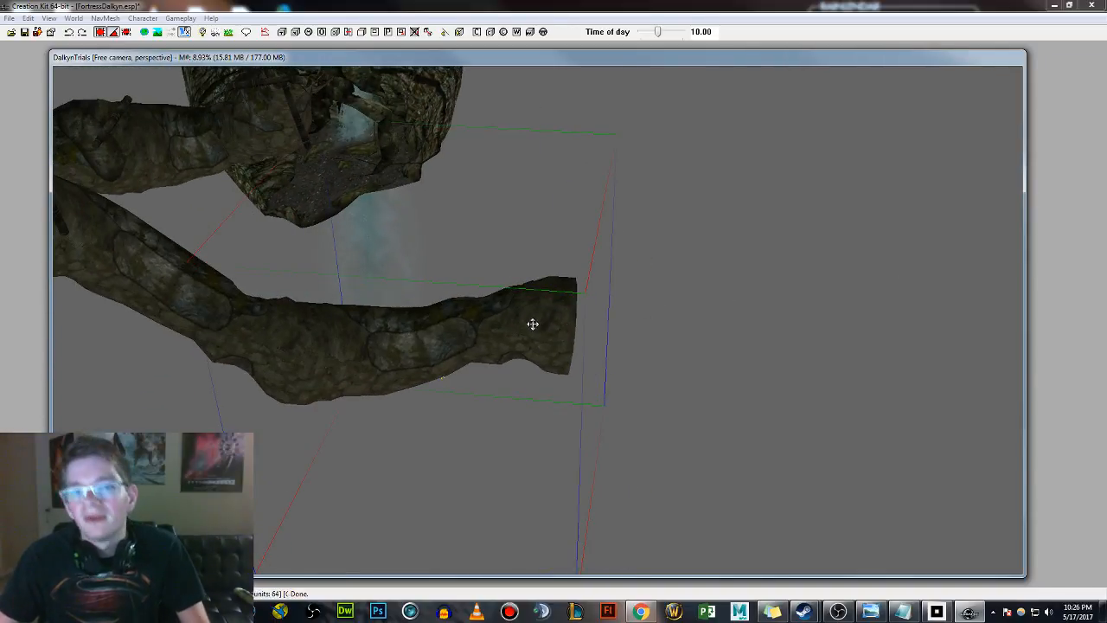
pyautogui.scroll(-2, 540, 291)
pyautogui.keyDown('shift'); pyautogui.moveTo(520, 231); pyautogui.dragTo(656, 433, button='middle'); pyautogui.keyUp('shift')
pyautogui.moveTo(610, 231); pyautogui.dragTo(621, 257, button='middle')
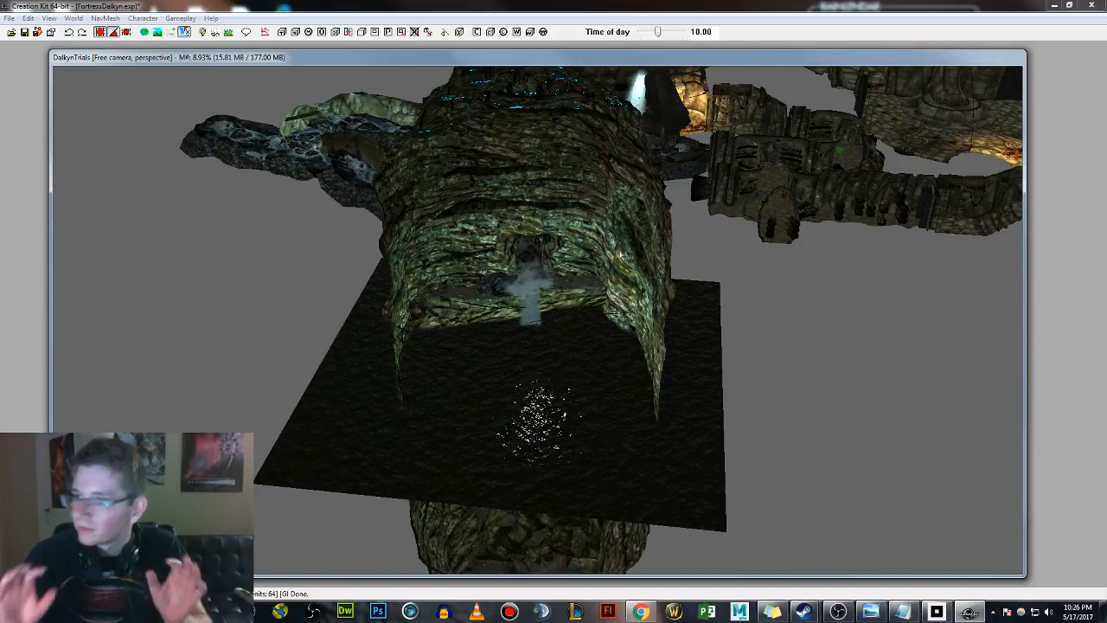
pyautogui.click(587, 295)
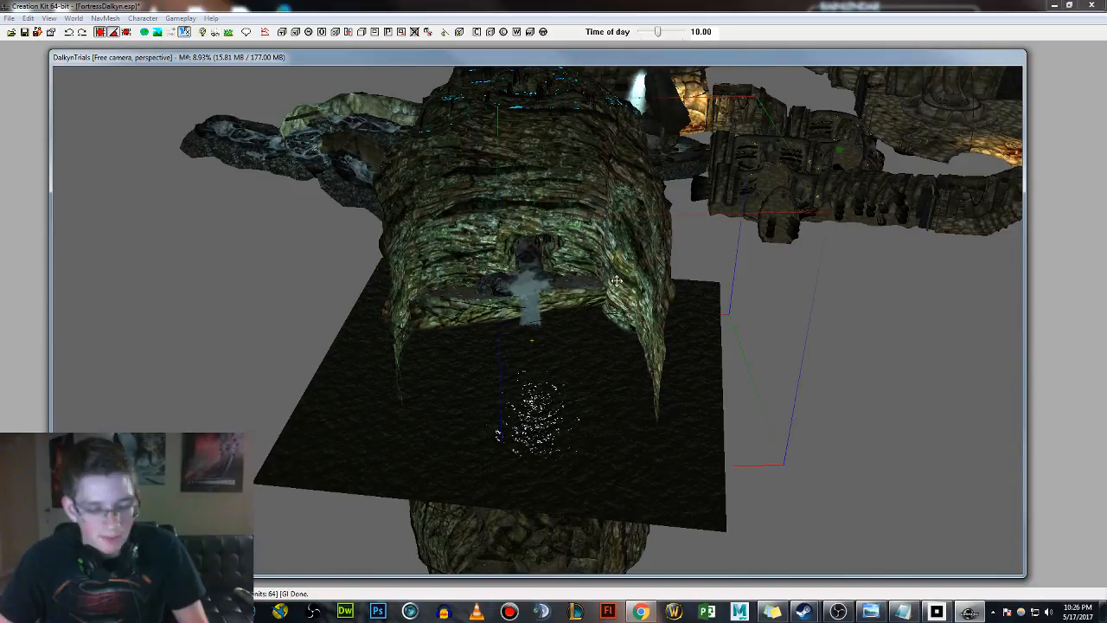
pyautogui.press('shift')
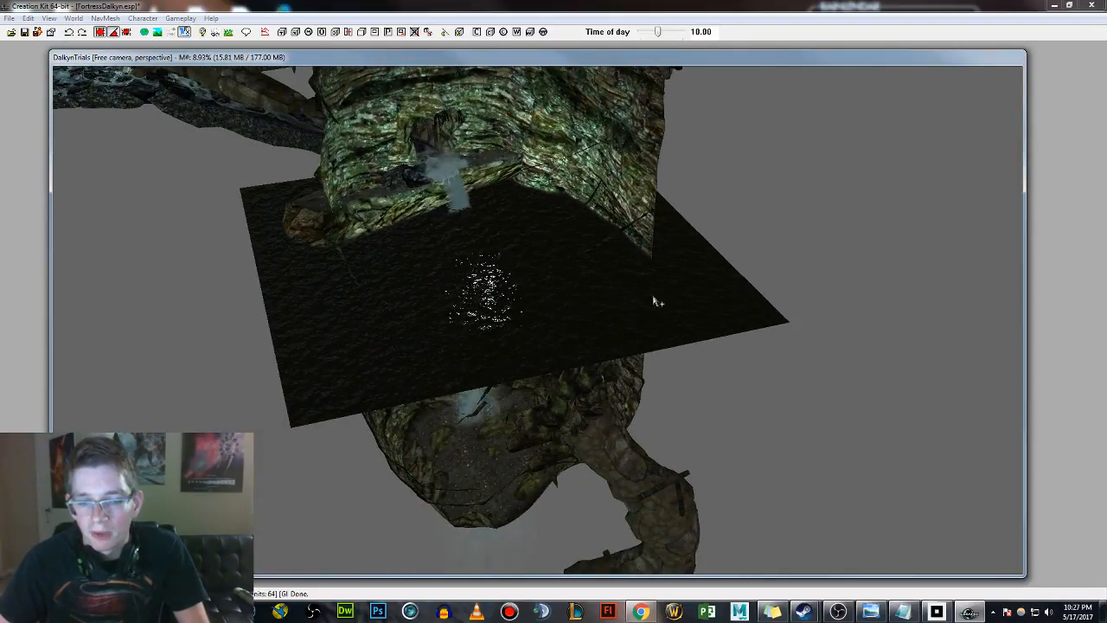
pyautogui.press('shift')
pyautogui.press('shift')
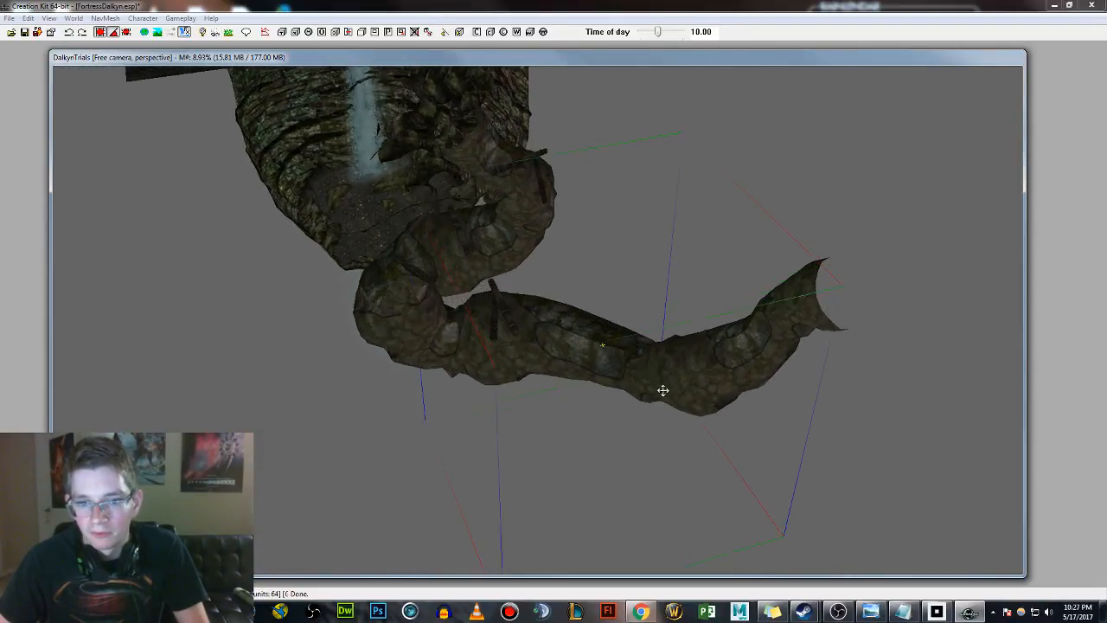
pyautogui.moveTo(661, 405); pyautogui.dragTo(675, 257, button='middle')
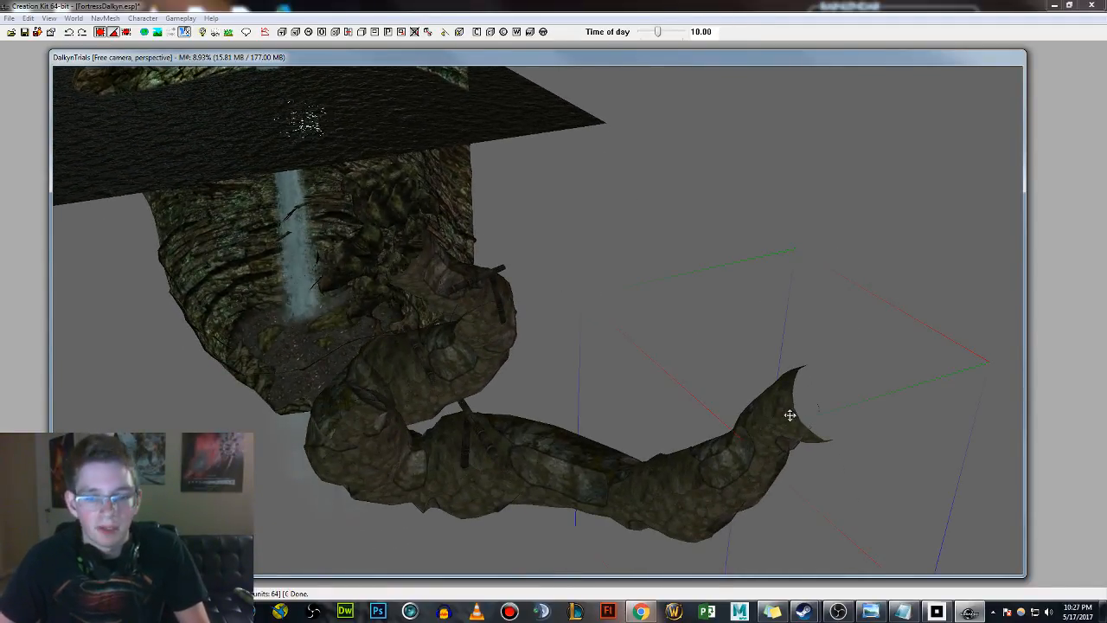
pyautogui.press('shift')
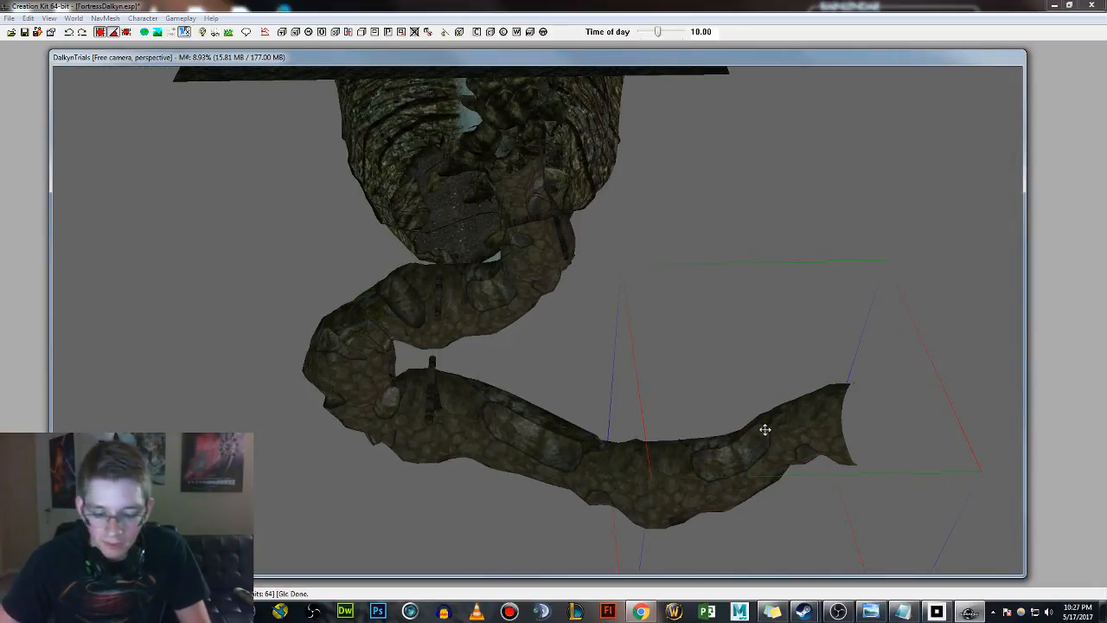
pyautogui.moveTo(825, 435); pyautogui.dragTo(671, 425, button='middle')
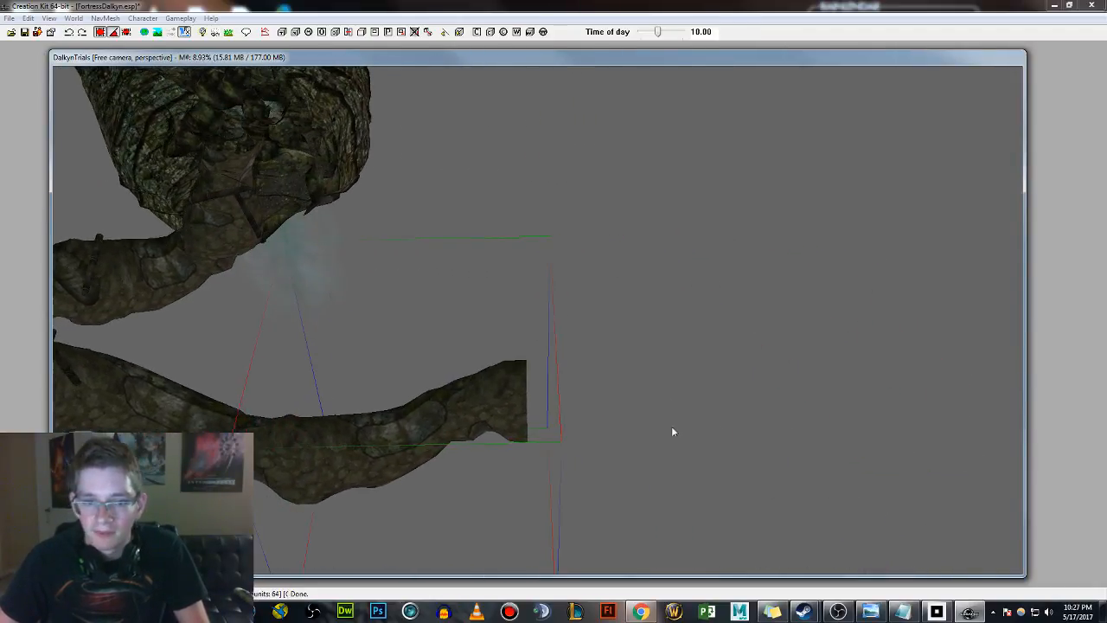
pyautogui.press('shift')
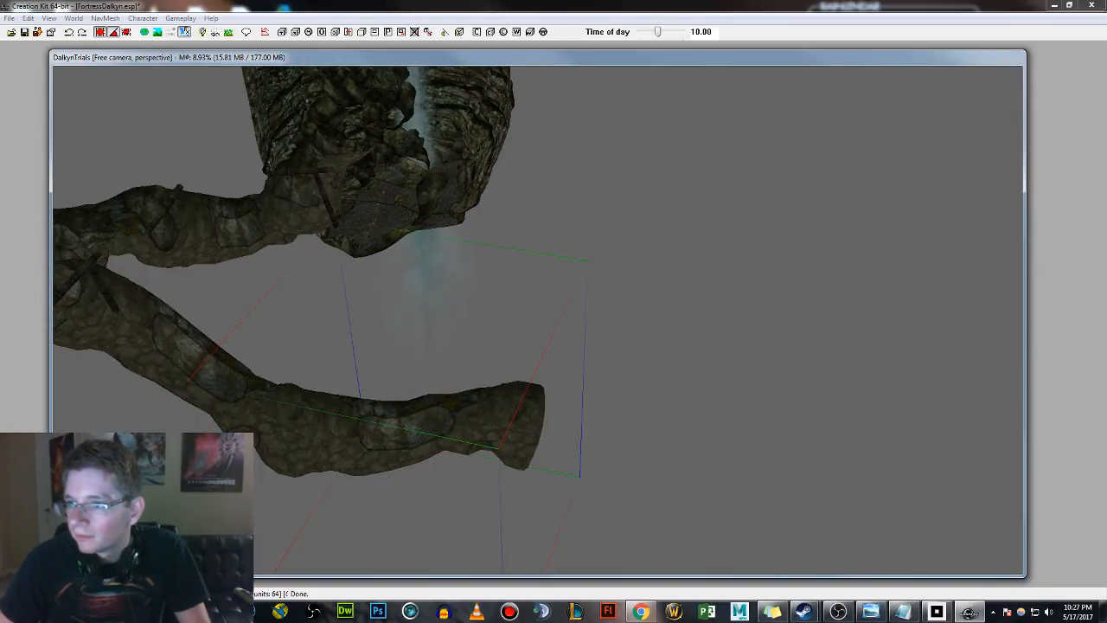
# Paste a curved, log-braced section, rotate it, and attach it to the tunnel's open end, bending back toward the cavern.
pyautogui.moveTo(701, 400); pyautogui.dragTo(545, 431)
pyautogui.moveTo(564, 427); pyautogui.dragTo(523, 432, button='right')
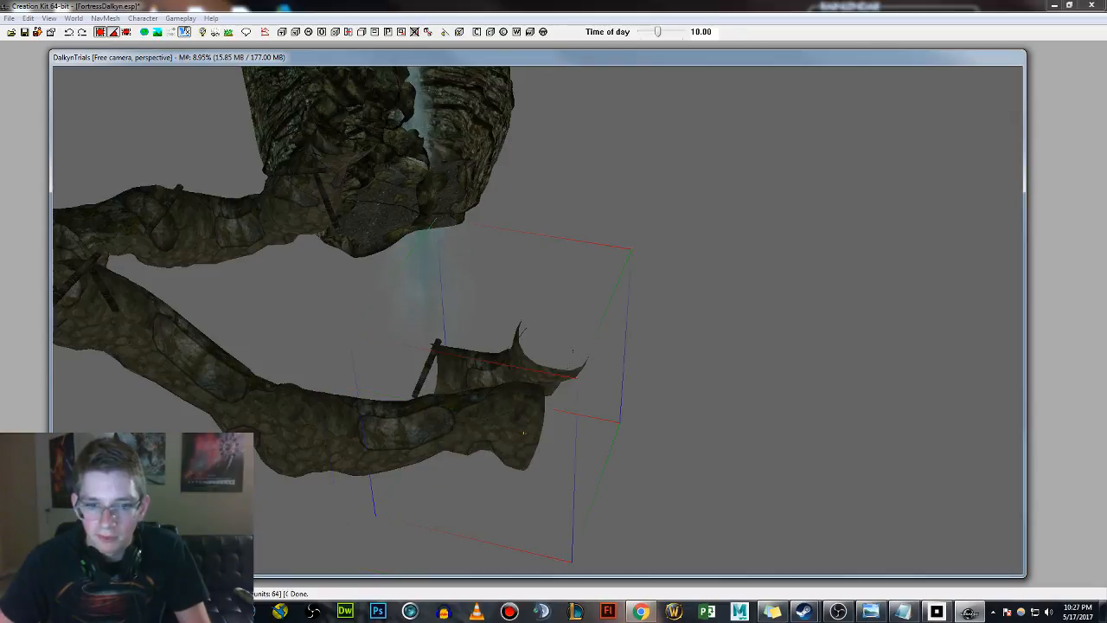
pyautogui.moveTo(531, 374); pyautogui.dragTo(615, 400)
pyautogui.keyDown('shift'); pyautogui.moveTo(615, 401); pyautogui.dragTo(616, 440, button='middle'); pyautogui.keyUp('shift')
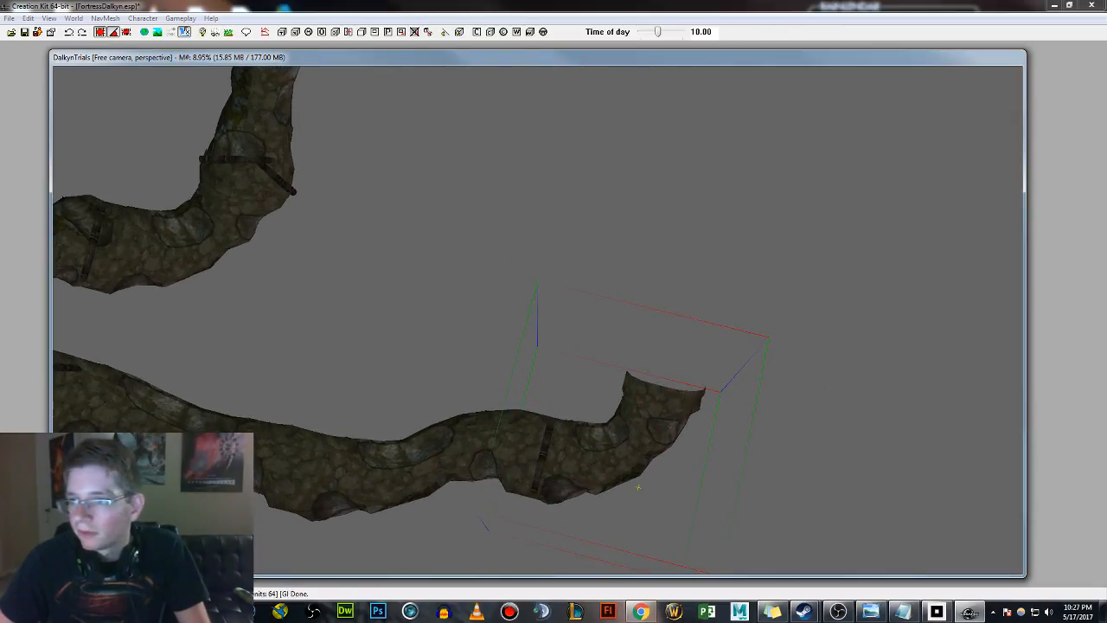
# Add another curved section onto the end of the new bend and rotate it to curl the tunnel further inward.
pyautogui.moveTo(726, 450); pyautogui.dragTo(734, 322)
pyautogui.moveTo(735, 322)
pyautogui.keyDown('shift'); pyautogui.mouseDown(button='middle')
pyautogui.moveTo(727, 279)
pyautogui.moveTo(778, 264)
pyautogui.moveTo(734, 324)
pyautogui.mouseUp(button='middle'); pyautogui.keyUp('shift')
pyautogui.moveTo(734, 323); pyautogui.dragTo(666, 316, button='right')
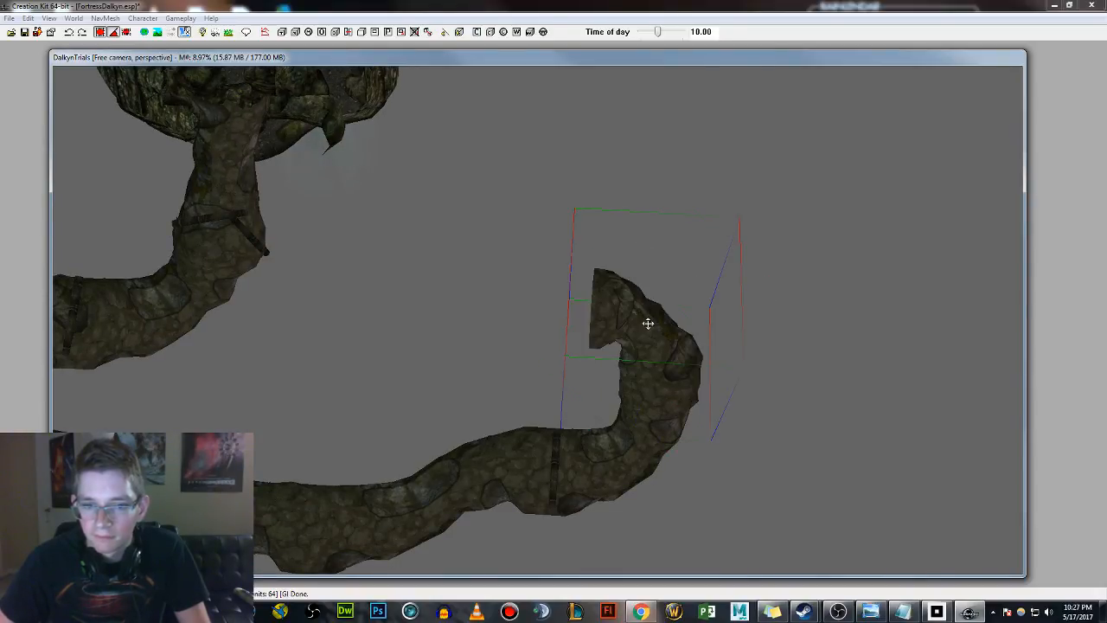
# Compare the tunnel's overall course with the cavern, and rotate the last curved section to bend outward instead.
pyautogui.keyDown('shift'); pyautogui.moveTo(648, 324); pyautogui.dragTo(748, 349, button='middle'); pyautogui.keyUp('shift')
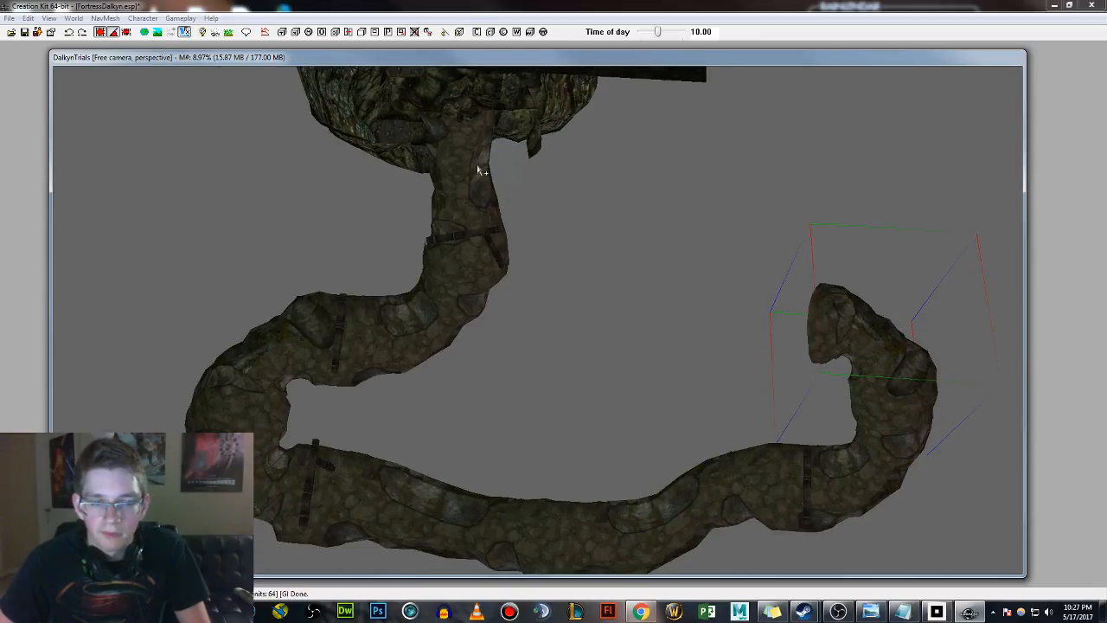
pyautogui.keyDown('shift'); pyautogui.moveTo(451, 185); pyautogui.dragTo(637, 210, button='middle'); pyautogui.keyUp('shift')
pyautogui.moveTo(587, 138); pyautogui.dragTo(566, 314, button='middle')
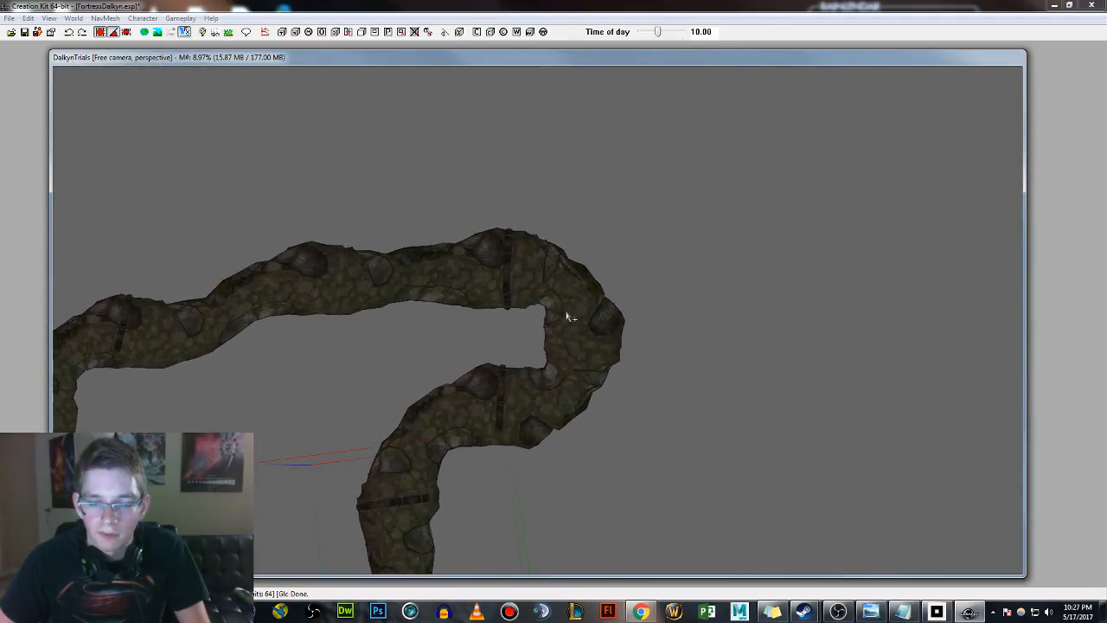
pyautogui.scroll(3, 570, 306)
pyautogui.keyDown('shift'); pyautogui.moveTo(433, 248); pyautogui.dragTo(535, 316, button='middle'); pyautogui.keyUp('shift')
pyautogui.moveTo(571, 303); pyautogui.dragTo(640, 303, button='right')
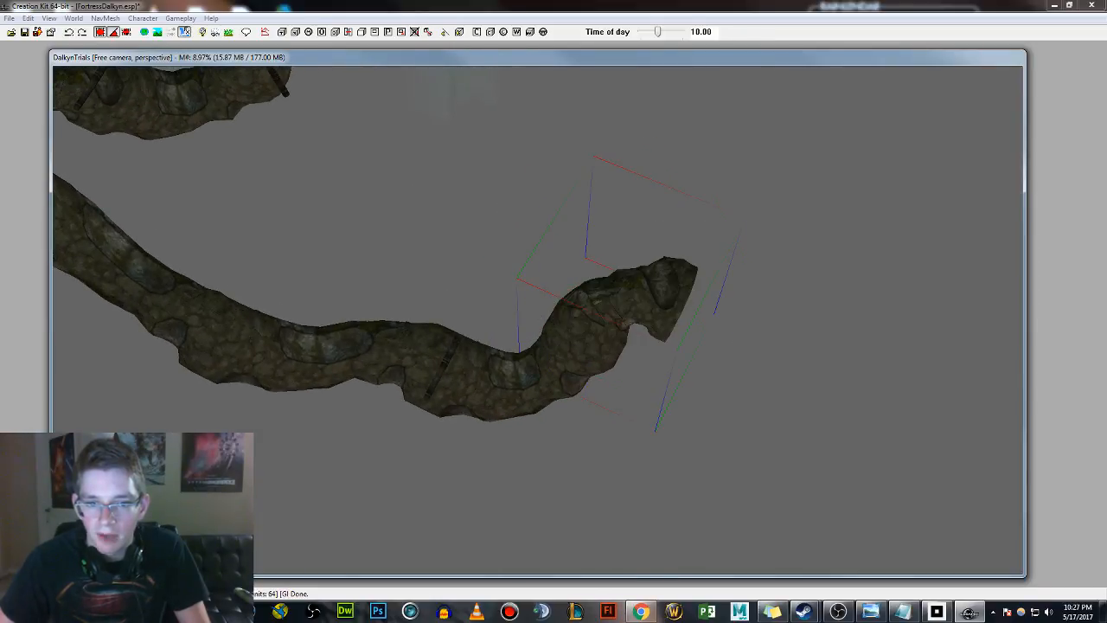
pyautogui.keyDown('shift'); pyautogui.moveTo(620, 305); pyautogui.dragTo(629, 326, button='middle'); pyautogui.keyUp('shift')
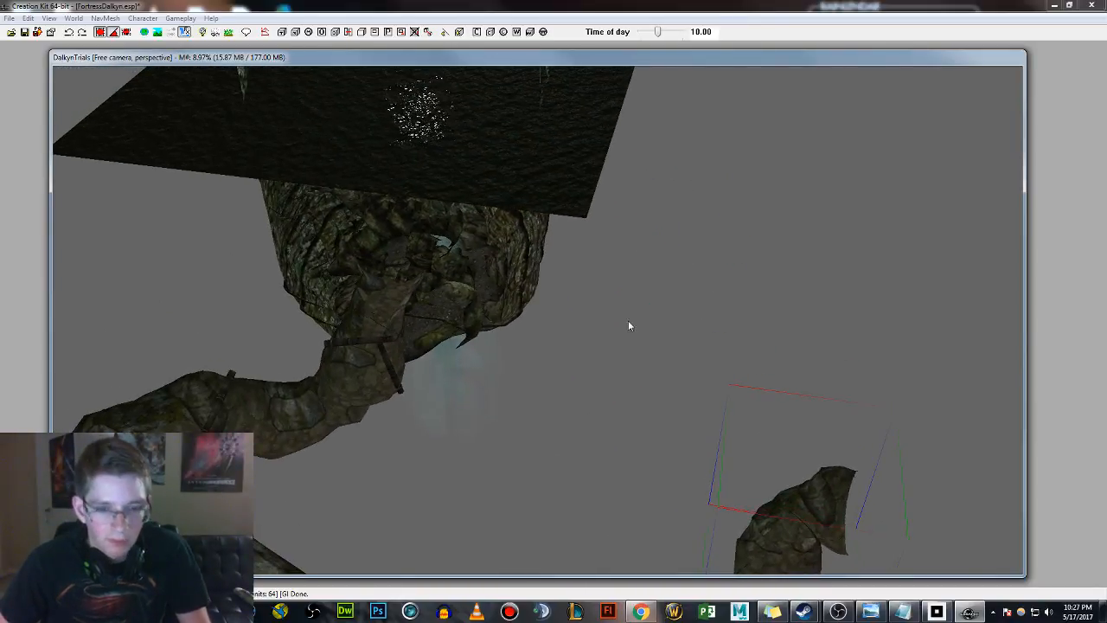
# Examine the waterfall cavern from the side and the earlier cave rooms with the waterfall and stone stairs.
pyautogui.keyDown('shift'); pyautogui.moveTo(524, 249); pyautogui.dragTo(650, 308, button='middle'); pyautogui.keyUp('shift')
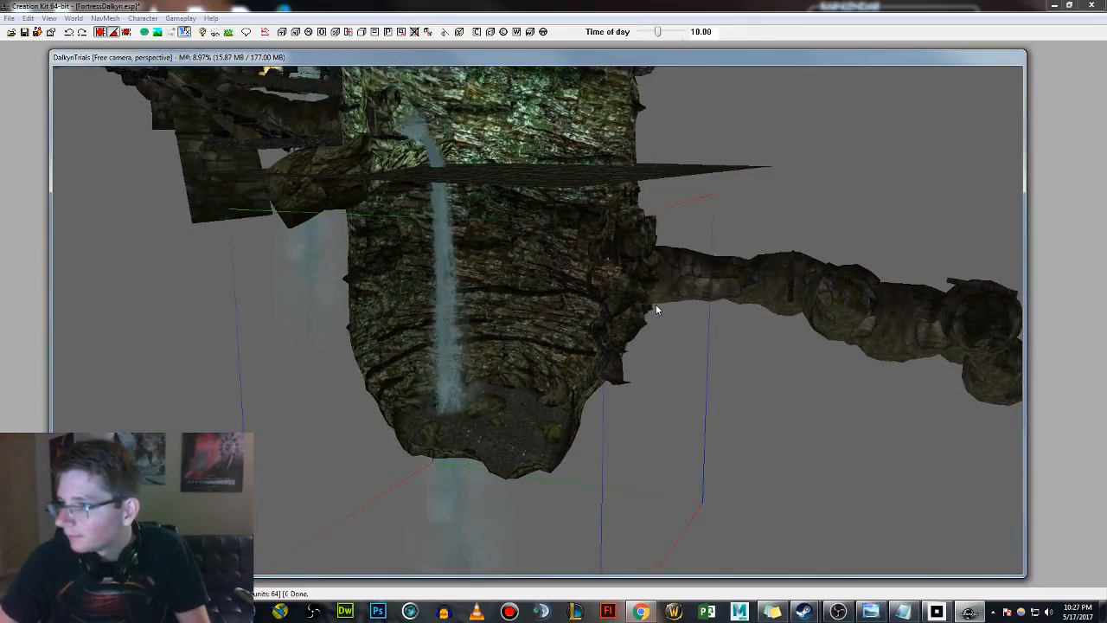
pyautogui.moveTo(439, 281); pyautogui.dragTo(463, 307, button='middle')
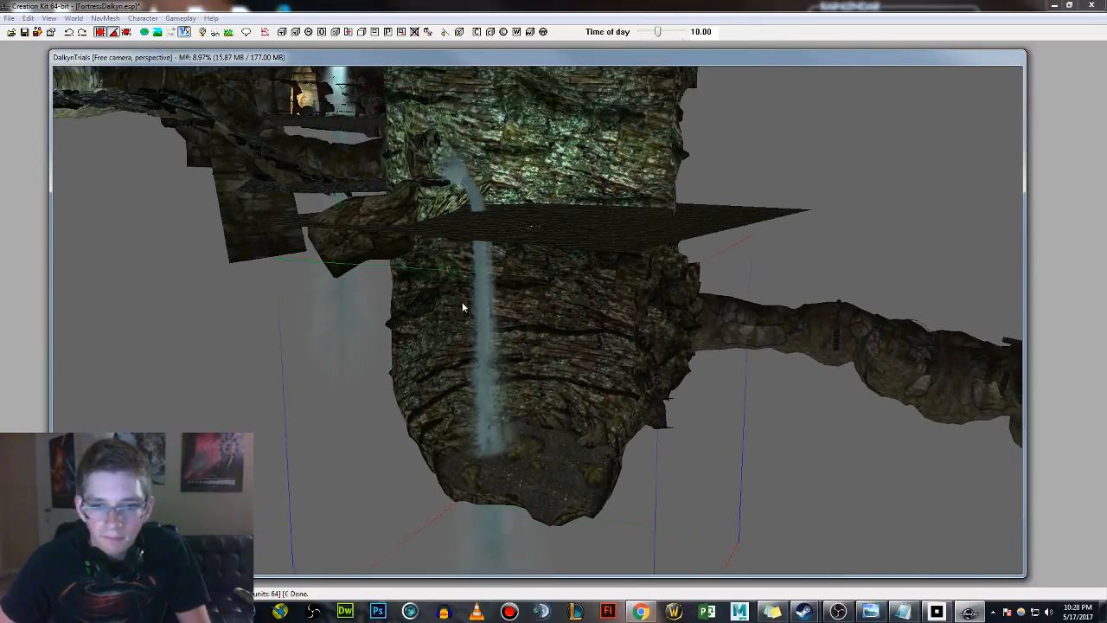
pyautogui.moveTo(643, 305); pyautogui.dragTo(628, 343, button='middle')
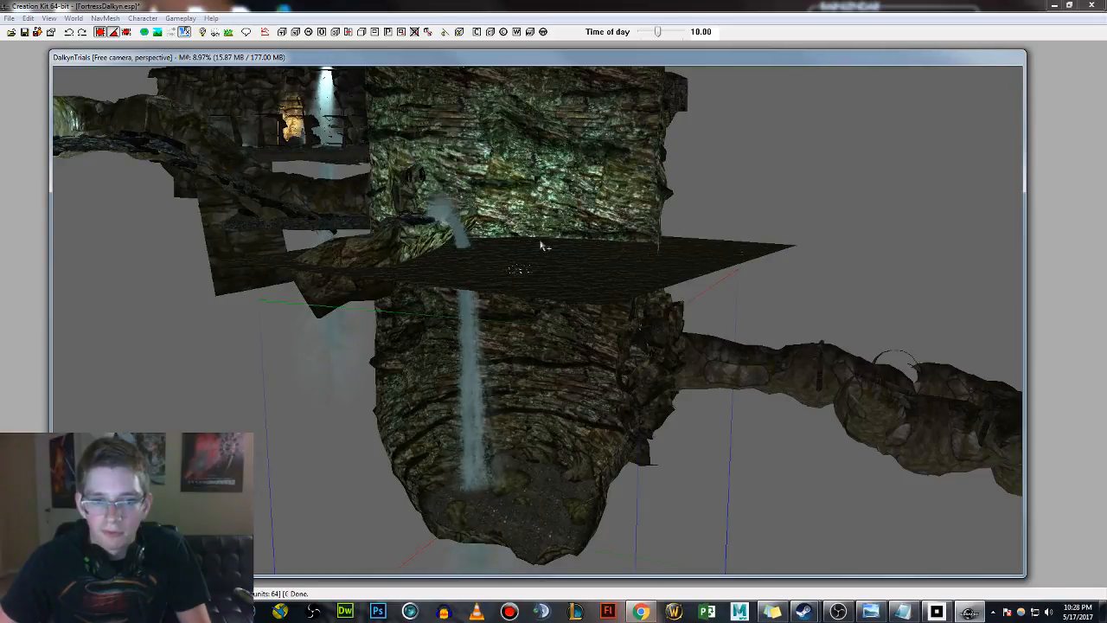
pyautogui.keyDown('shift'); pyautogui.moveTo(541, 246); pyautogui.dragTo(761, 388, button='middle'); pyautogui.keyUp('shift')
pyautogui.scroll(5, 423, 300)
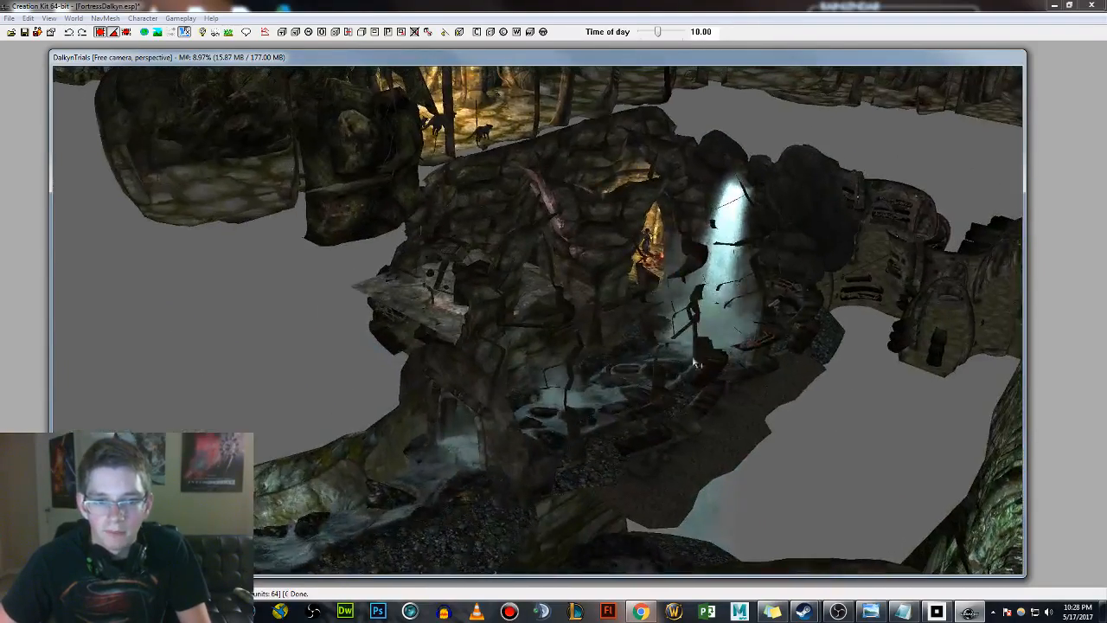
pyautogui.scroll(10, 541, 294)
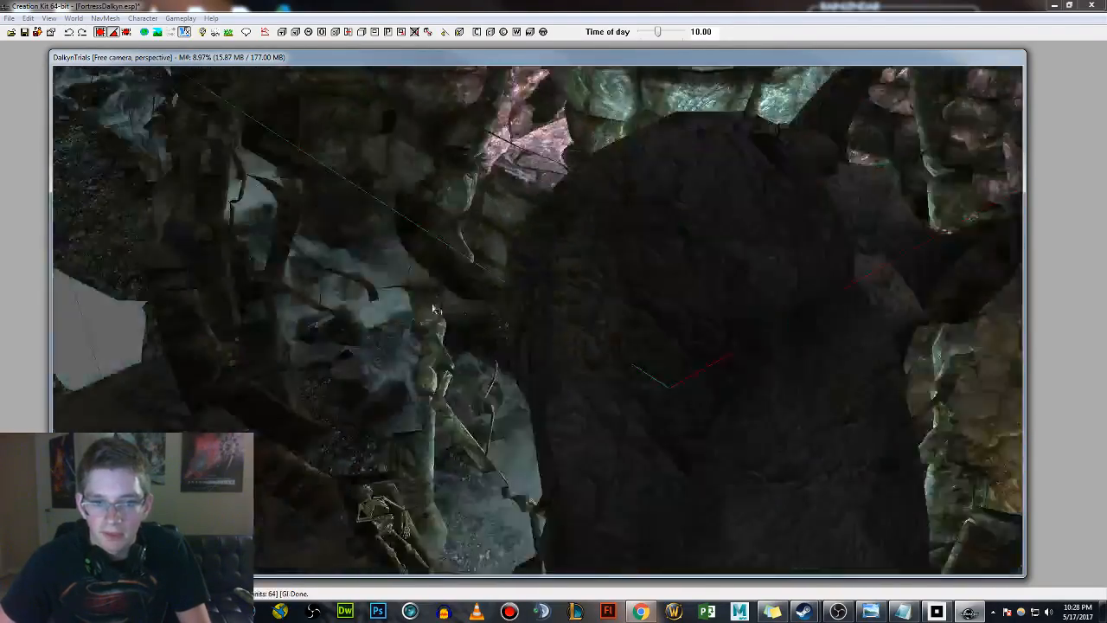
pyautogui.scroll(10, 395, 300)
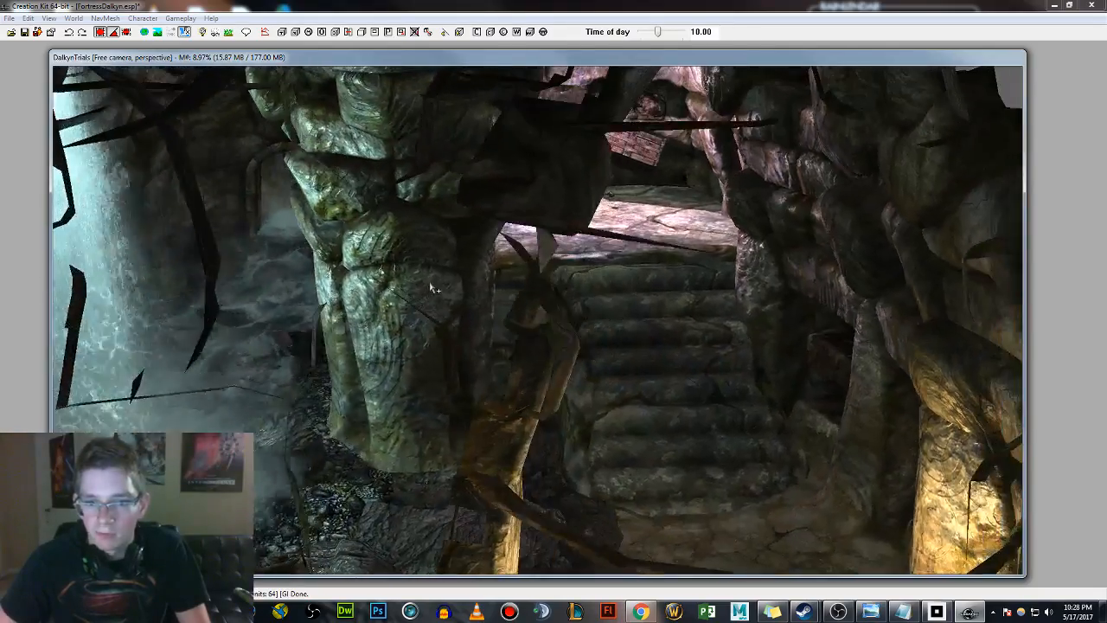
pyautogui.keyDown('shift'); pyautogui.moveTo(431, 287); pyautogui.dragTo(548, 307, button='middle'); pyautogui.keyUp('shift')
pyautogui.scroll(-8, 549, 306)
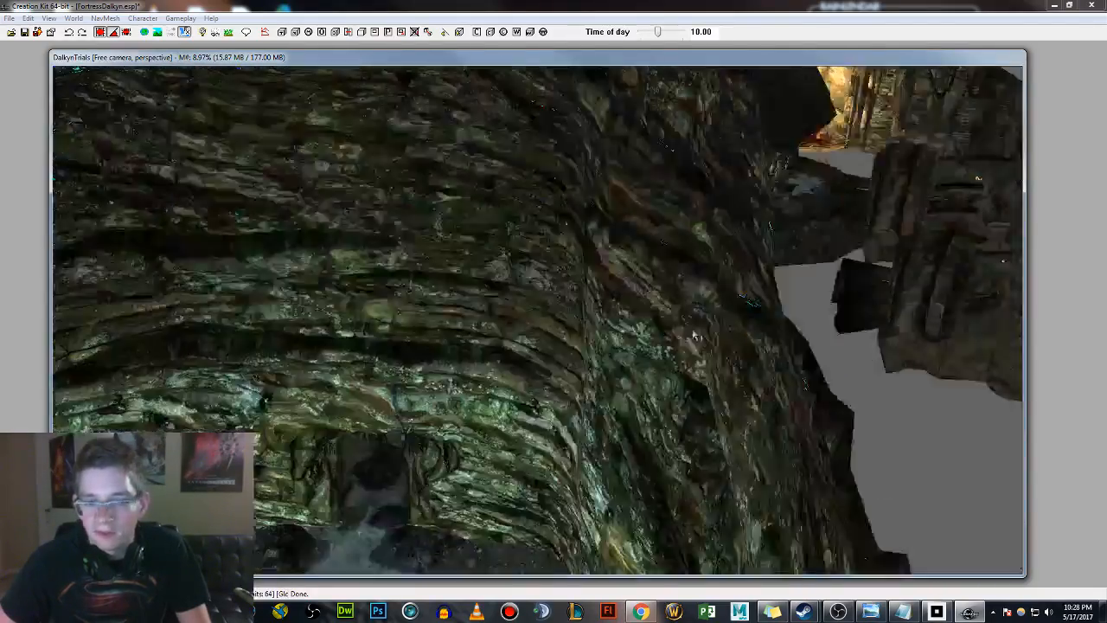
# Examine the cavern's water plane, its lower waterfall chamber and the winding tunnel from above and from the side.
pyautogui.keyDown('shift'); pyautogui.moveTo(415, 398); pyautogui.dragTo(630, 321, button='middle'); pyautogui.keyUp('shift')
pyautogui.scroll(-3, 538, 227)
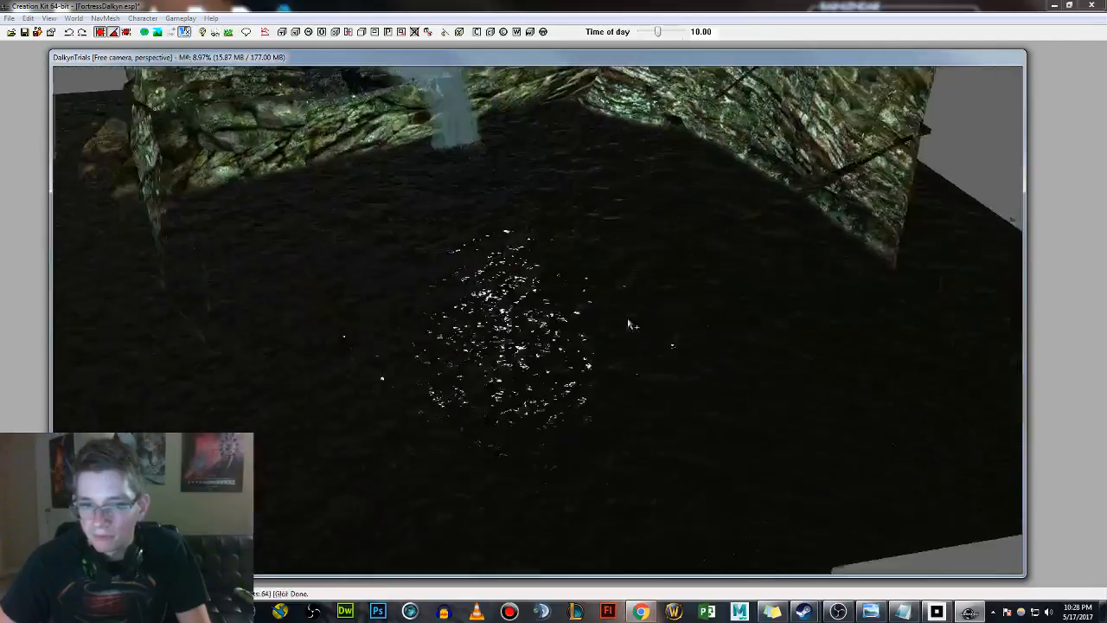
pyautogui.scroll(-3, 610, 322)
pyautogui.scroll(-1, 610, 322)
pyautogui.click(580, 330)
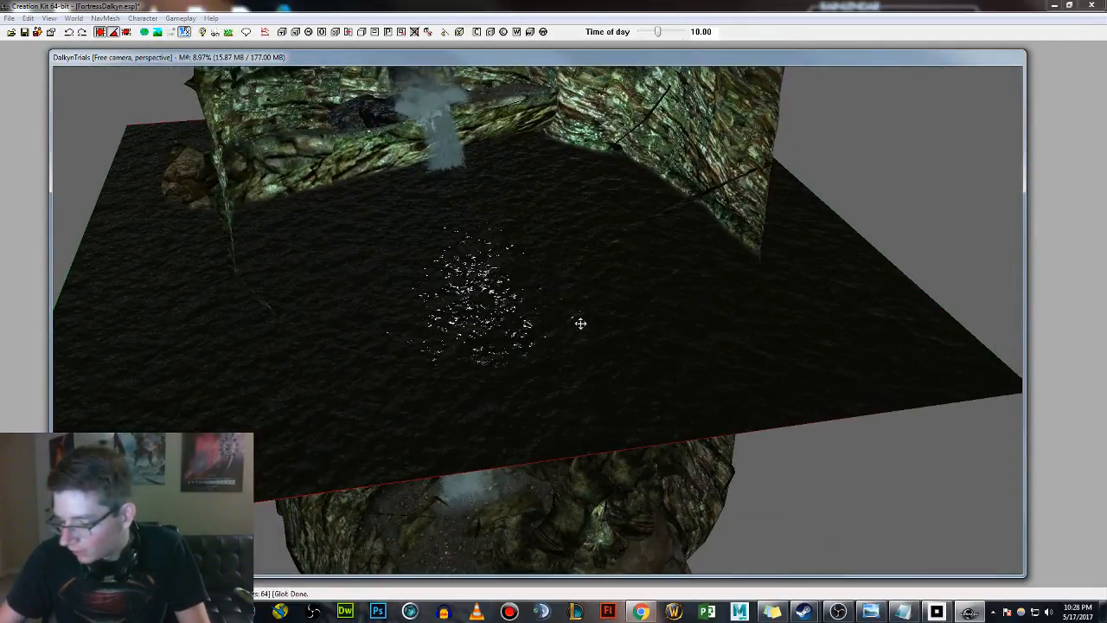
pyautogui.scroll(-2, 580, 322)
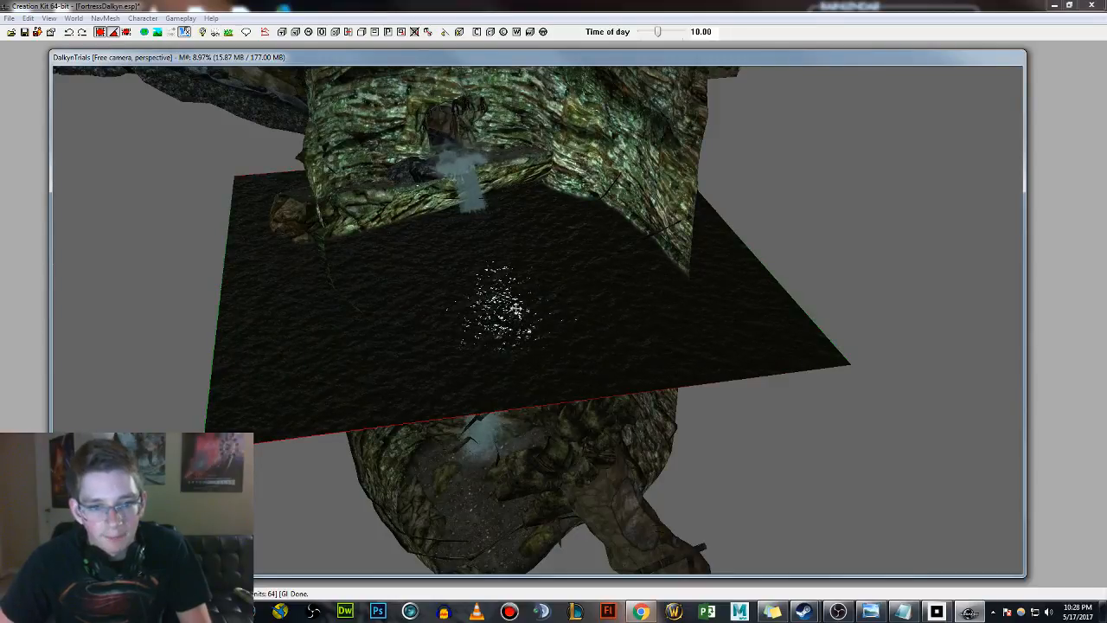
pyautogui.keyDown('shift'); pyautogui.moveTo(516, 309); pyautogui.dragTo(533, 305, button='middle'); pyautogui.keyUp('shift')
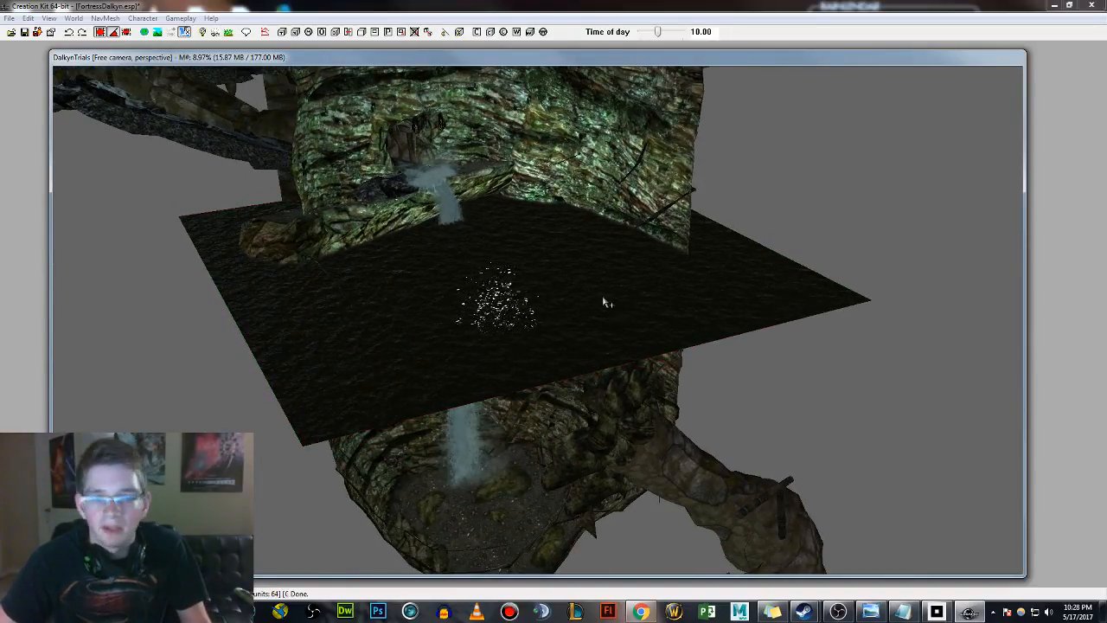
pyautogui.keyDown('shift'); pyautogui.moveTo(637, 329); pyautogui.dragTo(618, 352, button='middle'); pyautogui.keyUp('shift')
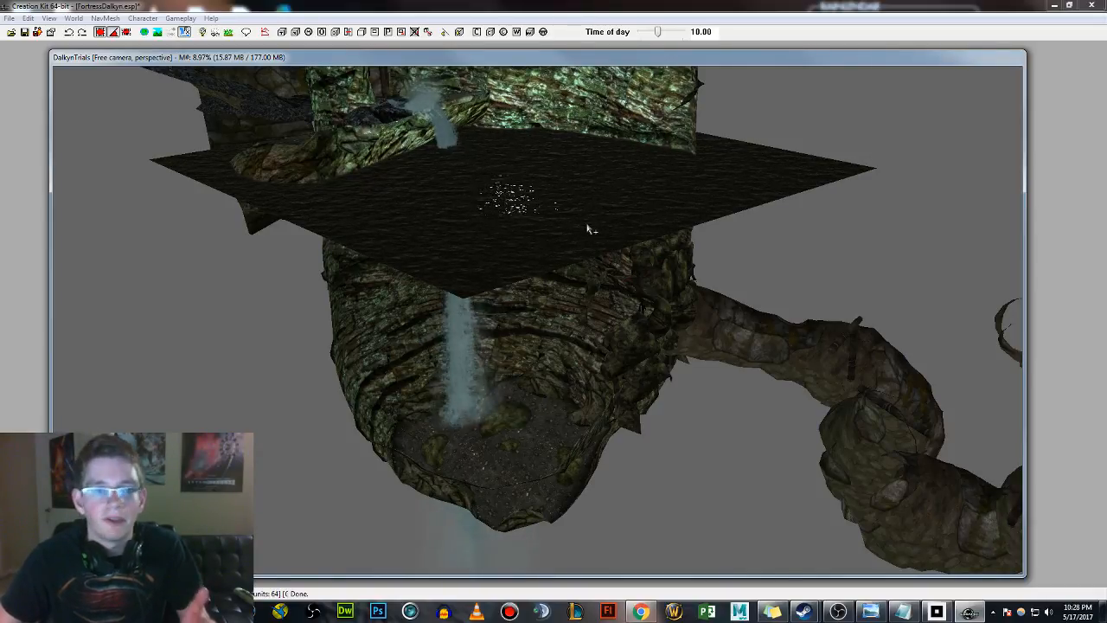
pyautogui.keyDown('shift'); pyautogui.moveTo(580, 227); pyautogui.dragTo(626, 243, button='middle'); pyautogui.keyUp('shift')
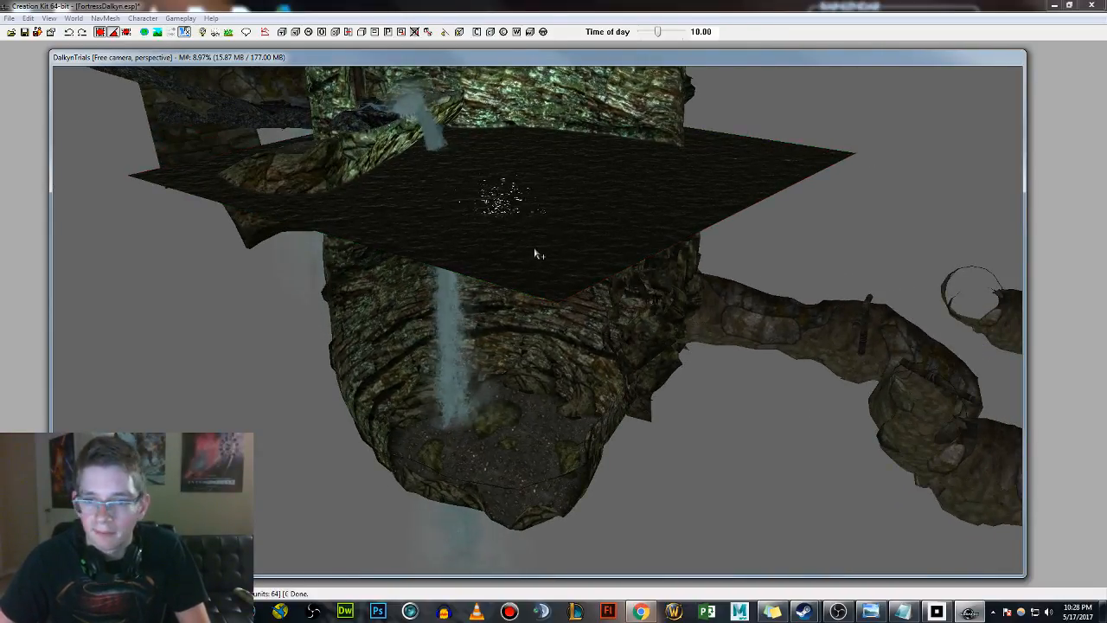
pyautogui.moveTo(581, 274); pyautogui.dragTo(599, 285, button='middle')
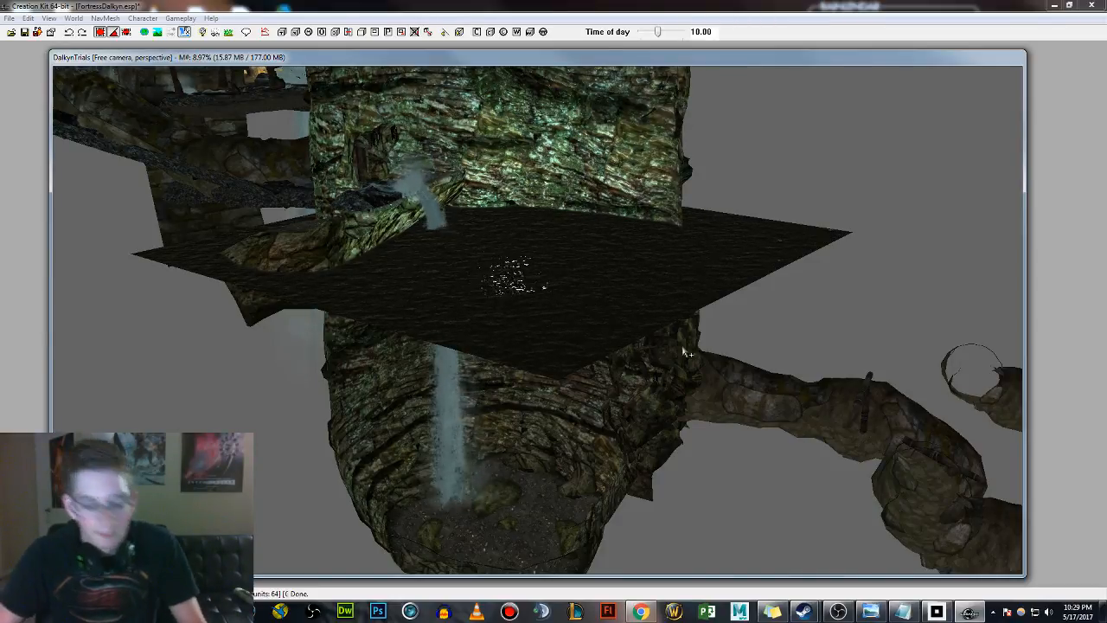
pyautogui.scroll(-5, 751, 404)
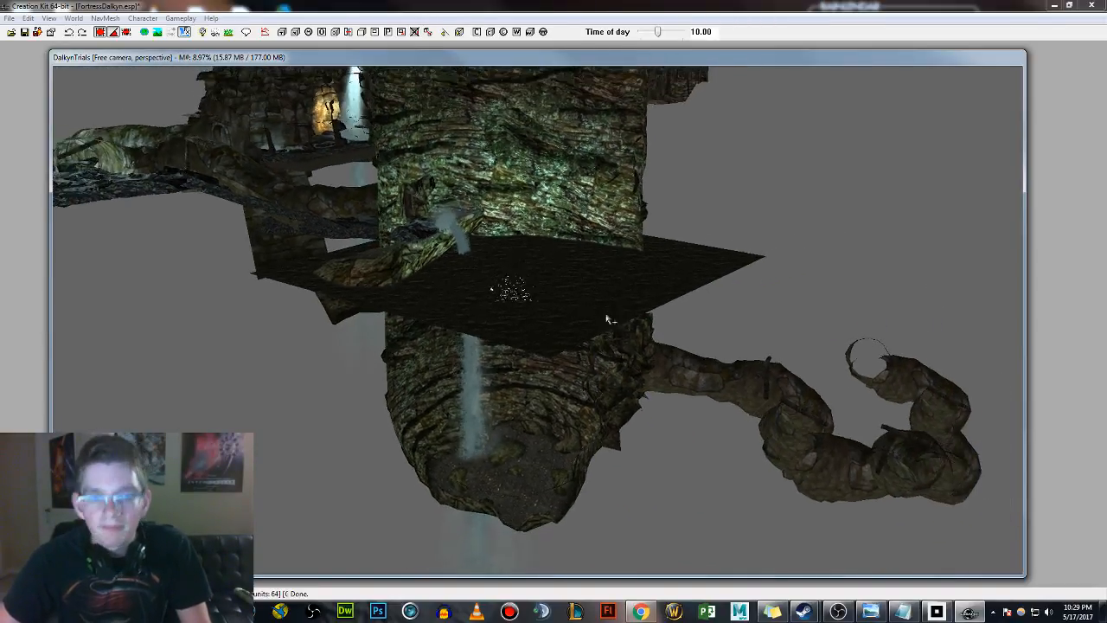
pyautogui.moveTo(606, 212); pyautogui.dragTo(658, 350, button='middle')
pyautogui.keyDown('shift'); pyautogui.moveTo(478, 310); pyautogui.dragTo(455, 324, button='middle'); pyautogui.keyUp('shift')
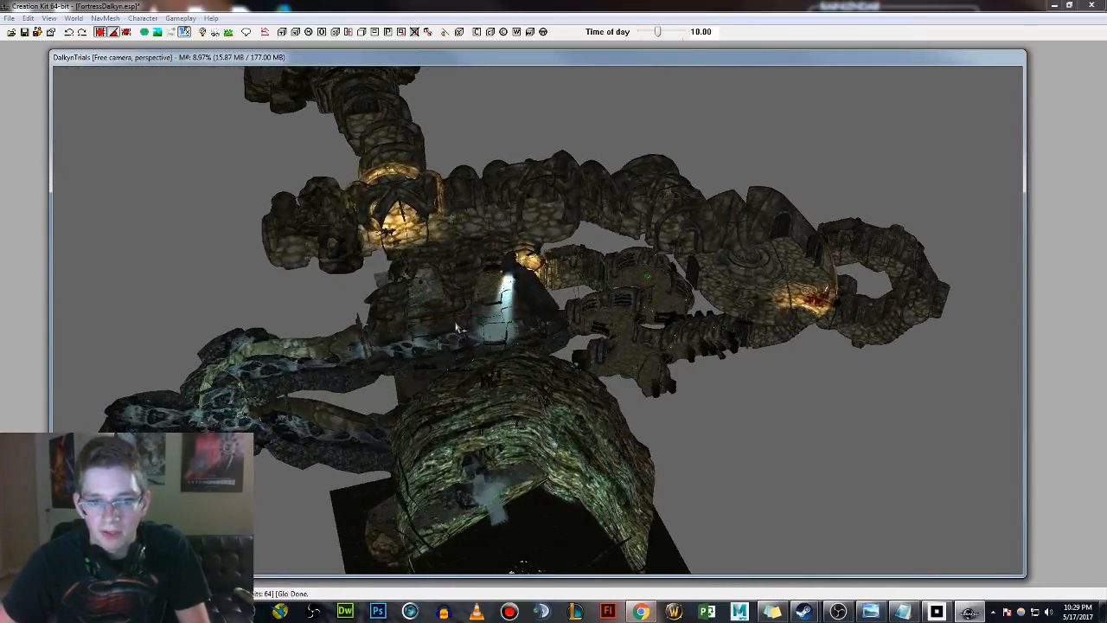
# Examine how the river passage and the lit waterfall room lead toward the large cavern.
pyautogui.scroll(3, 455, 324)
pyautogui.scroll(2, 394, 281)
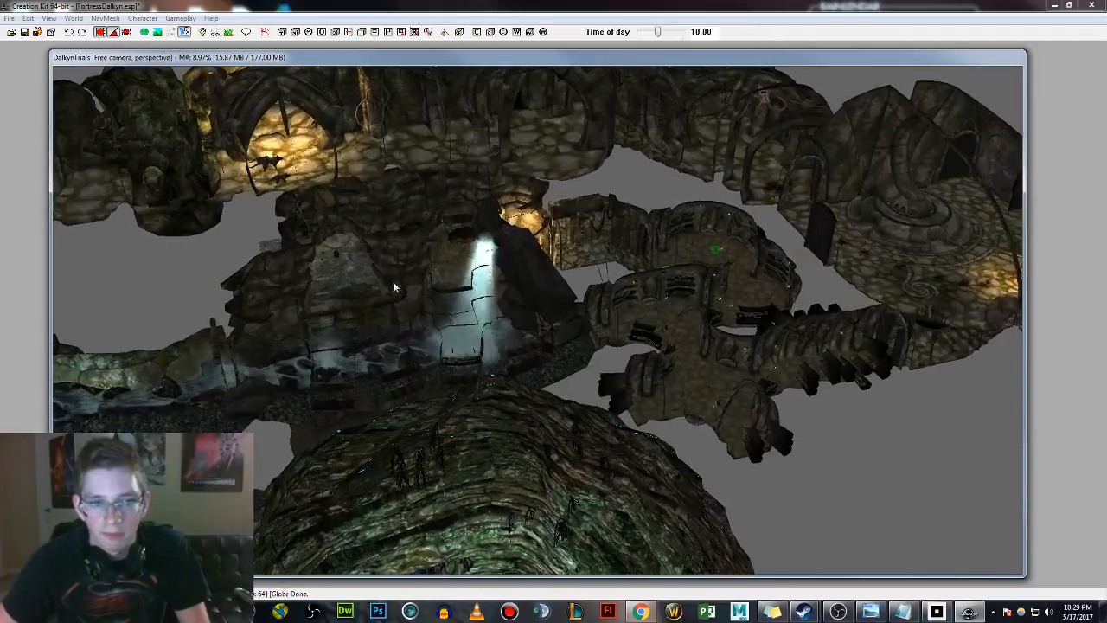
pyautogui.moveTo(393, 281); pyautogui.dragTo(485, 308, button='middle')
pyautogui.scroll(3, 467, 311)
pyautogui.scroll(1, 460, 310)
pyautogui.scroll(-3, 697, 395)
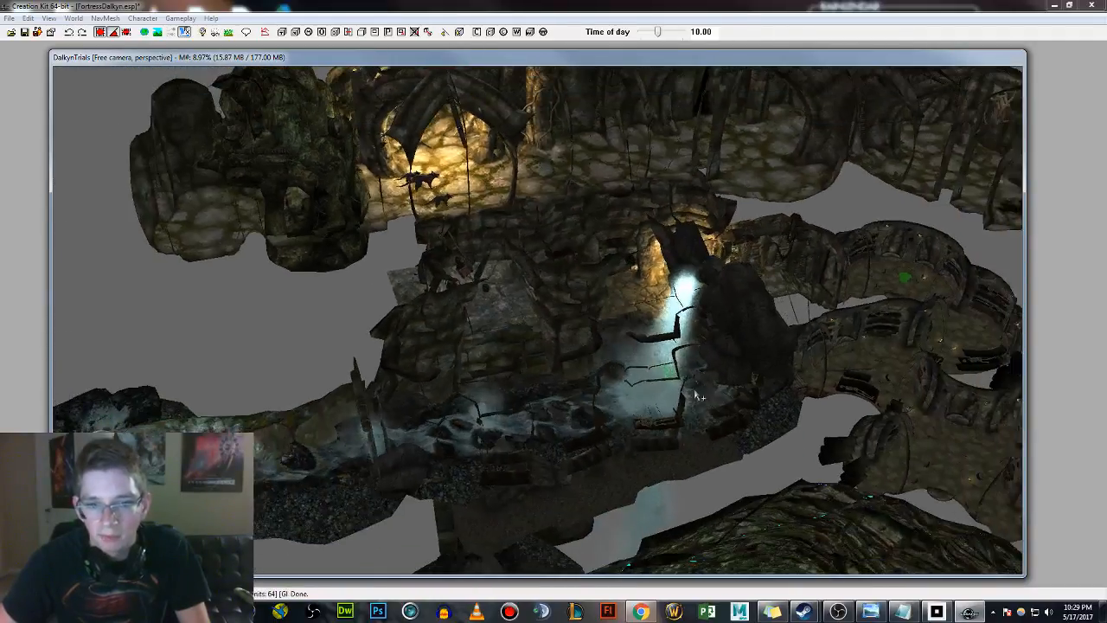
pyautogui.moveTo(697, 395); pyautogui.dragTo(732, 267, button='middle')
pyautogui.moveTo(674, 348); pyautogui.dragTo(701, 448, button='middle')
pyautogui.scroll(3, 701, 447)
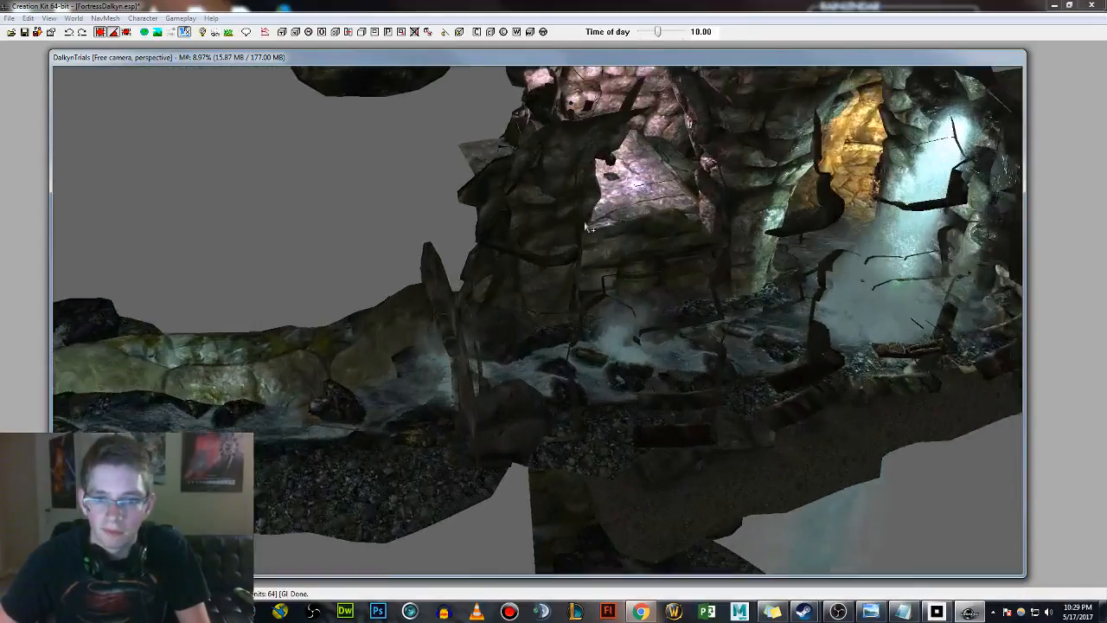
pyautogui.scroll(-3, 640, 302)
pyautogui.moveTo(640, 302); pyautogui.dragTo(580, 205, button='middle')
pyautogui.scroll(-3, 635, 284)
pyautogui.scroll(-2, 634, 283)
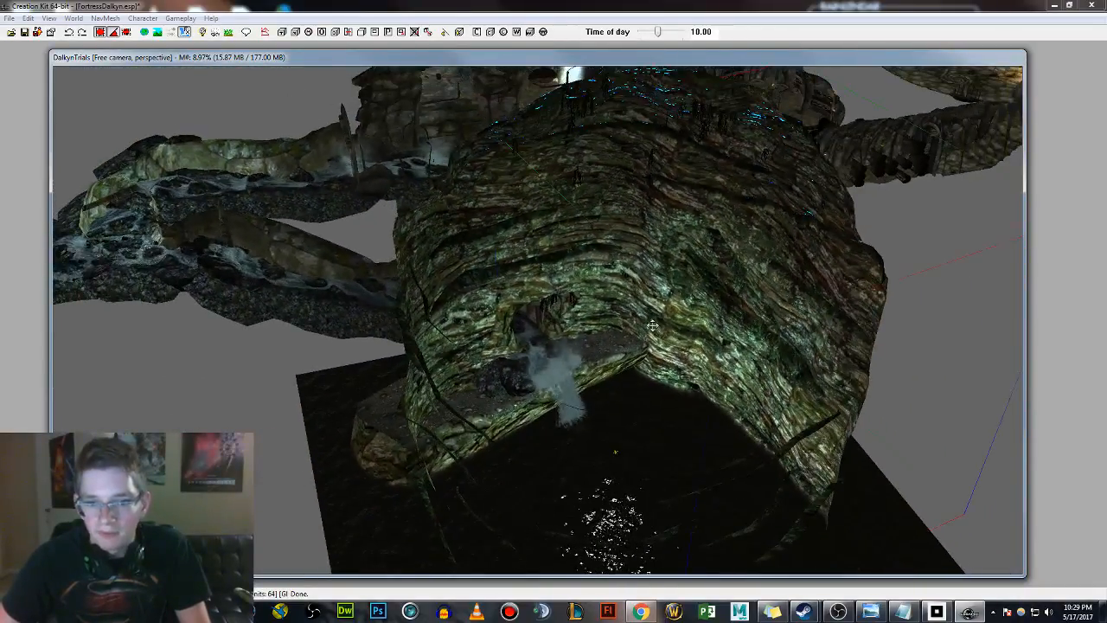
pyautogui.keyDown('shift'); pyautogui.moveTo(652, 325); pyautogui.dragTo(629, 208, button='middle'); pyautogui.keyUp('shift')
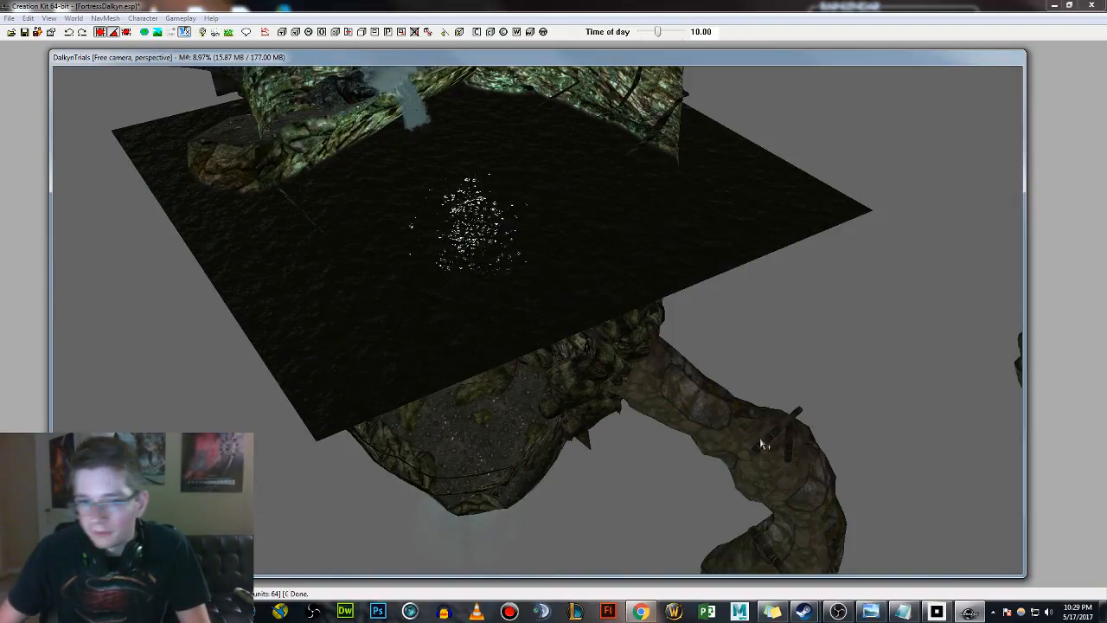
# Inspect the winding tunnel's open end and its position relative to the waterfall cavern.
pyautogui.scroll(-2, 752, 433)
pyautogui.moveTo(724, 434); pyautogui.dragTo(667, 351, button='middle')
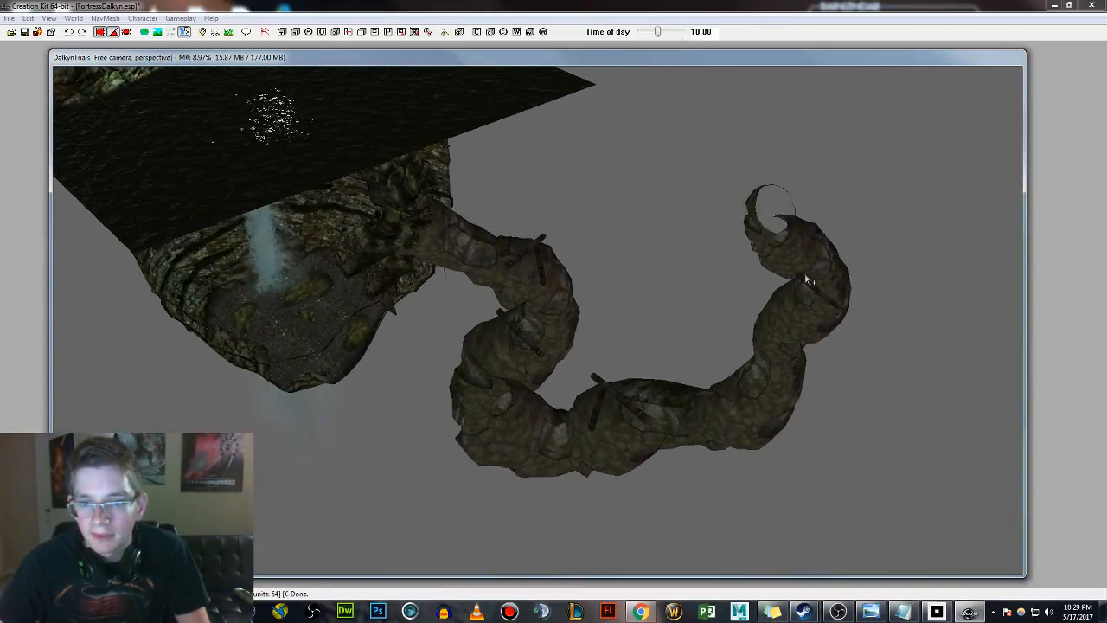
pyautogui.click(796, 260)
pyautogui.keyDown('shift'); pyautogui.moveTo(793, 257); pyautogui.dragTo(699, 323, button='middle'); pyautogui.keyUp('shift')
pyautogui.moveTo(852, 201); pyautogui.dragTo(716, 309, button='middle')
pyautogui.moveTo(432, 287); pyautogui.dragTo(610, 285, button='middle')
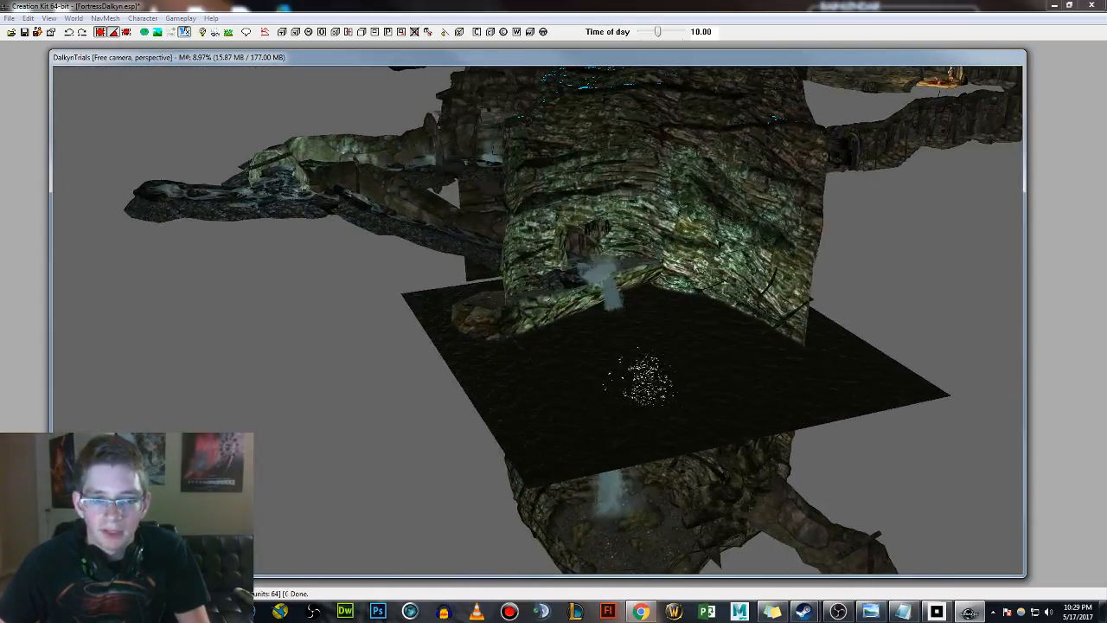
# Duplicate the waterfall cavern together with its winding tunnel and place the copy near the original tunnel's open end.
pyautogui.keyDown('shift'); pyautogui.moveTo(662, 244); pyautogui.dragTo(842, 254, button='middle'); pyautogui.keyUp('shift')
pyautogui.keyDown('shift'); pyautogui.moveTo(703, 195); pyautogui.dragTo(557, 301, button='middle'); pyautogui.keyUp('shift')
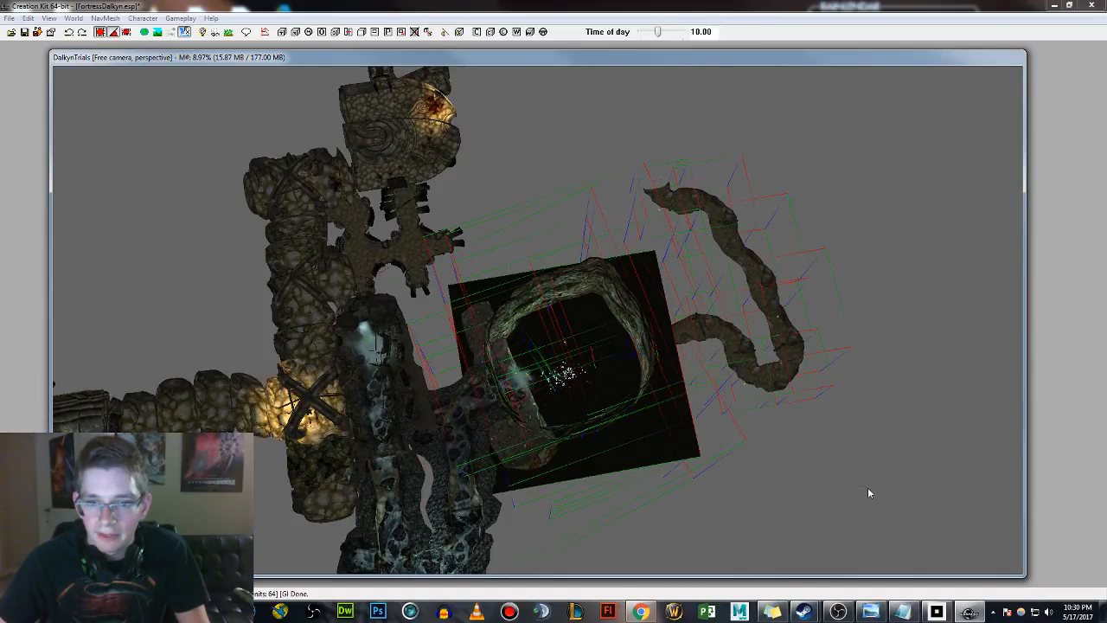
pyautogui.keyDown('shift'); pyautogui.moveTo(660, 201); pyautogui.dragTo(437, 322, button='middle'); pyautogui.keyUp('shift')
pyautogui.scroll(5, 523, 320)
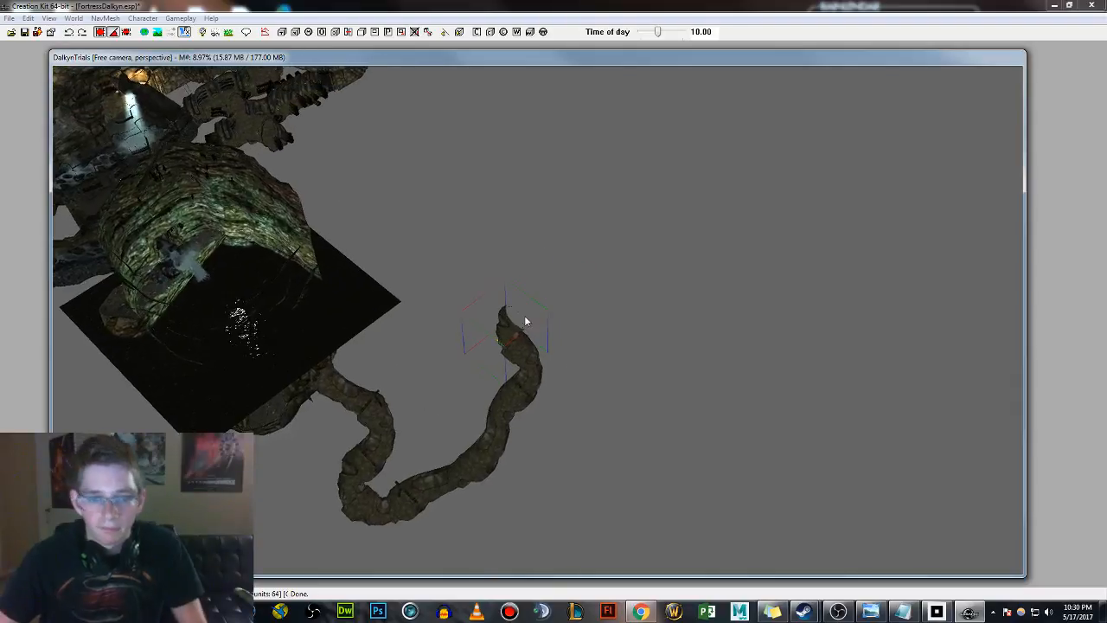
pyautogui.hotkey('ctrl', 'v')
pyautogui.keyDown('shift'); pyautogui.moveTo(502, 336); pyautogui.dragTo(522, 297, button='middle'); pyautogui.keyUp('shift')
pyautogui.moveTo(441, 232); pyautogui.dragTo(615, 183)
pyautogui.scroll(3, 615, 182)
pyautogui.keyDown('shift'); pyautogui.moveTo(515, 224); pyautogui.dragTo(515, 215, button='middle'); pyautogui.keyUp('shift')
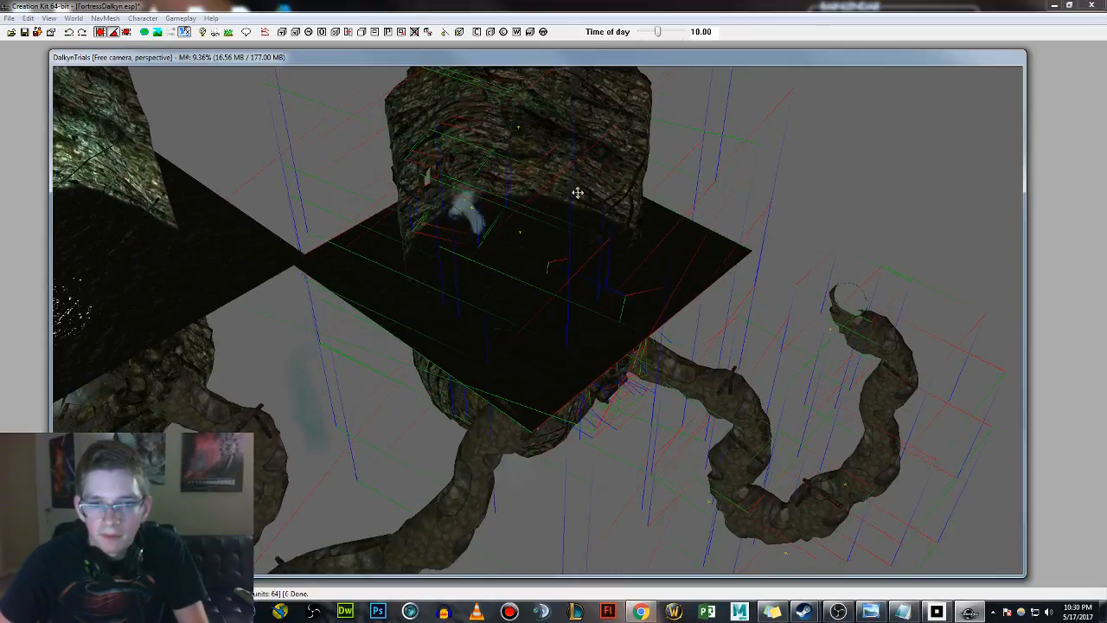
pyautogui.scroll(-4, 625, 222)
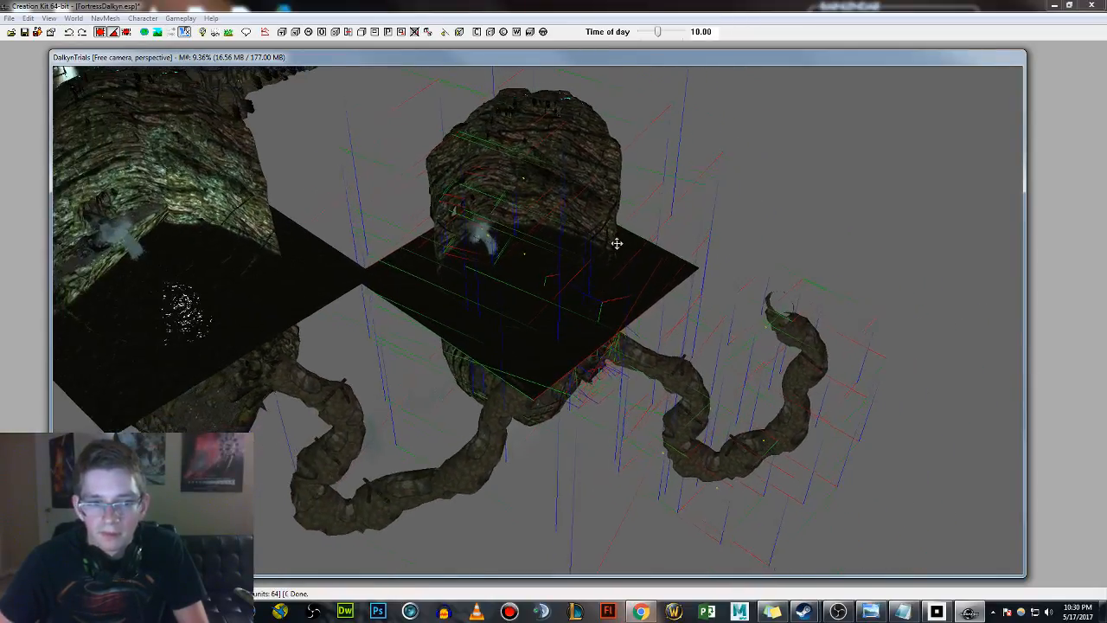
# Move the copy farther beyond the original tunnel and delete its duplicated tunnel sections, keeping only the cavern.
pyautogui.moveTo(610, 239); pyautogui.dragTo(583, 291, button='middle')
pyautogui.moveTo(559, 270); pyautogui.dragTo(659, 208)
pyautogui.click(924, 499)
pyautogui.moveTo(924, 498); pyautogui.dragTo(777, 339)
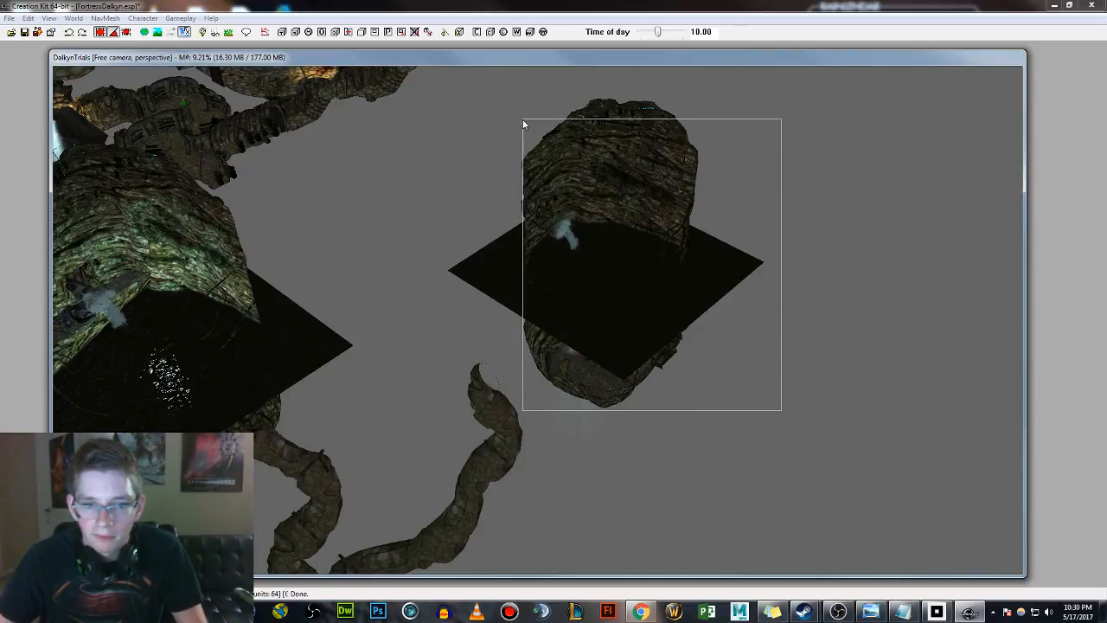
# Rotate the whole copied cavern so that its rock-framed lower opening faces the original tunnel's open end.
pyautogui.keyDown('shift'); pyautogui.moveTo(620, 258); pyautogui.dragTo(597, 264, button='middle'); pyautogui.keyUp('shift')
pyautogui.moveTo(597, 264); pyautogui.dragTo(635, 264, button='right')
pyautogui.keyDown('shift'); pyautogui.moveTo(593, 364); pyautogui.dragTo(605, 341, button='middle'); pyautogui.keyUp('shift')
pyautogui.moveTo(606, 341); pyautogui.dragTo(657, 342, button='right')
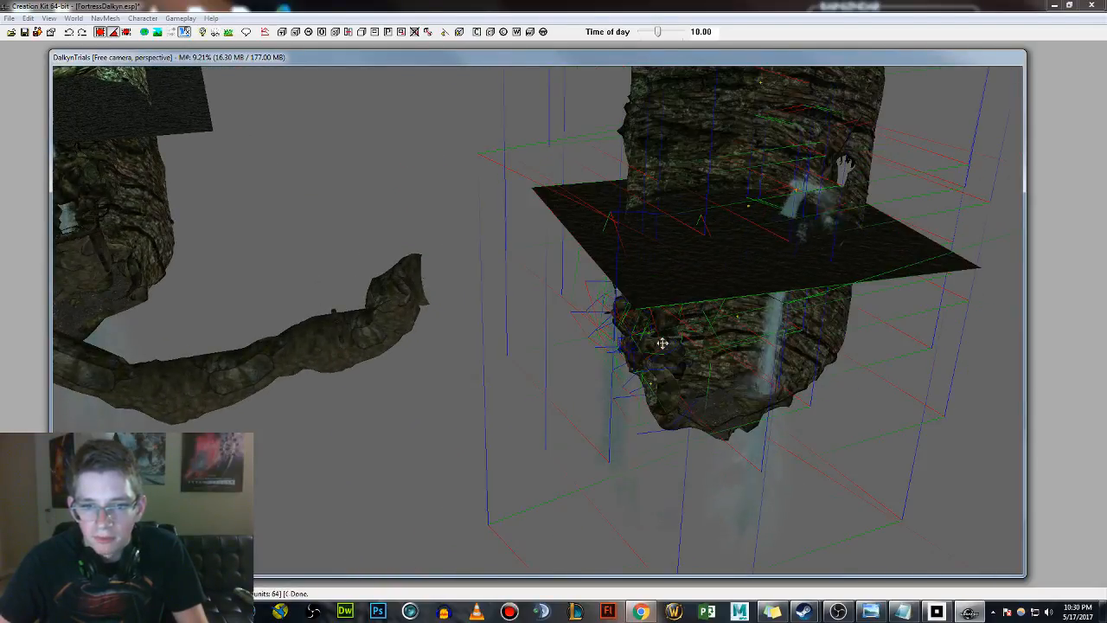
# Move the copied cavern up against the tunnel's open end and bring its opening to the tunnel's height.
pyautogui.moveTo(674, 366); pyautogui.dragTo(438, 295)
pyautogui.press('z')
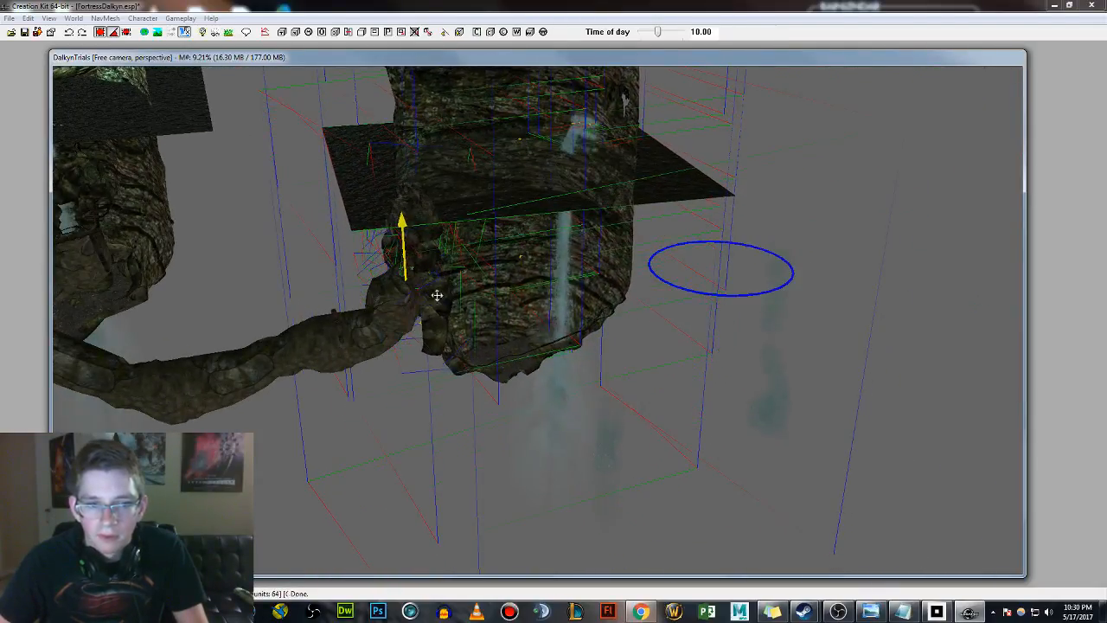
pyautogui.scroll(3, 382, 330)
pyautogui.keyDown('shift'); pyautogui.moveTo(382, 330); pyautogui.dragTo(495, 357, button='middle'); pyautogui.keyUp('shift')
pyautogui.scroll(2, 495, 357)
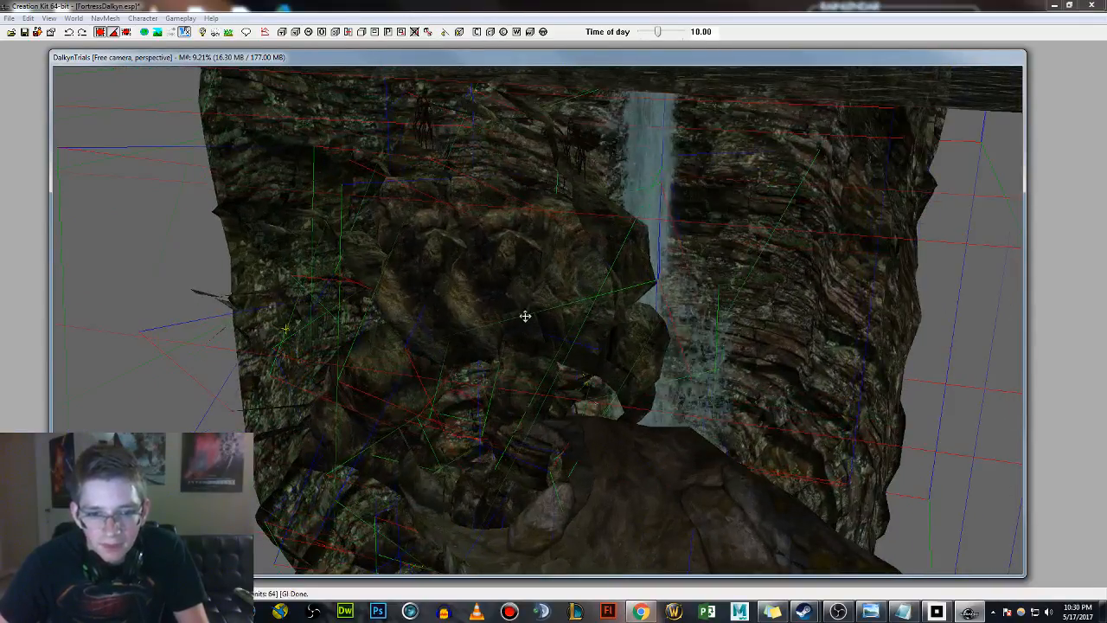
# With snapping turned off, finely adjust the copied cavern's position to line up its rock-framed opening with the tunnel's mouth.
pyautogui.moveTo(525, 316)
pyautogui.keyDown('shift'); pyautogui.mouseDown(button='middle')
pyautogui.moveTo(545, 329)
pyautogui.moveTo(536, 333)
pyautogui.moveTo(532, 308)
pyautogui.moveTo(544, 289)
pyautogui.moveTo(564, 361)
pyautogui.moveTo(517, 389)
pyautogui.moveTo(524, 406)
pyautogui.moveTo(513, 393)
pyautogui.moveTo(645, 366)
pyautogui.moveTo(663, 410)
pyautogui.moveTo(606, 350)
pyautogui.moveTo(584, 347)
pyautogui.moveTo(640, 355)
pyautogui.mouseUp(button='middle'); pyautogui.keyUp('shift')
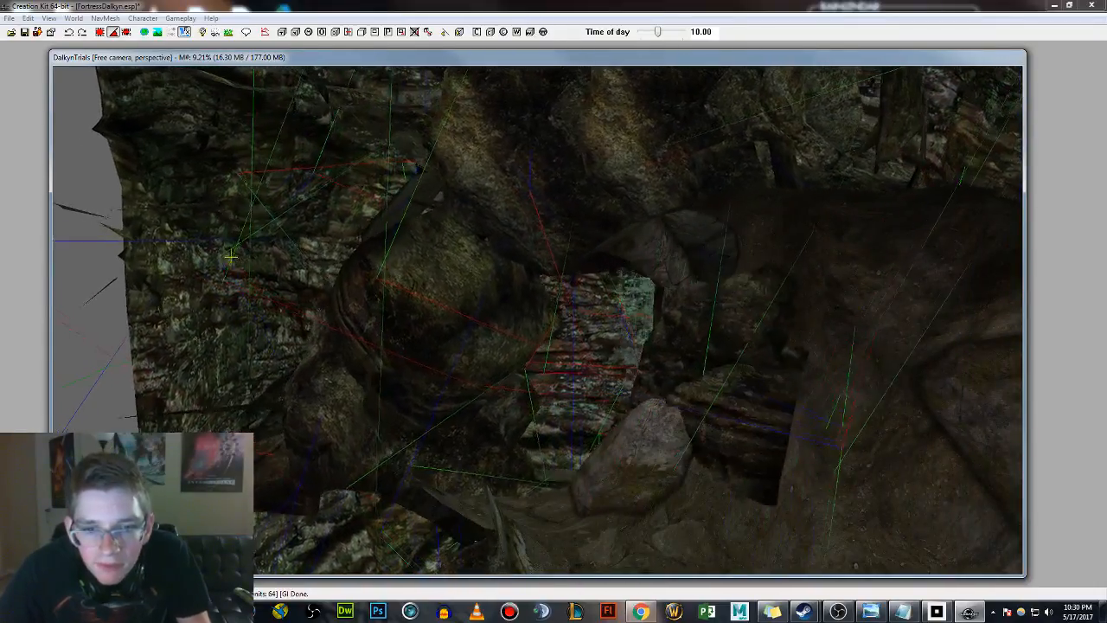
pyautogui.keyDown('shift'); pyautogui.moveTo(231, 256); pyautogui.dragTo(524, 353, button='middle'); pyautogui.keyUp('shift')
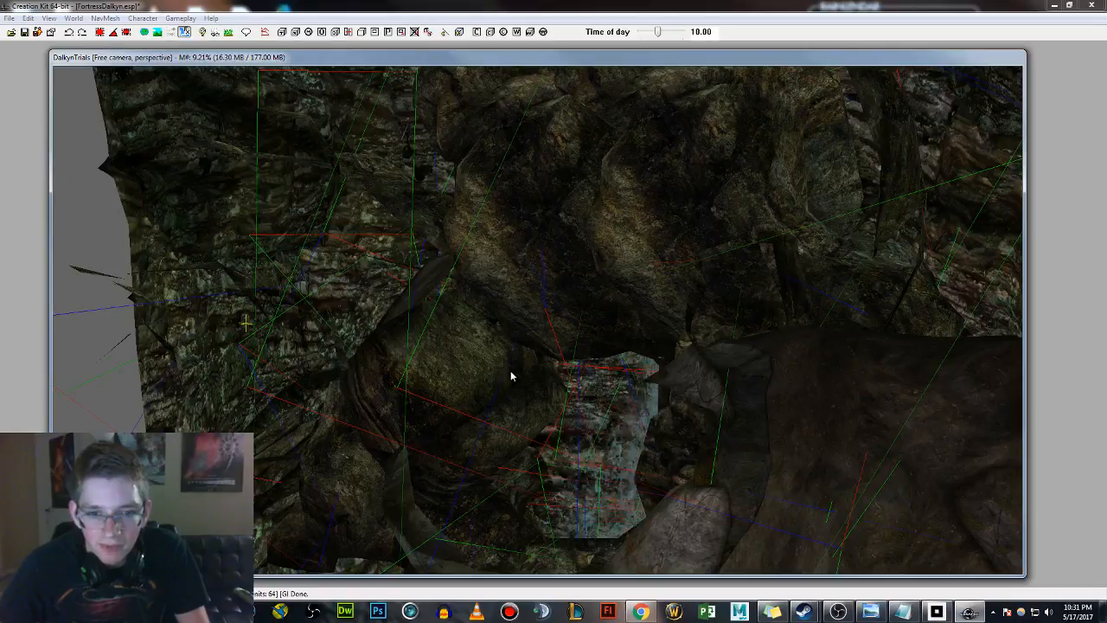
pyautogui.moveTo(510, 371); pyautogui.dragTo(562, 371, button='right')
pyautogui.keyDown('shift'); pyautogui.moveTo(349, 348); pyautogui.dragTo(245, 324, button='middle'); pyautogui.keyUp('shift')
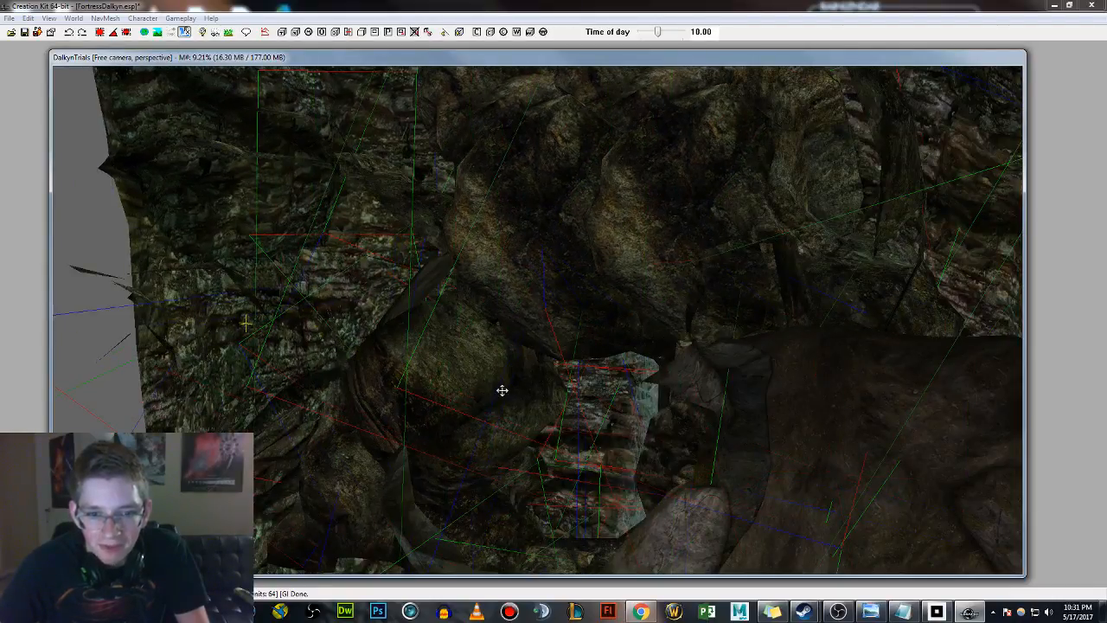
pyautogui.moveTo(502, 390); pyautogui.dragTo(467, 351)
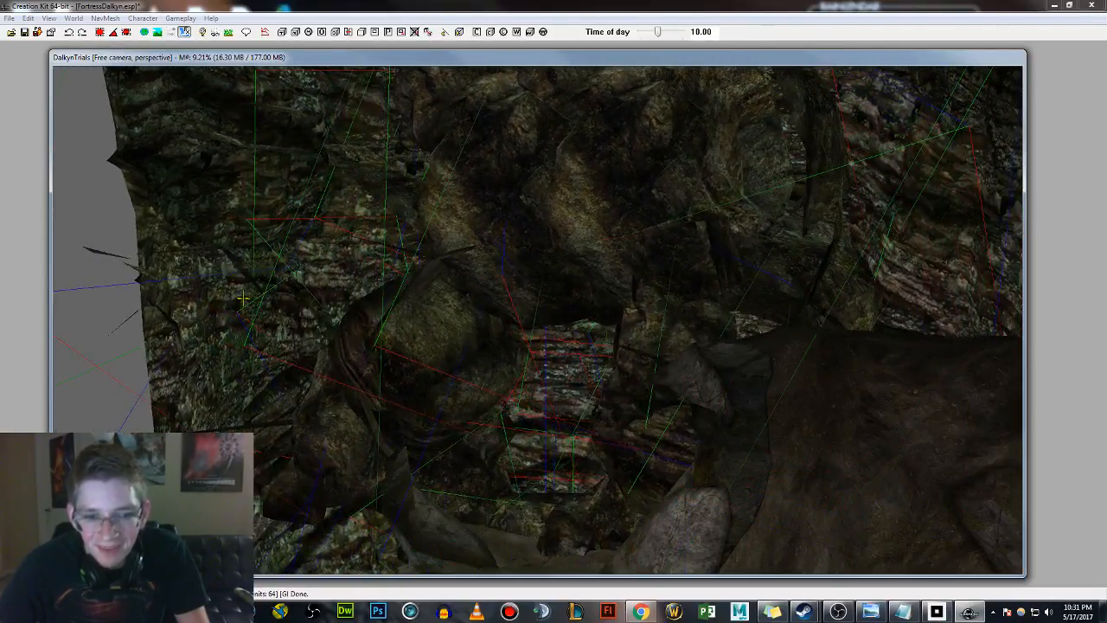
pyautogui.keyDown('shift'); pyautogui.moveTo(473, 350); pyautogui.dragTo(515, 364, button='middle'); pyautogui.keyUp('shift')
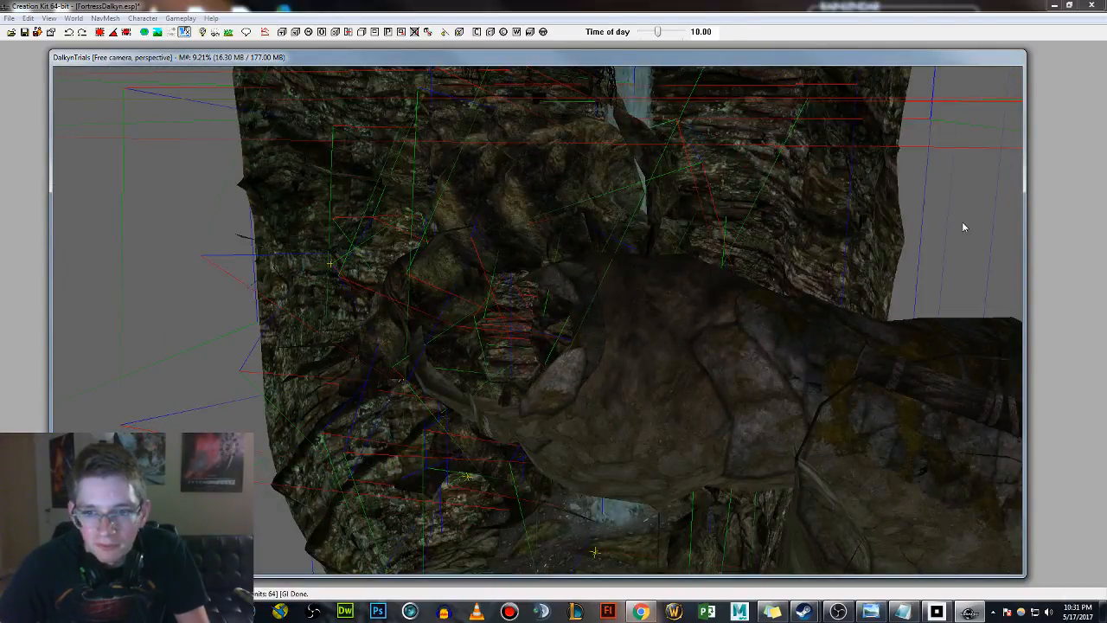
# Delete the falling water below the upper wall opening in the copied cavern.
pyautogui.scroll(3, 554, 308)
pyautogui.keyDown('shift'); pyautogui.moveTo(551, 306); pyautogui.dragTo(491, 381, button='middle'); pyautogui.keyUp('shift')
pyautogui.scroll(2, 551, 300)
pyautogui.keyDown('shift'); pyautogui.moveTo(714, 283); pyautogui.dragTo(600, 323, button='middle'); pyautogui.keyUp('shift')
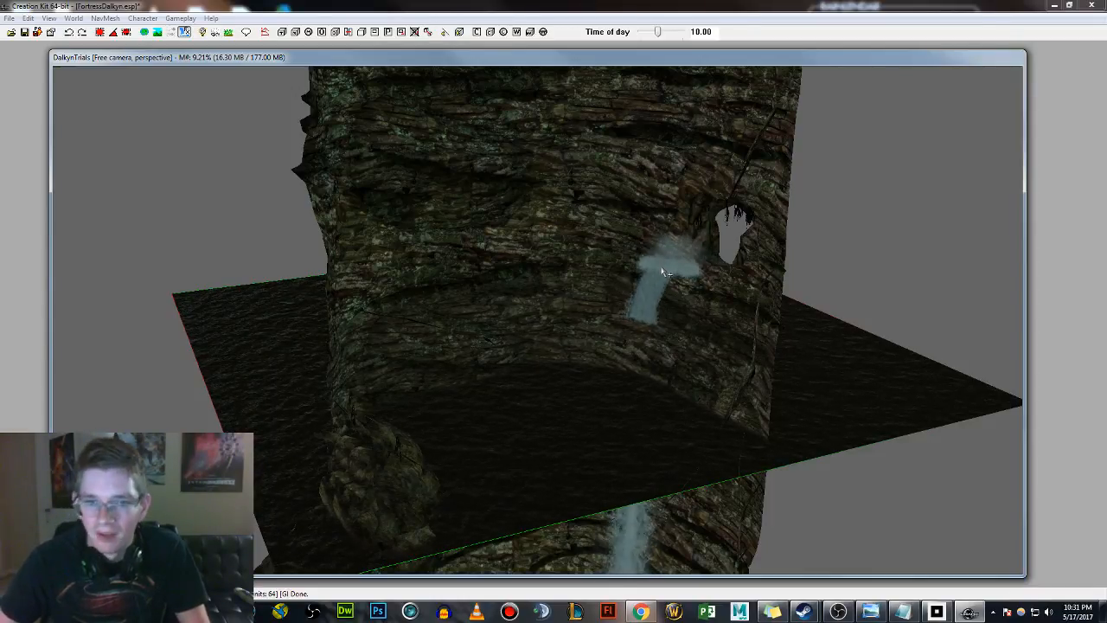
pyautogui.keyDown('shift'); pyautogui.moveTo(685, 282); pyautogui.dragTo(732, 352, button='middle'); pyautogui.keyUp('shift')
pyautogui.hotkey('ctrl', 'z')
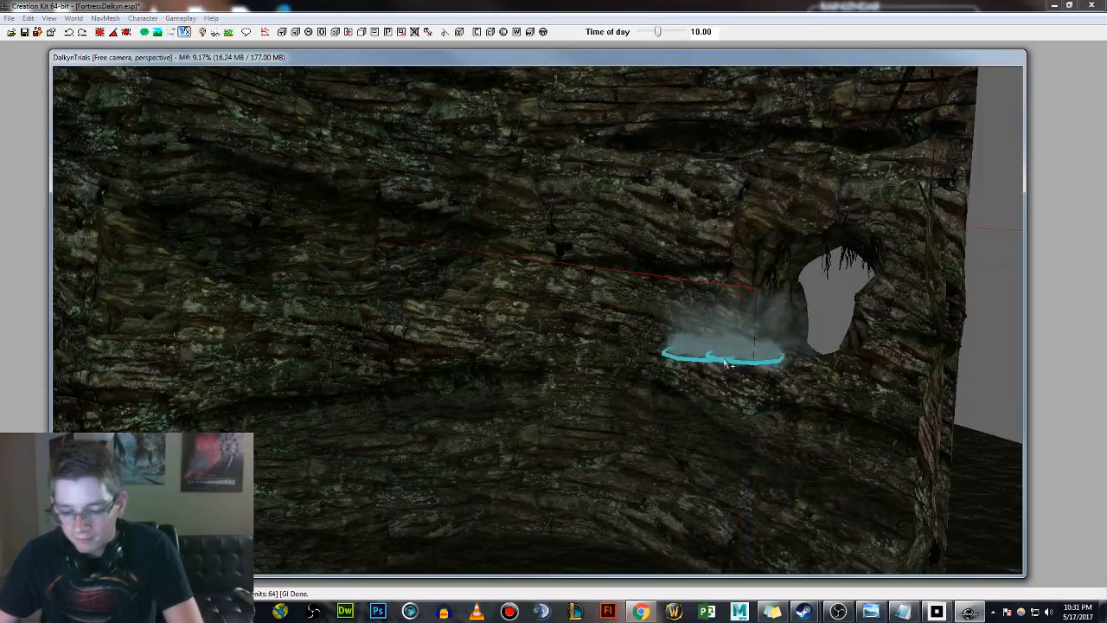
# Delete the leftover mist effects beside the upper wall opening of the copied cavern.
pyautogui.scroll(3, 724, 359)
pyautogui.moveTo(724, 360)
pyautogui.mouseDown(button='middle')
pyautogui.moveTo(709, 351)
pyautogui.moveTo(585, 390)
pyautogui.mouseUp(button='middle')
pyautogui.scroll(4, 667, 366)
pyautogui.press('m')
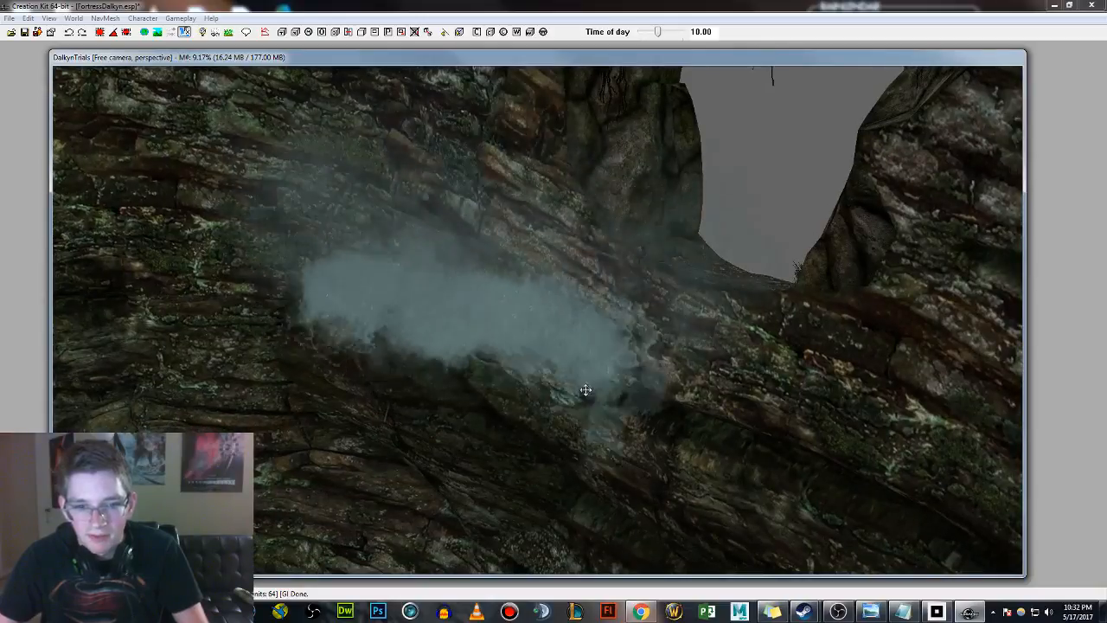
pyautogui.press('m')
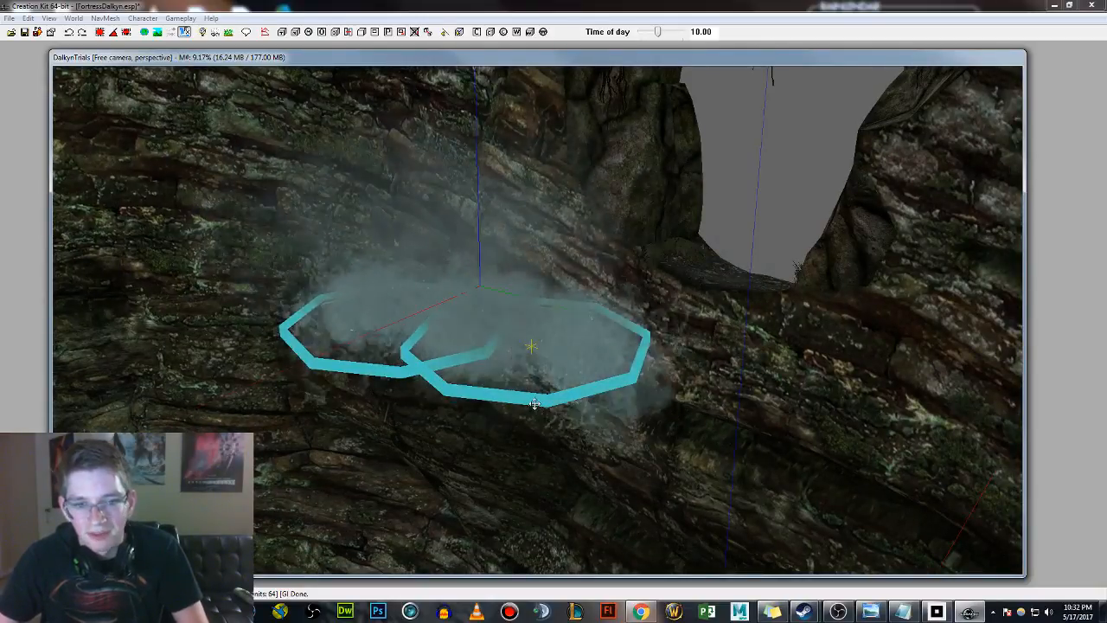
pyautogui.press('Delete')
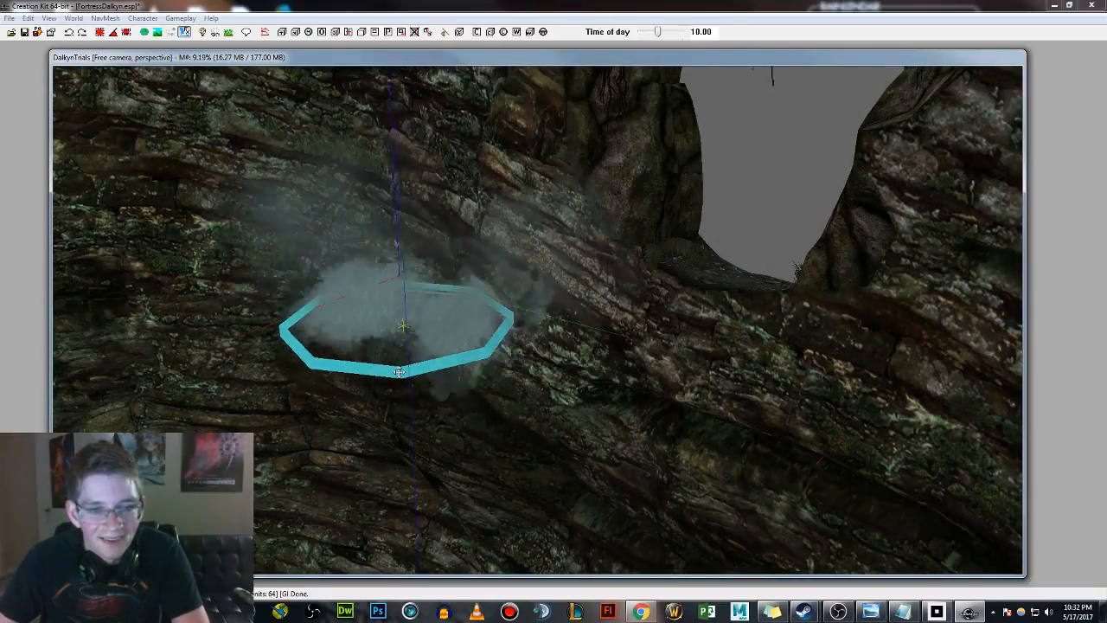
pyautogui.keyDown('shift'); pyautogui.moveTo(399, 371); pyautogui.dragTo(643, 331, button='middle'); pyautogui.keyUp('shift')
pyautogui.click(643, 223)
pyautogui.keyDown('shift'); pyautogui.moveTo(642, 223); pyautogui.dragTo(675, 218, button='middle'); pyautogui.keyUp('shift')
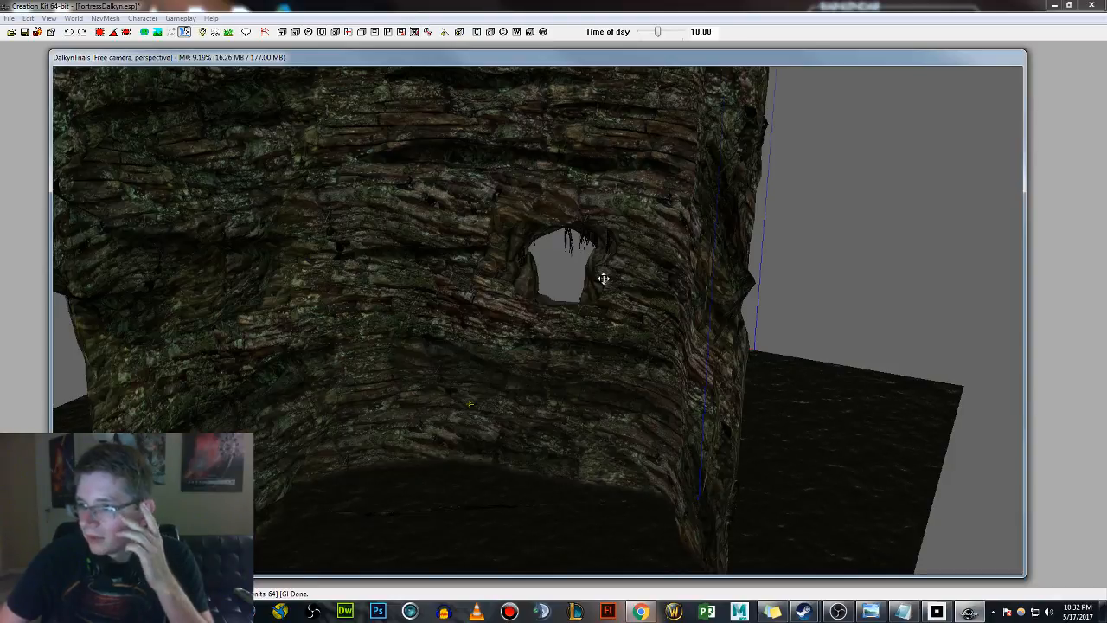
# Examine the copied cavern's wall around the upper rock-framed opening from near and far.
pyautogui.scroll(-3, 626, 308)
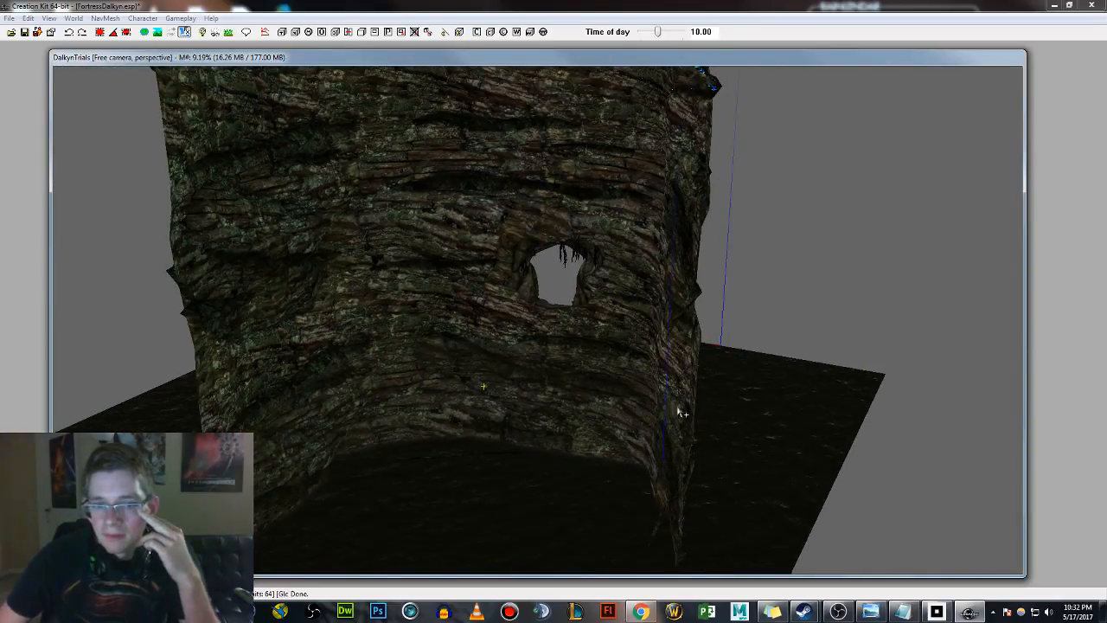
pyautogui.scroll(-2, 680, 411)
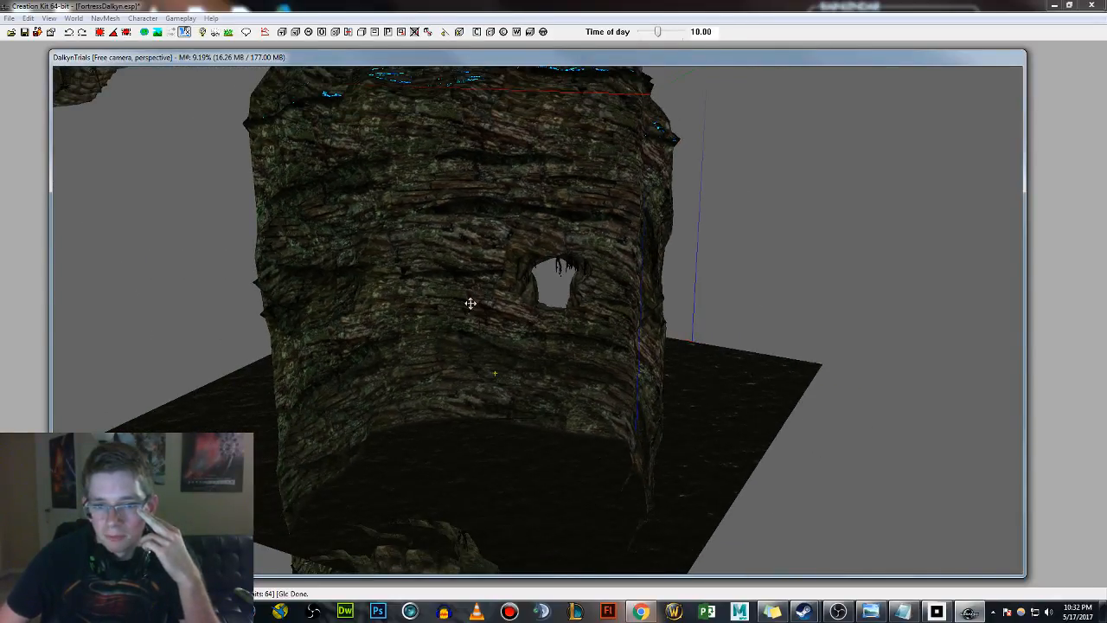
pyautogui.scroll(3, 594, 314)
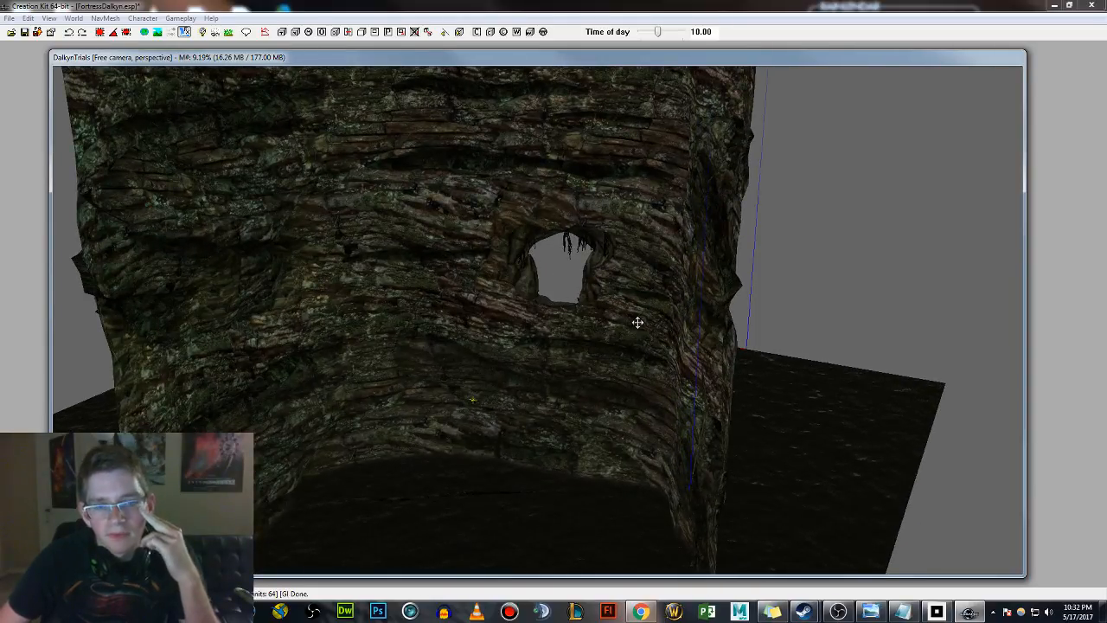
pyautogui.moveTo(638, 322); pyautogui.dragTo(628, 301, button='middle')
pyautogui.scroll(-3, 629, 302)
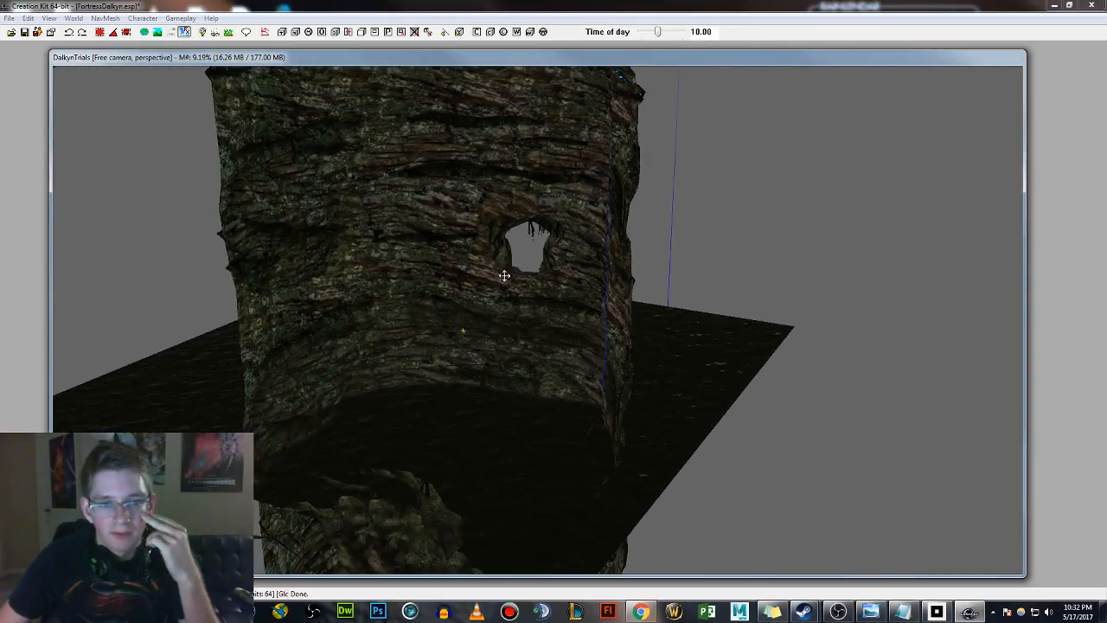
pyautogui.scroll(-3, 504, 276)
pyautogui.moveTo(429, 245); pyautogui.dragTo(768, 437, button='middle')
pyautogui.scroll(2, 578, 393)
pyautogui.scroll(2, 578, 393)
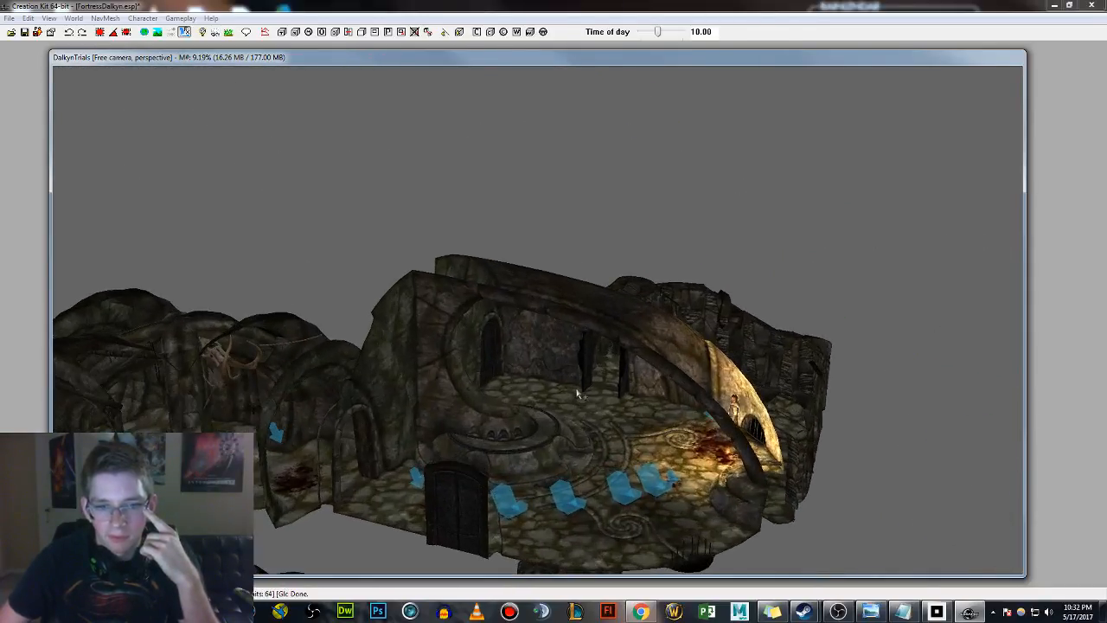
pyautogui.moveTo(684, 430); pyautogui.dragTo(488, 301, button='middle')
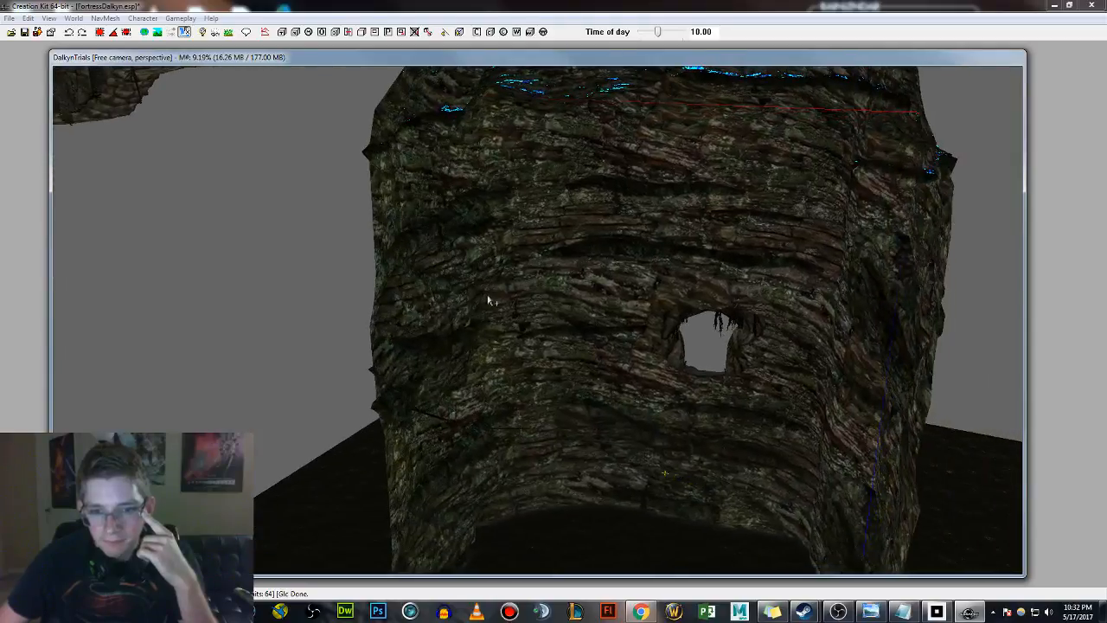
pyautogui.moveTo(760, 349); pyautogui.dragTo(667, 344, button='middle')
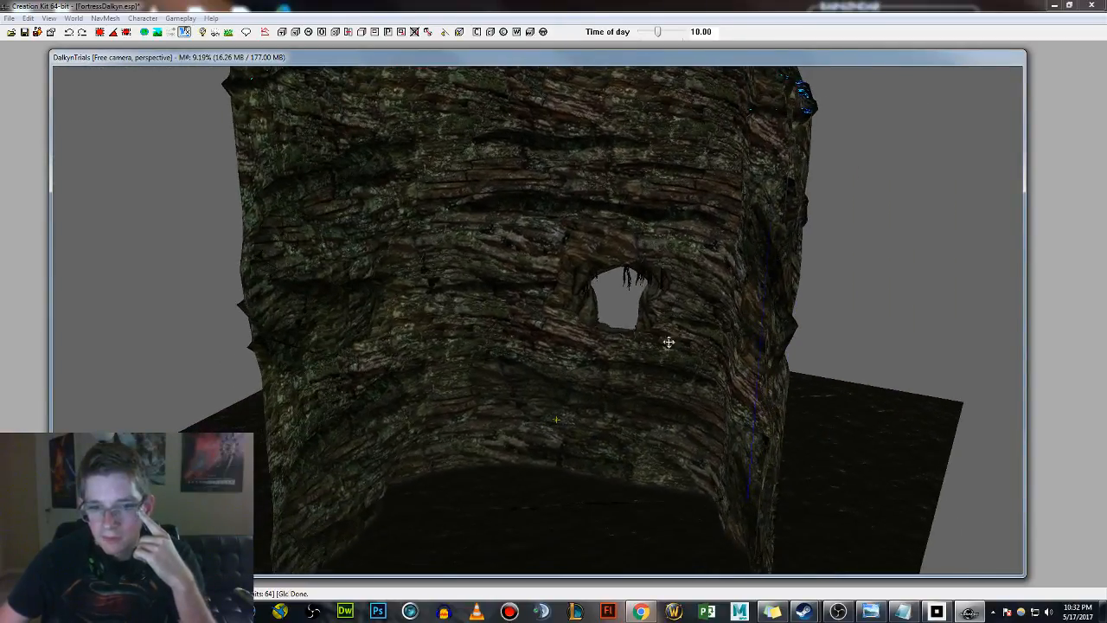
pyautogui.scroll(3, 667, 343)
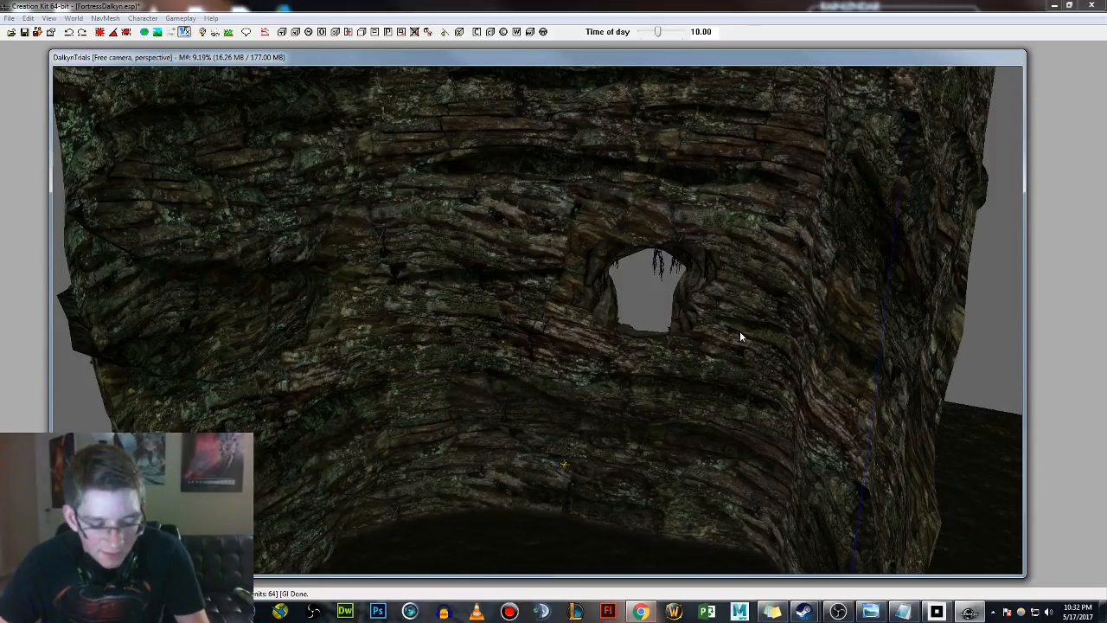
pyautogui.scroll(-5, 764, 312)
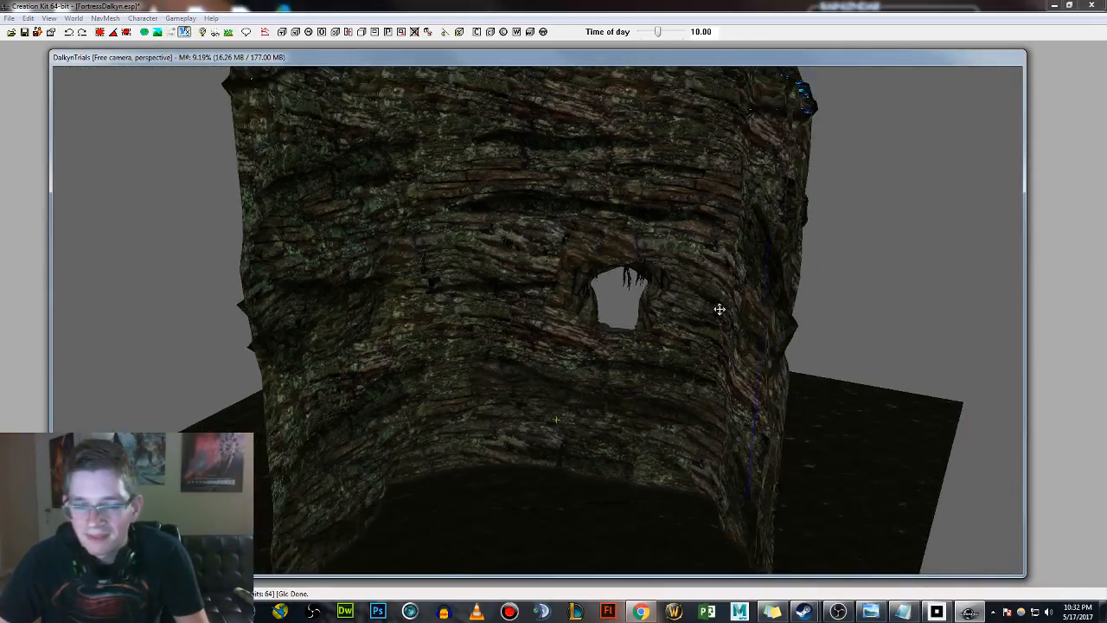
# Check from outside how the winding tunnel meets the copied cavern, and look over its surrounding rock walls.
pyautogui.keyDown('shift'); pyautogui.moveTo(678, 312); pyautogui.dragTo(694, 215, button='middle'); pyautogui.keyUp('shift')
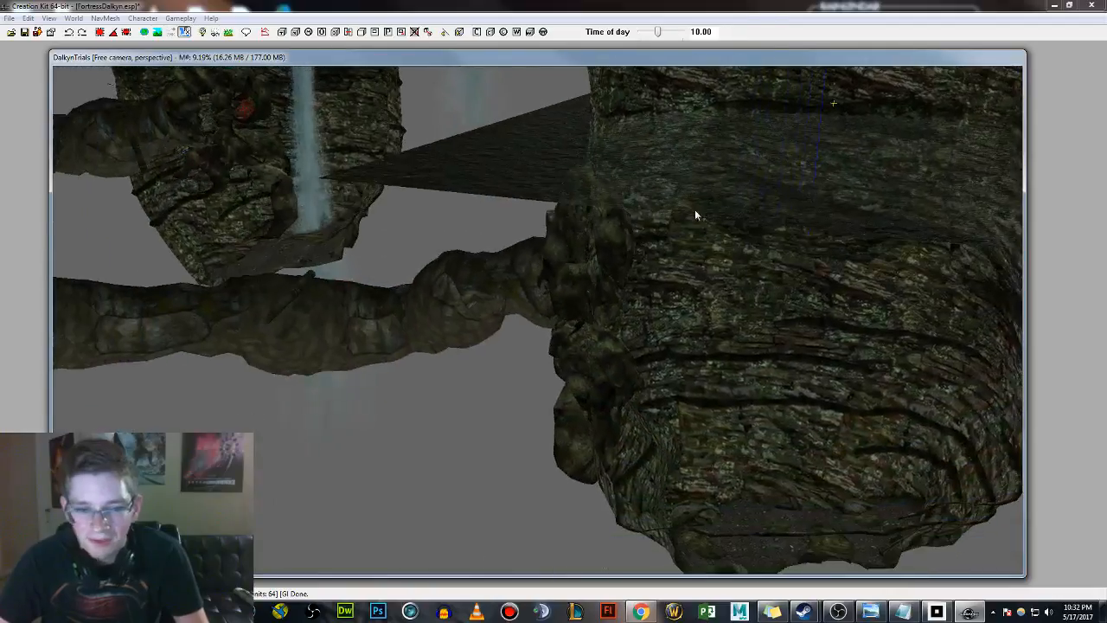
pyautogui.keyDown('shift'); pyautogui.moveTo(543, 290); pyautogui.dragTo(463, 285, button='middle'); pyautogui.keyUp('shift')
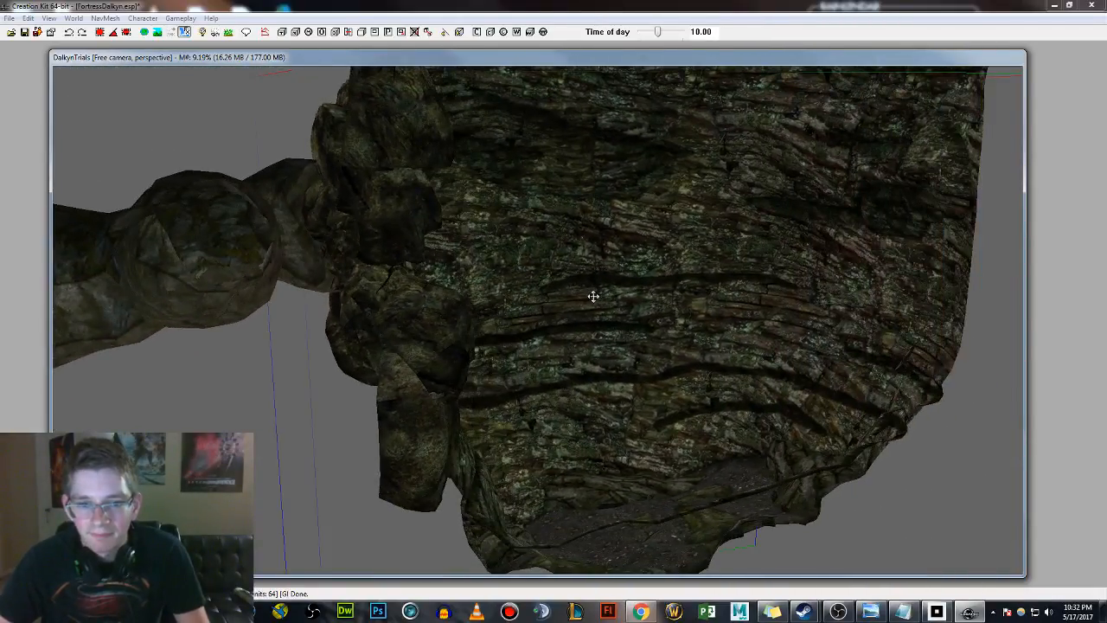
pyautogui.keyDown('shift'); pyautogui.moveTo(594, 297); pyautogui.dragTo(590, 419, button='middle'); pyautogui.keyUp('shift')
pyautogui.press('a')
pyautogui.press('a')
pyautogui.moveTo(591, 338)
pyautogui.keyDown('shift'); pyautogui.mouseDown(button='middle')
pyautogui.moveTo(687, 328)
pyautogui.moveTo(692, 292)
pyautogui.moveTo(679, 311)
pyautogui.mouseUp(button='middle'); pyautogui.keyUp('shift')
pyautogui.scroll(2, 692, 293)
pyautogui.scroll(3, 679, 311)
pyautogui.scroll(1, 679, 311)
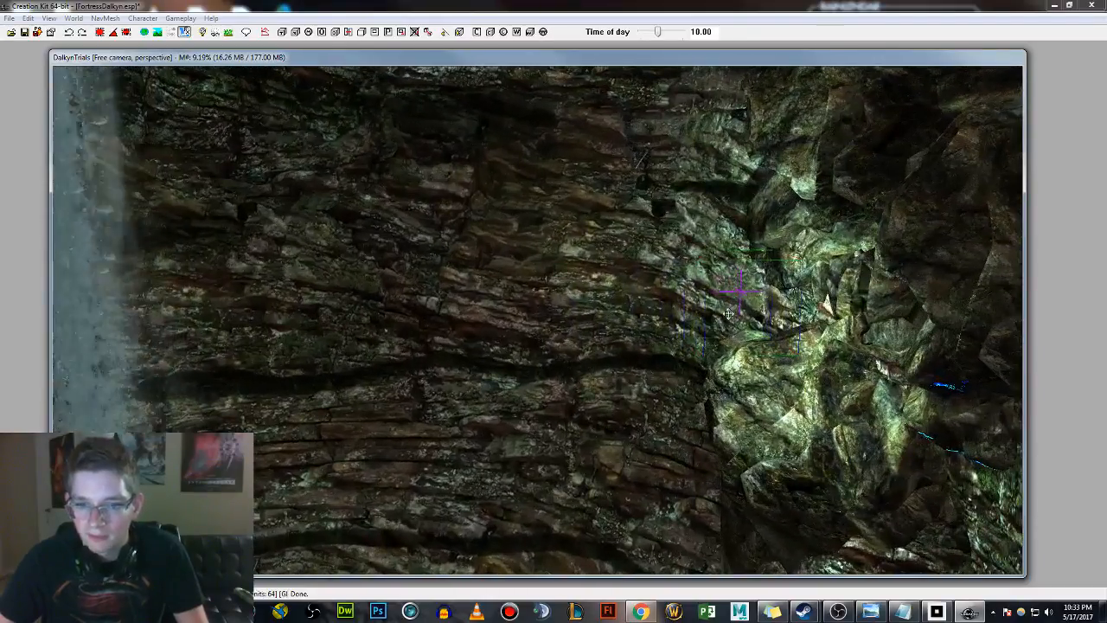
# Inspect the light, the rock clusters and the water surface around the copied cavern's lower walls.
pyautogui.scroll(-5, 679, 311)
pyautogui.moveTo(845, 281); pyautogui.dragTo(525, 266, button='middle')
pyautogui.click(591, 274)
pyautogui.scroll(2, 497, 291)
pyautogui.scroll(2, 497, 292)
pyautogui.keyDown('shift'); pyautogui.moveTo(481, 317); pyautogui.dragTo(415, 307, button='middle'); pyautogui.keyUp('shift')
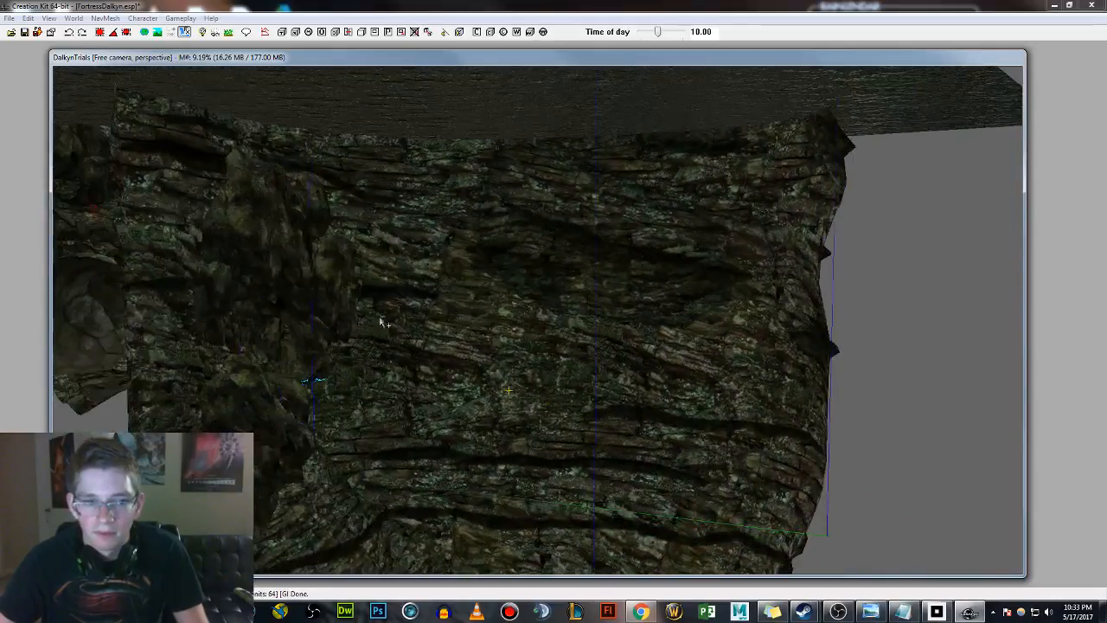
pyautogui.click(283, 381)
pyautogui.moveTo(283, 382); pyautogui.dragTo(312, 372)
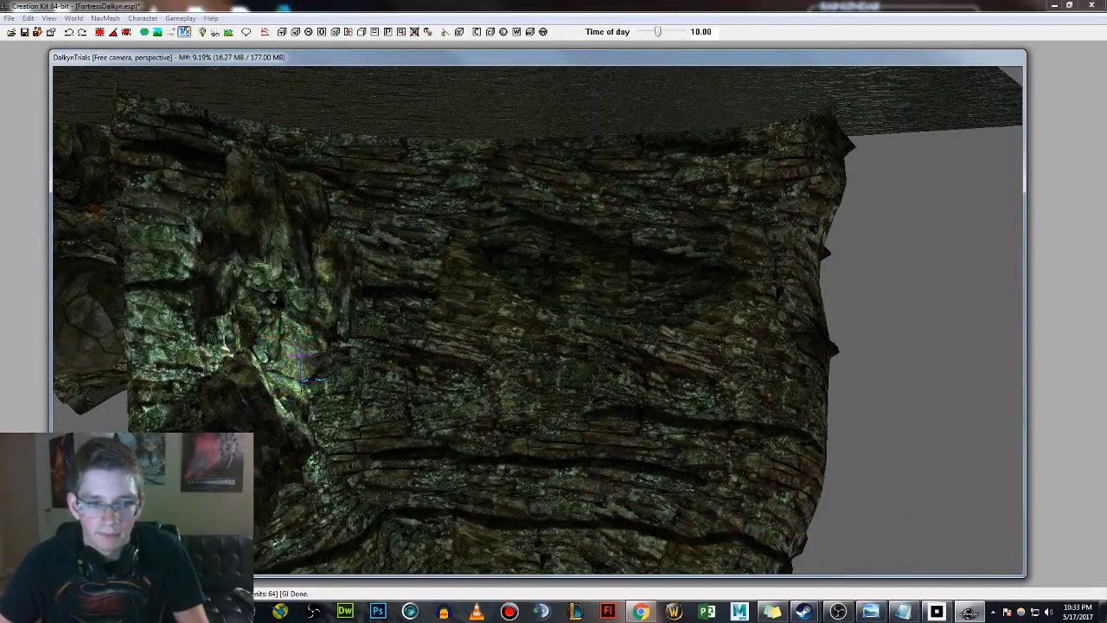
pyautogui.keyDown('shift'); pyautogui.moveTo(310, 354); pyautogui.dragTo(282, 343, button='middle'); pyautogui.keyUp('shift')
pyautogui.scroll(-3, 349, 334)
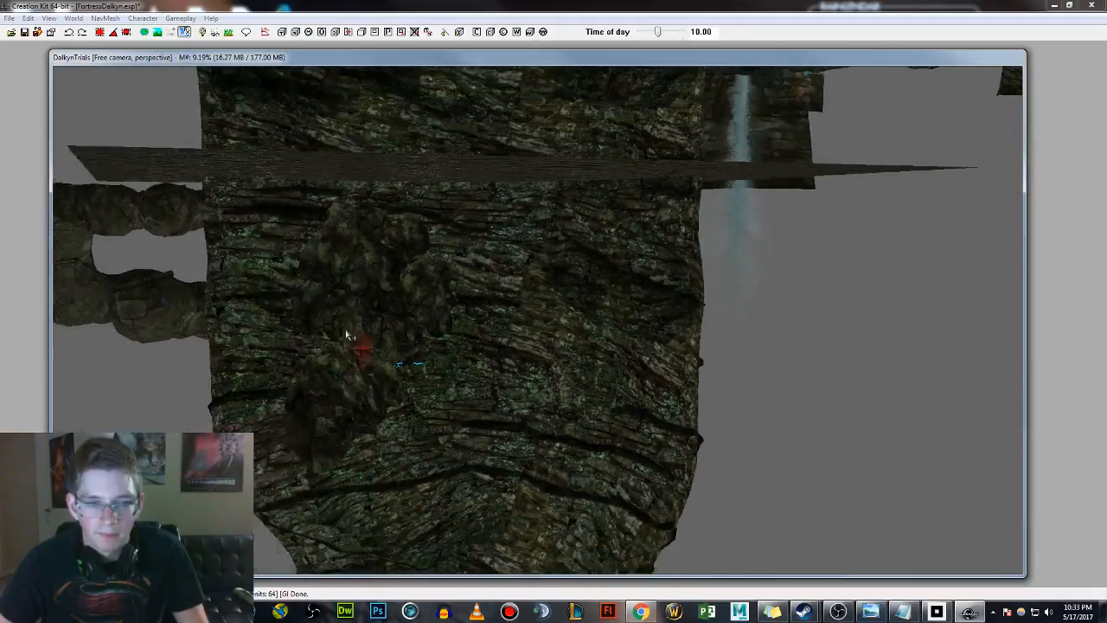
pyautogui.scroll(3, 349, 337)
pyautogui.moveTo(348, 337); pyautogui.dragTo(551, 281, button='middle')
pyautogui.scroll(1, 470, 324)
pyautogui.click(469, 323)
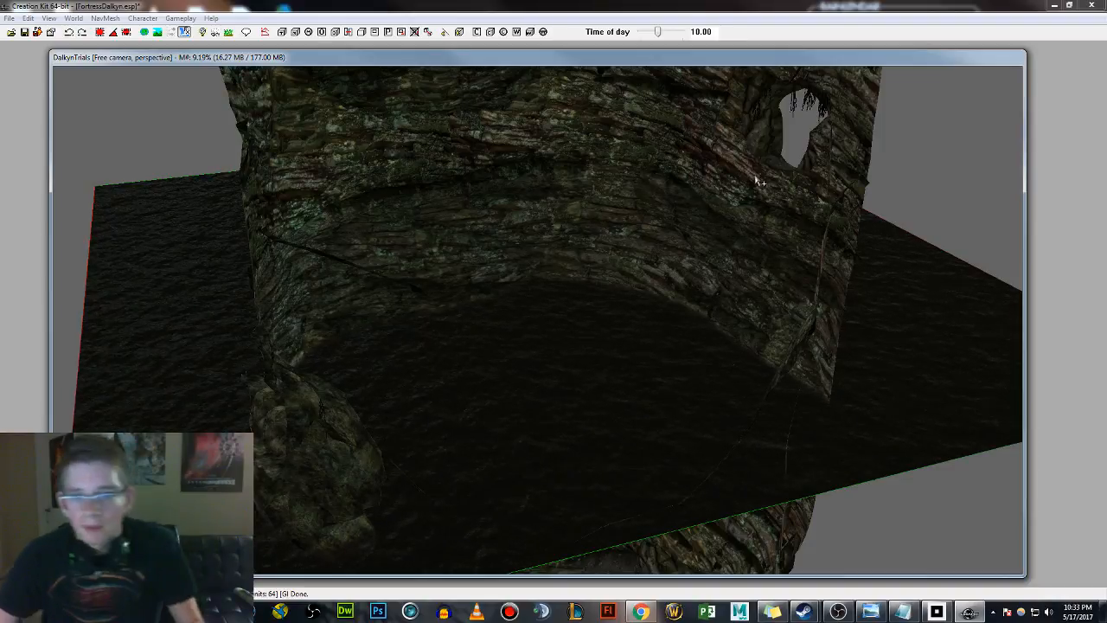
pyautogui.keyDown('shift'); pyautogui.moveTo(758, 182); pyautogui.dragTo(425, 351, button='middle'); pyautogui.keyUp('shift')
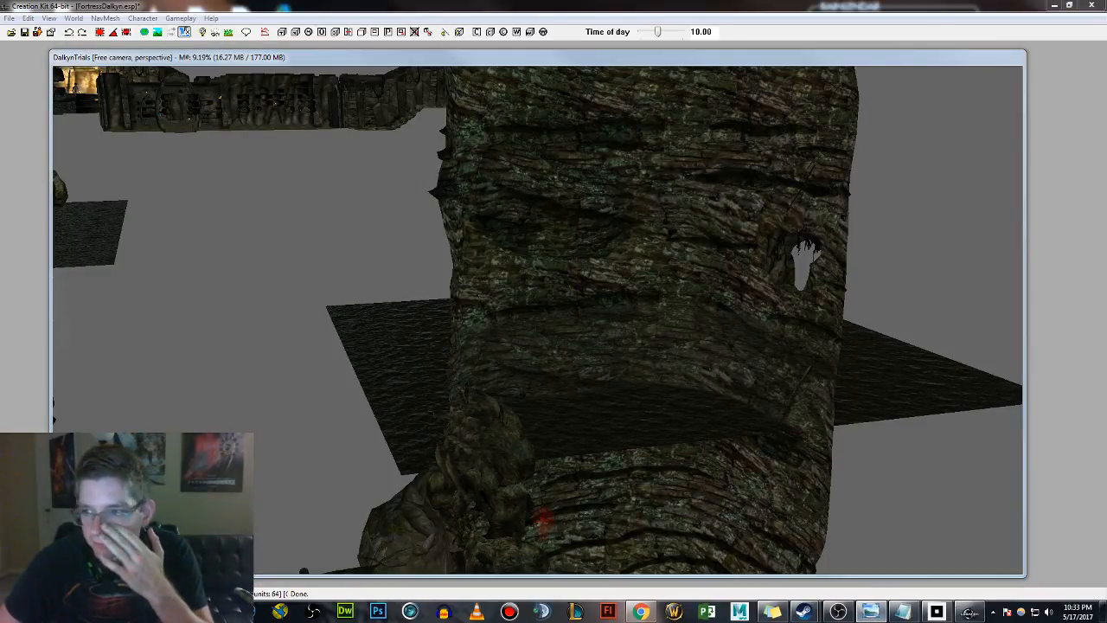
# Bring up the level sketch IMG_1711.JPG and study the waterfall, rocky stream and deep pool section.
pyautogui.moveTo(1106, 123)
pyautogui.mouseDown()
pyautogui.moveTo(857, 76)
pyautogui.moveTo(650, 68)
pyautogui.mouseUp()
pyautogui.scroll(6, 625, 439)
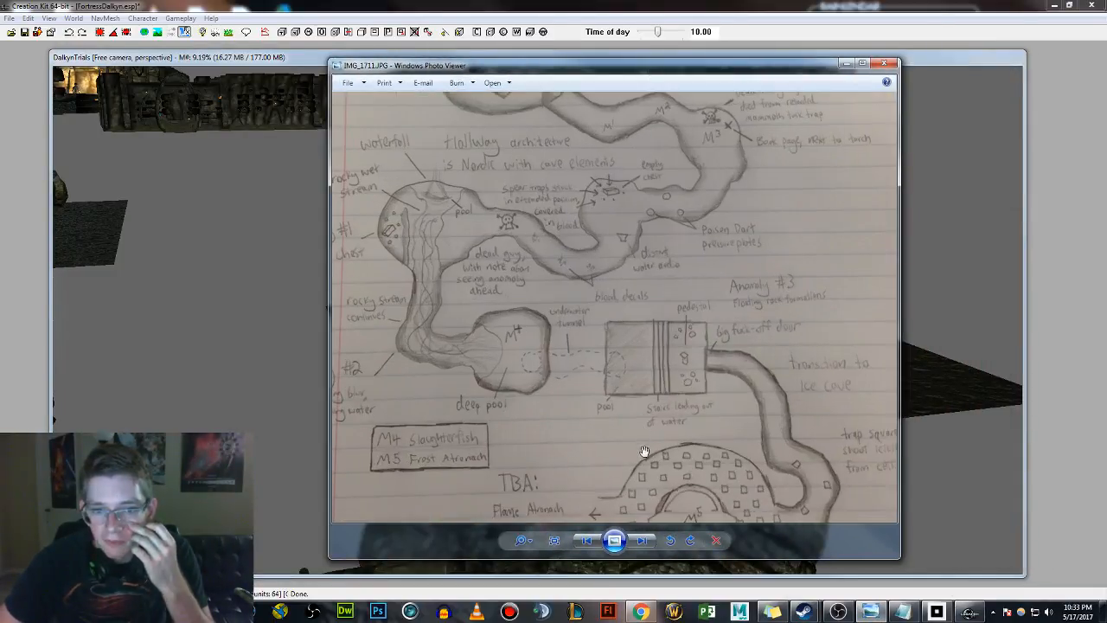
pyautogui.scroll(-4, 561, 404)
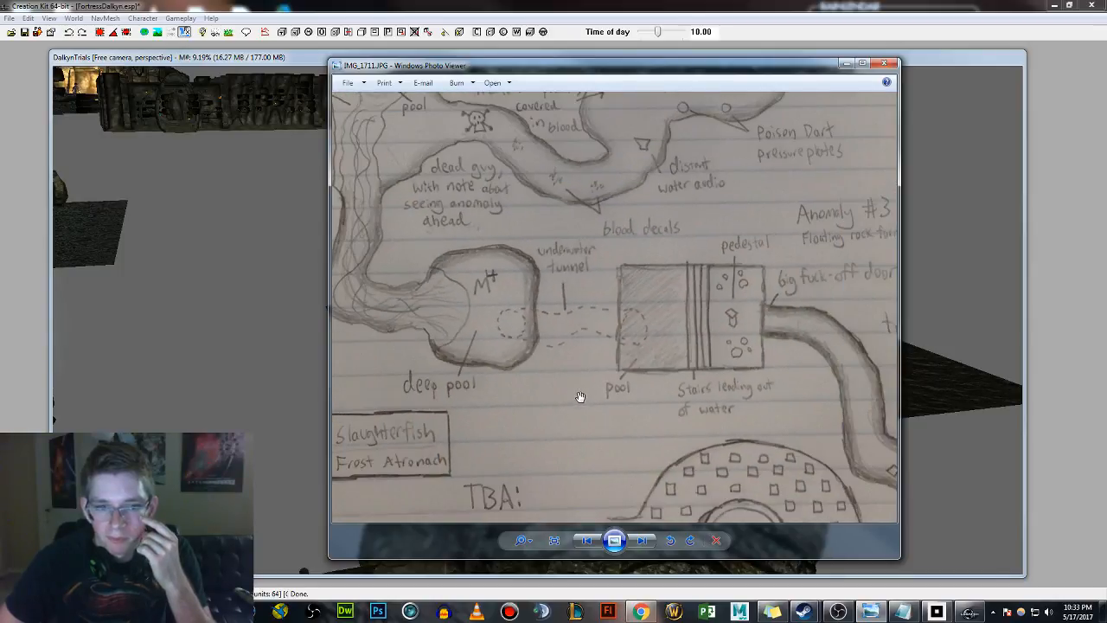
pyautogui.moveTo(471, 219); pyautogui.dragTo(546, 240)
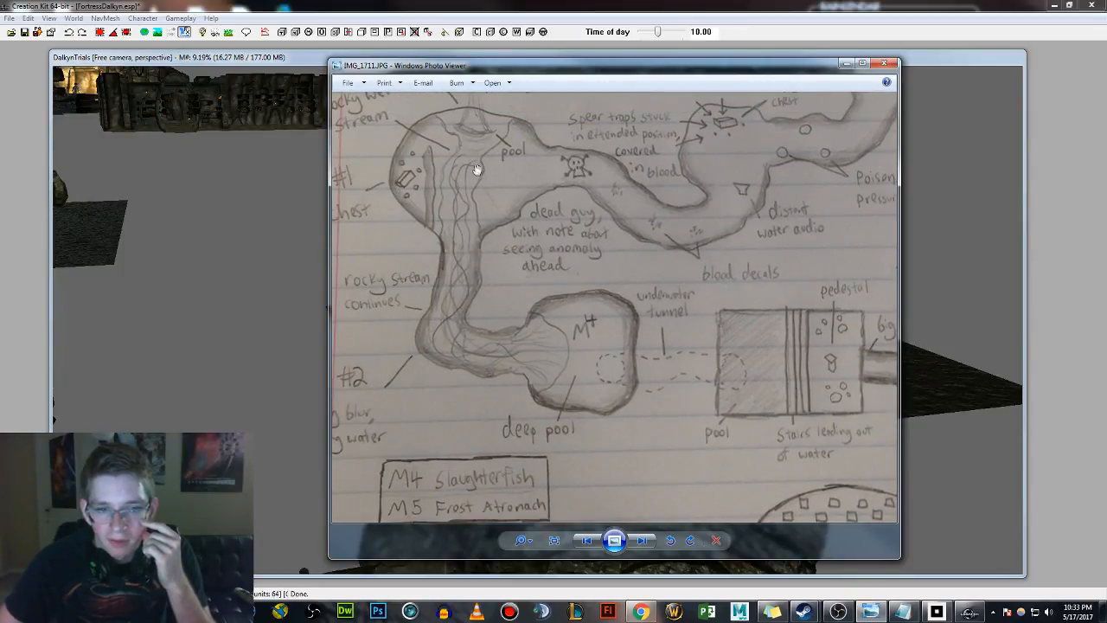
pyautogui.scroll(2, 628, 399)
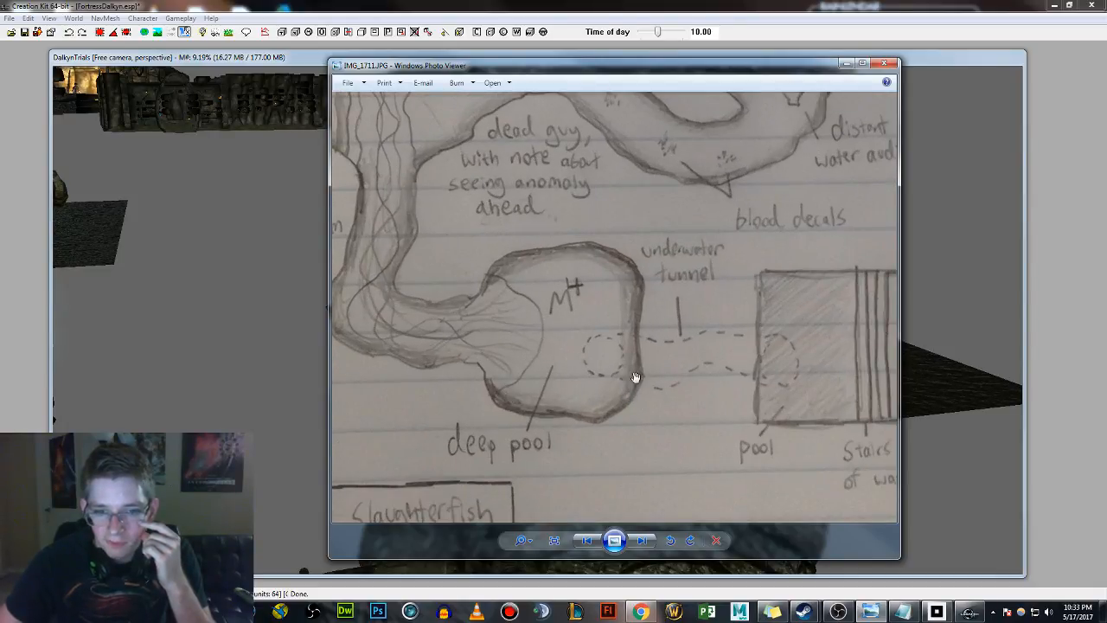
# Study the sketch's underwater tunnel, pool room with stairs and pedestal, and passage towards the ice cave, and close the sketch.
pyautogui.moveTo(674, 369); pyautogui.dragTo(447, 346)
pyautogui.moveTo(589, 340); pyautogui.dragTo(524, 343)
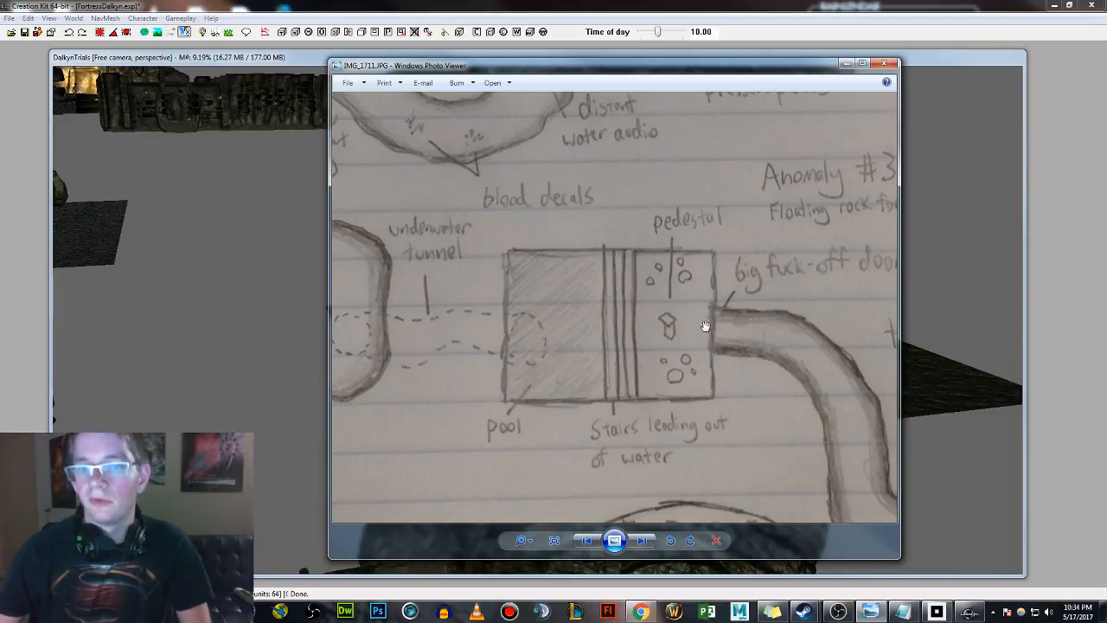
pyautogui.scroll(-4, 736, 295)
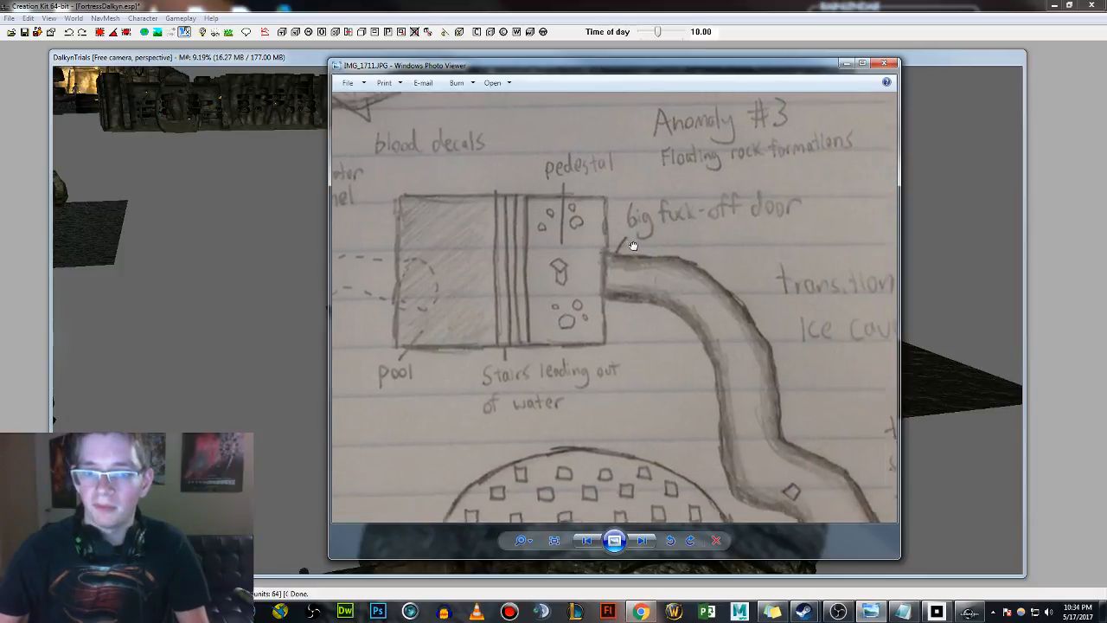
pyautogui.scroll(2, 641, 239)
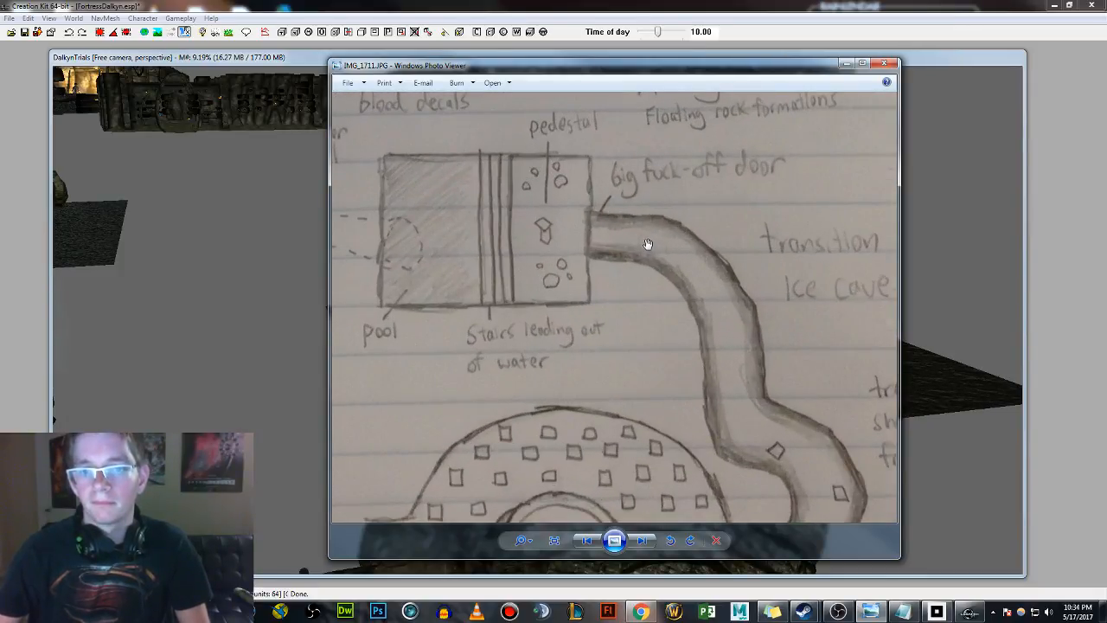
pyautogui.moveTo(674, 246); pyautogui.dragTo(639, 277)
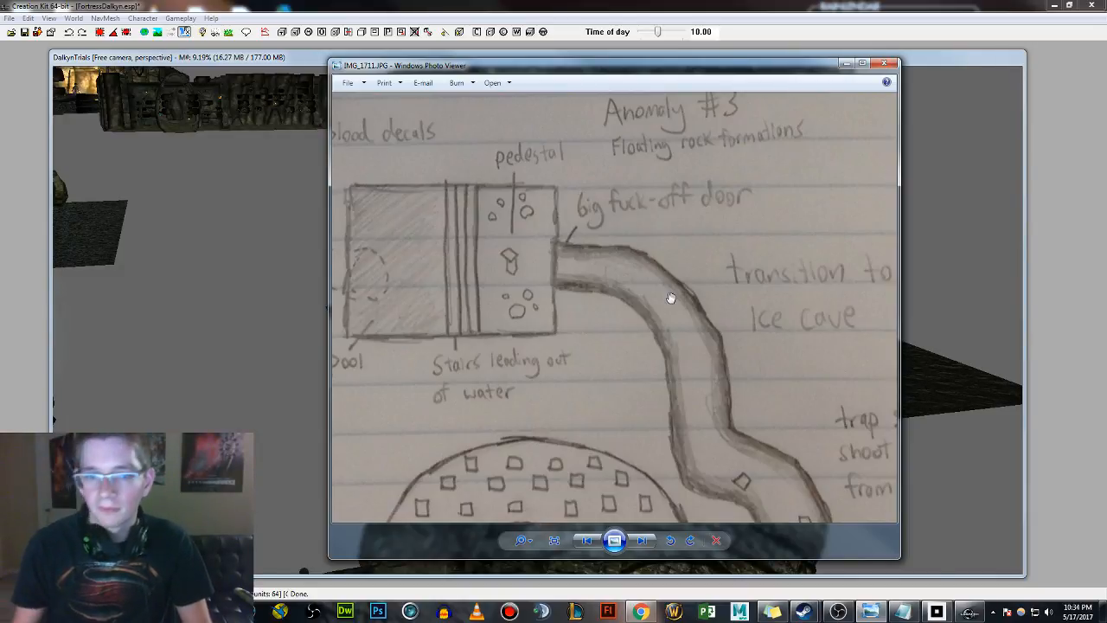
pyautogui.moveTo(691, 270); pyautogui.dragTo(703, 344)
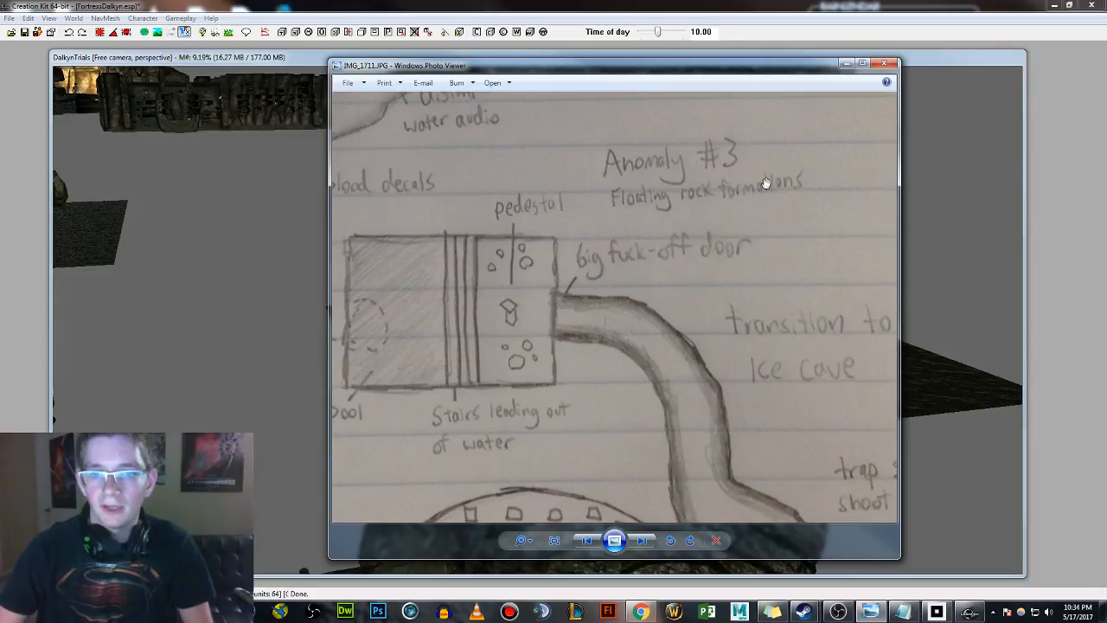
pyautogui.moveTo(741, 200); pyautogui.dragTo(795, 214)
pyautogui.click(887, 64)
# Look over the original waterfall cavern and the stream passage leading to it from outside.
pyautogui.click(635, 316)
pyautogui.scroll(-2, 625, 342)
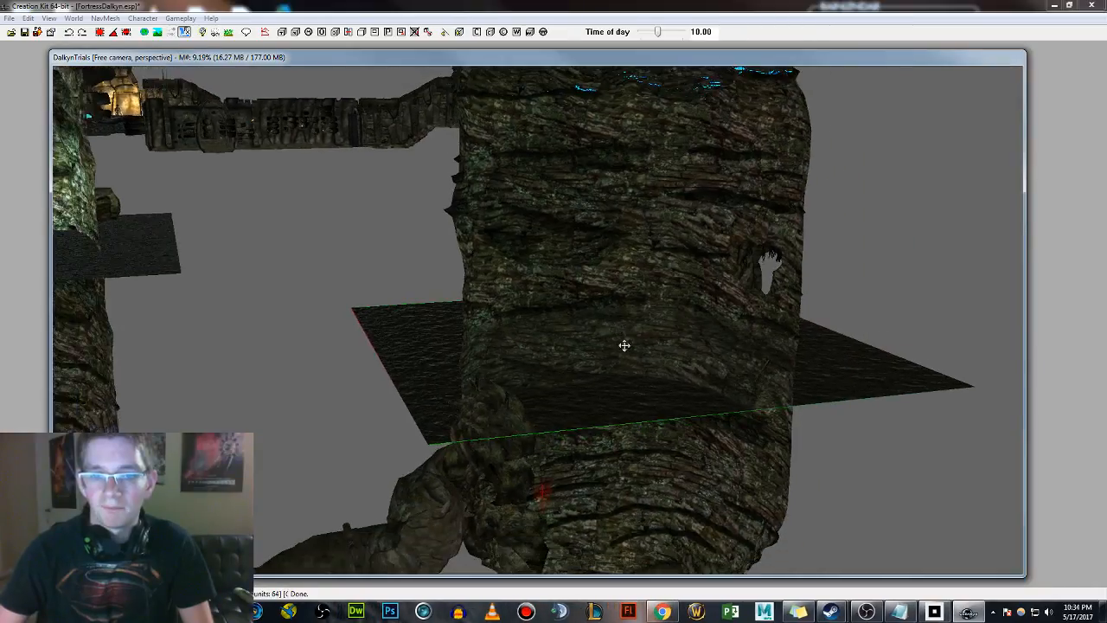
pyautogui.moveTo(625, 342)
pyautogui.mouseDown(button='middle')
pyautogui.moveTo(648, 306)
pyautogui.moveTo(615, 360)
pyautogui.mouseUp(button='middle')
pyautogui.keyDown('shift'); pyautogui.moveTo(461, 293); pyautogui.dragTo(669, 442, button='middle'); pyautogui.keyUp('shift')
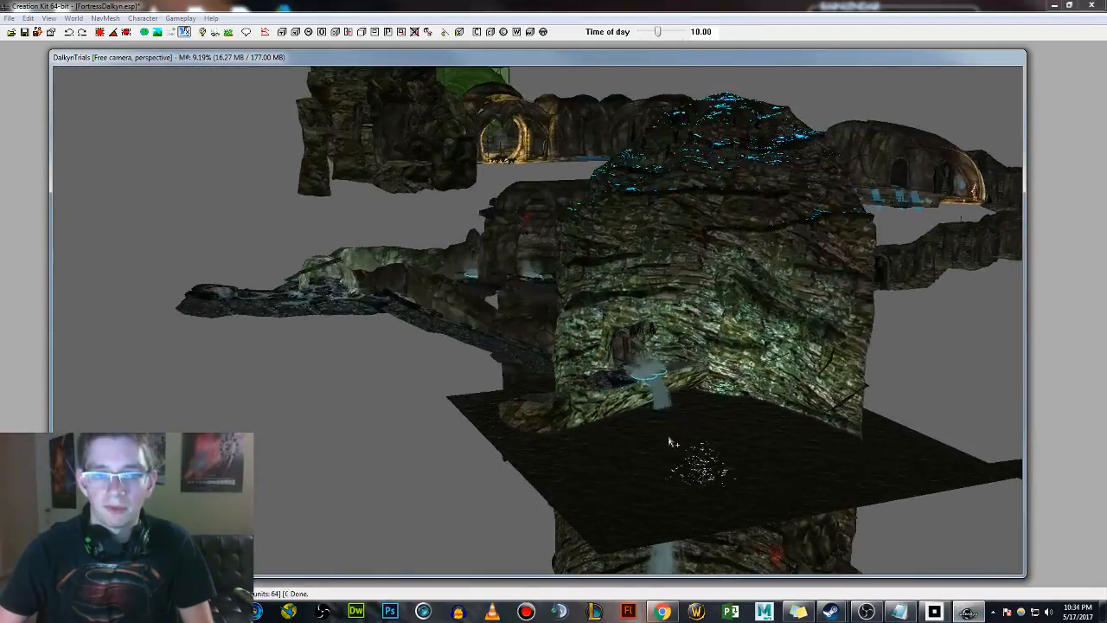
pyautogui.click(439, 314)
pyautogui.scroll(3, 533, 282)
pyautogui.moveTo(534, 282); pyautogui.dragTo(547, 312, button='middle')
pyautogui.scroll(4, 547, 312)
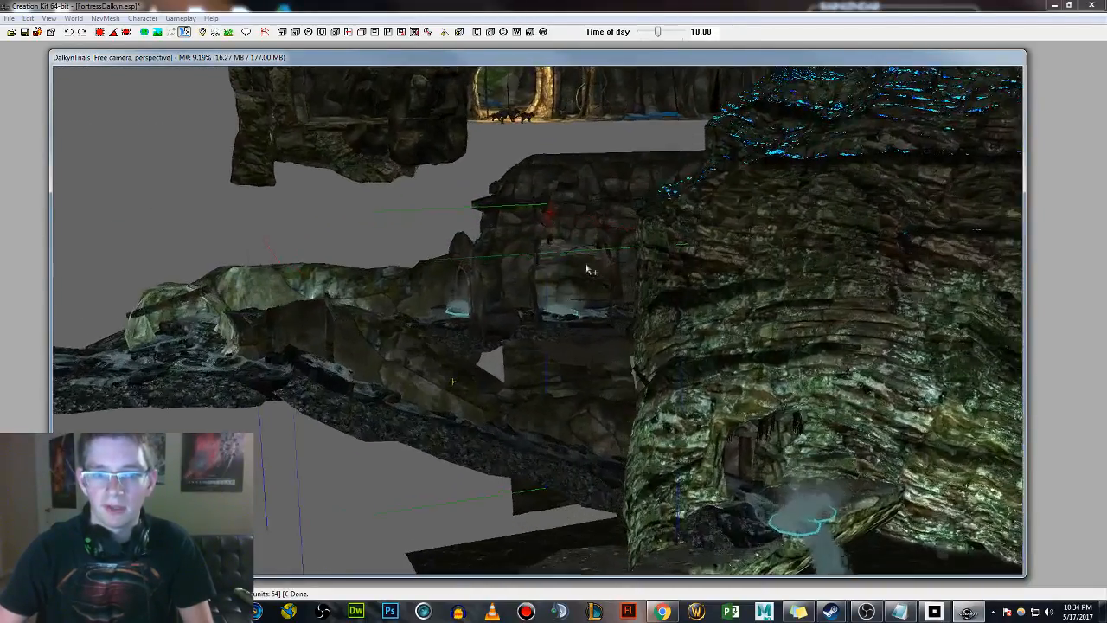
# View the chest alcove with the floating rocks up close, with the editor markers hidden.
pyautogui.scroll(2, 578, 257)
pyautogui.keyDown('shift'); pyautogui.moveTo(577, 262); pyautogui.dragTo(655, 207, button='middle'); pyautogui.keyUp('shift')
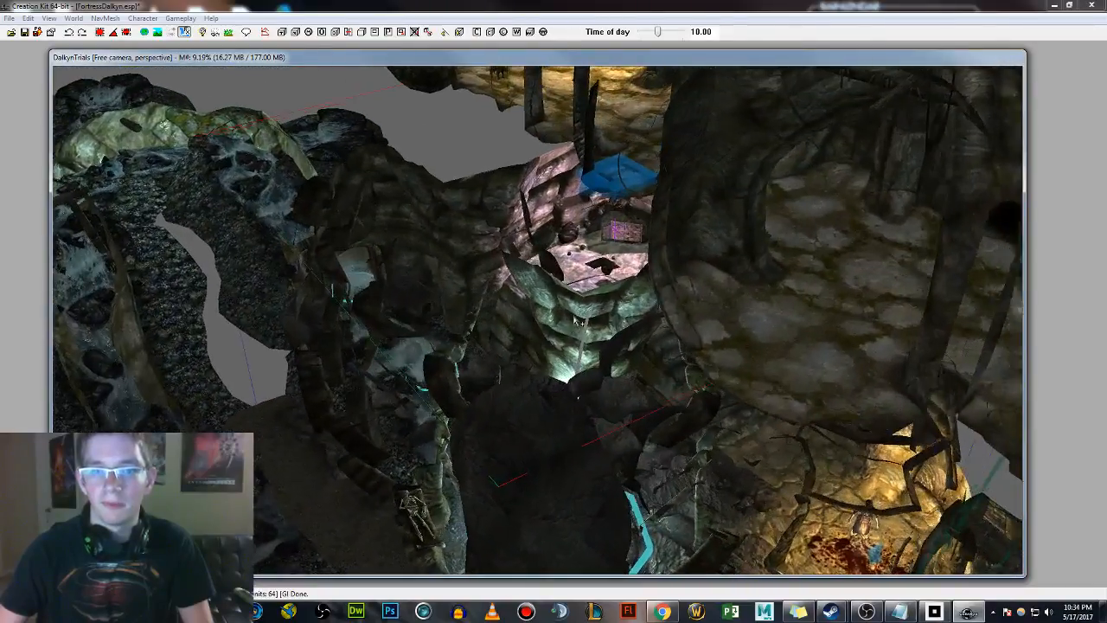
pyautogui.scroll(3, 655, 206)
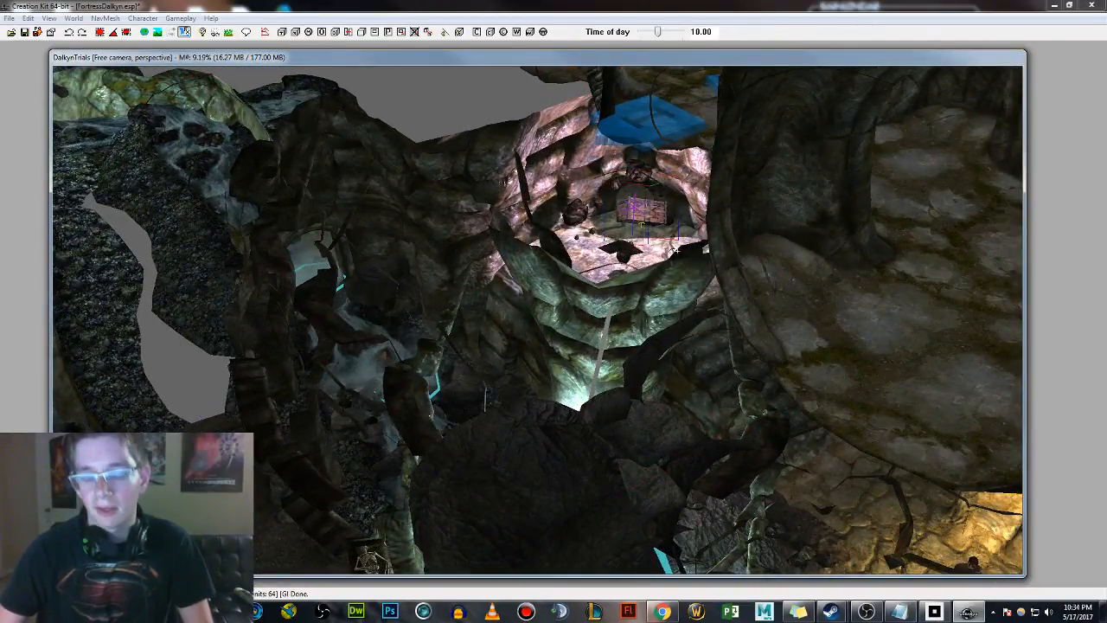
pyautogui.scroll(4, 658, 209)
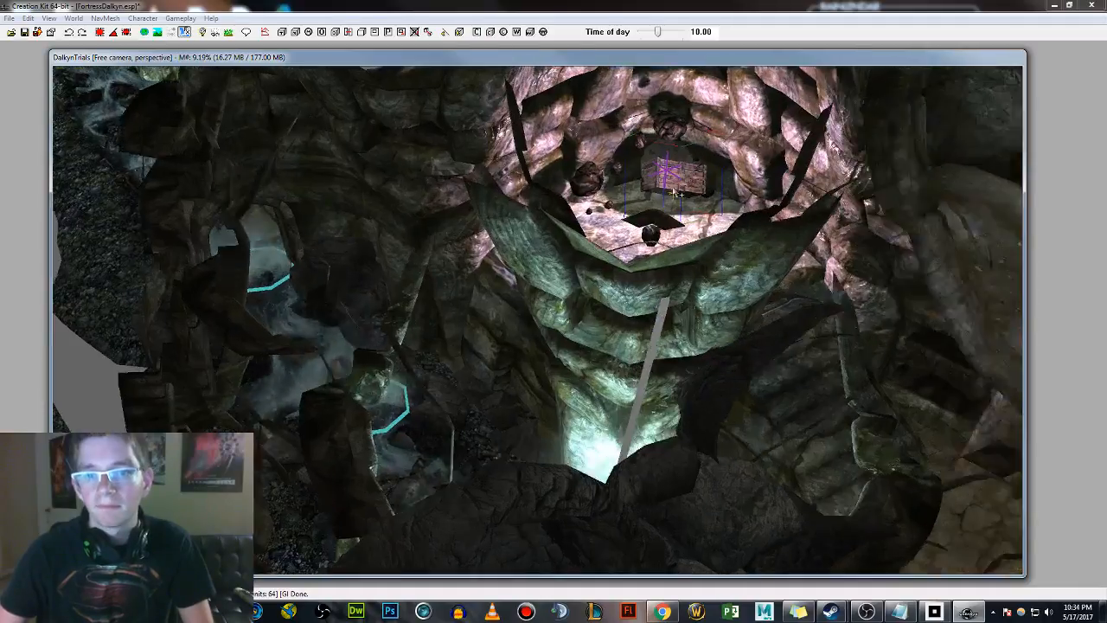
pyautogui.scroll(3, 661, 210)
pyautogui.press('m')
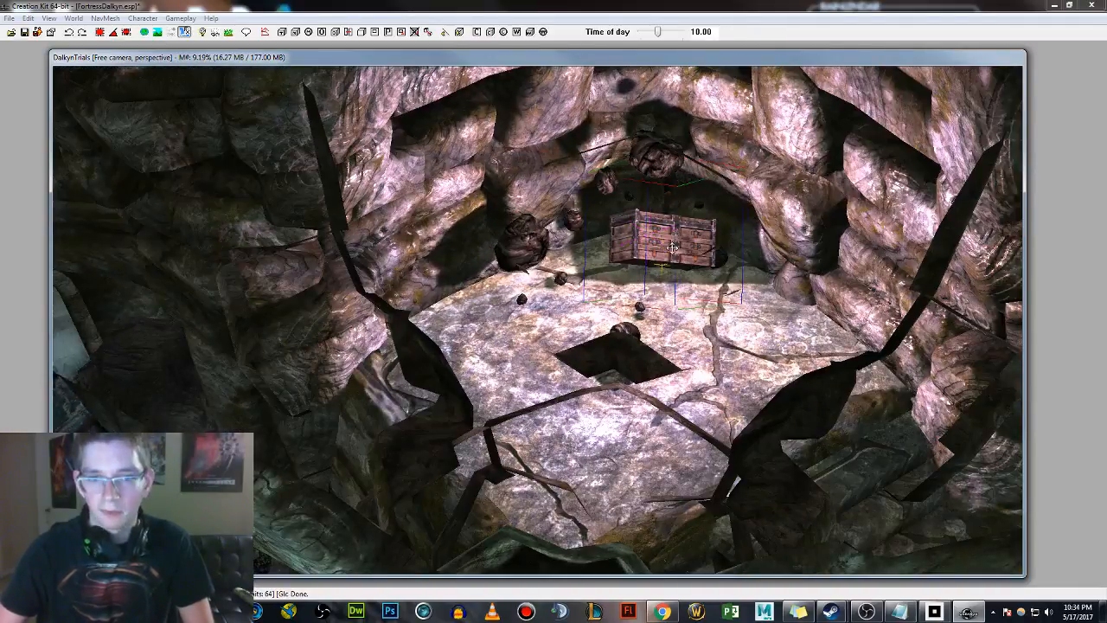
# Examine the rocky stream tunnel and the waterfall at its source.
pyautogui.scroll(-2, 661, 211)
pyautogui.keyDown('shift'); pyautogui.moveTo(461, 354); pyautogui.dragTo(693, 327, button='middle'); pyautogui.keyUp('shift')
pyautogui.click(458, 376)
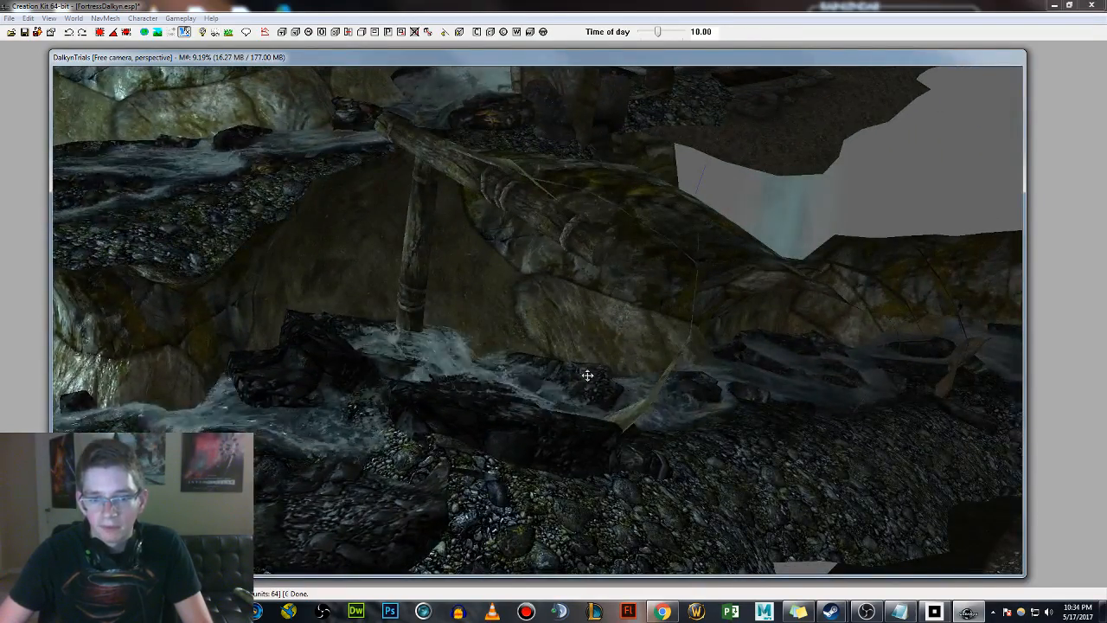
pyautogui.scroll(-5, 586, 375)
pyautogui.keyDown('shift'); pyautogui.moveTo(665, 210); pyautogui.dragTo(608, 311, button='middle'); pyautogui.keyUp('shift')
pyautogui.scroll(4, 607, 311)
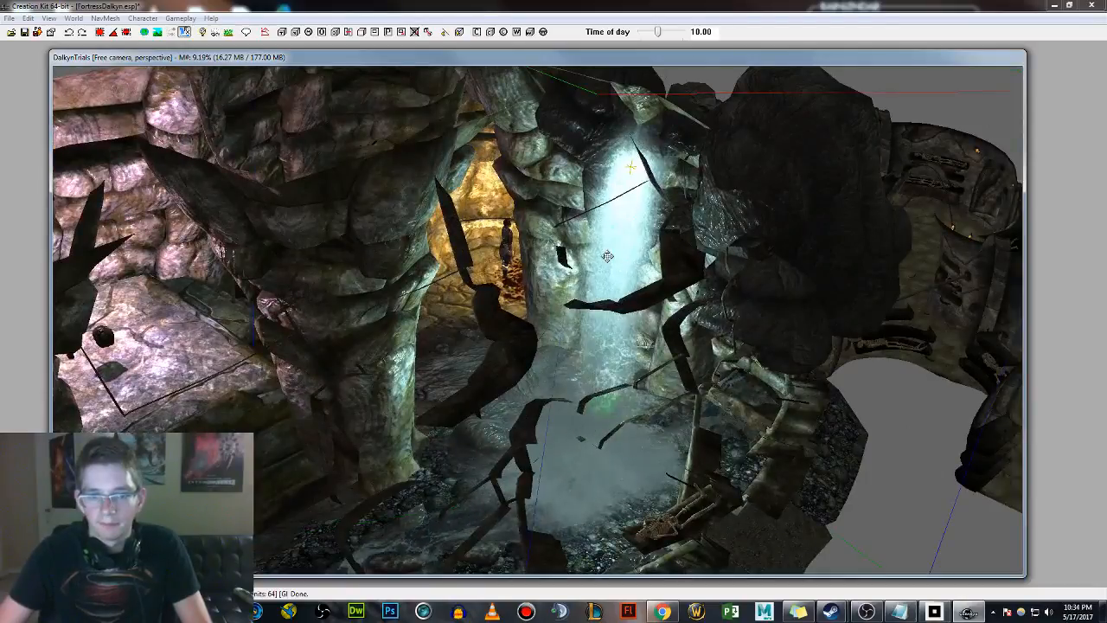
# Examine the waterfall and the rock walls around it from up close and from farther back.
pyautogui.keyDown('shift'); pyautogui.moveTo(605, 257); pyautogui.dragTo(510, 324, button='middle'); pyautogui.keyUp('shift')
pyautogui.scroll(3, 511, 324)
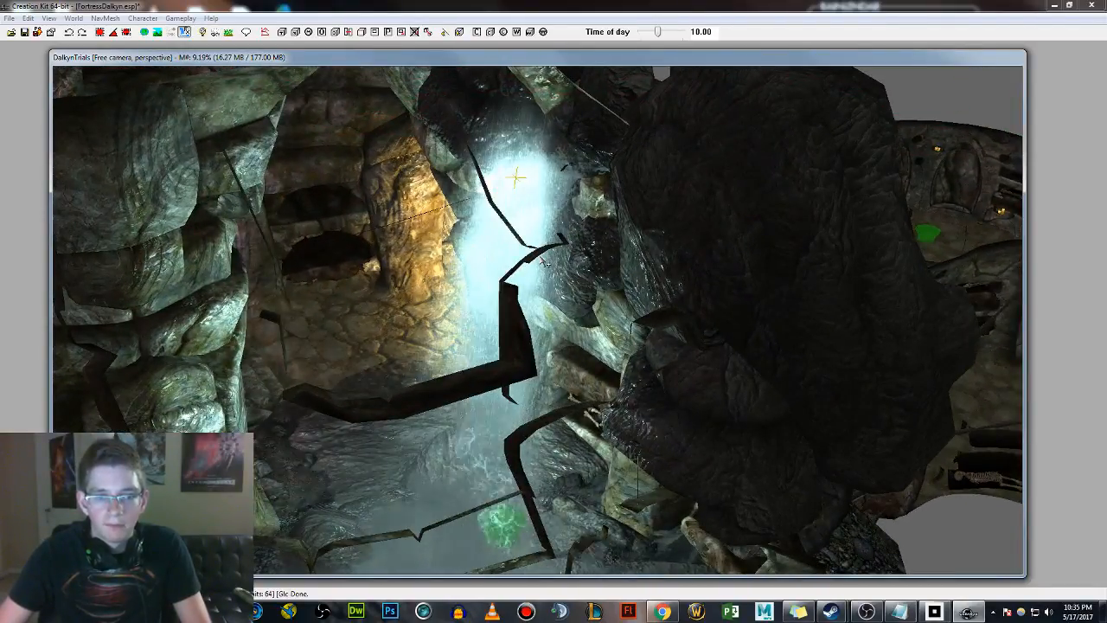
pyautogui.scroll(5, 519, 271)
pyautogui.scroll(4, 519, 271)
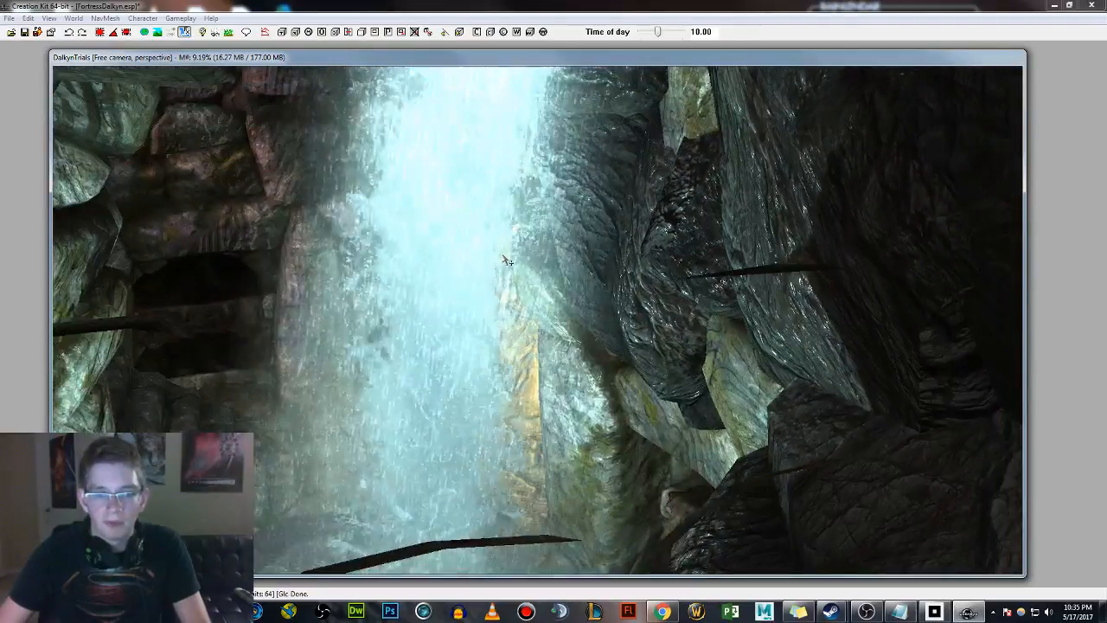
pyautogui.moveTo(507, 260); pyautogui.dragTo(553, 325, button='middle')
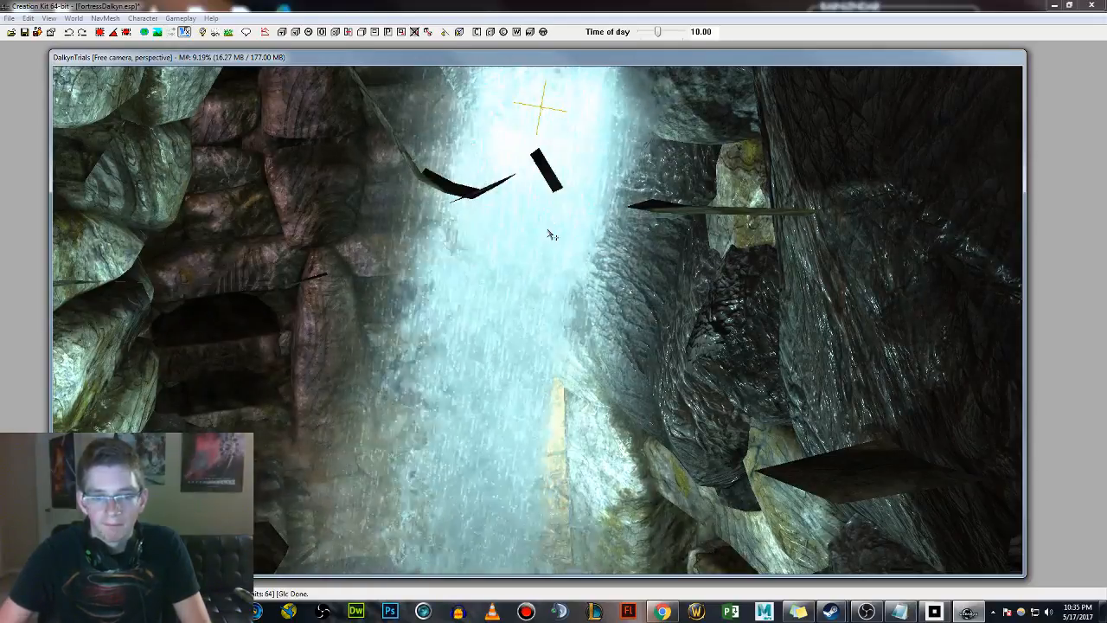
pyautogui.scroll(-6, 551, 250)
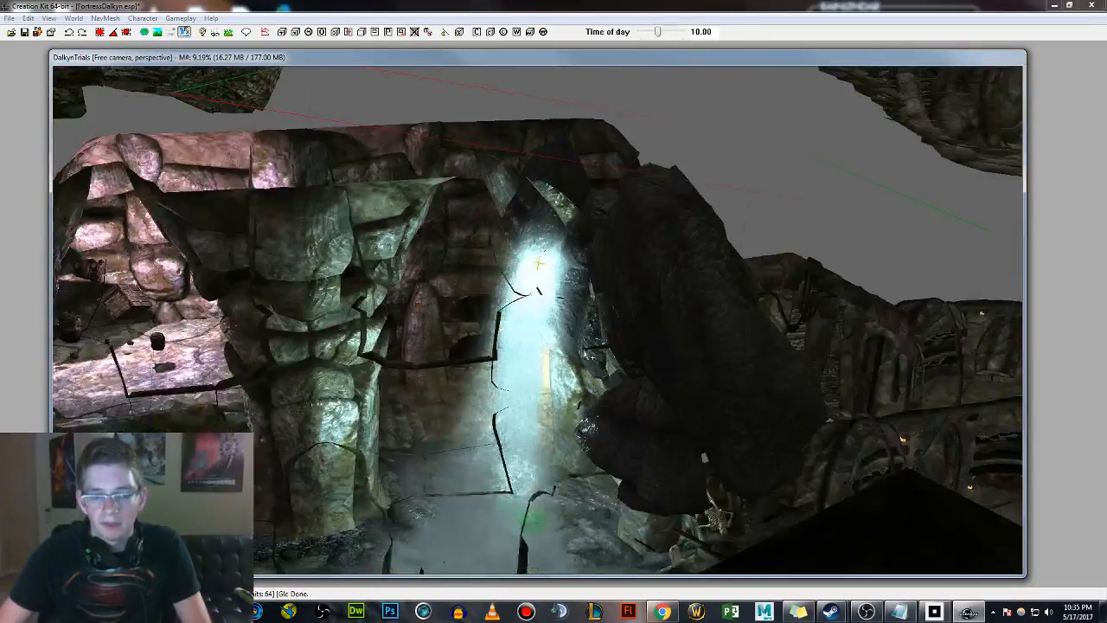
pyautogui.scroll(4, 536, 353)
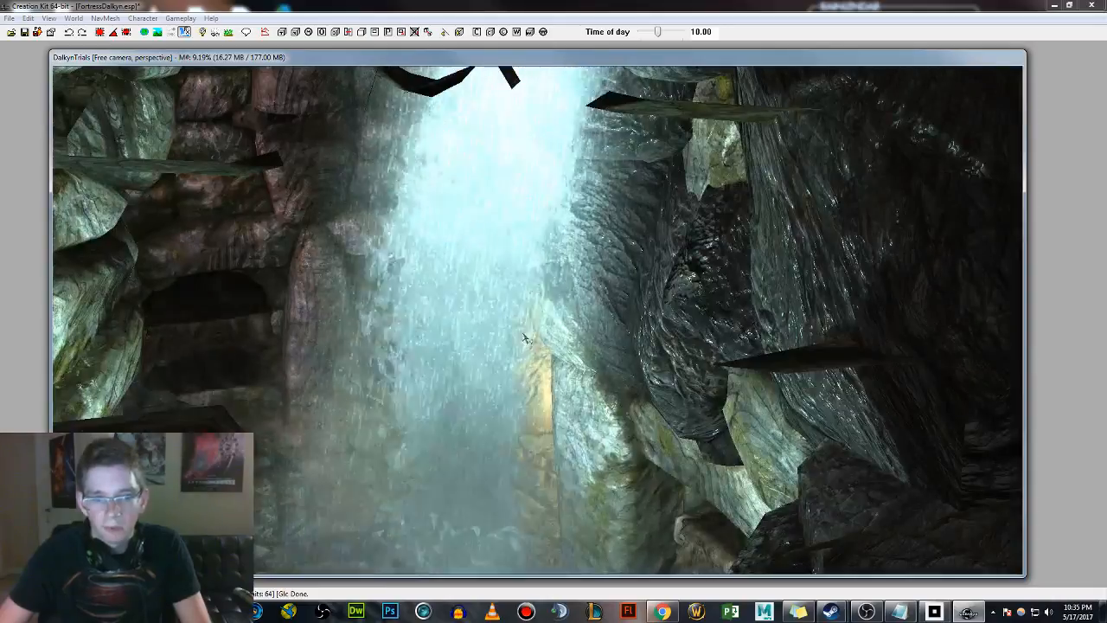
pyautogui.scroll(-3, 558, 325)
pyautogui.keyDown('shift'); pyautogui.moveTo(567, 342); pyautogui.dragTo(657, 308, button='middle'); pyautogui.keyUp('shift')
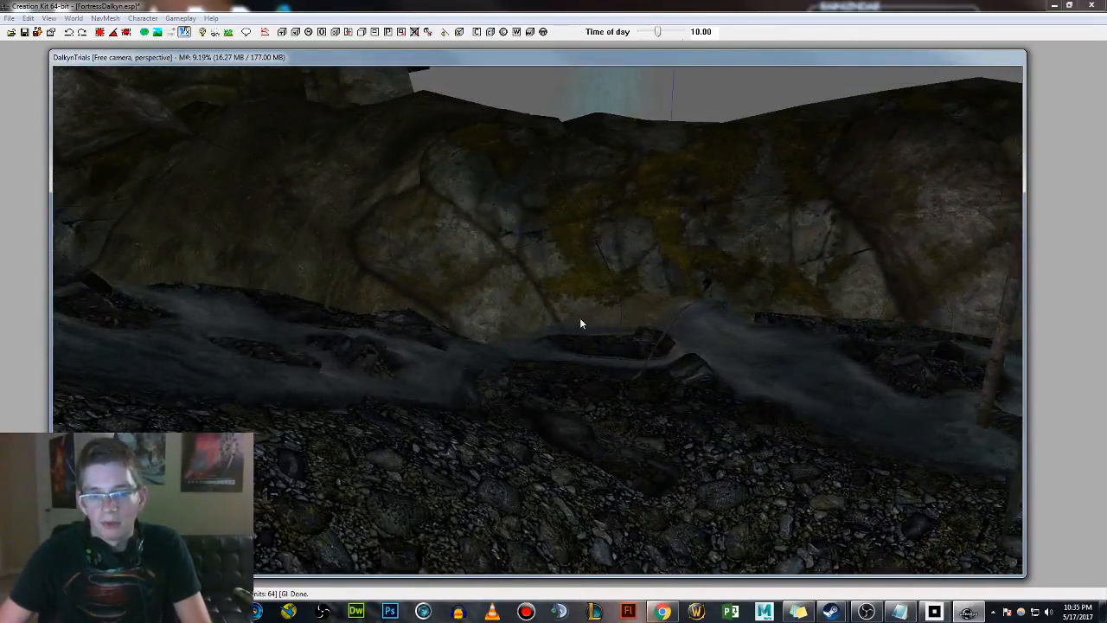
# Look over the stream emptying into the pool, the cavern exterior, and the chest floating among rocks on the stone platform.
pyautogui.moveTo(580, 324)
pyautogui.keyDown('shift'); pyautogui.mouseDown(button='middle')
pyautogui.moveTo(828, 306)
pyautogui.moveTo(779, 334)
pyautogui.moveTo(735, 342)
pyautogui.moveTo(596, 327)
pyautogui.mouseUp(button='middle'); pyautogui.keyUp('shift')
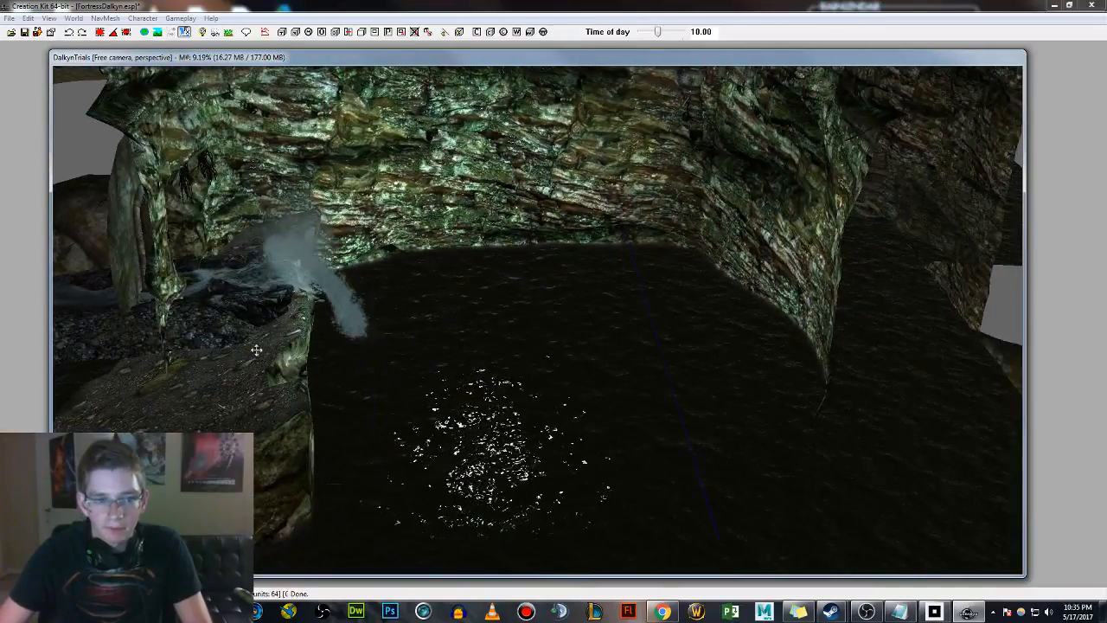
pyautogui.moveTo(366, 288); pyautogui.dragTo(386, 313, button='middle')
pyautogui.keyDown('shift'); pyautogui.moveTo(536, 331); pyautogui.dragTo(628, 349, button='middle'); pyautogui.keyUp('shift')
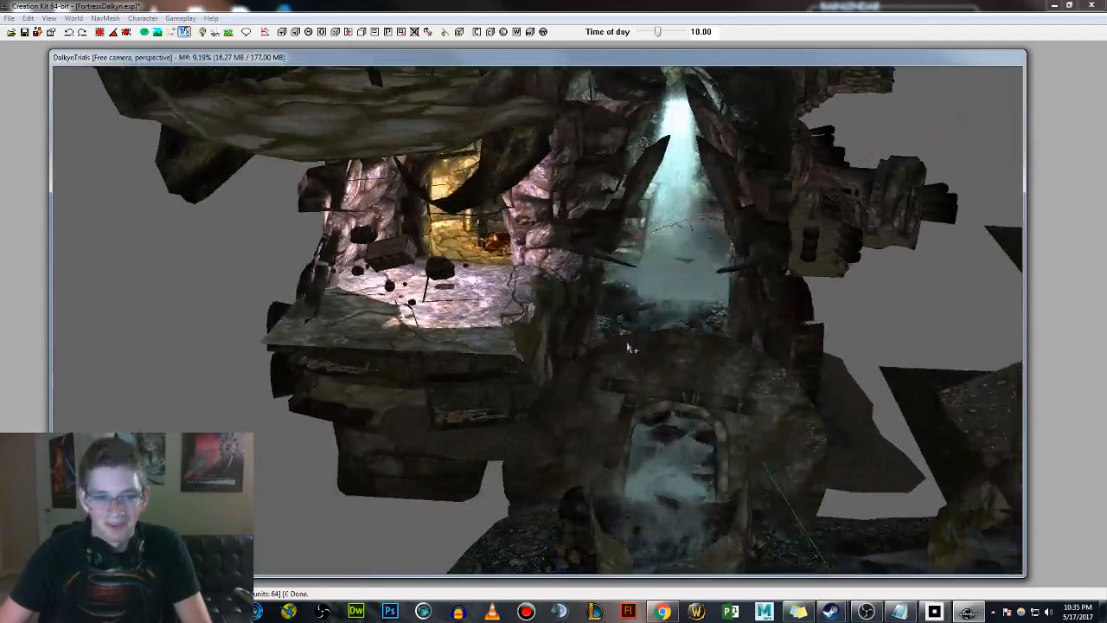
pyautogui.scroll(6, 628, 349)
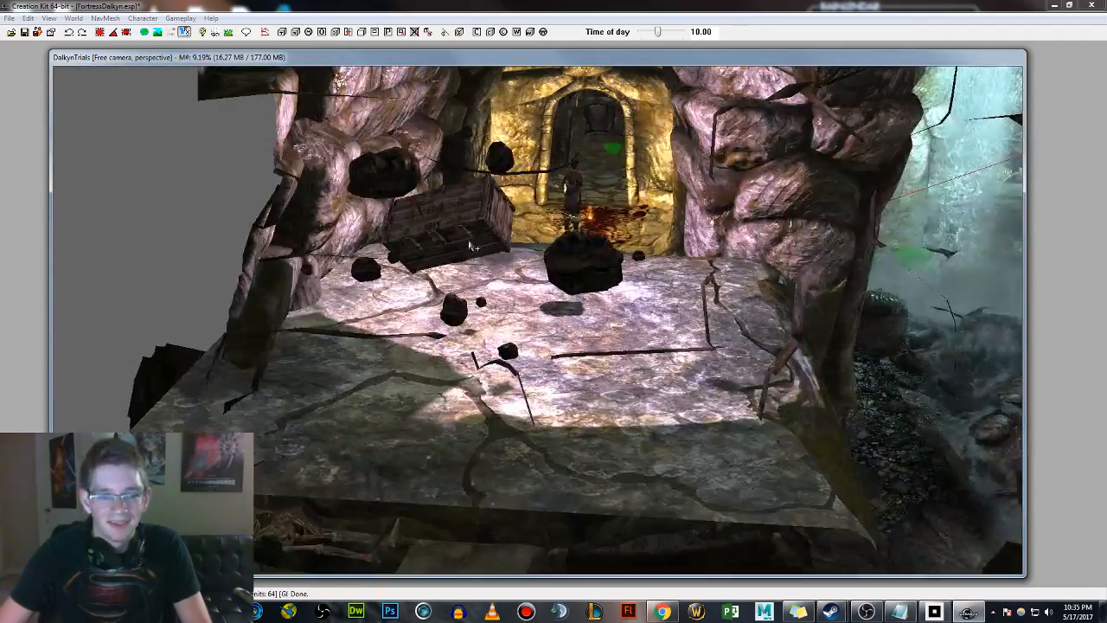
pyautogui.click(473, 230)
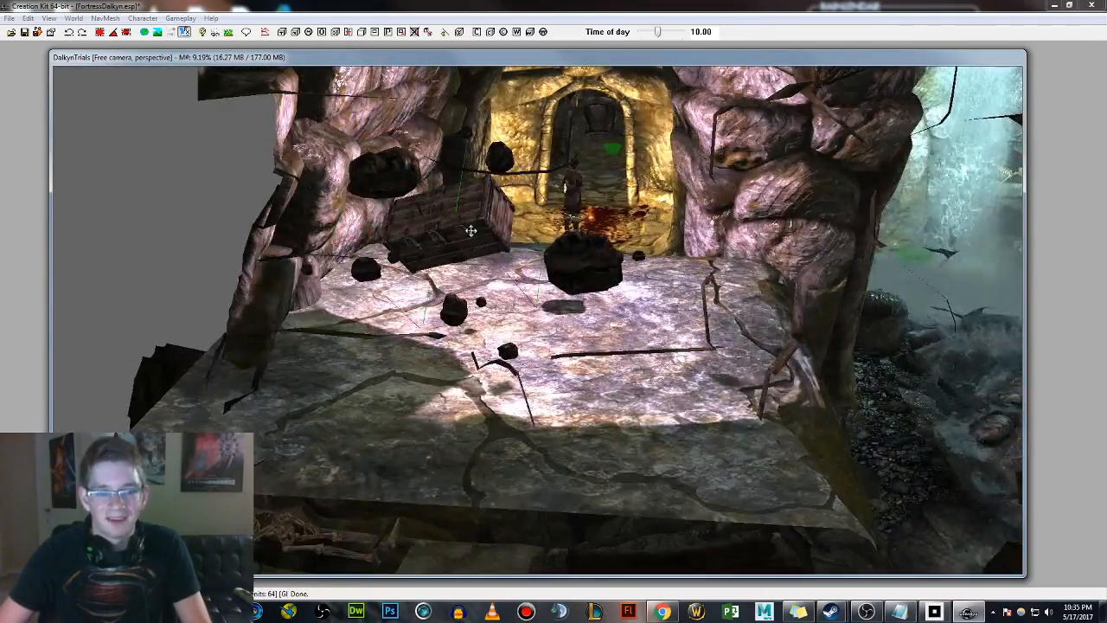
pyautogui.keyDown('shift'); pyautogui.moveTo(472, 230); pyautogui.dragTo(640, 216, button='middle'); pyautogui.keyUp('shift')
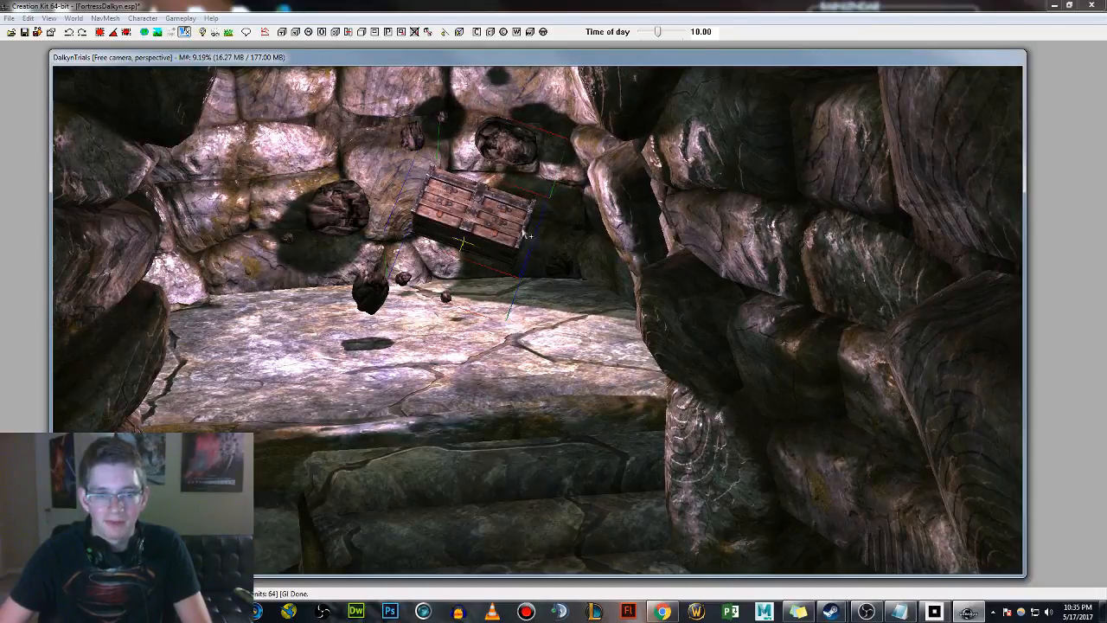
pyautogui.moveTo(555, 237); pyautogui.dragTo(623, 348, button='middle')
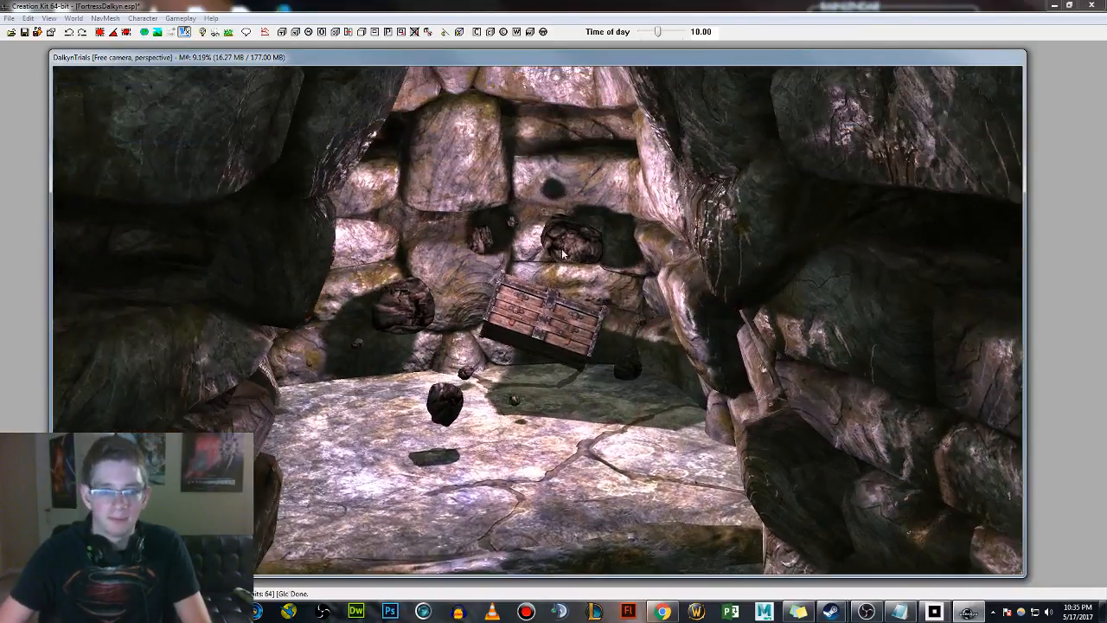
pyautogui.keyDown('shift'); pyautogui.moveTo(648, 404); pyautogui.dragTo(599, 300, button='middle'); pyautogui.keyUp('shift')
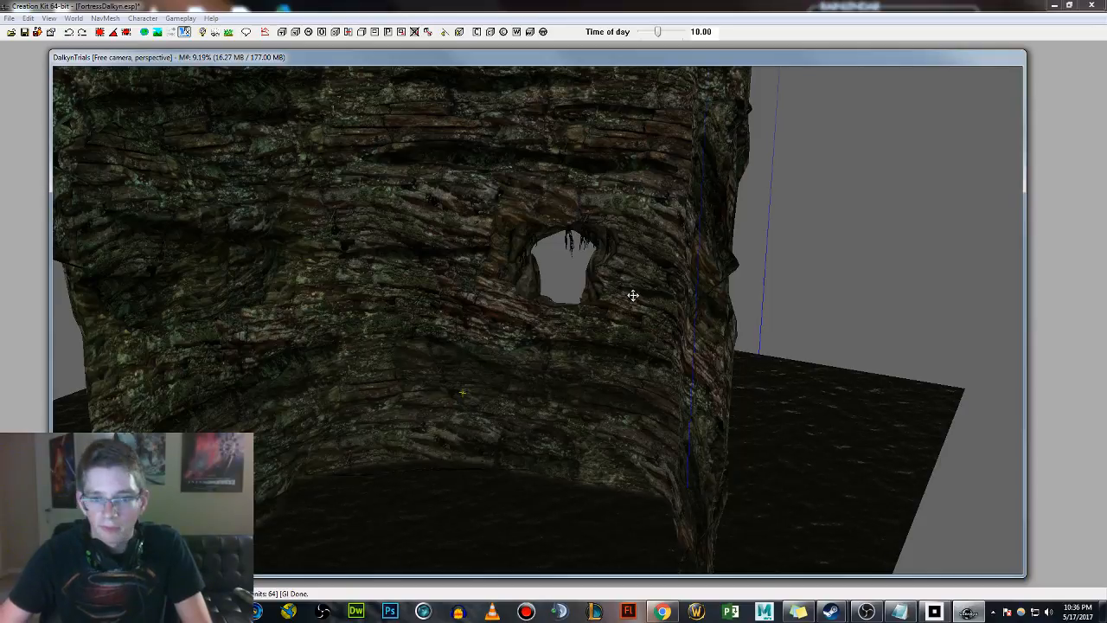
# Add an arched stone doorway piece at the opening high in the pool room's cliff wall and rotate it to face the room.
pyautogui.scroll(3, 633, 295)
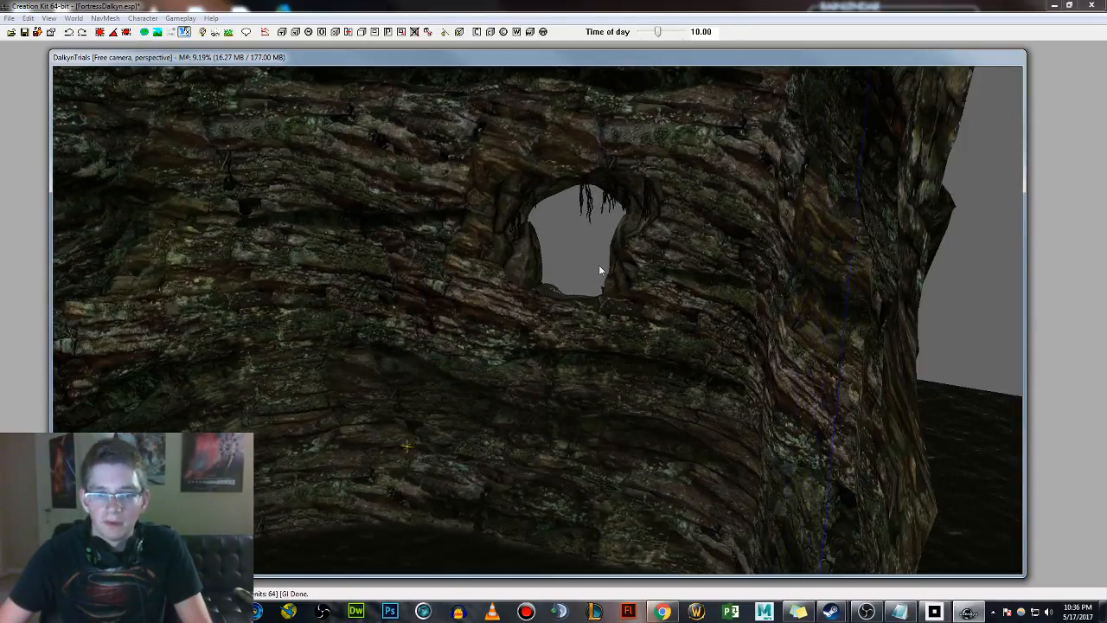
pyautogui.keyDown('shift'); pyautogui.moveTo(623, 247); pyautogui.dragTo(637, 296, button='middle'); pyautogui.keyUp('shift')
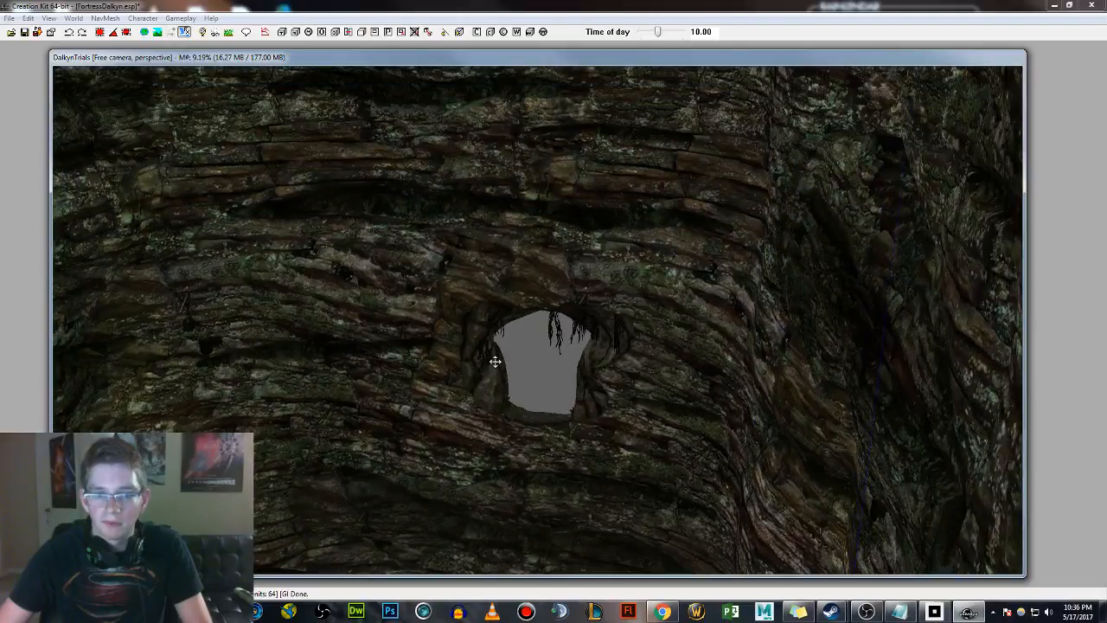
pyautogui.keyDown('shift'); pyautogui.moveTo(495, 362); pyautogui.dragTo(596, 350, button='middle'); pyautogui.keyUp('shift')
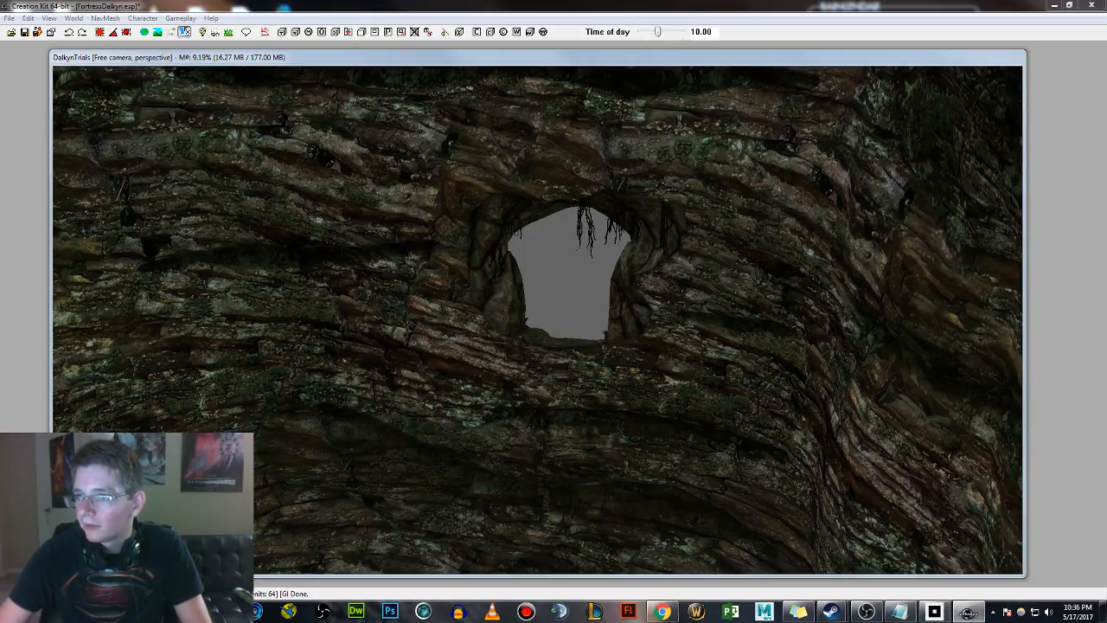
pyautogui.click(595, 340)
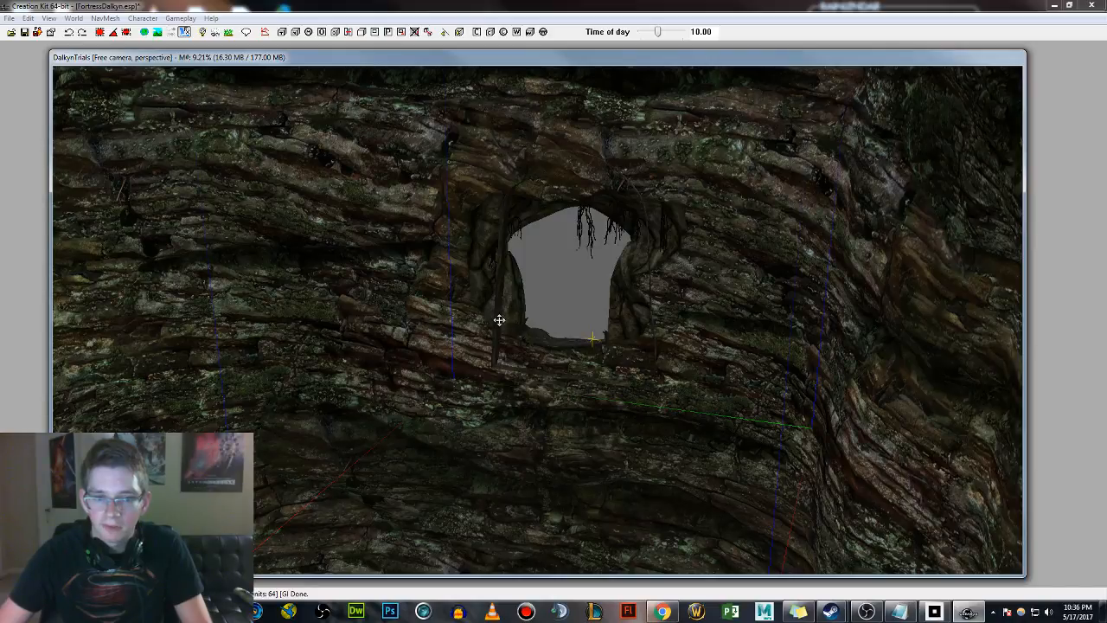
pyautogui.hotkey('ctrl', 'q')
pyautogui.moveTo(499, 320); pyautogui.dragTo(605, 320, button='right')
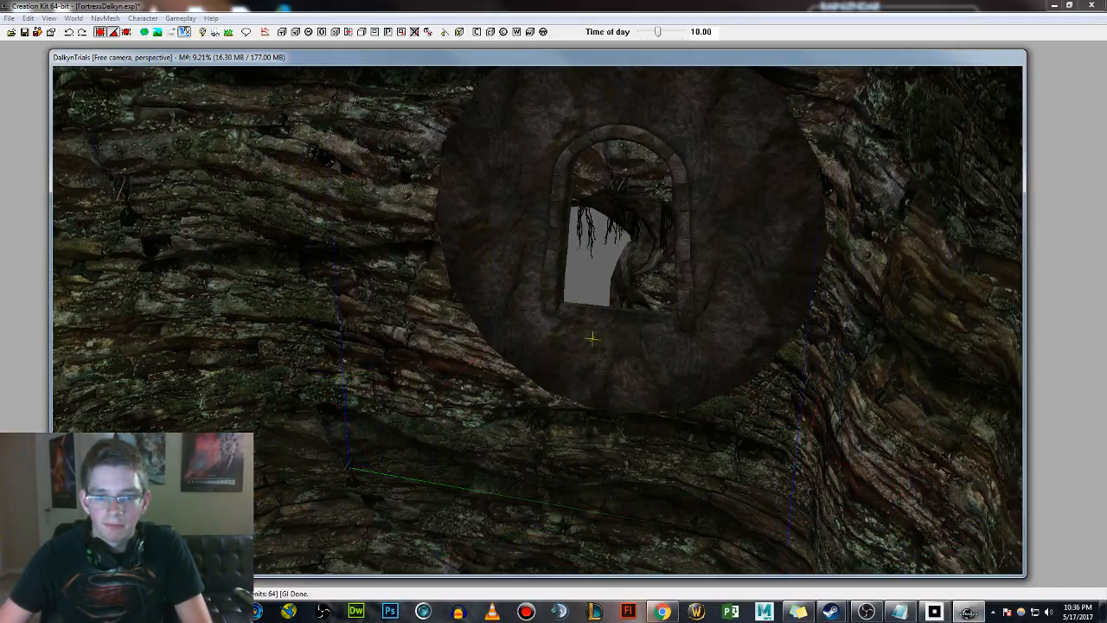
# Move the arched stone doorway into the cliff wall opening so that its frame sits behind the rocks and roots.
pyautogui.moveTo(672, 357)
pyautogui.mouseDown()
pyautogui.moveTo(621, 255)
pyautogui.moveTo(607, 265)
pyautogui.moveTo(647, 269)
pyautogui.mouseUp()
pyautogui.press('q')
pyautogui.moveTo(568, 251); pyautogui.dragTo(543, 374)
pyautogui.press('z')
pyautogui.press('shift')
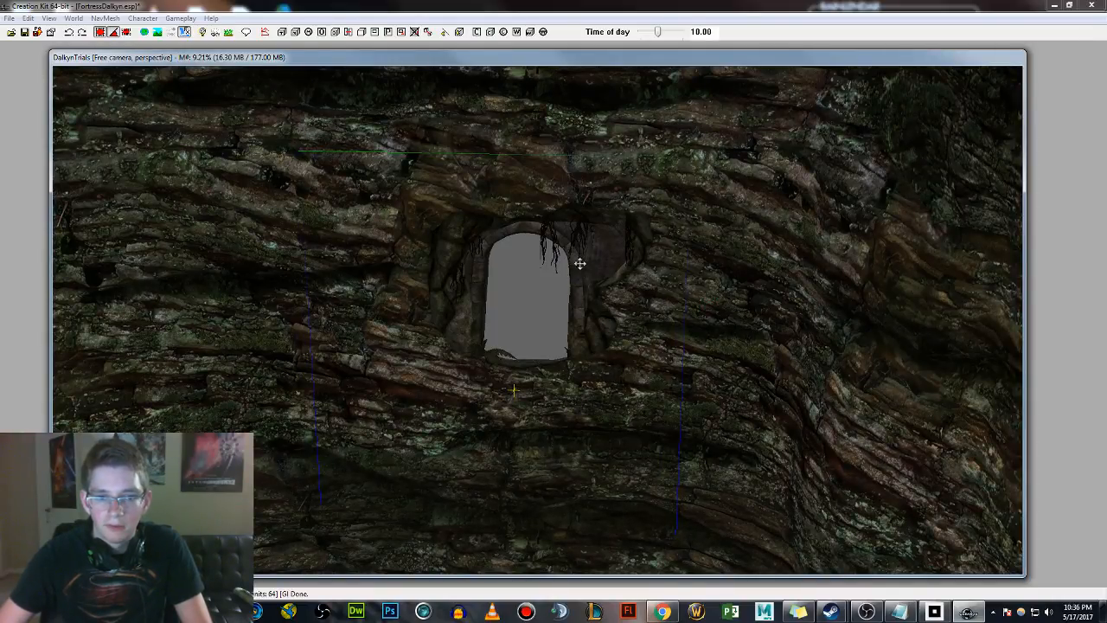
pyautogui.moveTo(580, 263); pyautogui.dragTo(583, 260)
# Check from several angles and distances how the stone doorway fits in the rocky opening and the surrounding cliff wall.
pyautogui.scroll(6, 571, 262)
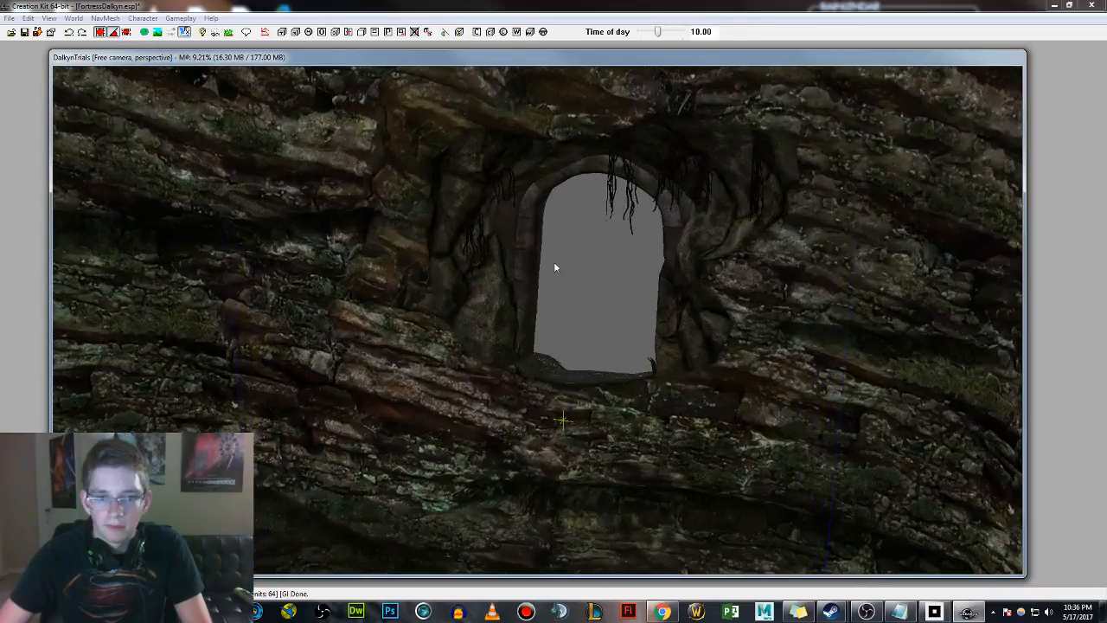
pyautogui.press('shift')
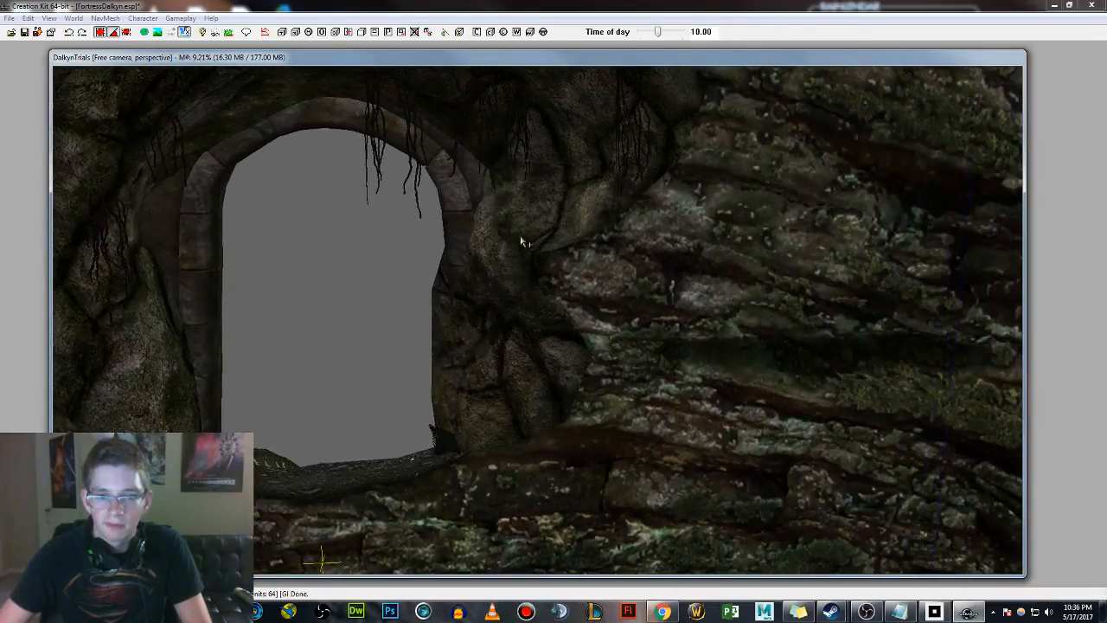
pyautogui.press('shift')
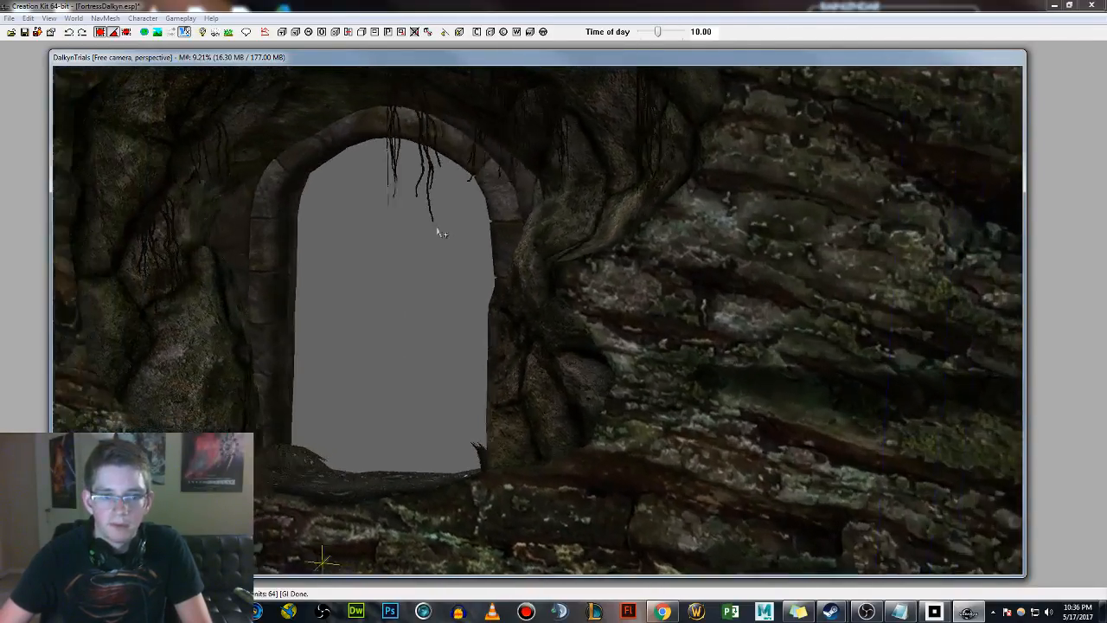
pyautogui.press('shift')
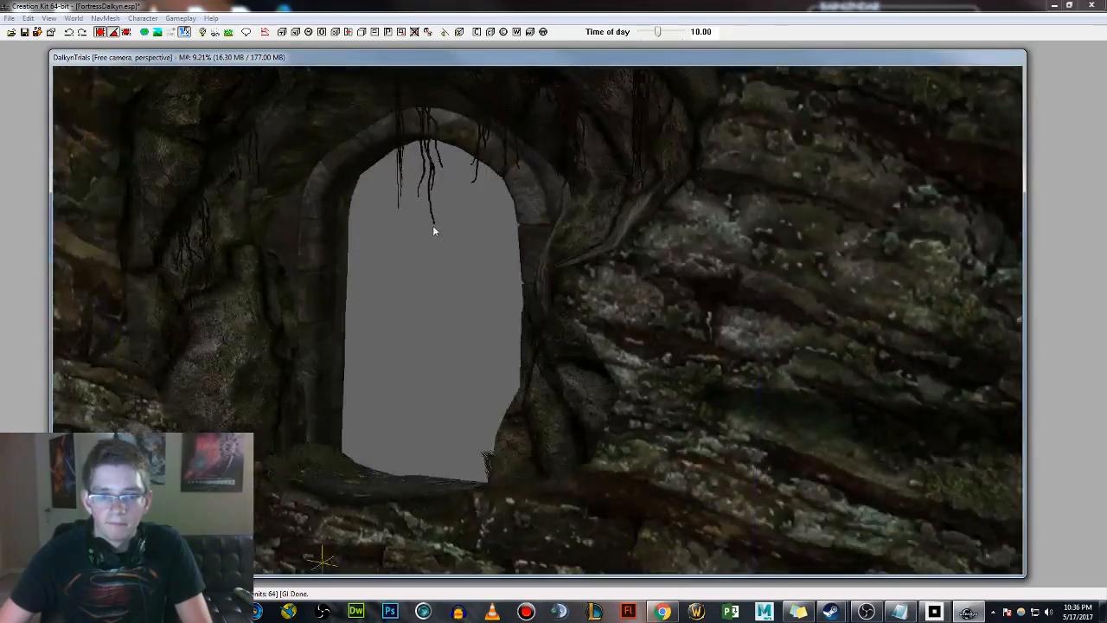
pyautogui.press('shift')
pyautogui.scroll(-3, 448, 251)
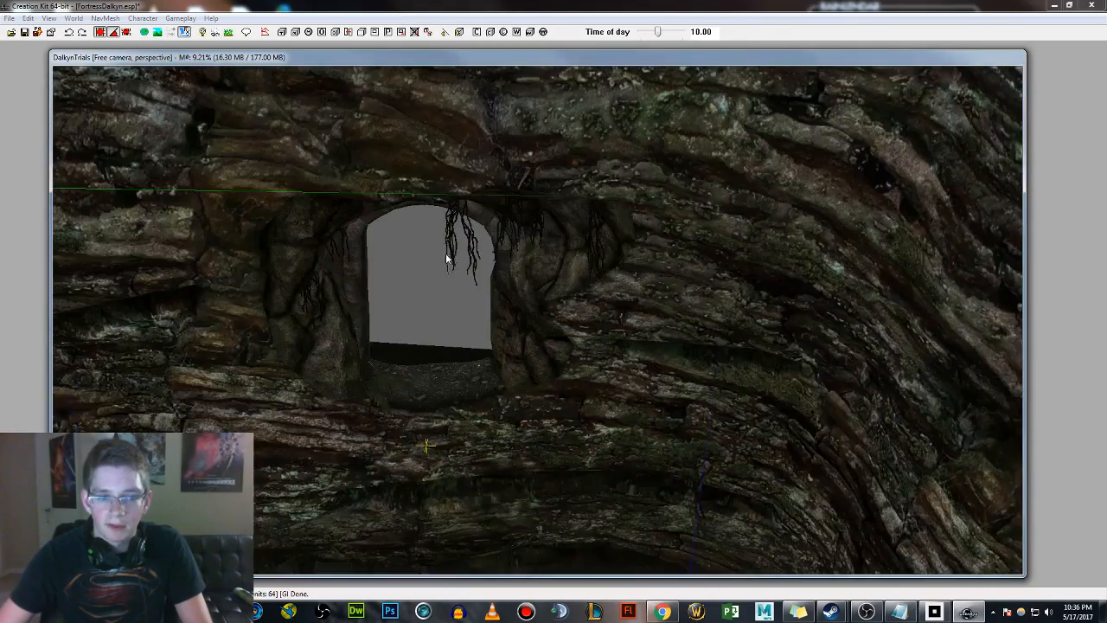
pyautogui.press('shift')
pyautogui.press('shift')
pyautogui.scroll(-3, 450, 242)
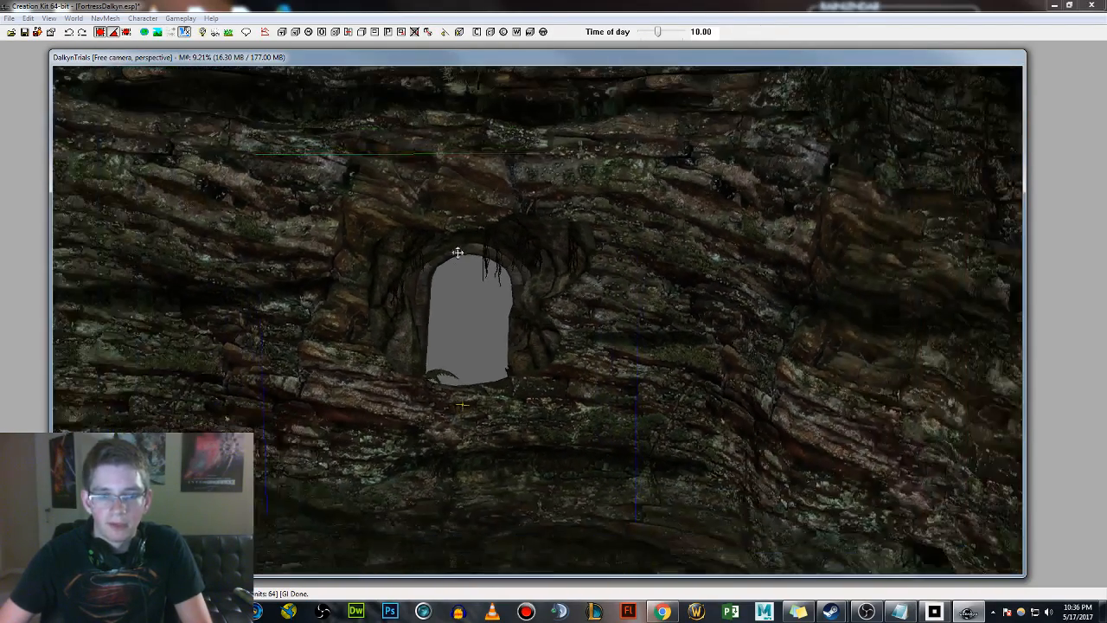
pyautogui.scroll(3, 456, 256)
pyautogui.press('shift')
pyautogui.scroll(-3, 454, 264)
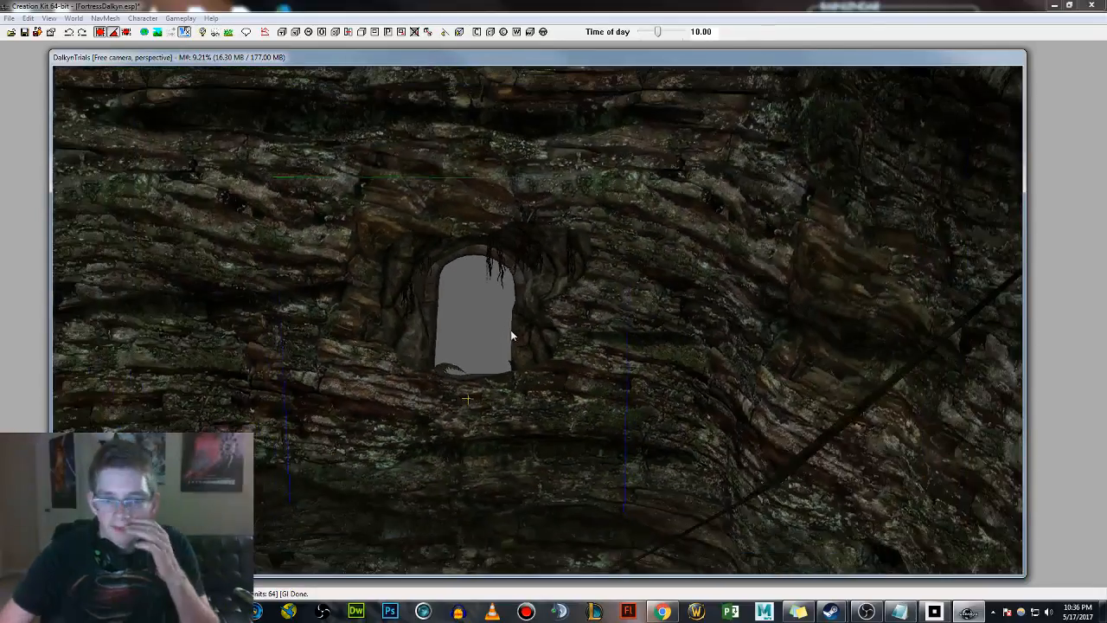
pyautogui.press('shift')
pyautogui.press('shift')
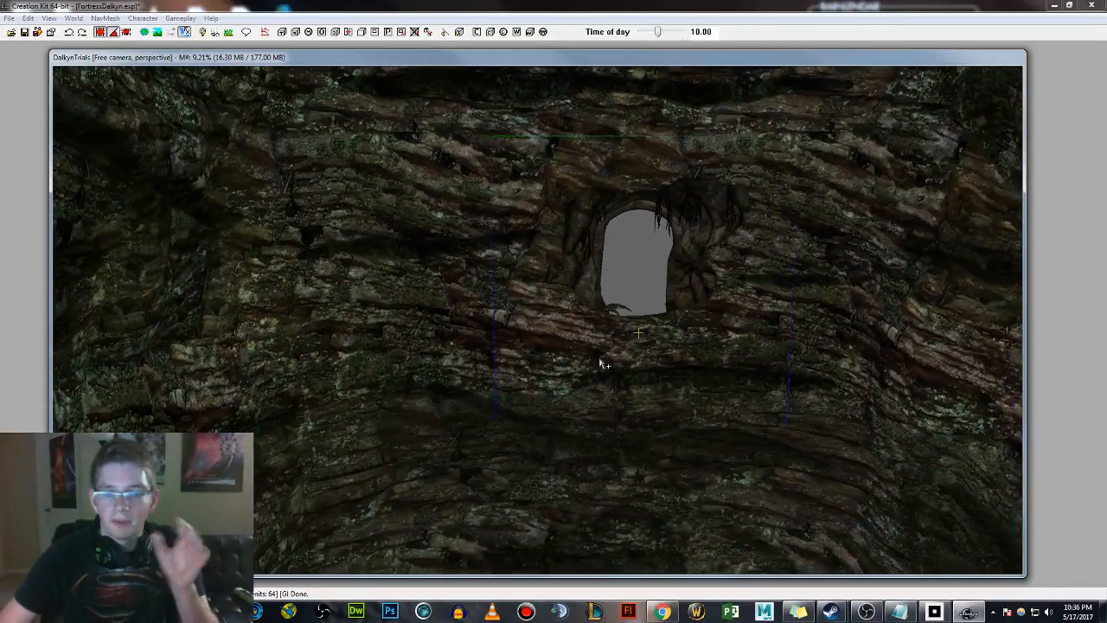
pyautogui.scroll(-3, 651, 382)
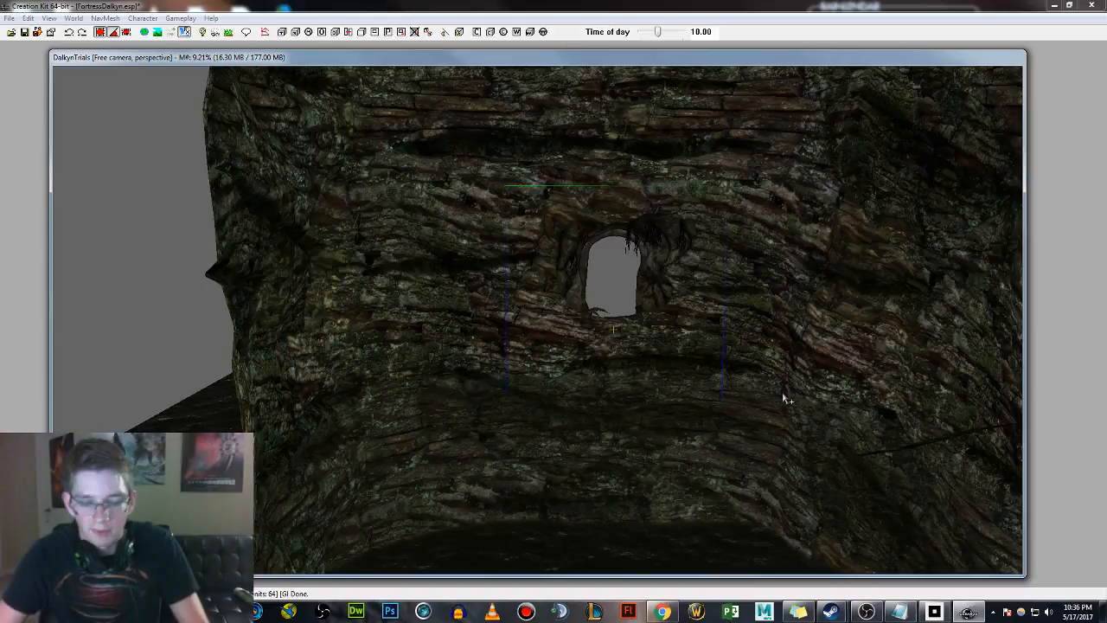
pyautogui.press('shift')
pyautogui.press('shift')
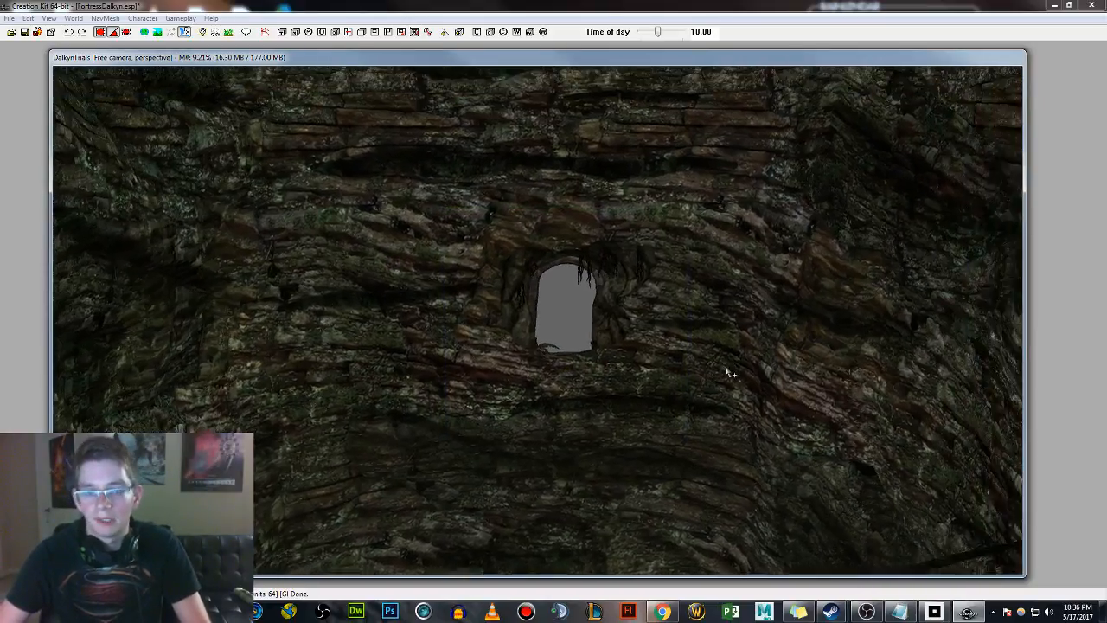
# Lower the pool room's water plane so that it meets the cliff walls farther below the doorway.
pyautogui.click(635, 334)
pyautogui.press('shift')
pyautogui.press('shift')
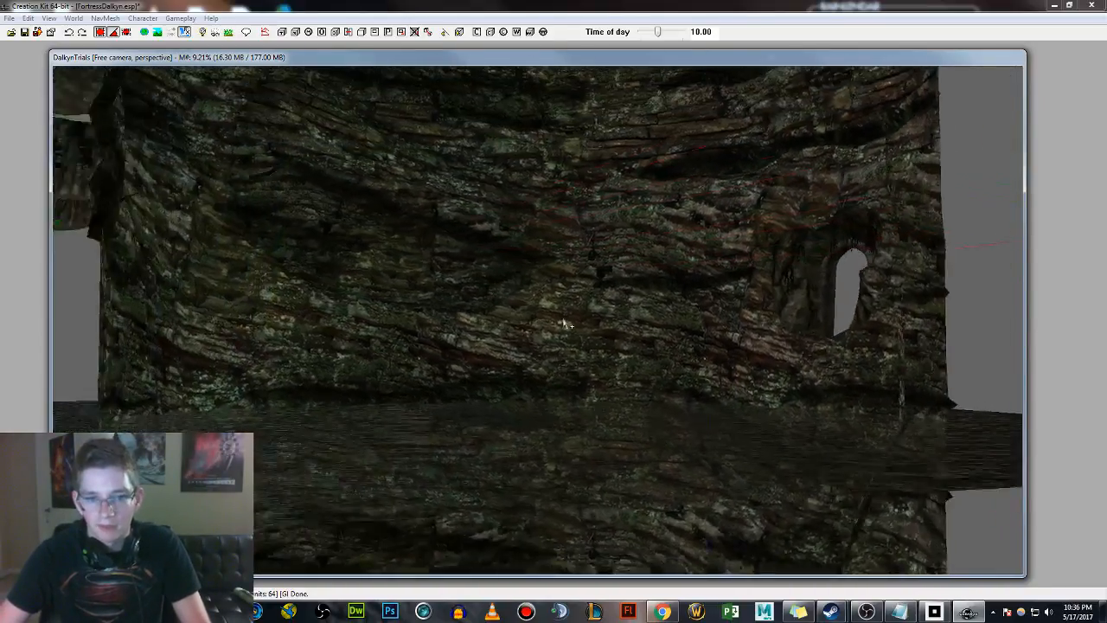
pyautogui.press('shift')
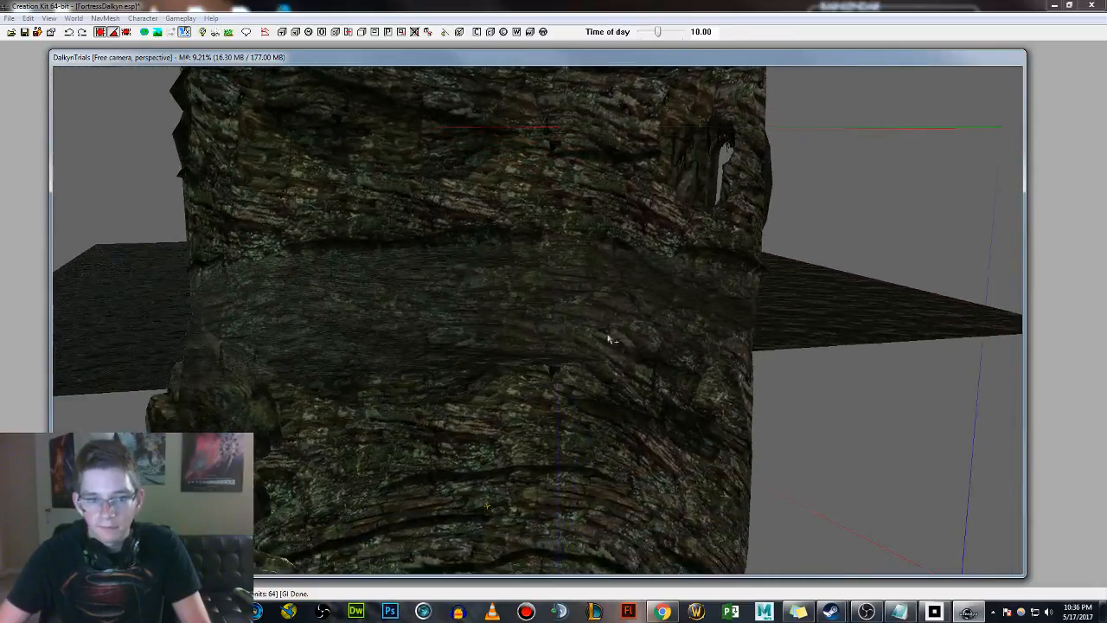
pyautogui.press('s')
pyautogui.moveTo(817, 301); pyautogui.dragTo(759, 346)
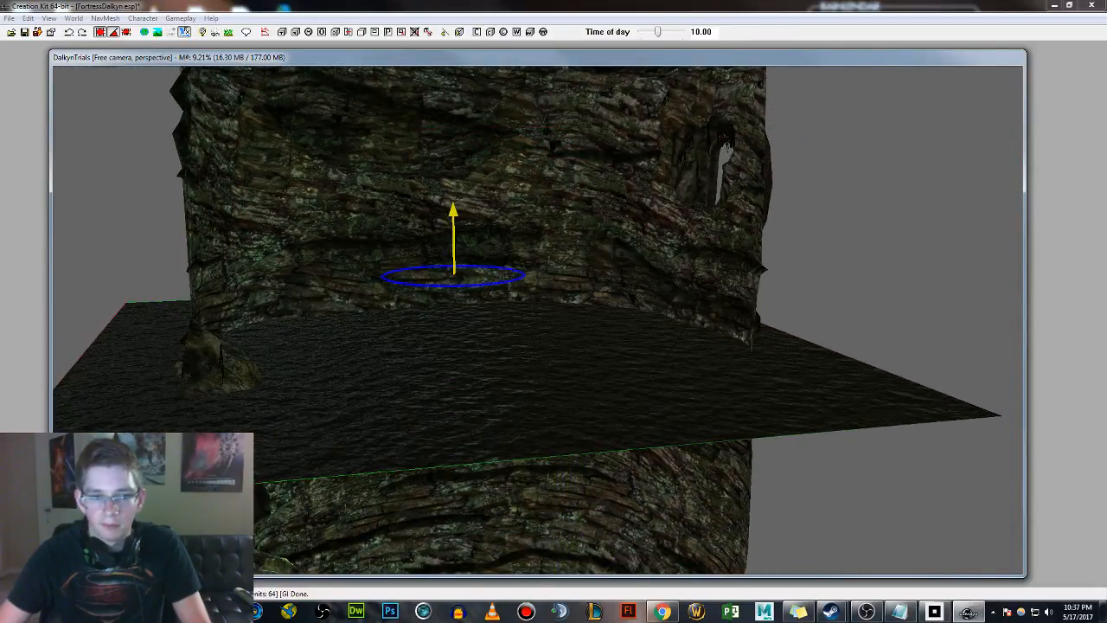
pyautogui.press('shift')
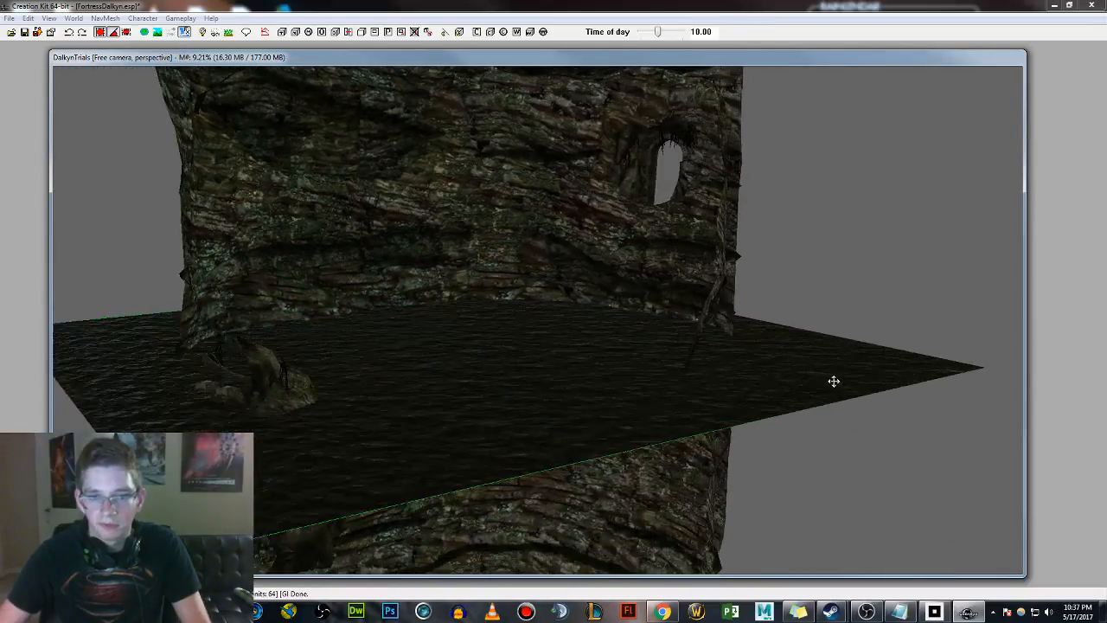
pyautogui.press('shift')
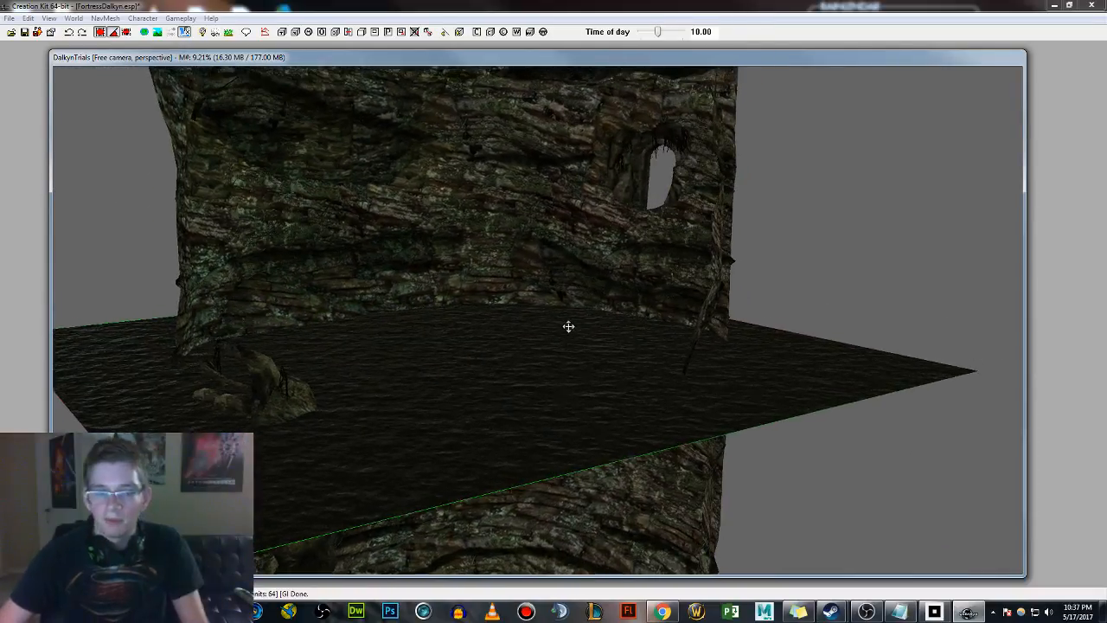
pyautogui.press('shift')
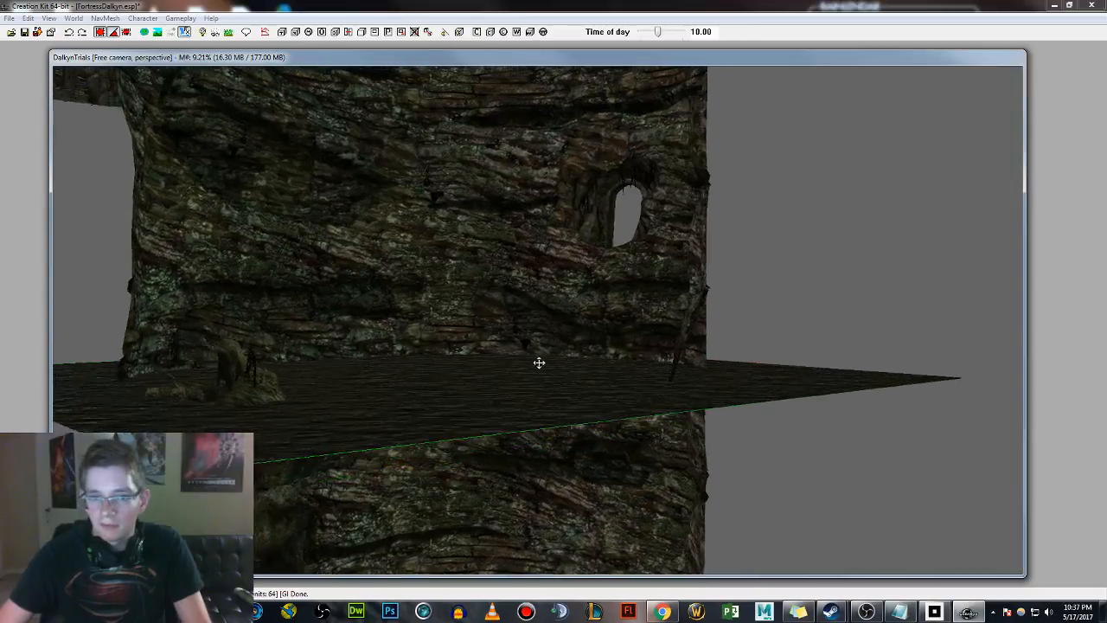
# Try a small stair piece at the waterline below the doorway, inspect it closely and remove it.
pyautogui.press('shift')
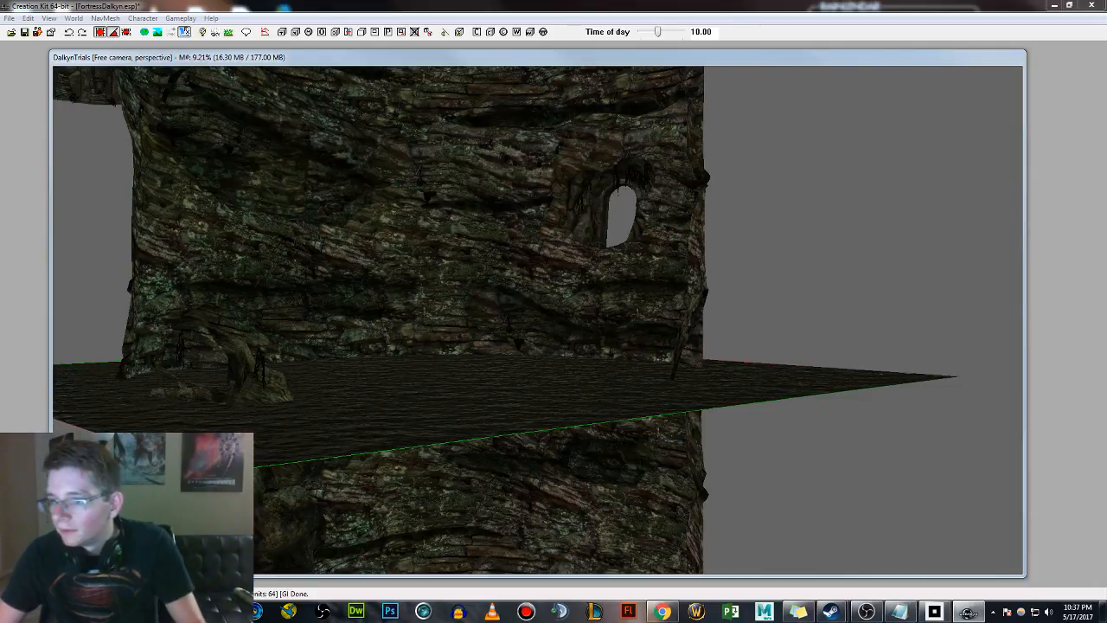
pyautogui.moveTo(587, 340); pyautogui.dragTo(580, 331)
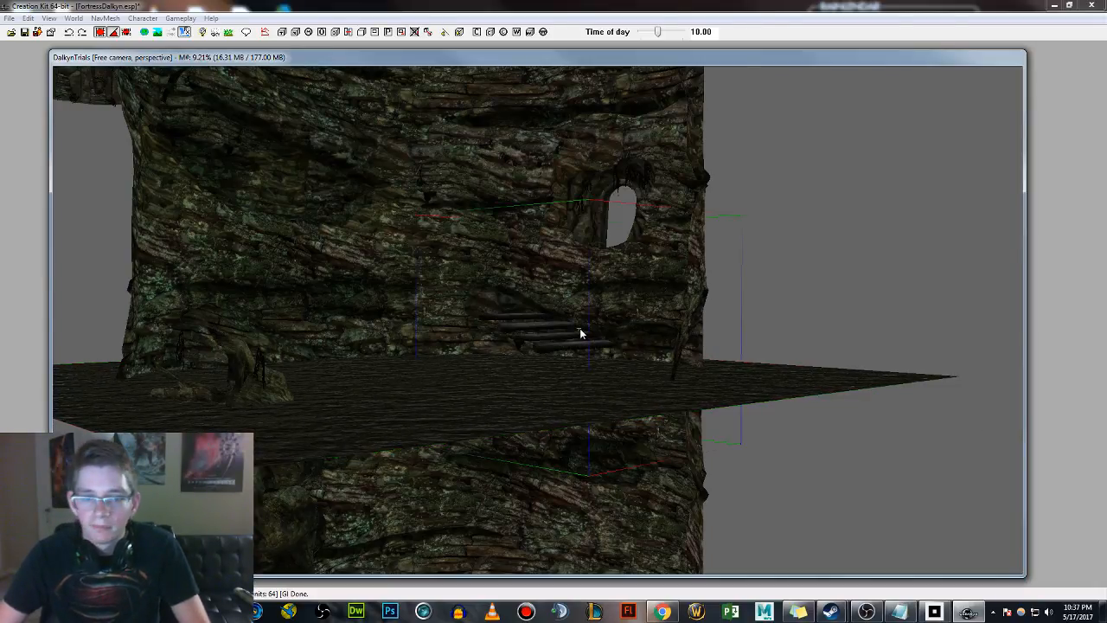
pyautogui.keyDown('shift'); pyautogui.moveTo(581, 332); pyautogui.dragTo(592, 348, button='middle'); pyautogui.keyUp('shift')
pyautogui.moveTo(553, 343); pyautogui.dragTo(609, 342, button='right')
pyautogui.press('Delete')
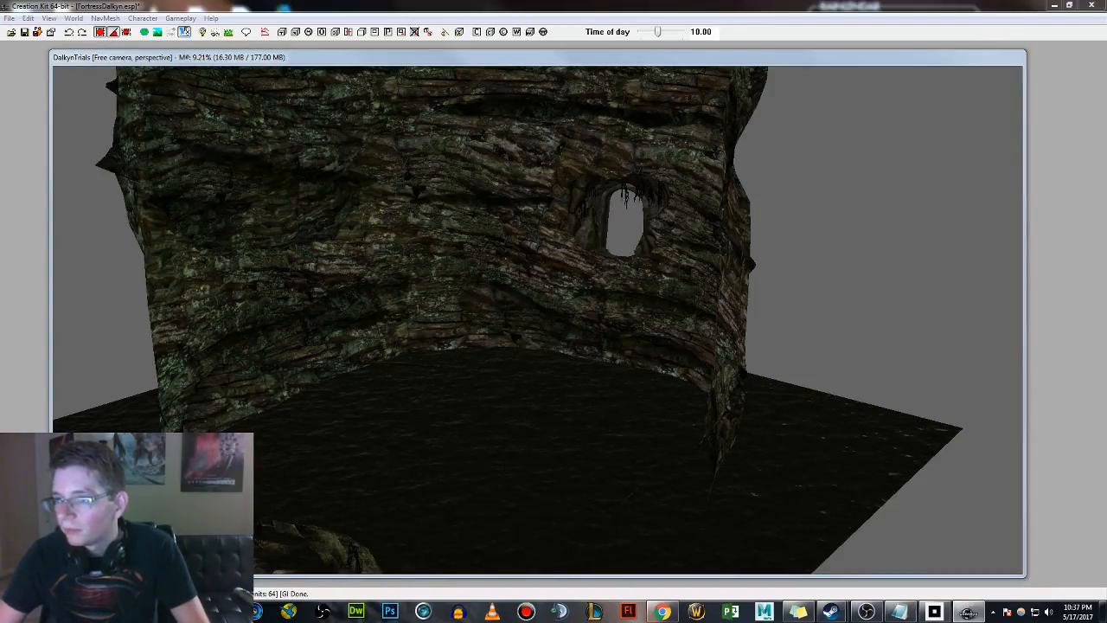
pyautogui.hotkey('ctrl', 'z')
pyautogui.scroll(5, 519, 346)
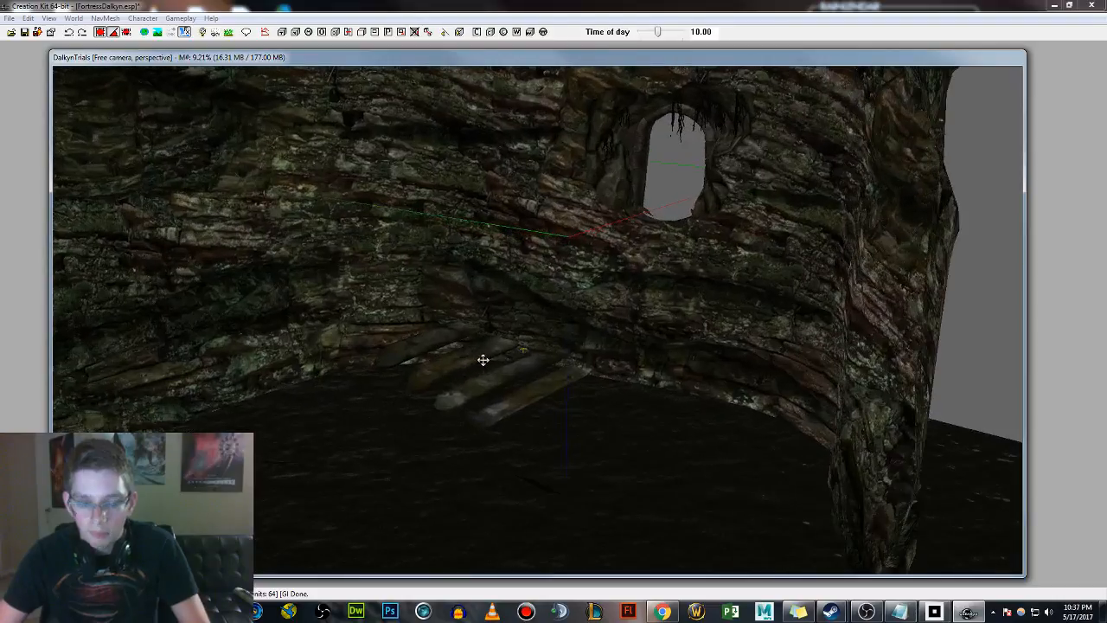
pyautogui.press('Delete')
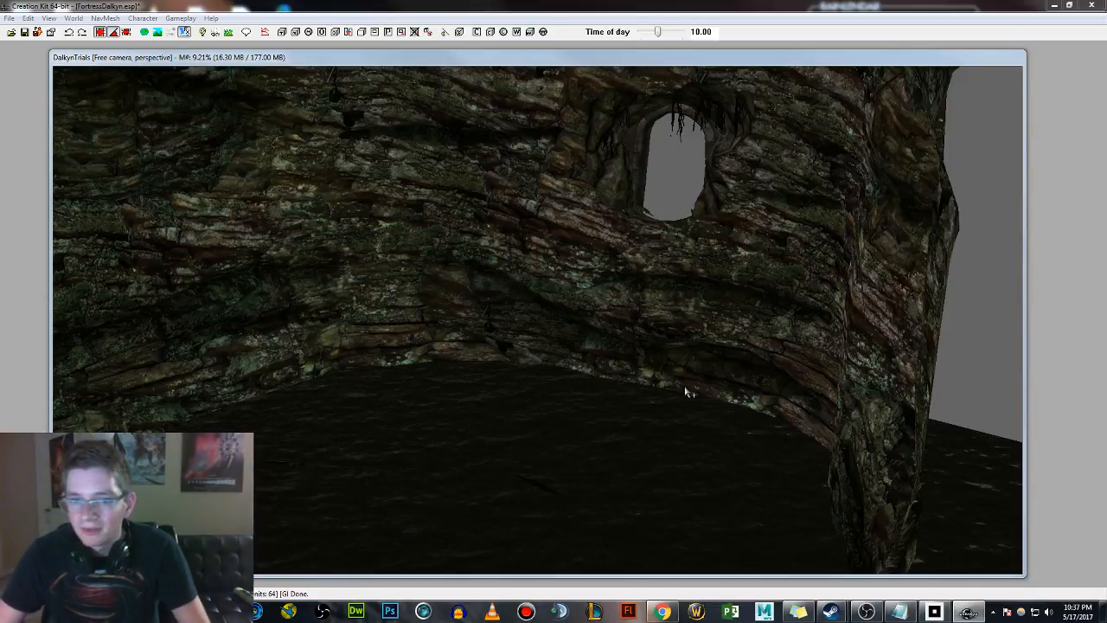
# Try a different small stair piece against the cliff wall just above the water, rotate it and delete it.
pyautogui.click(654, 326)
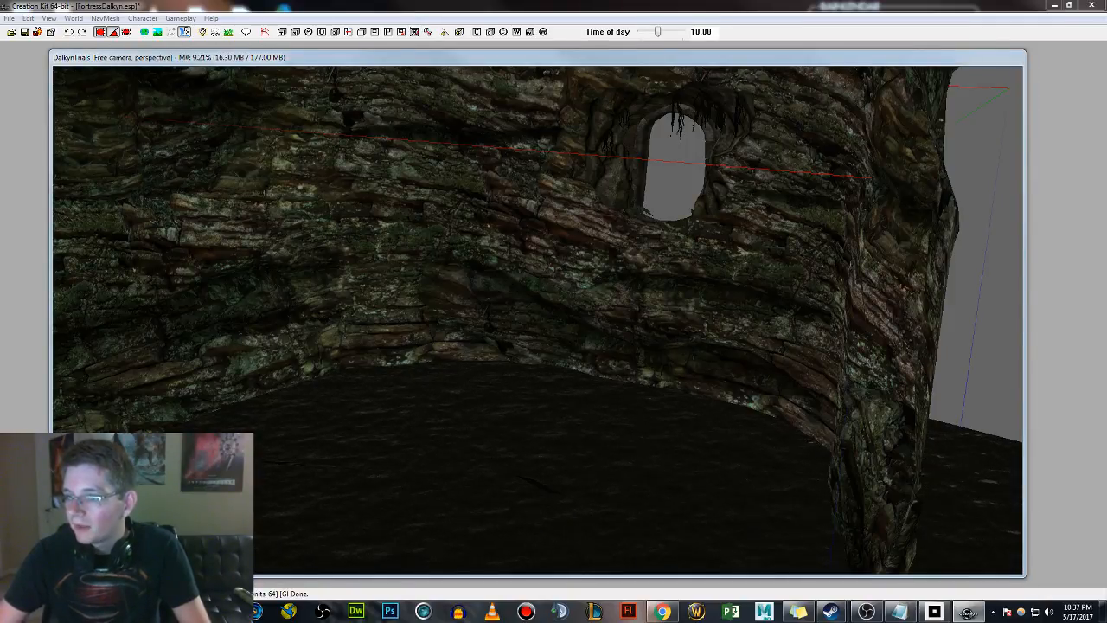
pyautogui.click(629, 352)
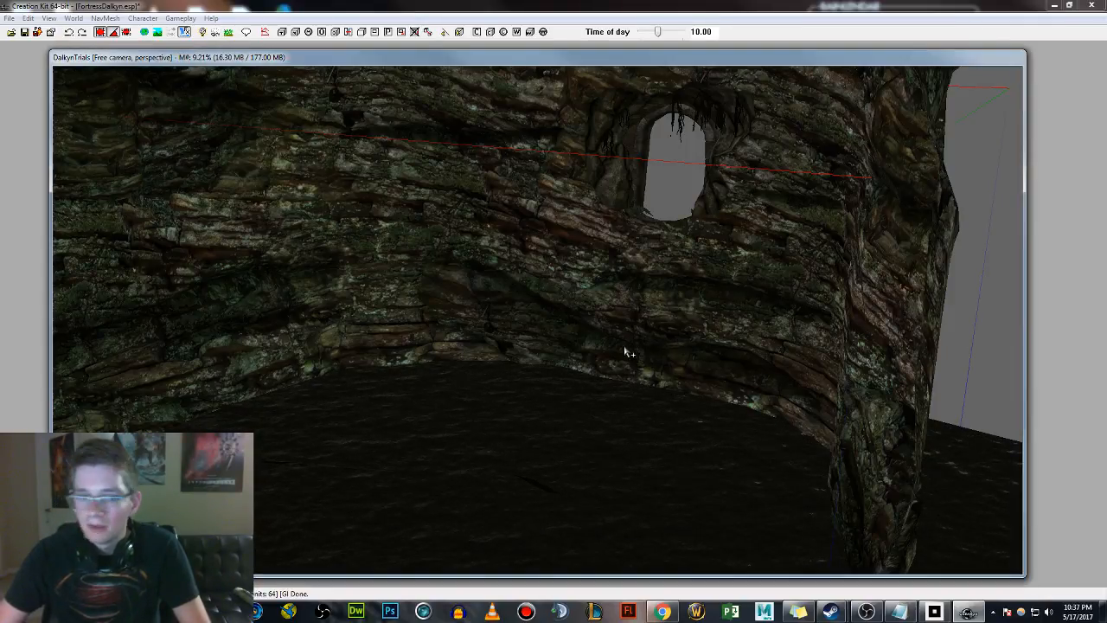
pyautogui.moveTo(625, 345); pyautogui.dragTo(624, 345, button='right')
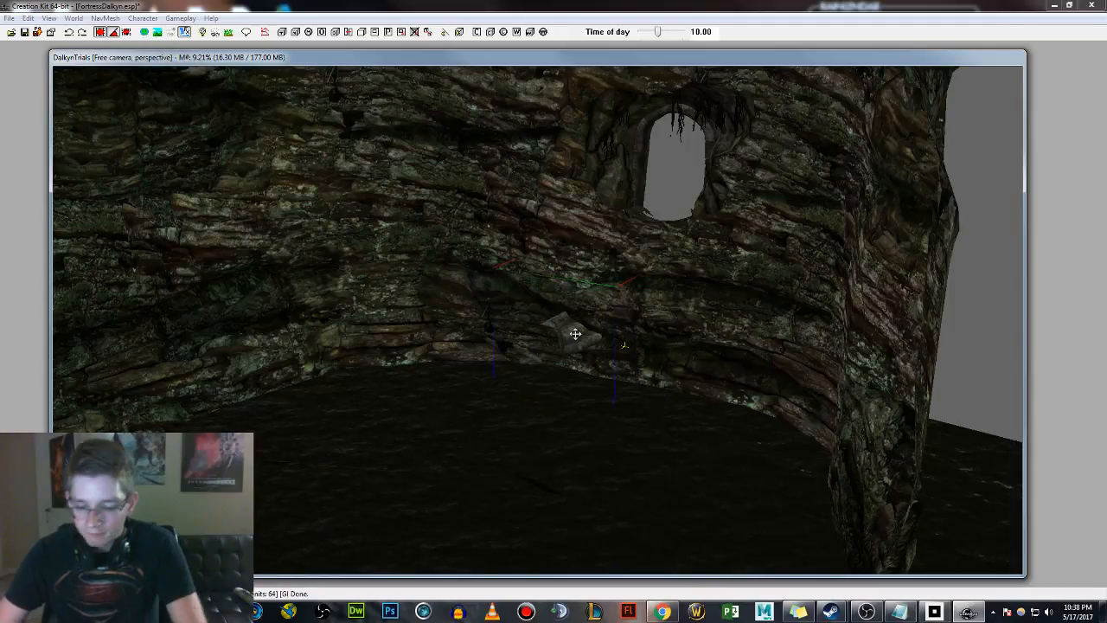
pyautogui.press('Delete')
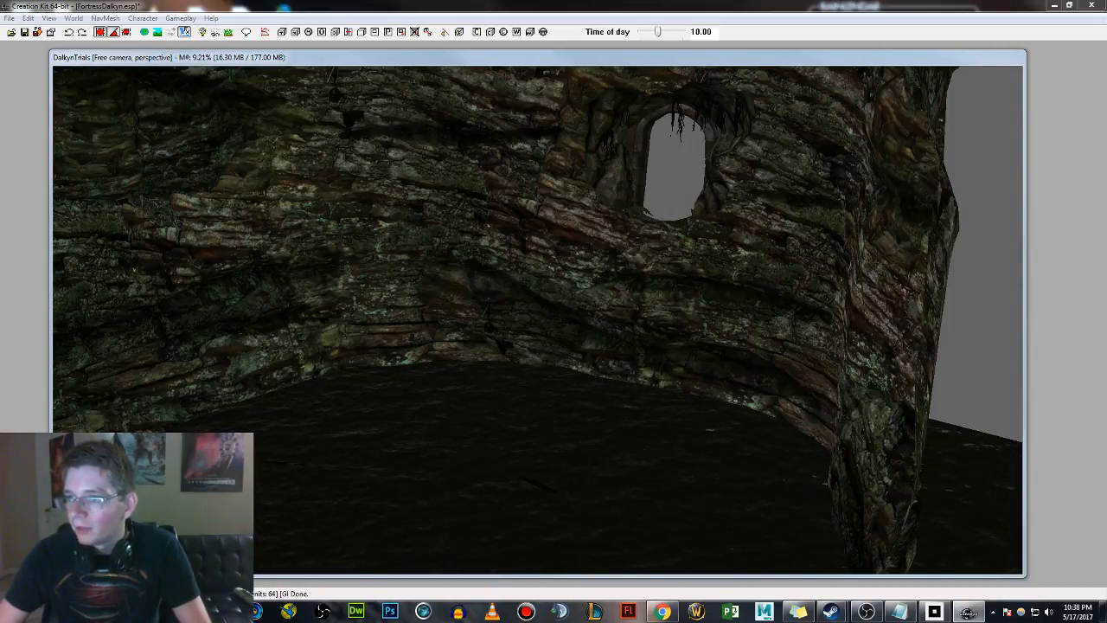
# Preview the stair pieces in the object list from NorPlatWallStair01 through the NorRmShaftMidStair series.
pyautogui.moveTo(1106, 130); pyautogui.dragTo(832, 137)
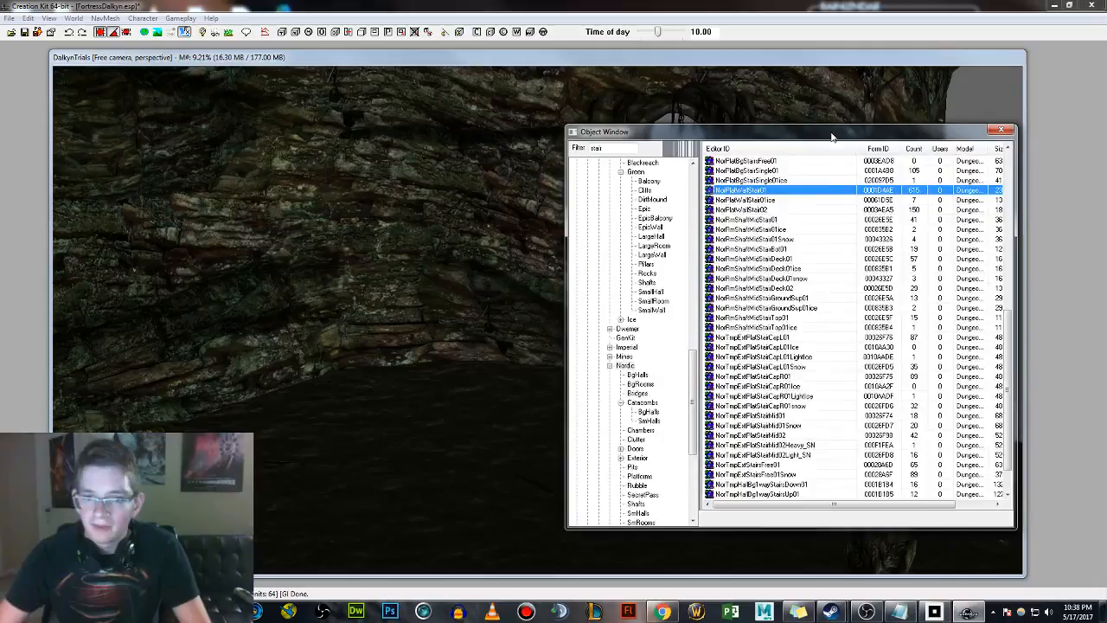
pyautogui.rightClick(765, 191)
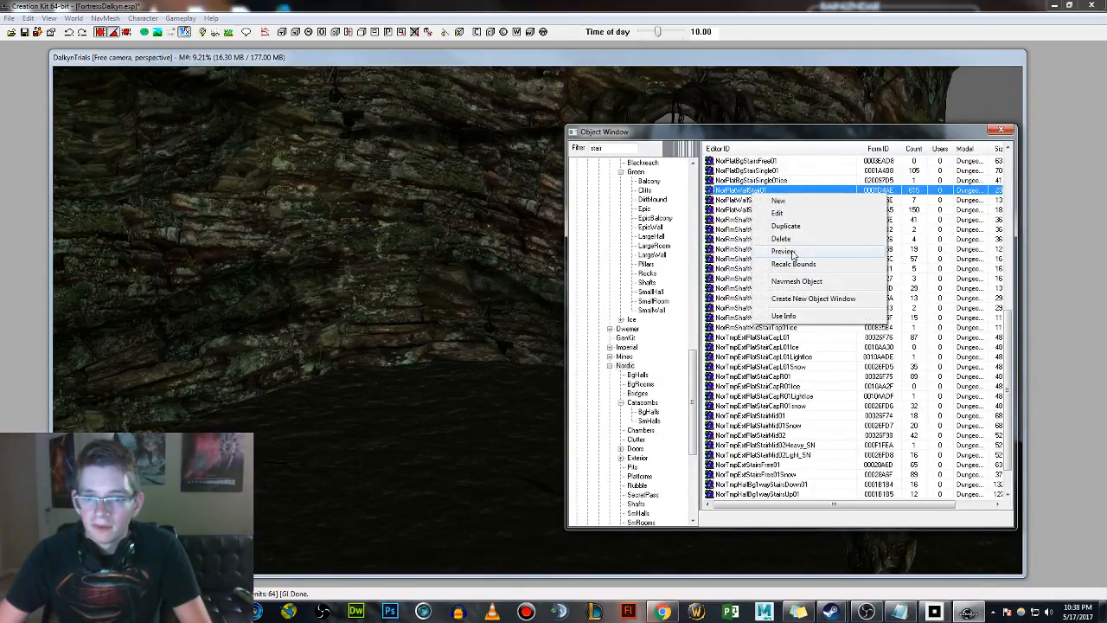
pyautogui.click(783, 251)
pyautogui.moveTo(343, 238); pyautogui.dragTo(339, 264)
pyautogui.click(776, 199)
pyautogui.press('Down')
pyautogui.press('Down')
pyautogui.press('Down')
pyautogui.press('Down')
pyautogui.press('Down')
pyautogui.press('Down')
pyautogui.press('Down')
pyautogui.press('Down')
pyautogui.press('Down')
pyautogui.press('Down')
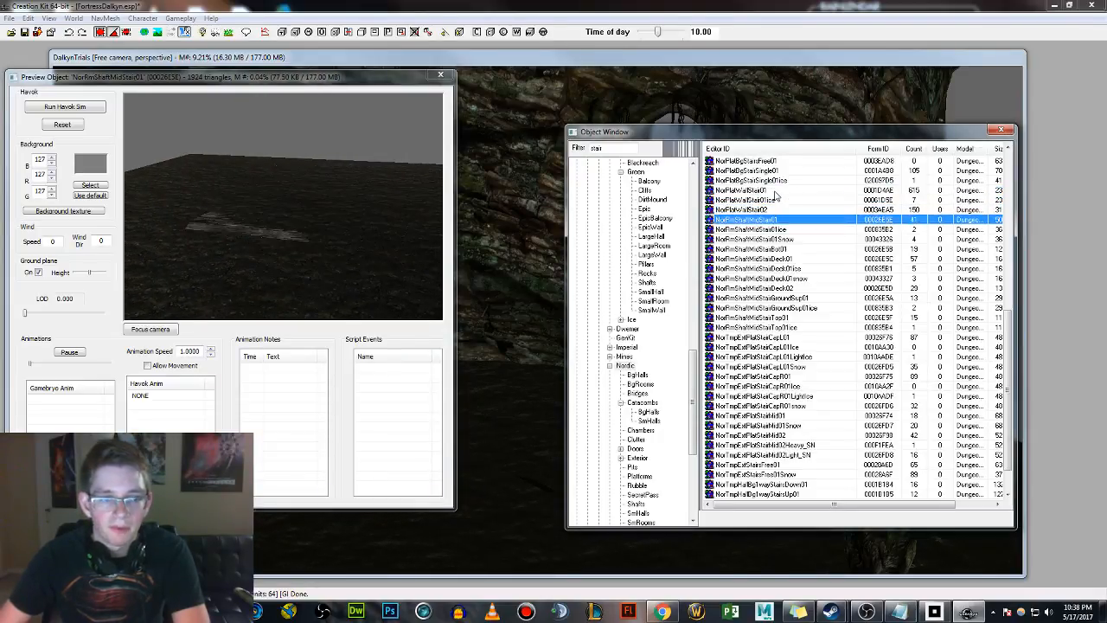
pyautogui.press('Down')
pyautogui.press('Down')
pyautogui.press('Down')
pyautogui.press('Down')
pyautogui.press('Down')
pyautogui.press('Down')
pyautogui.press('Down')
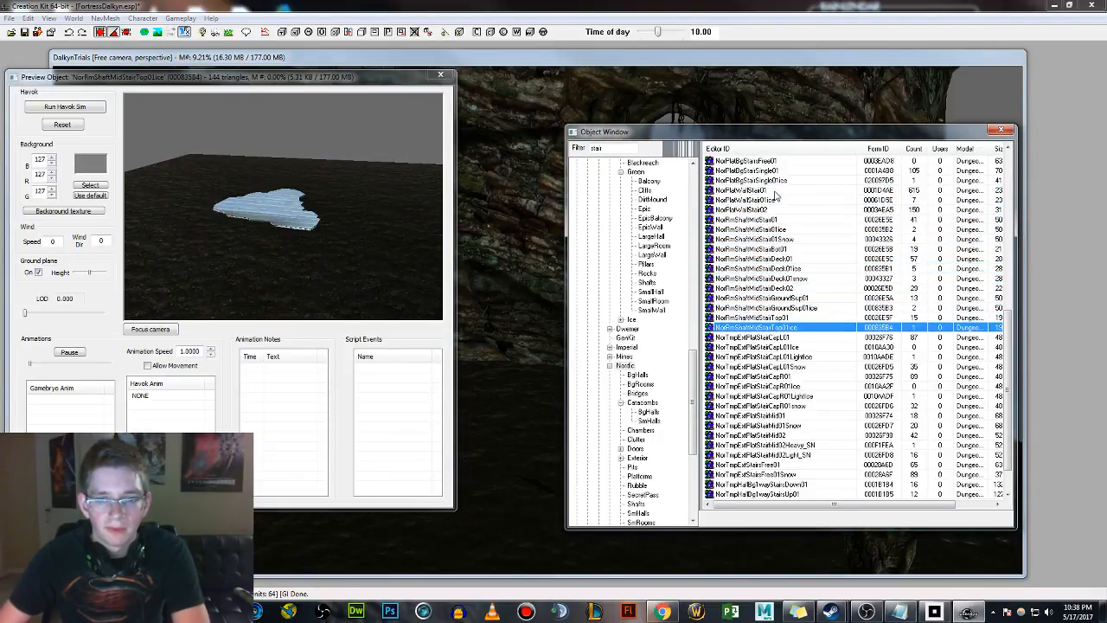
# Preview the NorTmpExtPlatStair pieces, examine NorTmpExtPlatStairMid02 up close, and clear the preview and object list from the scene view.
pyautogui.press('Down')
pyautogui.press('Down')
pyautogui.press('Down')
pyautogui.press('Down')
pyautogui.press('Down')
pyautogui.press('Down')
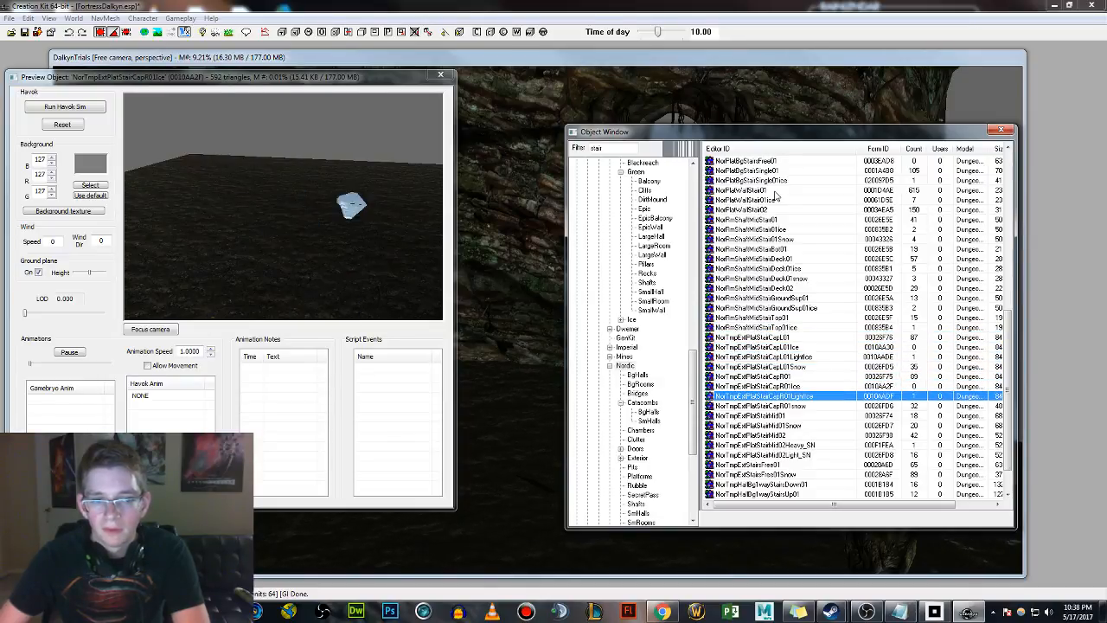
pyautogui.press('Up')
pyautogui.press('Up')
pyautogui.press('Down')
pyautogui.press('Down')
pyautogui.press('Down')
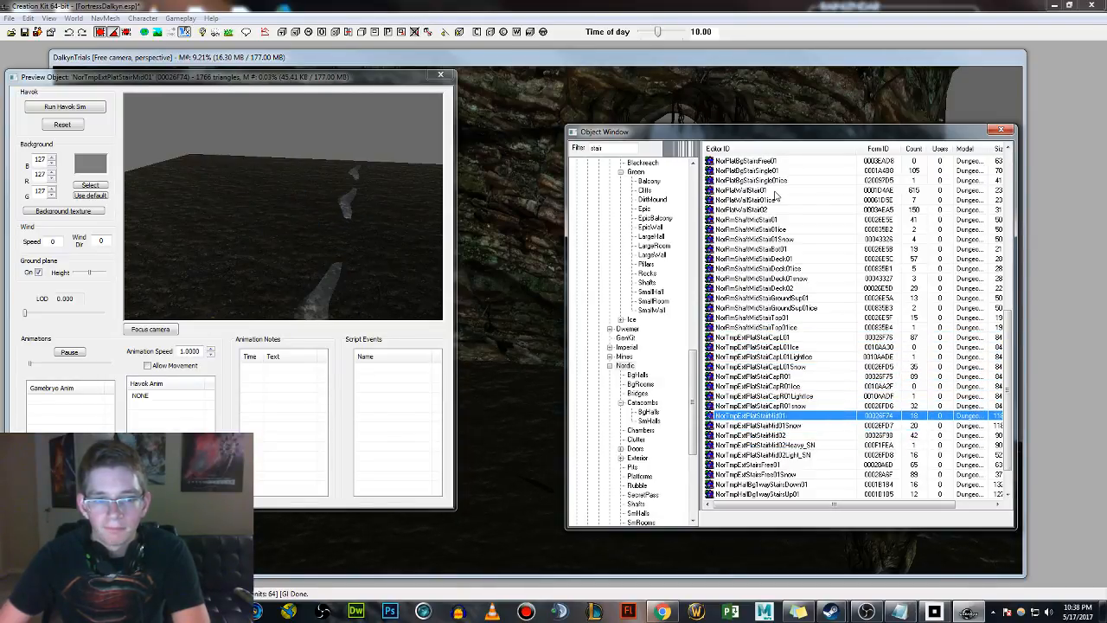
pyautogui.keyDown('shift'); pyautogui.moveTo(363, 303); pyautogui.dragTo(376, 332); pyautogui.keyUp('shift')
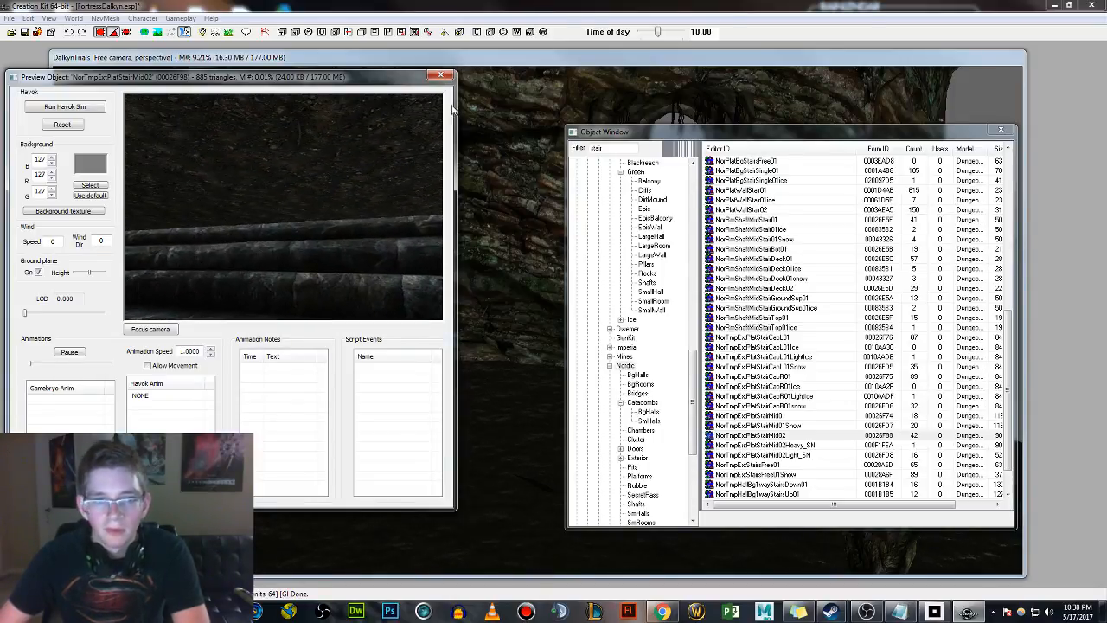
pyautogui.click(440, 76)
pyautogui.moveTo(576, 132); pyautogui.dragTo(1099, 158)
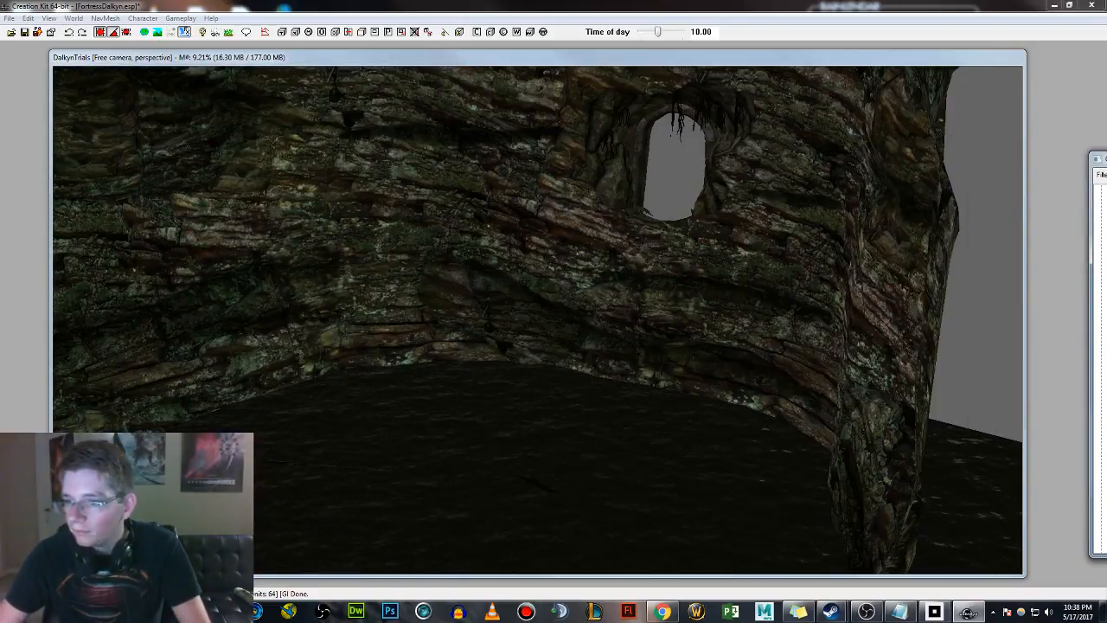
# Place a wide stair piece below the doorway, raise it above the water and rotate it so its steps descend into the pool.
pyautogui.moveTo(603, 372); pyautogui.dragTo(599, 367)
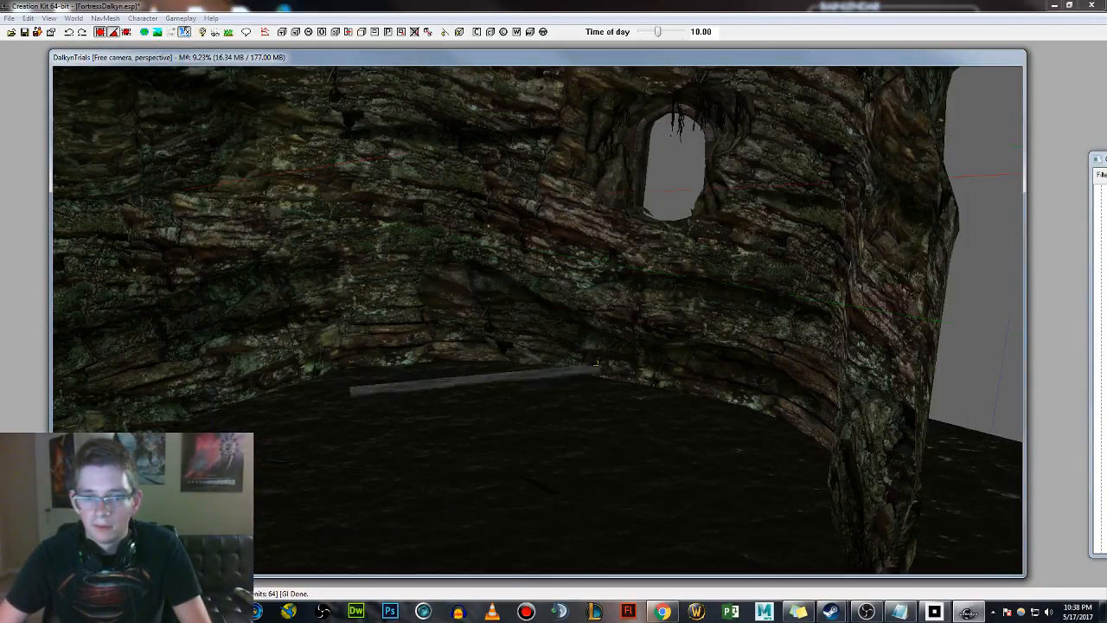
pyautogui.moveTo(597, 367); pyautogui.dragTo(599, 394, button='right')
pyautogui.press('z')
pyautogui.moveTo(609, 383); pyautogui.dragTo(610, 299)
pyautogui.moveTo(609, 299); pyautogui.dragTo(659, 352, button='right')
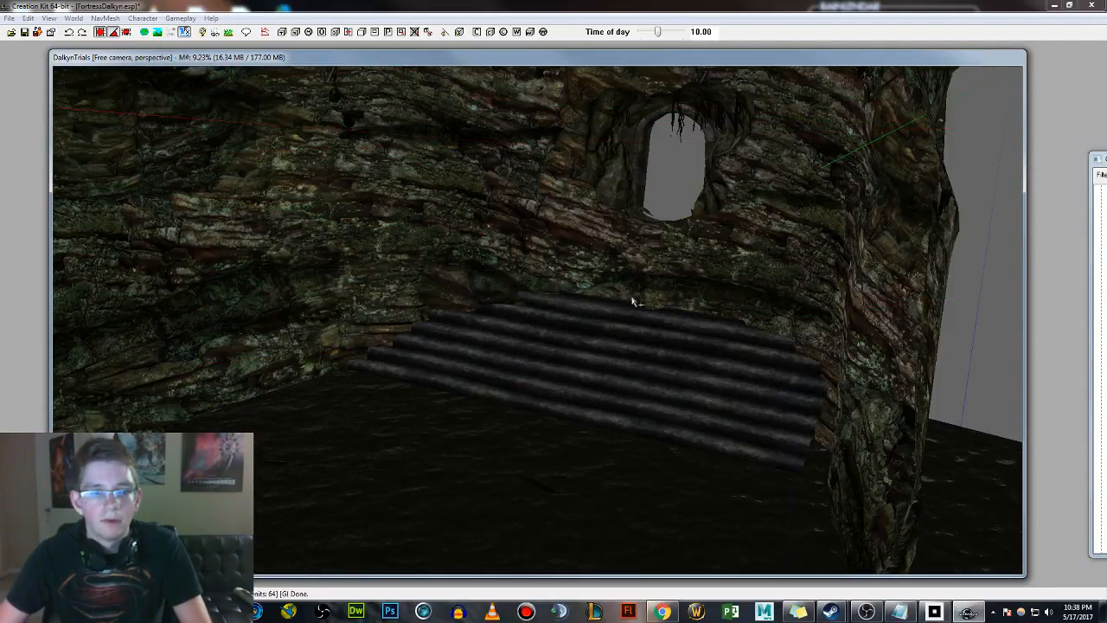
pyautogui.keyDown('shift'); pyautogui.moveTo(631, 301); pyautogui.dragTo(667, 313, button='middle'); pyautogui.keyUp('shift')
pyautogui.press('q')
pyautogui.moveTo(677, 358); pyautogui.dragTo(477, 303)
pyautogui.press('z')
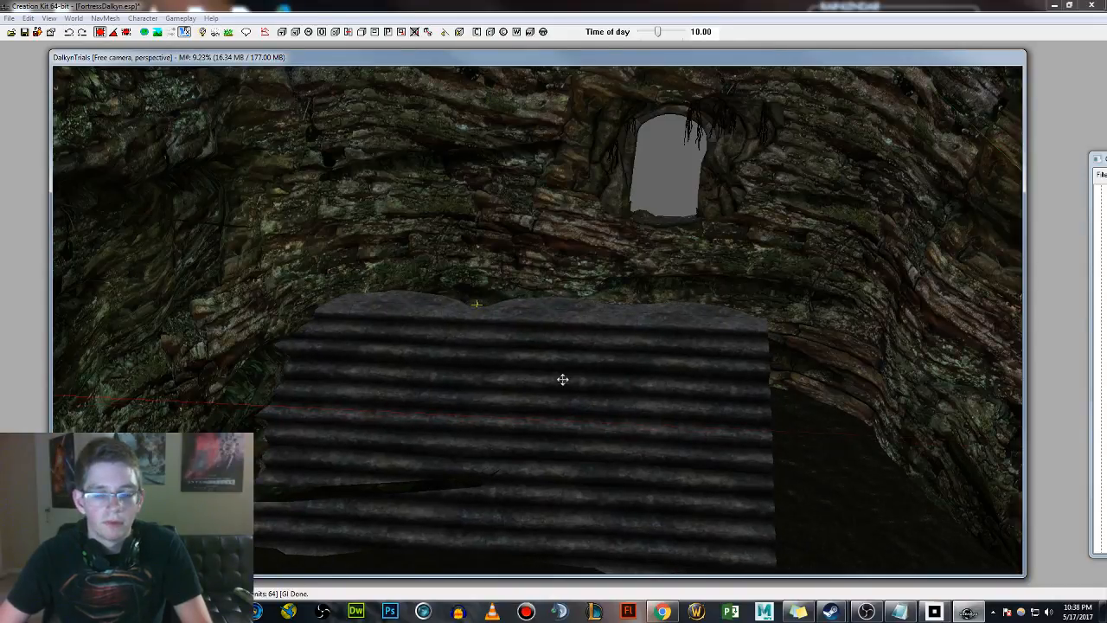
# Try a second copy of the wide stairs aligned beside the first, inspect both from the side and delete them.
pyautogui.moveTo(601, 391); pyautogui.dragTo(658, 419)
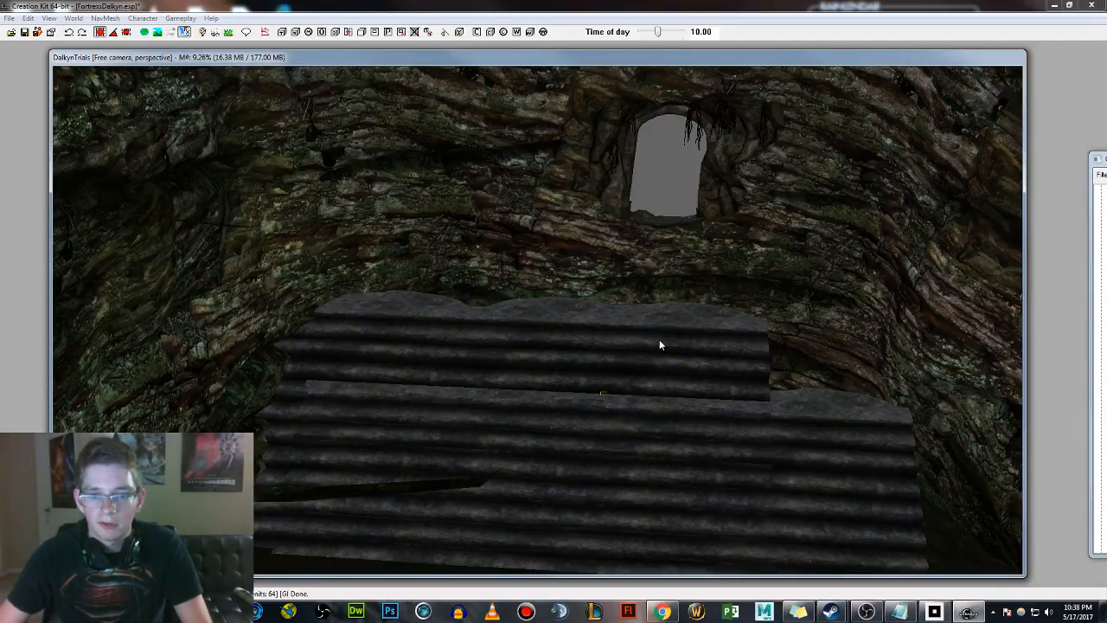
pyautogui.moveTo(659, 344); pyautogui.dragTo(792, 321)
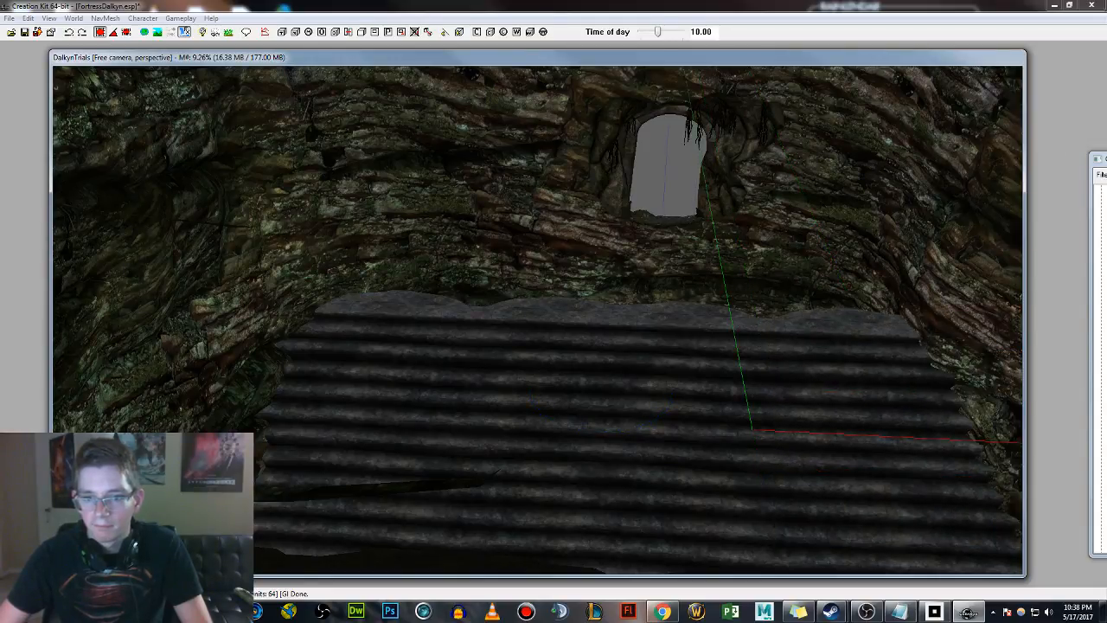
pyautogui.keyDown('shift'); pyautogui.moveTo(448, 333); pyautogui.dragTo(717, 330, button='middle'); pyautogui.keyUp('shift')
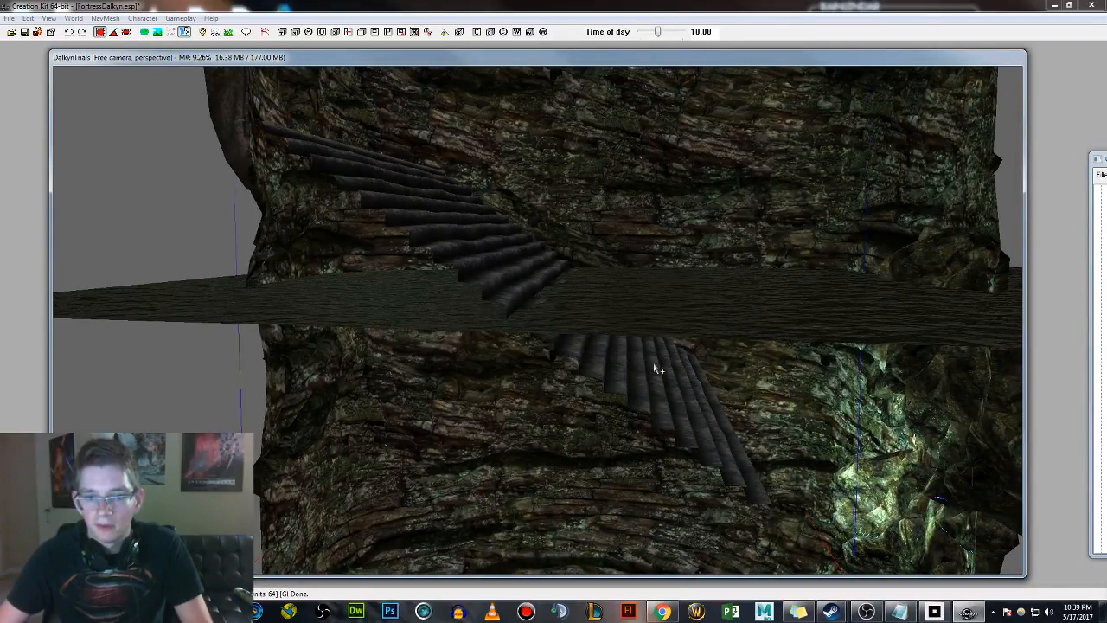
pyautogui.keyDown('shift'); pyautogui.moveTo(658, 369); pyautogui.dragTo(541, 307, button='middle'); pyautogui.keyUp('shift')
pyautogui.scroll(-5, 529, 332)
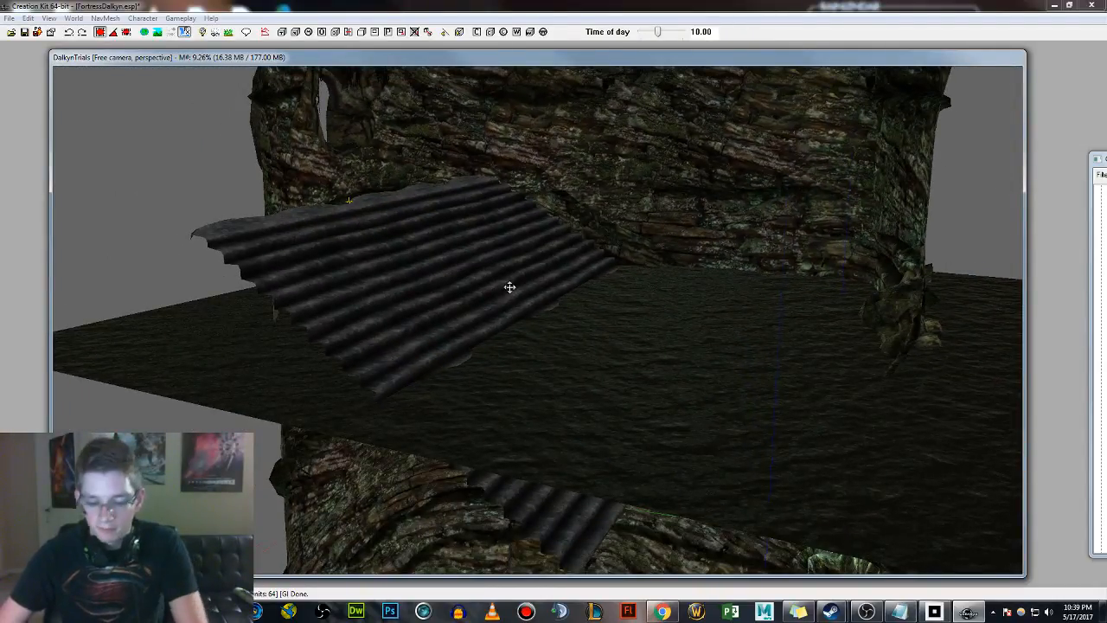
pyautogui.press('Delete')
pyautogui.press('Delete')
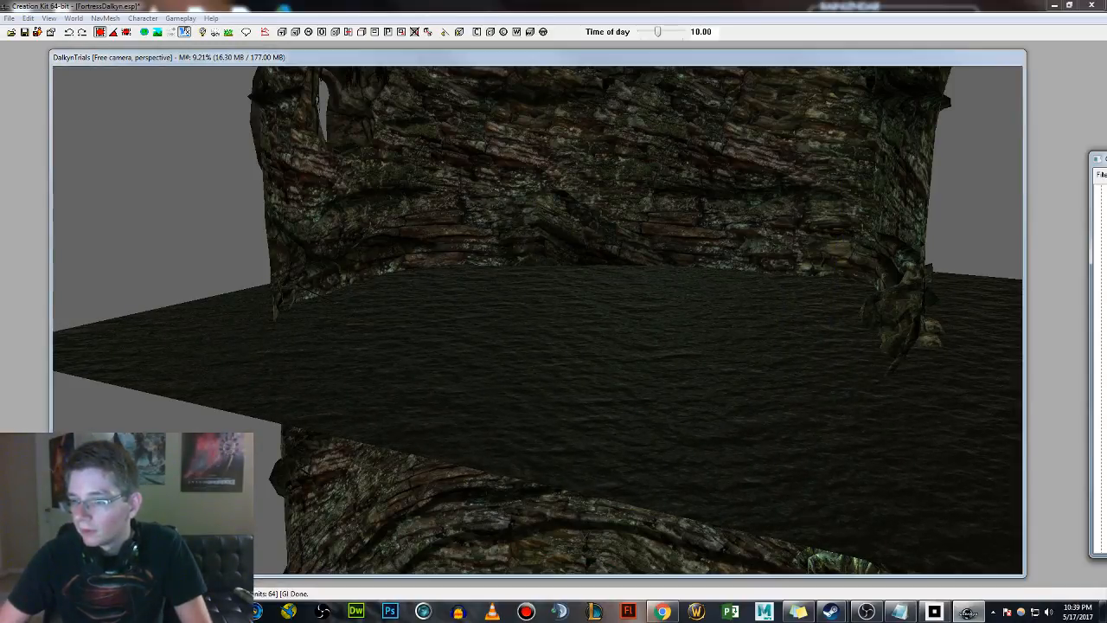
# Try a narrower stair piece, rotating it and moving it up against the cliff wall near the doorway, and delete it.
pyautogui.click(397, 248)
pyautogui.keyDown('shift'); pyautogui.moveTo(403, 249); pyautogui.dragTo(386, 343, button='middle'); pyautogui.keyUp('shift')
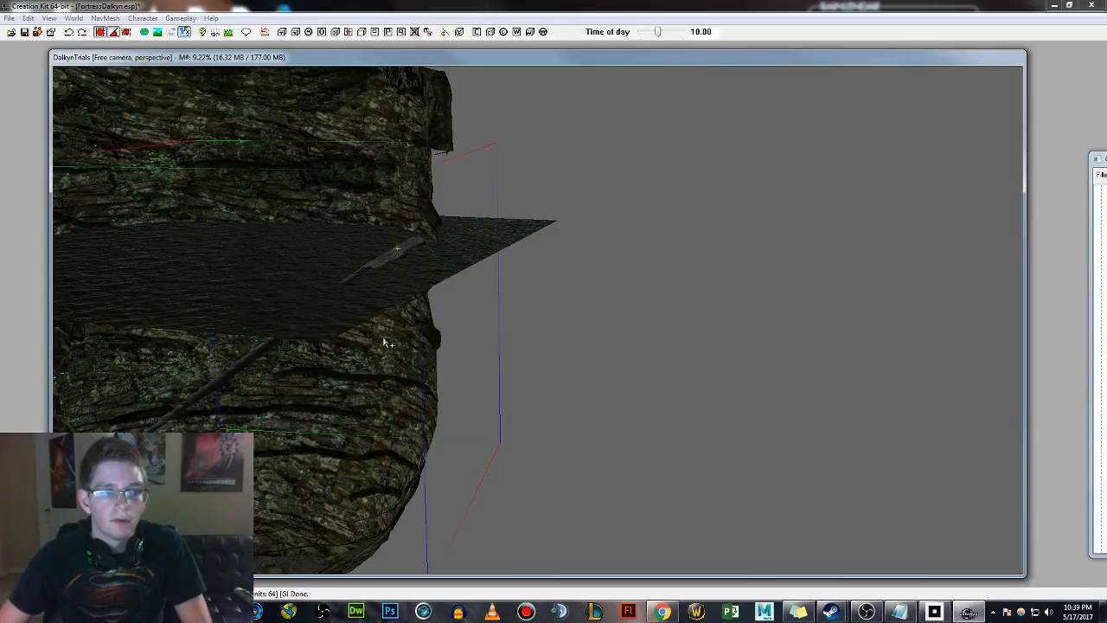
pyautogui.moveTo(263, 344); pyautogui.dragTo(258, 339, button='right')
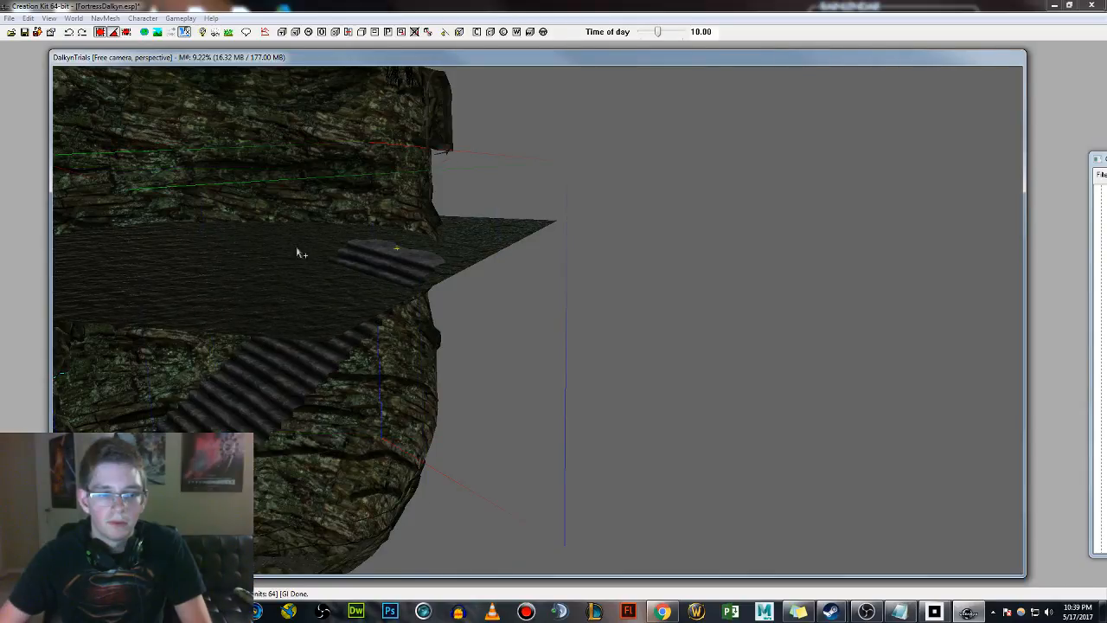
pyautogui.keyDown('shift'); pyautogui.moveTo(322, 204); pyautogui.dragTo(326, 197, button='middle'); pyautogui.keyUp('shift')
pyautogui.moveTo(396, 247); pyautogui.dragTo(374, 241, button='right')
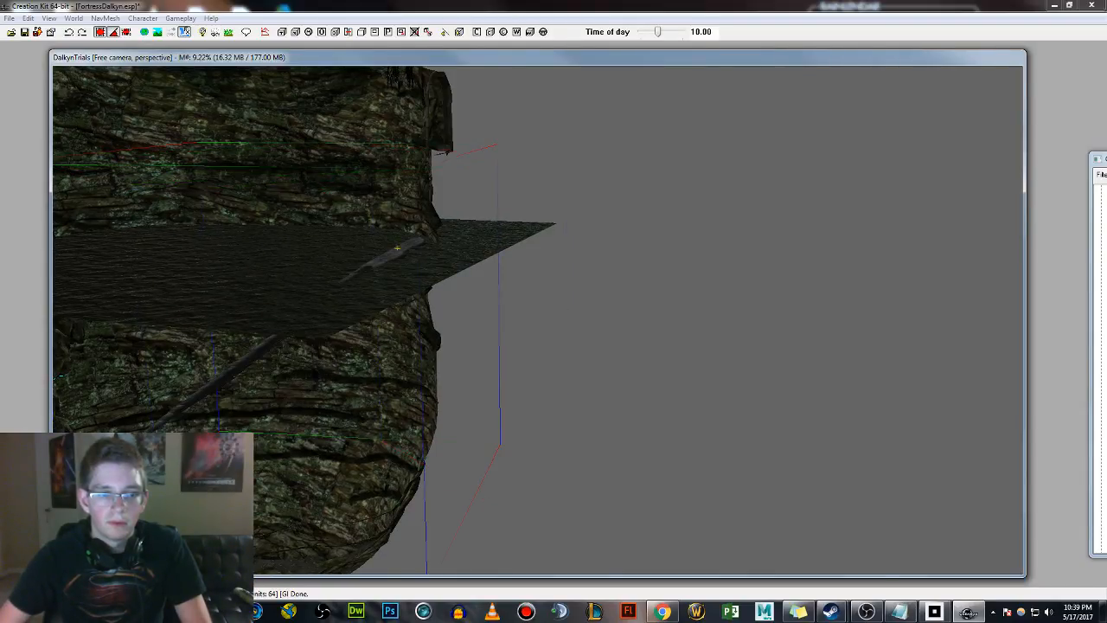
pyautogui.keyDown('shift'); pyautogui.moveTo(374, 241); pyautogui.dragTo(484, 259, button='middle'); pyautogui.keyUp('shift')
pyautogui.moveTo(419, 261); pyautogui.dragTo(399, 251, button='right')
pyautogui.moveTo(398, 251); pyautogui.dragTo(301, 196)
pyautogui.keyDown('shift'); pyautogui.moveTo(301, 195); pyautogui.dragTo(363, 221, button='middle'); pyautogui.keyUp('shift')
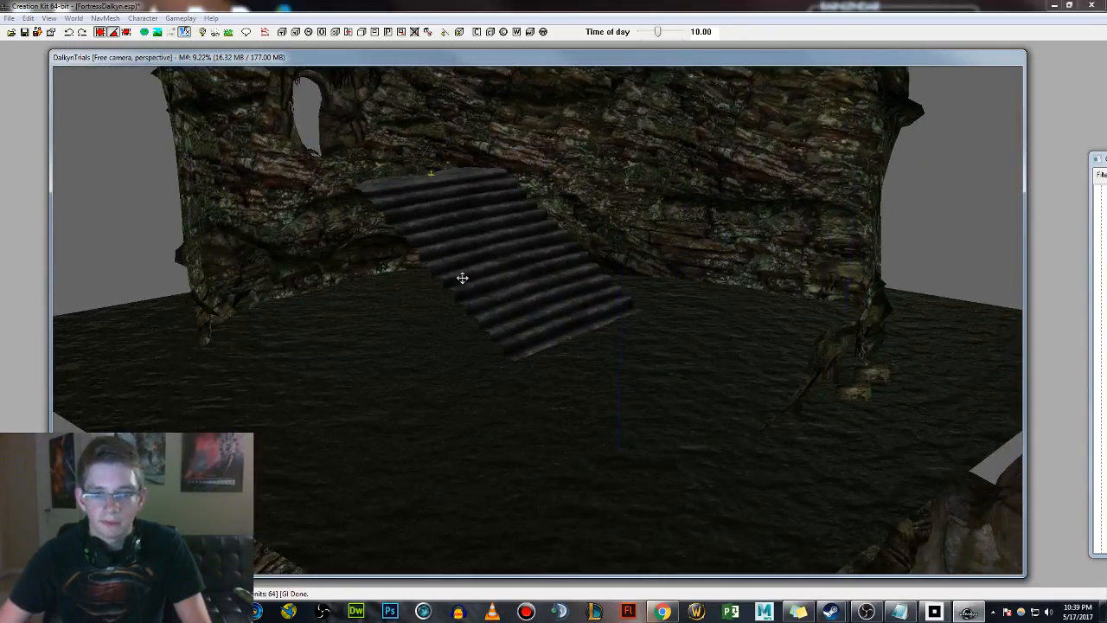
pyautogui.press('Delete')
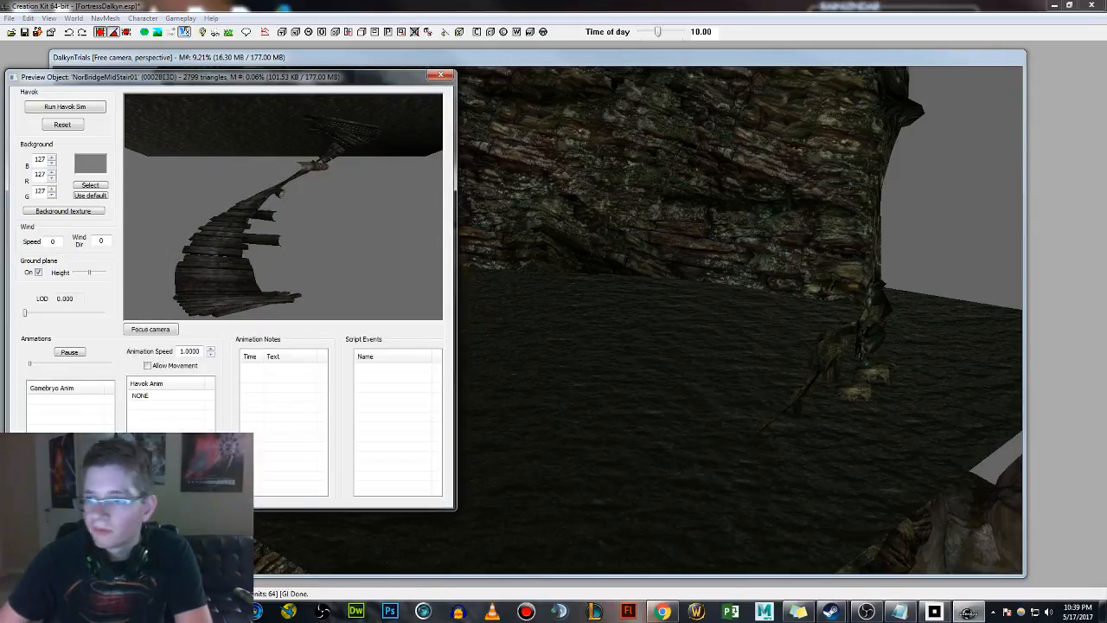
# Preview the Nordic stair pieces from NorCatHallBg1wayStairs256 through NorDwelling03ExtCourtStairs01, and examine NorExtWallBgStairL01 from another angle.
pyautogui.click(294, 177)
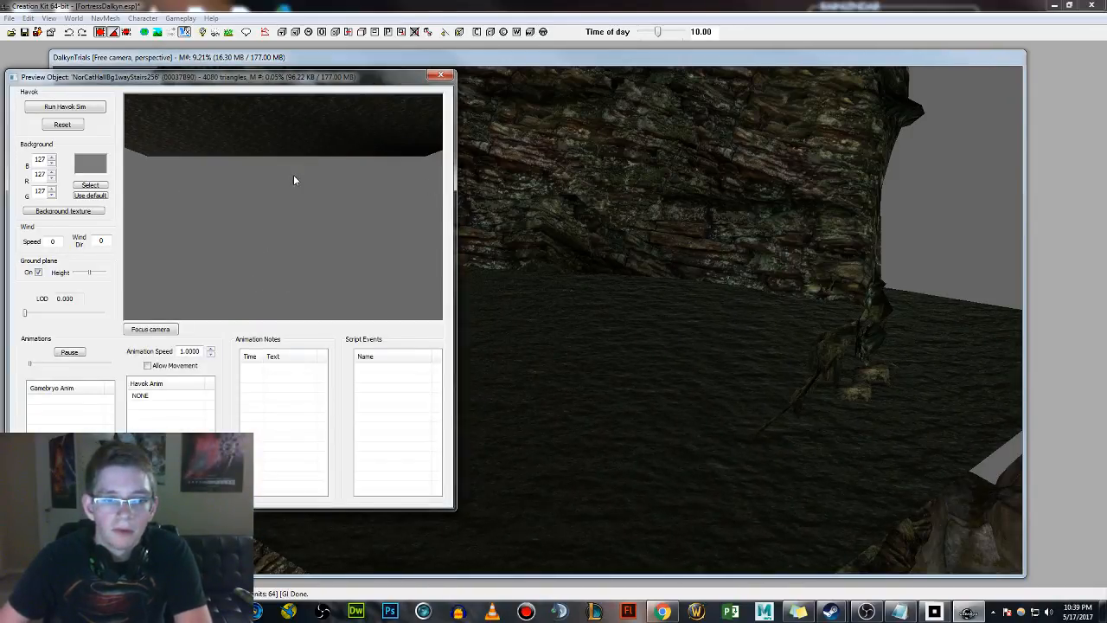
pyautogui.keyDown('shift'); pyautogui.moveTo(293, 177); pyautogui.dragTo(376, 193, button='middle'); pyautogui.keyUp('shift')
pyautogui.press('Down')
pyautogui.press('Down')
pyautogui.press('Down')
pyautogui.press('Down')
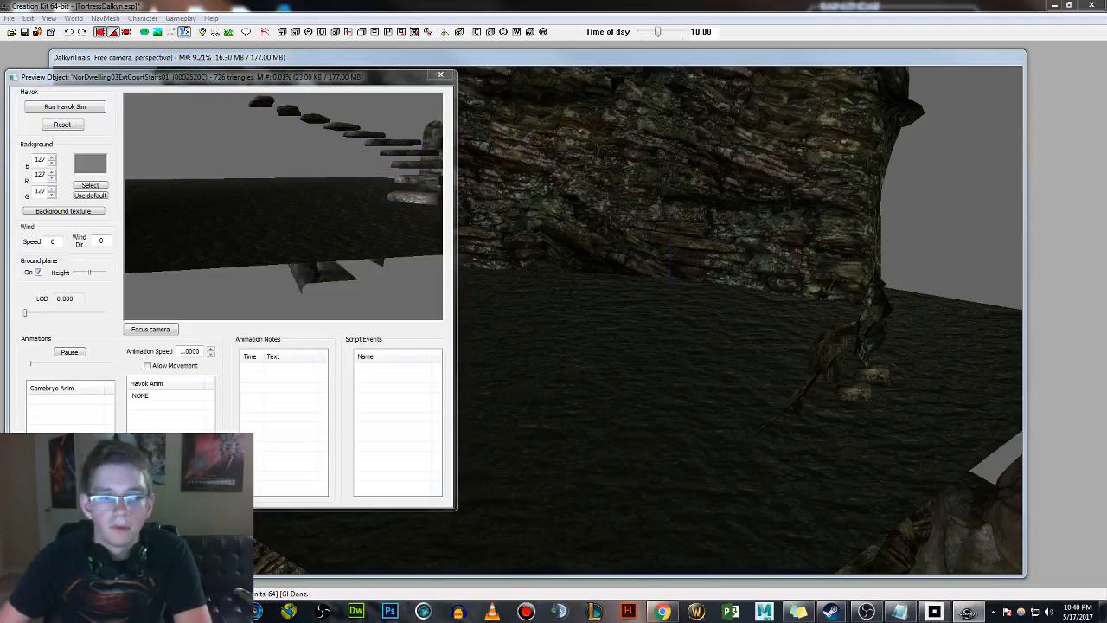
pyautogui.press('Up')
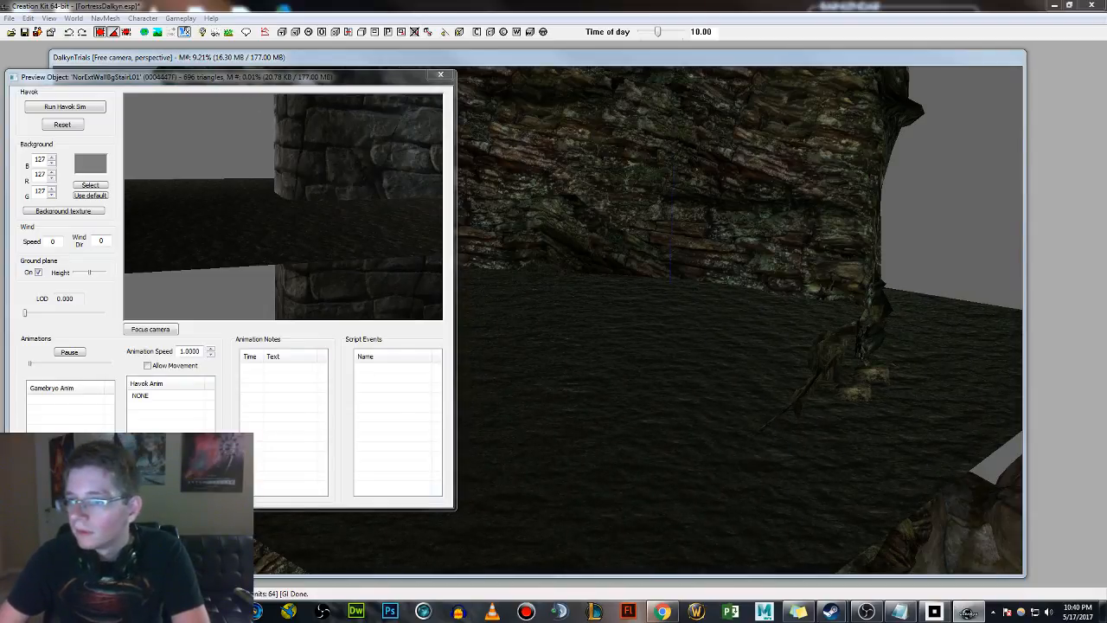
pyautogui.keyDown('shift'); pyautogui.moveTo(303, 205); pyautogui.dragTo(363, 182, button='middle'); pyautogui.keyUp('shift')
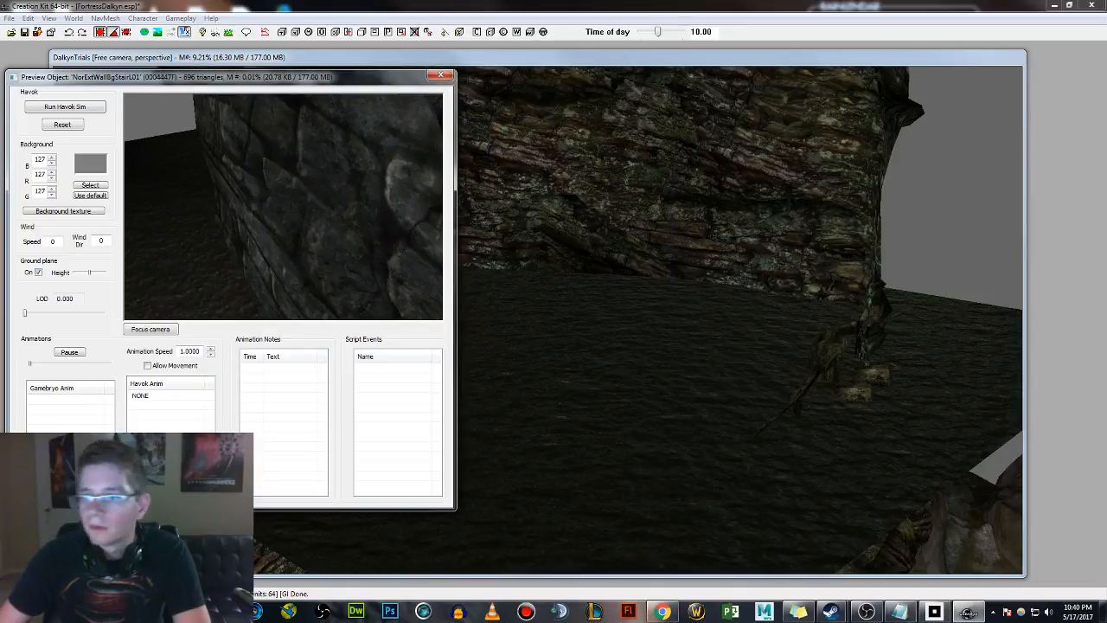
# Preview the stair pieces from NorExtWallBgStairR01 through NorPitWallSideStairs01, and examine the shape of NorPlatWallStair01.
pyautogui.press('Down')
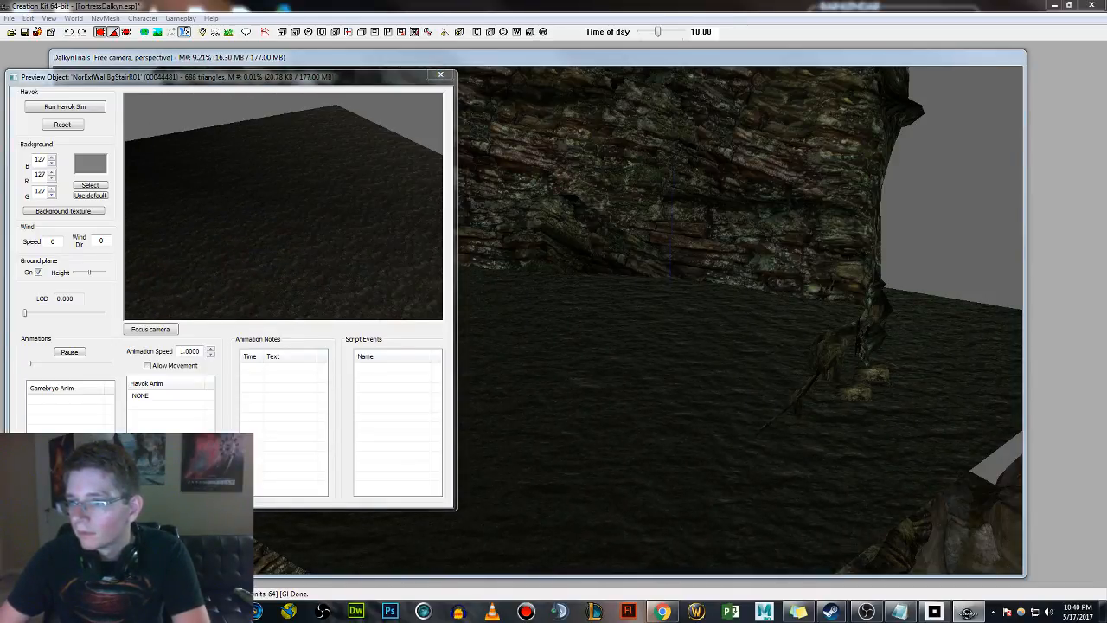
pyautogui.press('Down')
pyautogui.click(370, 250)
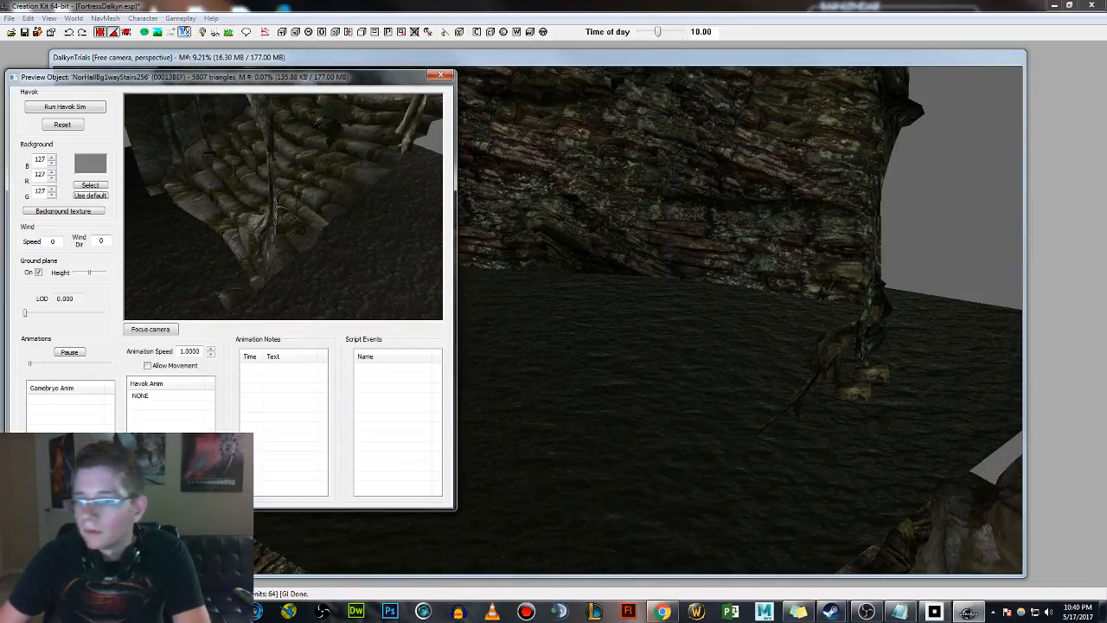
pyautogui.press('Down')
pyautogui.press('Down')
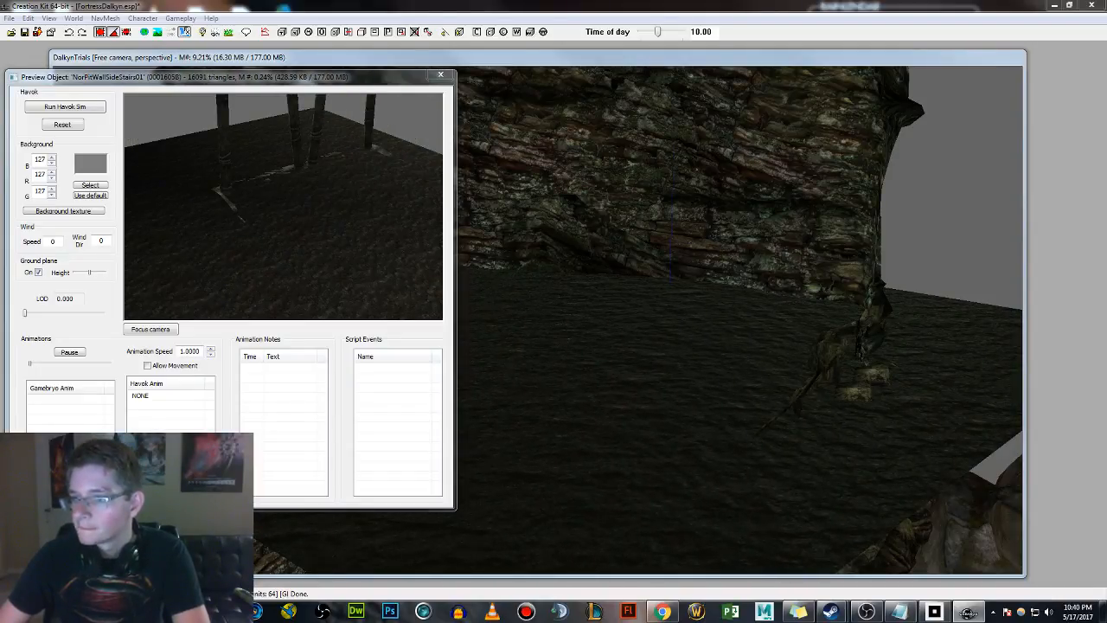
pyautogui.press('Down')
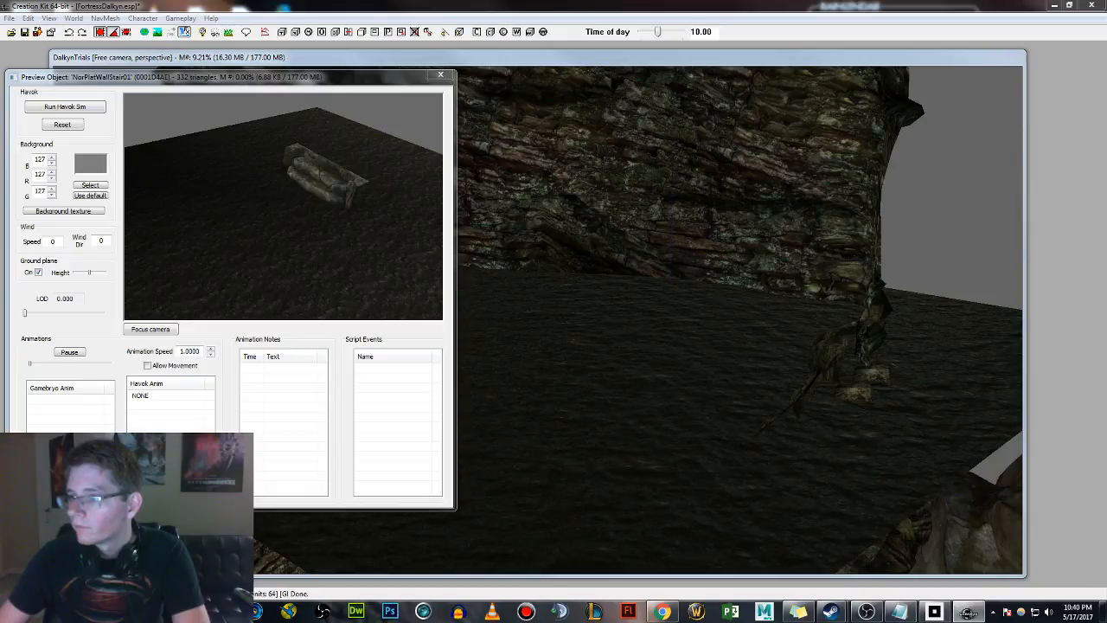
pyautogui.moveTo(381, 240); pyautogui.dragTo(329, 230)
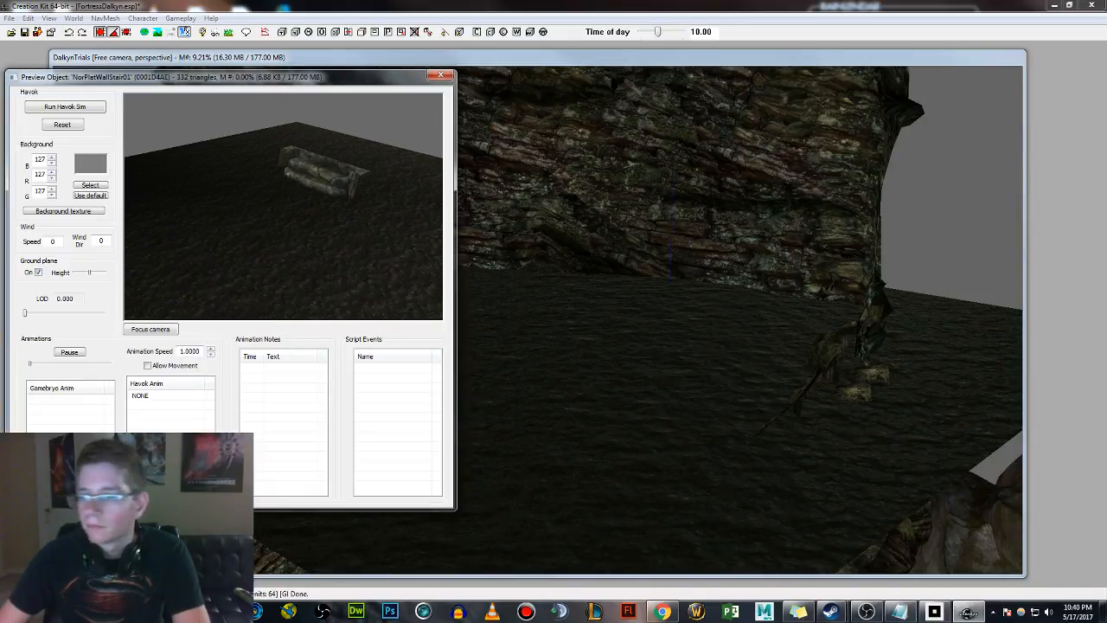
# Preview NorRmShaftMidStairBot01 and NorTmpExtStairsFree01, and examine the free-standing exterior stairs from the side.
pyautogui.press('Down')
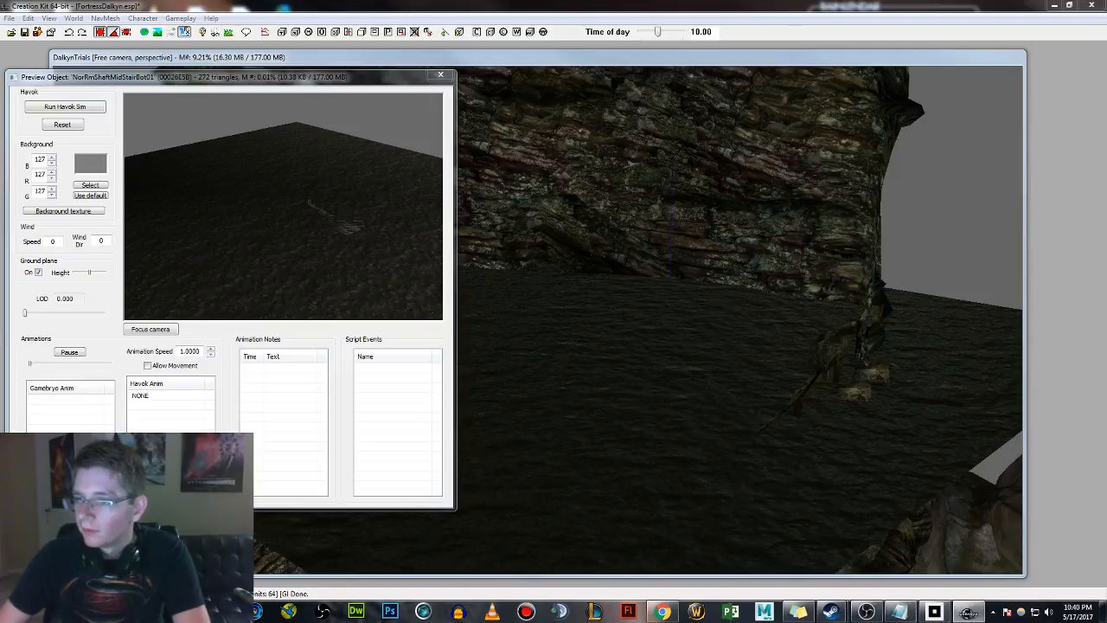
pyautogui.press('Down')
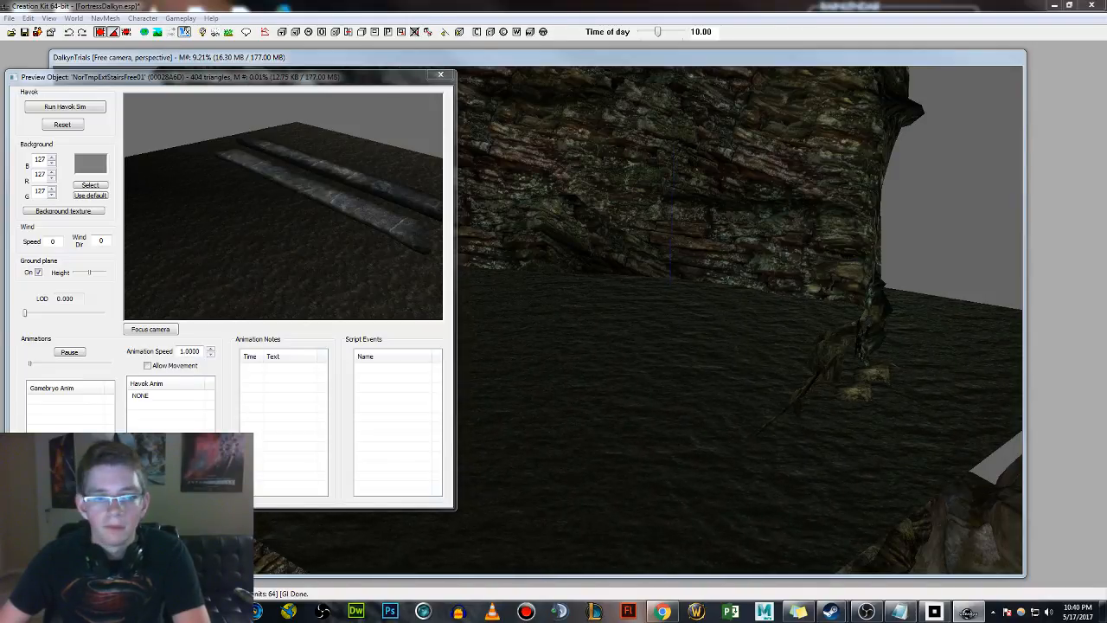
pyautogui.moveTo(380, 218); pyautogui.dragTo(295, 147)
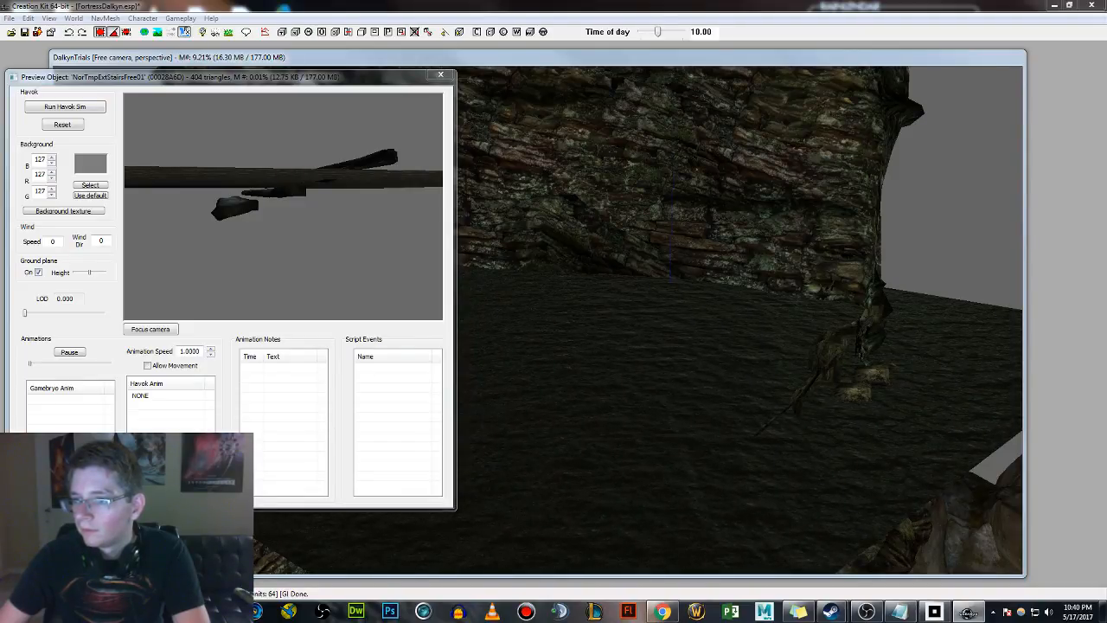
# Preview further stair objects down to GenKitRmStairMid384 and close the object preview.
pyautogui.press('Down')
pyautogui.press('Down')
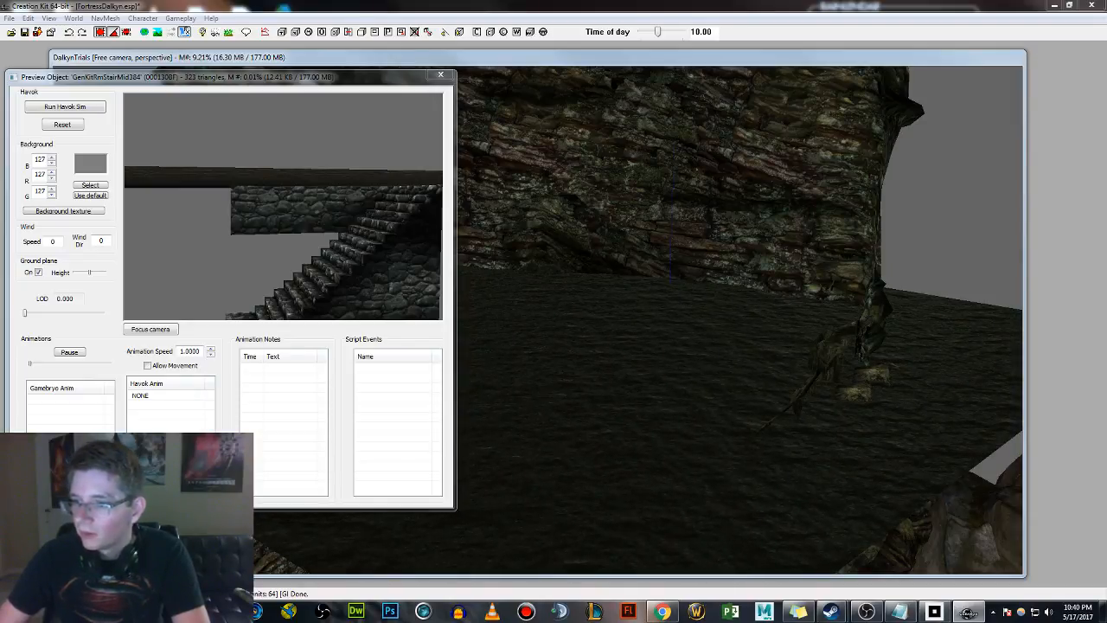
pyautogui.click(253, 170)
pyautogui.click(443, 76)
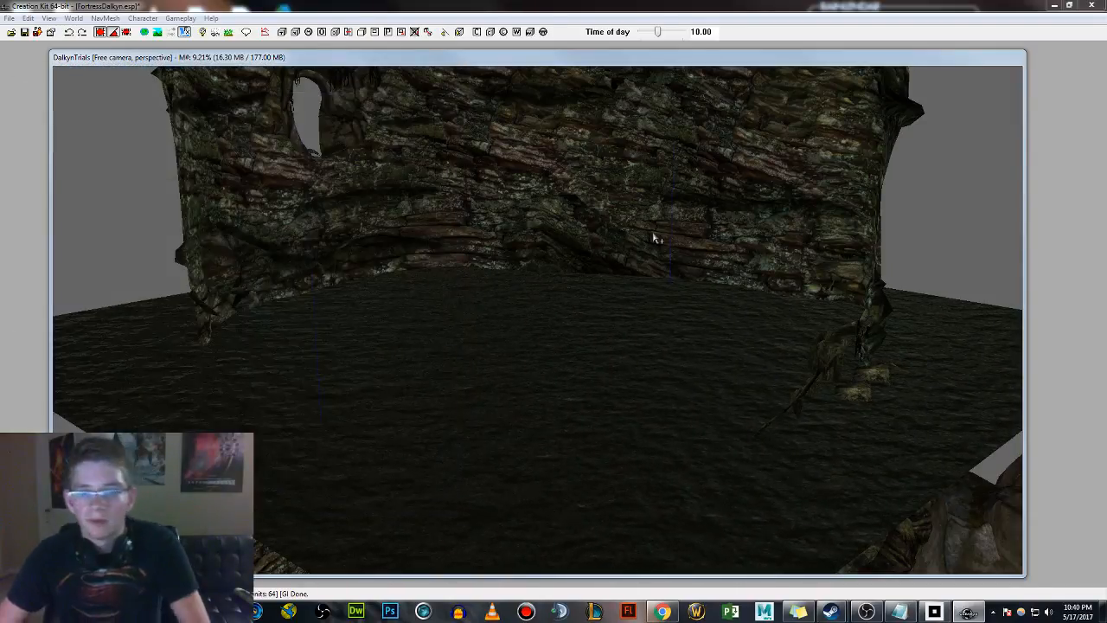
# Place a stone staircase over the water below the arched doorway and rotate it so its steps lead away from the doorway wall.
pyautogui.scroll(-4, 652, 260)
pyautogui.keyDown('shift'); pyautogui.moveTo(603, 336); pyautogui.dragTo(468, 306, button='middle'); pyautogui.keyUp('shift')
pyautogui.click(633, 231)
pyautogui.scroll(1, 633, 231)
pyautogui.keyDown('shift'); pyautogui.moveTo(633, 231); pyautogui.dragTo(593, 226, button='middle'); pyautogui.keyUp('shift')
pyautogui.moveTo(594, 226); pyautogui.dragTo(718, 226, button='right')
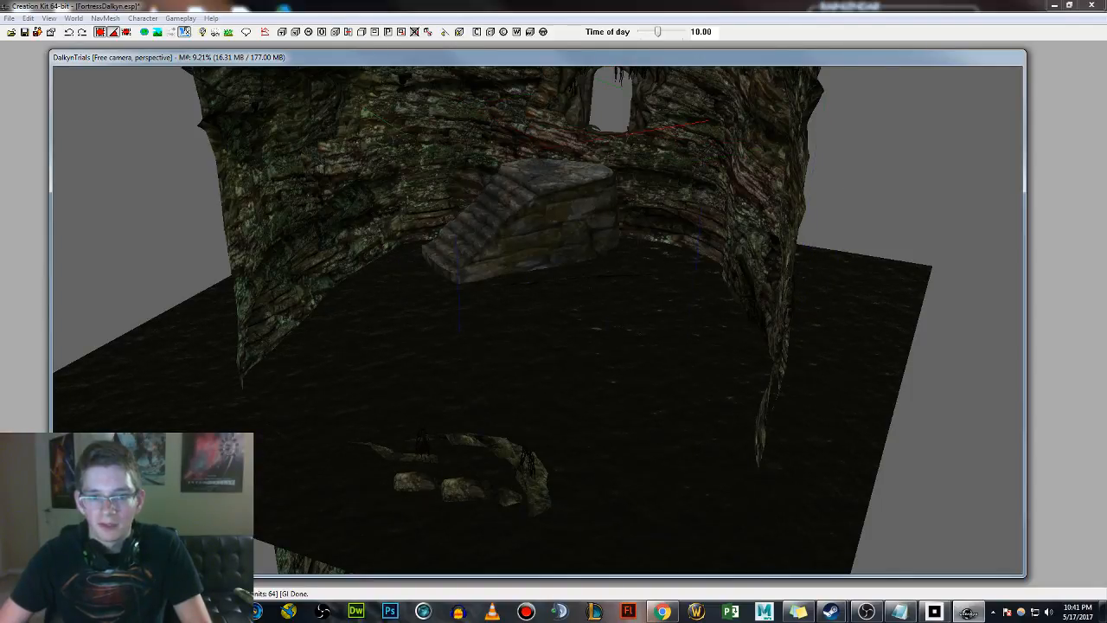
pyautogui.moveTo(545, 202); pyautogui.dragTo(595, 202, button='right')
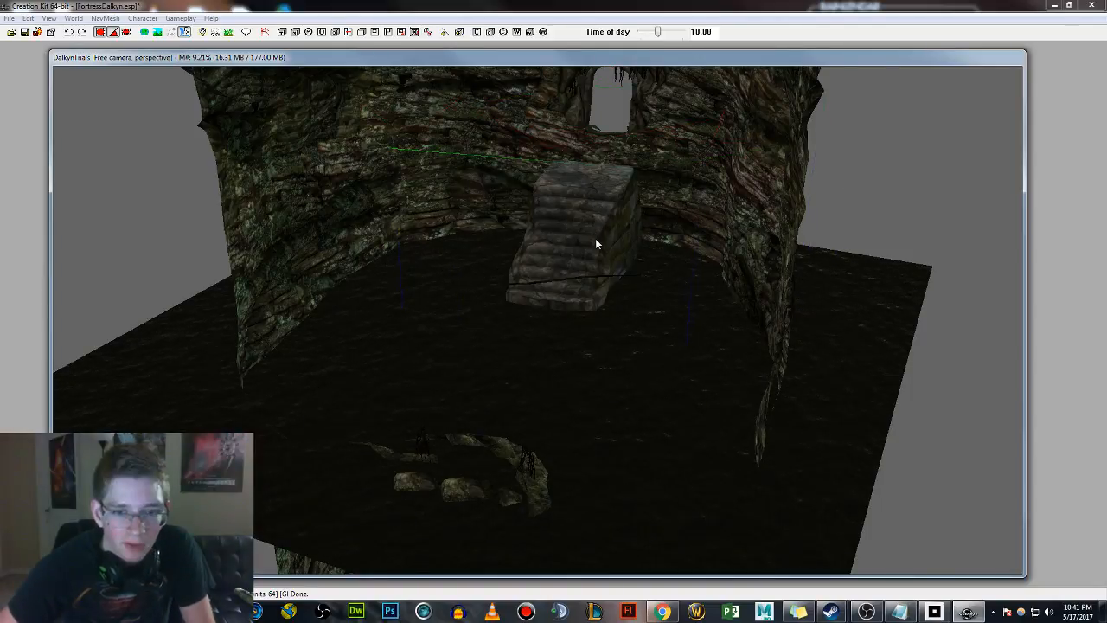
pyautogui.moveTo(594, 237); pyautogui.dragTo(579, 252, button='middle')
pyautogui.scroll(3, 566, 267)
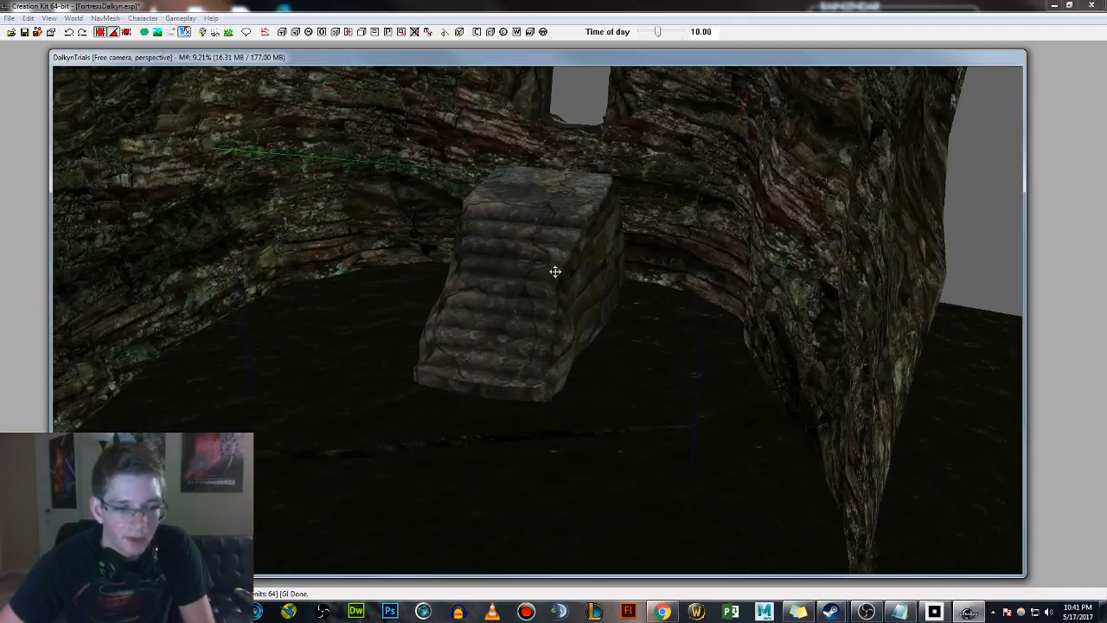
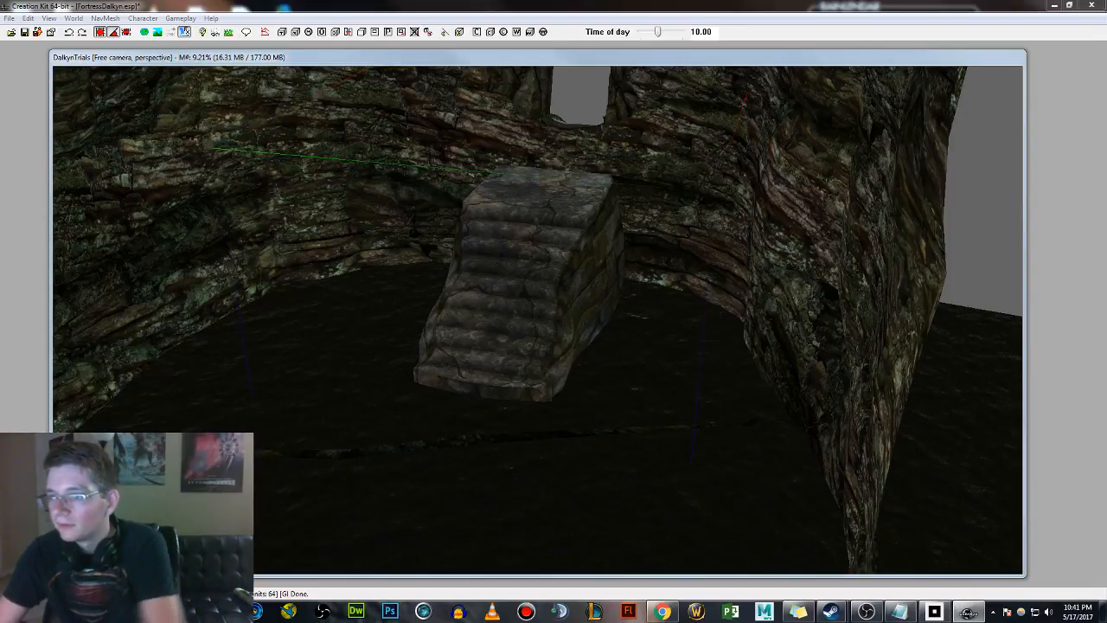
pyautogui.click(570, 273)
pyautogui.moveTo(570, 274); pyautogui.dragTo(606, 268)
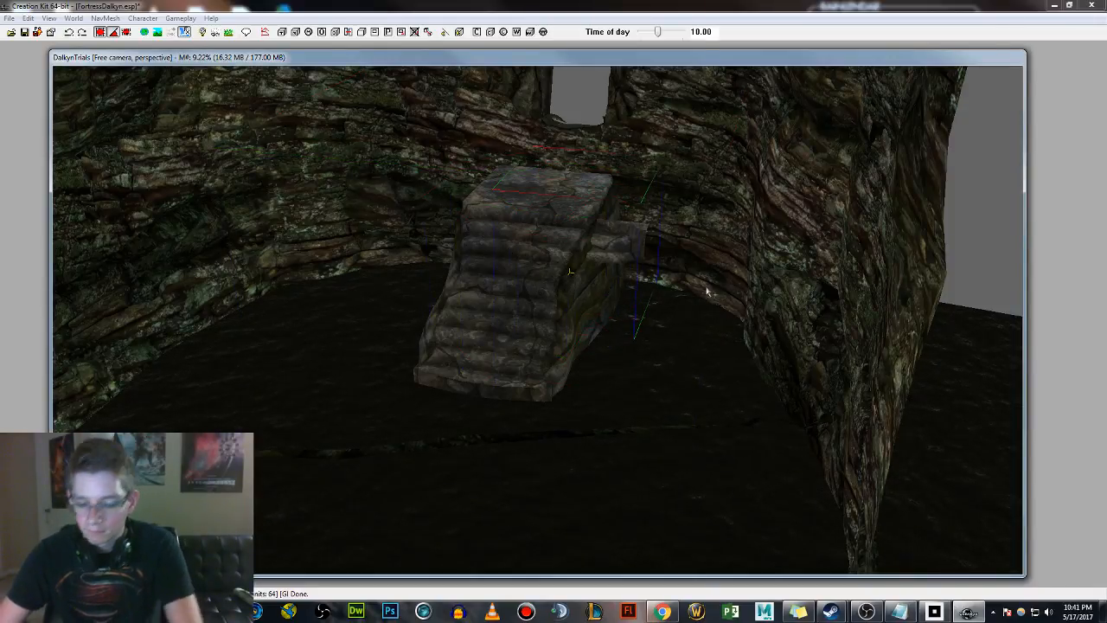
pyautogui.press('Delete')
# Reposition the stone staircase in front of the doorway wall, adjusting its height relative to the water.
pyautogui.click(526, 275)
pyautogui.keyDown('shift'); pyautogui.moveTo(528, 274); pyautogui.dragTo(561, 271, button='middle'); pyautogui.keyUp('shift')
pyautogui.moveTo(561, 272); pyautogui.dragTo(568, 300)
pyautogui.keyDown('shift'); pyautogui.moveTo(580, 288); pyautogui.dragTo(625, 272, button='middle'); pyautogui.keyUp('shift')
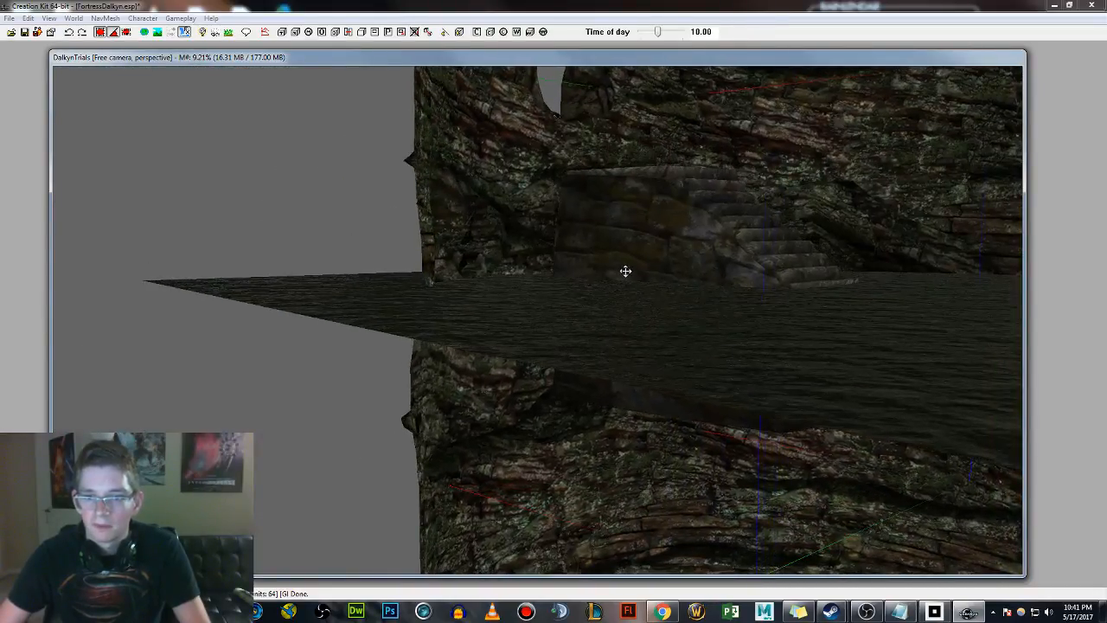
pyautogui.moveTo(716, 228); pyautogui.dragTo(782, 261)
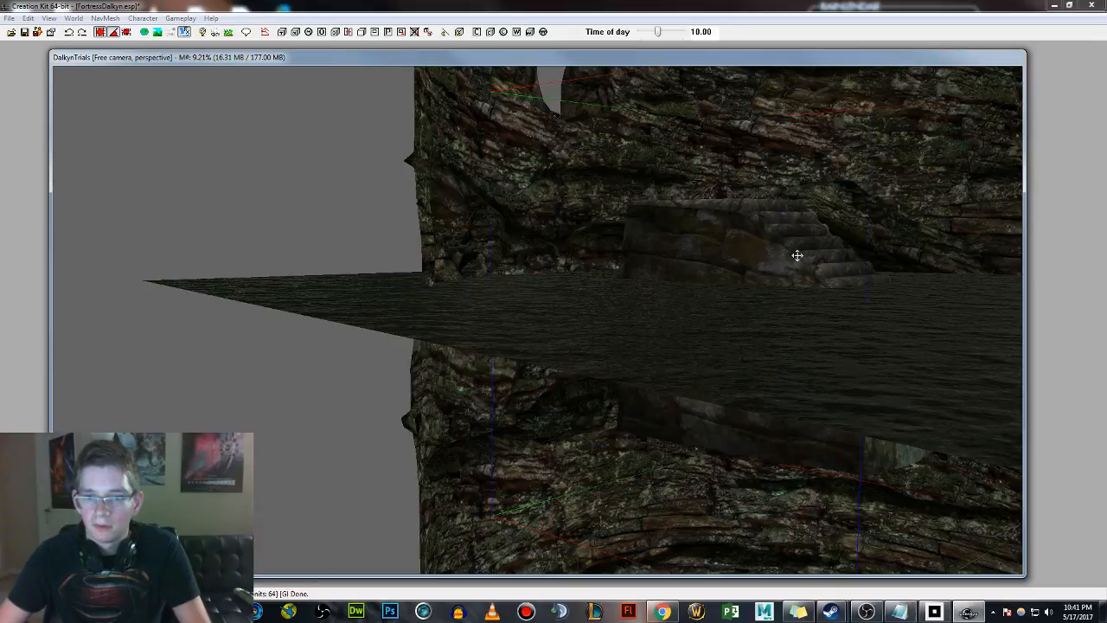
pyautogui.keyDown('shift'); pyautogui.moveTo(798, 256); pyautogui.dragTo(810, 281, button='middle'); pyautogui.keyUp('shift')
pyautogui.moveTo(795, 294); pyautogui.dragTo(627, 224)
# Duplicate the staircase and offset the copy vertically so the two form one longer flight down to the water.
pyautogui.press('z')
pyautogui.hotkey('ctrl', 'd')
pyautogui.press('z')
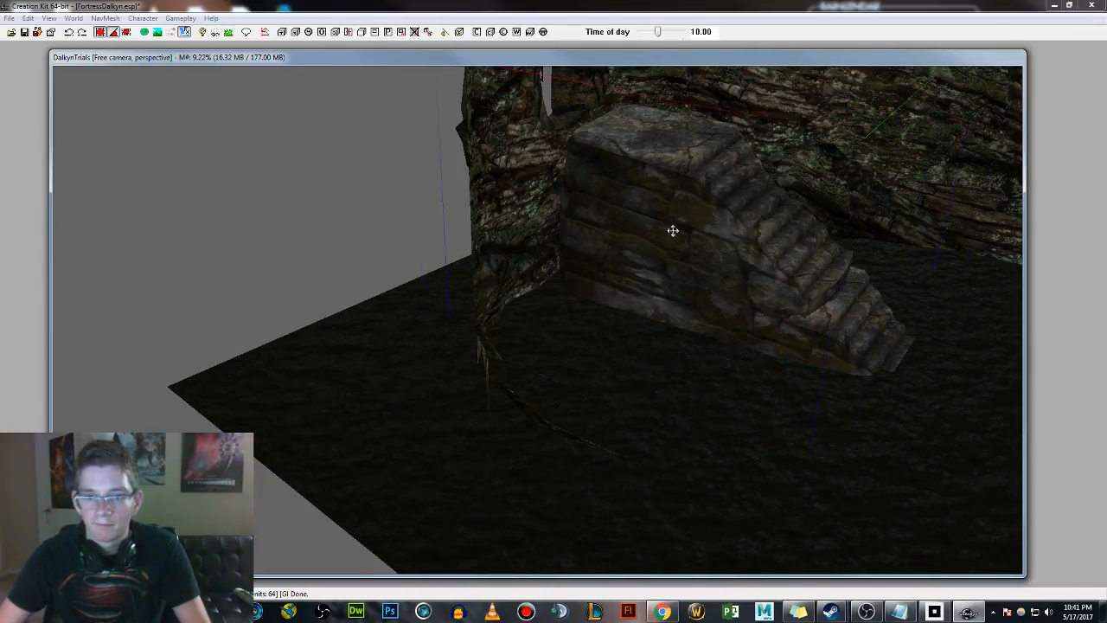
pyautogui.press('q')
pyautogui.press('z')
pyautogui.moveTo(699, 238); pyautogui.dragTo(698, 249)
pyautogui.keyDown('shift'); pyautogui.moveTo(857, 314); pyautogui.dragTo(687, 308, button='middle'); pyautogui.keyUp('shift')
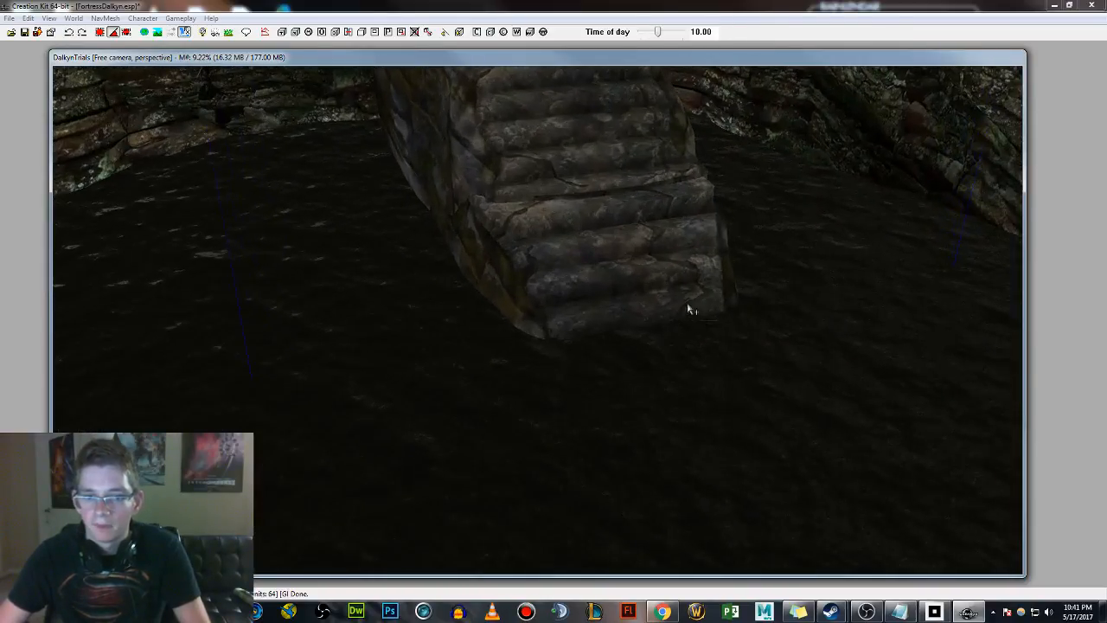
pyautogui.moveTo(666, 268); pyautogui.dragTo(666, 277)
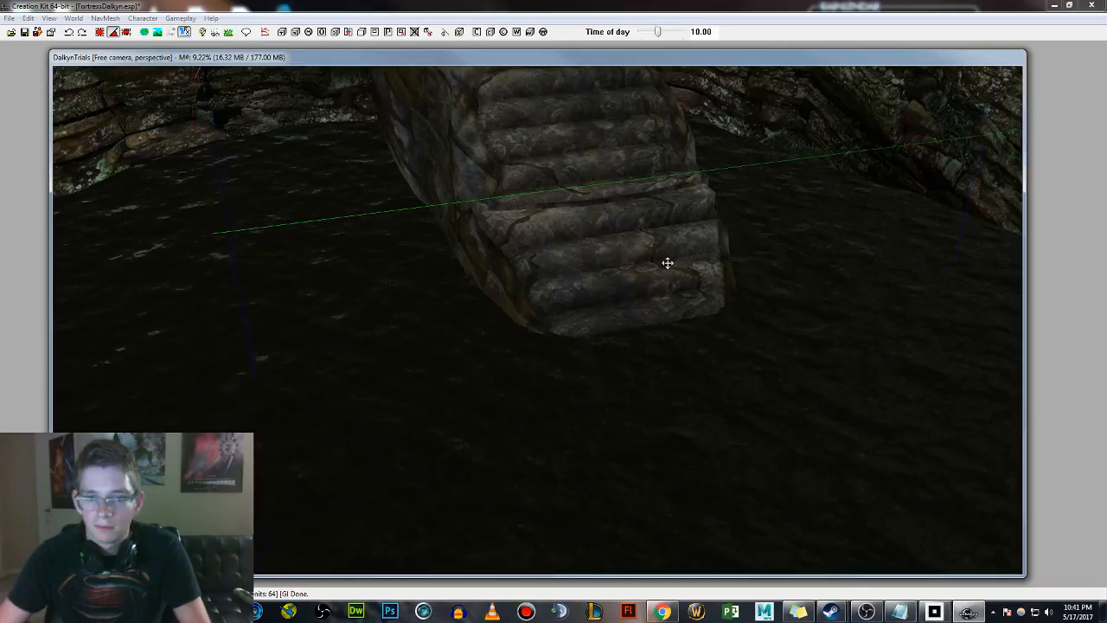
pyautogui.press('d')
# Align the lengthened staircase with the arched doorway and move it against the rock wall.
pyautogui.keyDown('shift'); pyautogui.moveTo(667, 262); pyautogui.dragTo(711, 263, button='middle'); pyautogui.keyUp('shift')
pyautogui.scroll(-2, 692, 260)
pyautogui.click(484, 325)
pyautogui.keyDown('shift'); pyautogui.moveTo(484, 325); pyautogui.dragTo(476, 347, button='middle'); pyautogui.keyUp('shift')
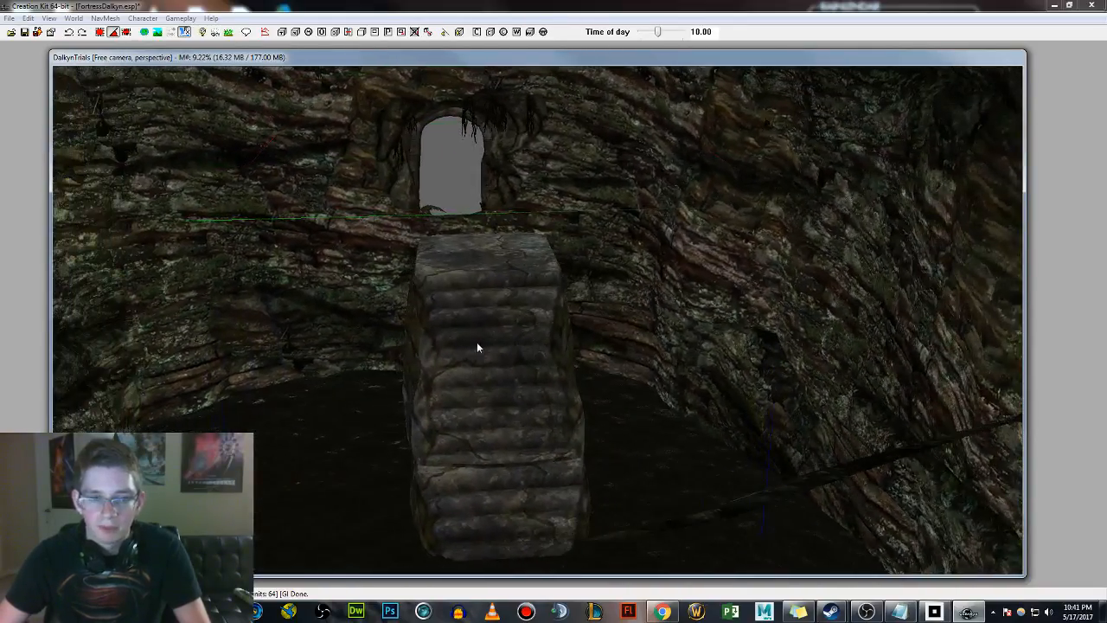
pyautogui.moveTo(492, 505); pyautogui.dragTo(454, 505)
pyautogui.keyDown('shift'); pyautogui.moveTo(462, 498); pyautogui.dragTo(521, 451, button='middle'); pyautogui.keyUp('shift')
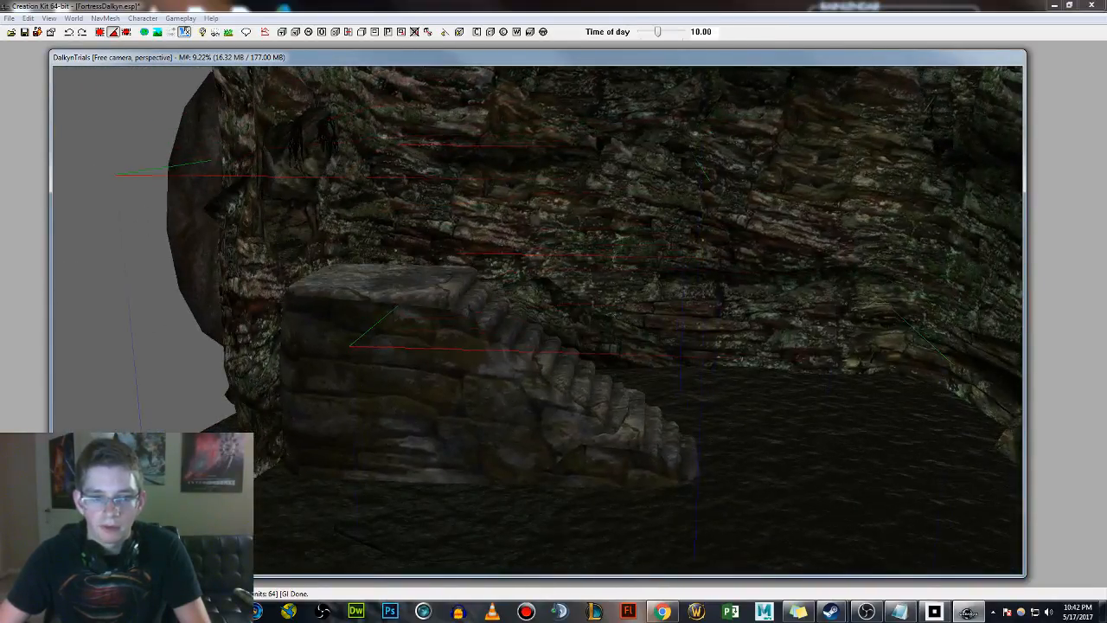
pyautogui.moveTo(521, 452); pyautogui.dragTo(463, 432)
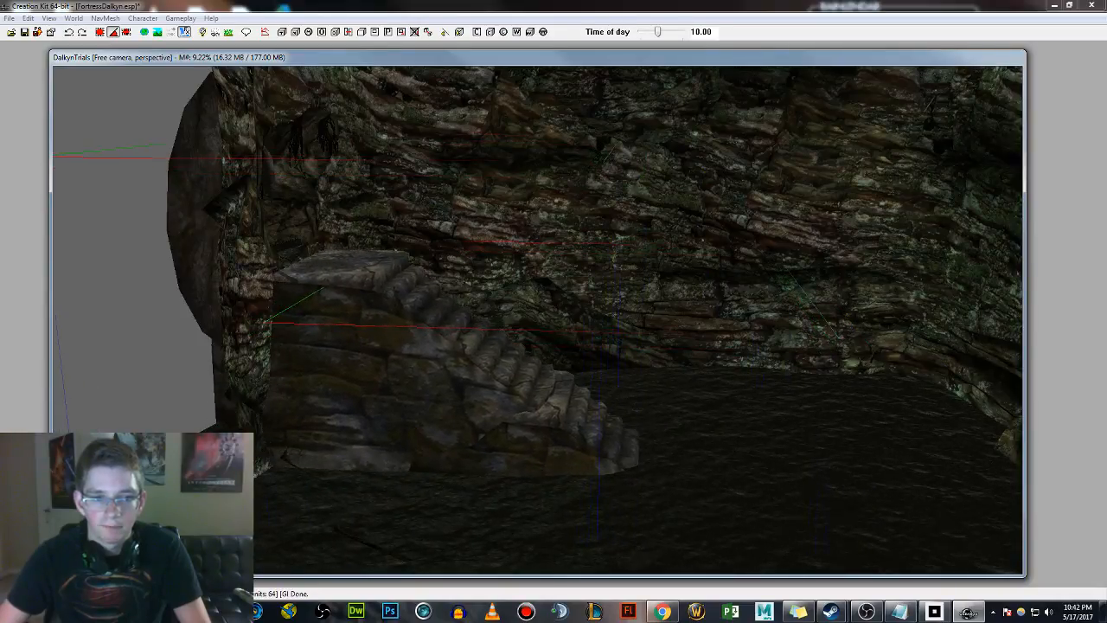
pyautogui.keyDown('shift'); pyautogui.moveTo(463, 433); pyautogui.dragTo(415, 383, button='middle'); pyautogui.keyUp('shift')
pyautogui.moveTo(415, 383)
pyautogui.mouseDown()
pyautogui.moveTo(485, 406)
pyautogui.moveTo(428, 396)
pyautogui.mouseUp()
pyautogui.keyDown('shift'); pyautogui.moveTo(458, 374); pyautogui.dragTo(474, 376, button='middle'); pyautogui.keyUp('shift')
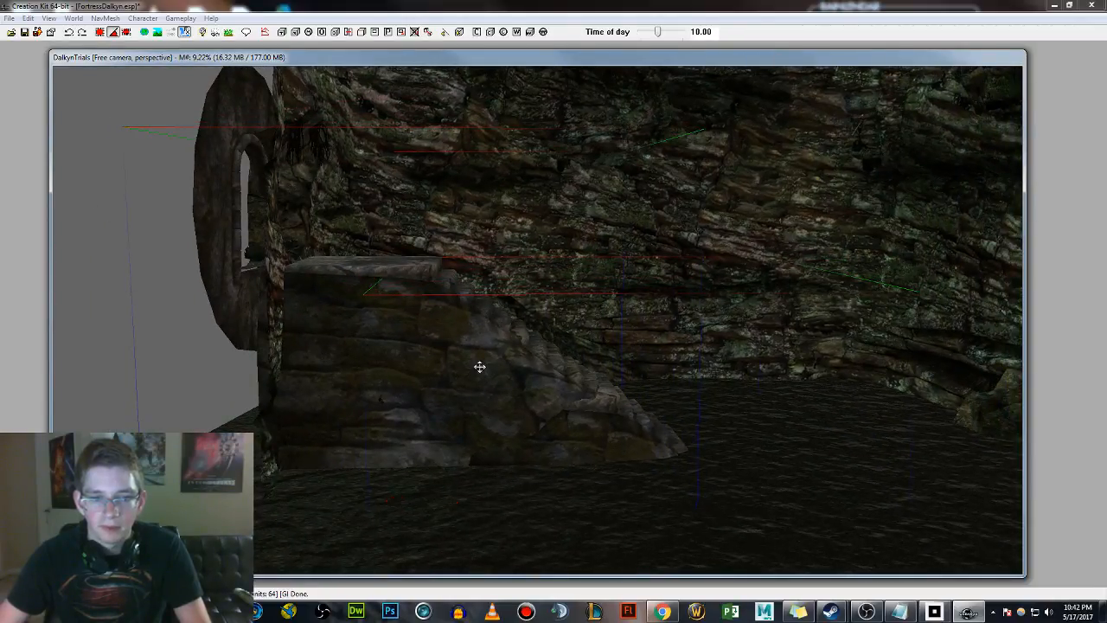
# Delete both stacked staircases below the doorway.
pyautogui.keyDown('shift'); pyautogui.moveTo(613, 373); pyautogui.dragTo(565, 359, button='middle'); pyautogui.keyUp('shift')
pyautogui.press('Delete')
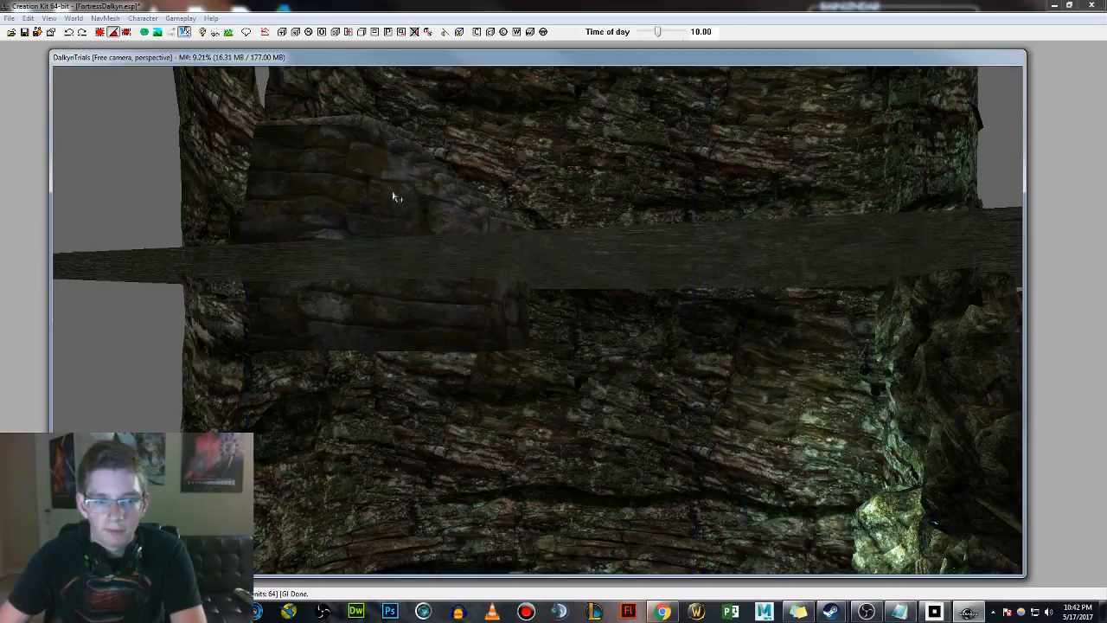
pyautogui.press('Delete')
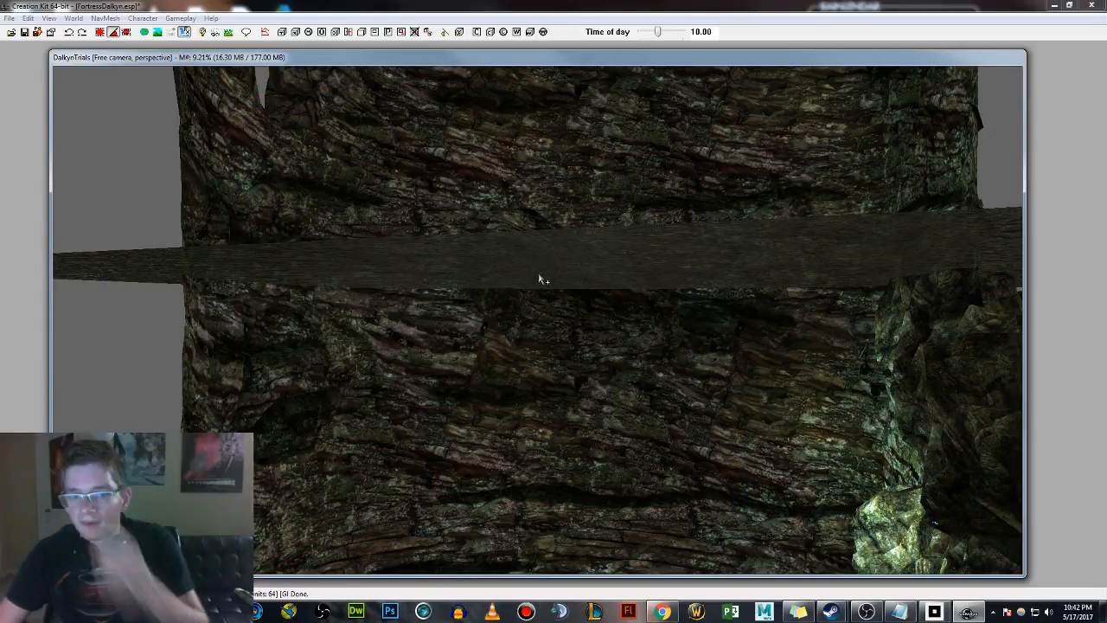
# Lower the water plane inside the rock shaft to leave more height beneath the arched doorway.
pyautogui.click(478, 224)
pyautogui.scroll(-3, 477, 224)
pyautogui.keyDown('shift'); pyautogui.moveTo(477, 224); pyautogui.dragTo(792, 363, button='middle'); pyautogui.keyUp('shift')
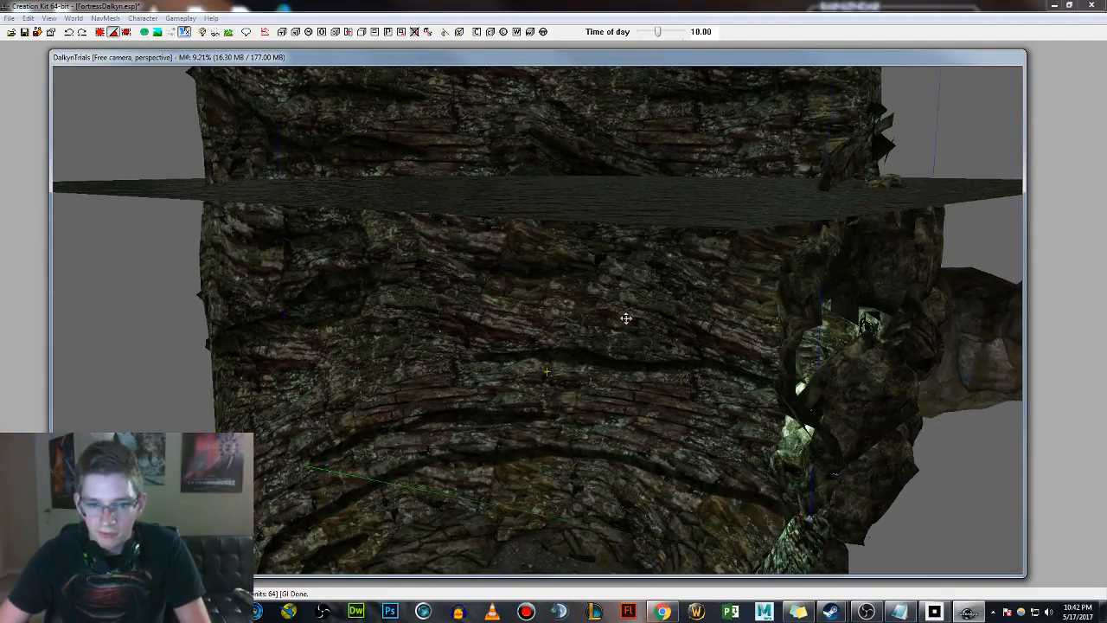
pyautogui.keyDown('shift'); pyautogui.moveTo(616, 270); pyautogui.dragTo(608, 315, button='middle'); pyautogui.keyUp('shift')
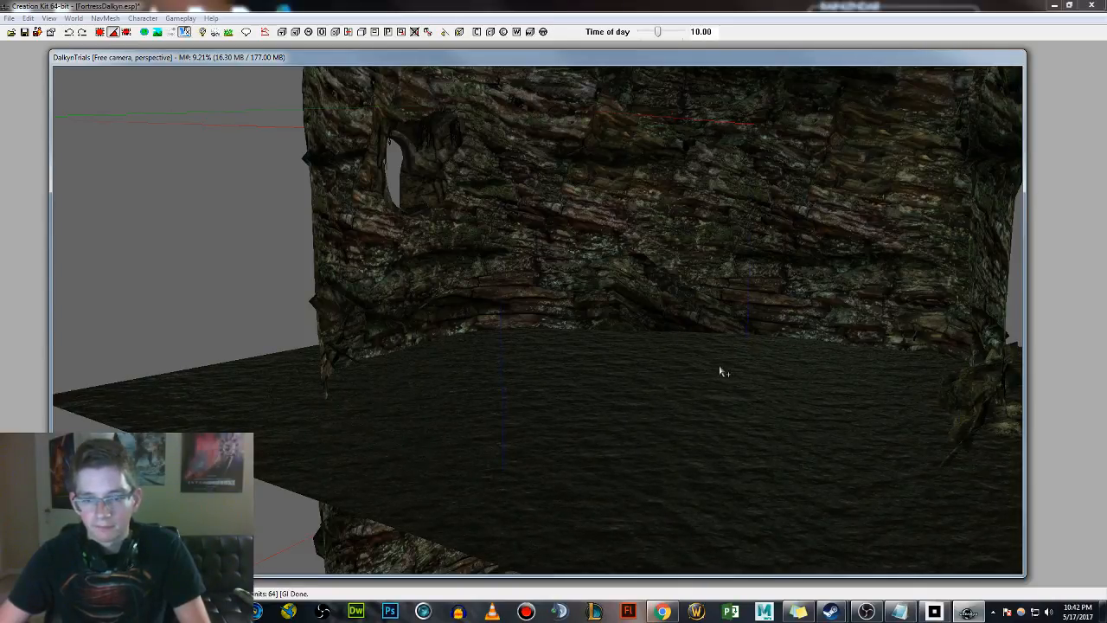
pyautogui.keyDown('shift'); pyautogui.moveTo(717, 363); pyautogui.dragTo(779, 349, button='middle'); pyautogui.keyUp('shift')
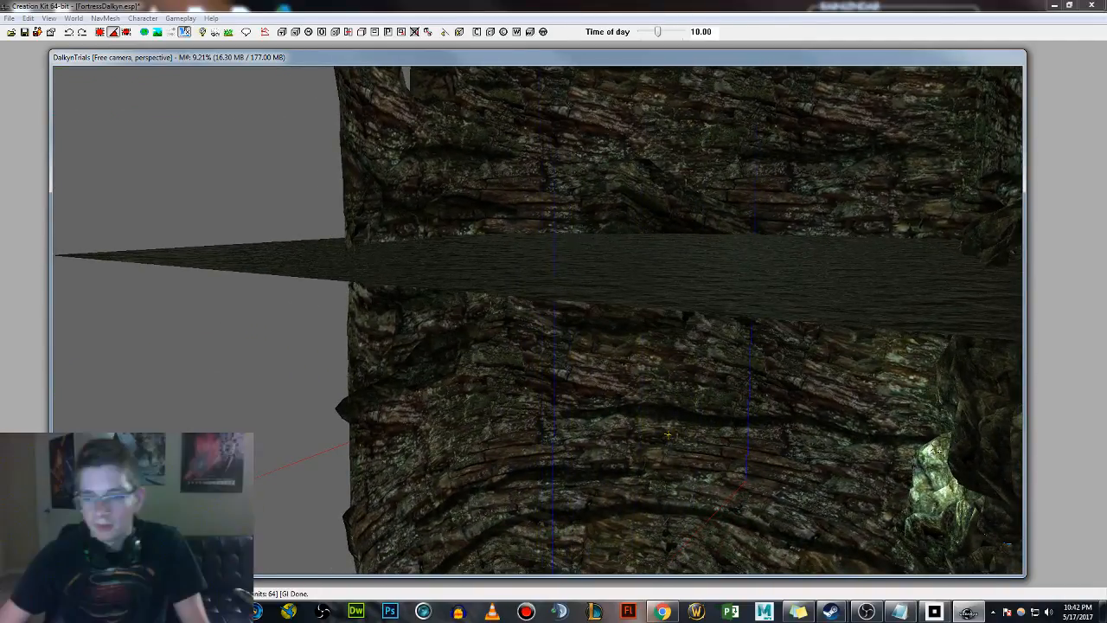
pyautogui.click(977, 445)
pyautogui.moveTo(976, 444)
pyautogui.keyDown('shift'); pyautogui.mouseDown(button='middle')
pyautogui.moveTo(1025, 454)
pyautogui.moveTo(1019, 442)
pyautogui.moveTo(992, 445)
pyautogui.mouseUp(button='middle'); pyautogui.keyUp('shift')
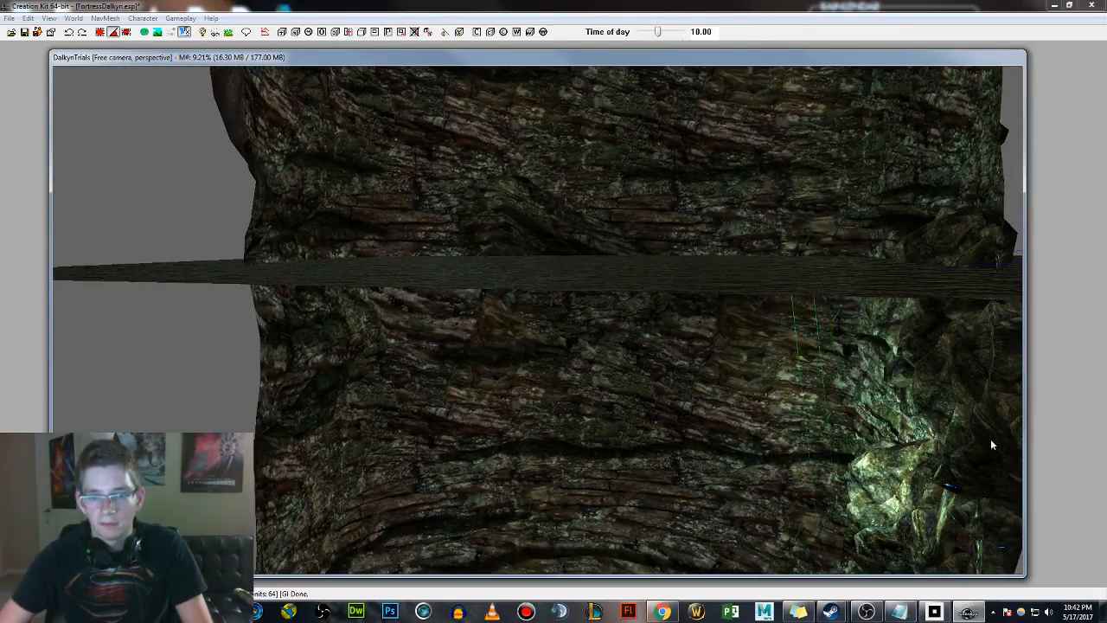
pyautogui.moveTo(770, 277); pyautogui.dragTo(784, 344)
pyautogui.keyDown('shift'); pyautogui.moveTo(785, 344); pyautogui.dragTo(808, 343, button='middle'); pyautogui.keyUp('shift')
pyautogui.moveTo(808, 343); pyautogui.dragTo(808, 375)
pyautogui.keyDown('shift'); pyautogui.moveTo(808, 375); pyautogui.dragTo(805, 404, button='middle'); pyautogui.keyUp('shift')
pyautogui.keyDown('shift'); pyautogui.moveTo(663, 358); pyautogui.dragTo(658, 363, button='middle'); pyautogui.keyUp('shift')
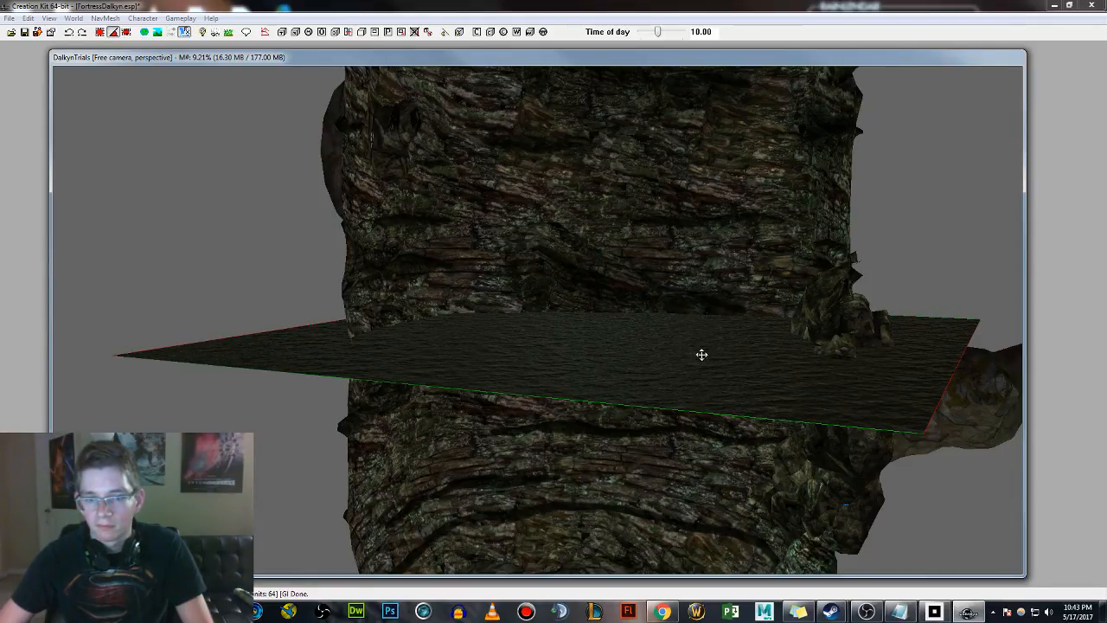
pyautogui.scroll(5, 698, 355)
pyautogui.keyDown('shift'); pyautogui.moveTo(648, 364); pyautogui.dragTo(549, 386, button='middle'); pyautogui.keyUp('shift')
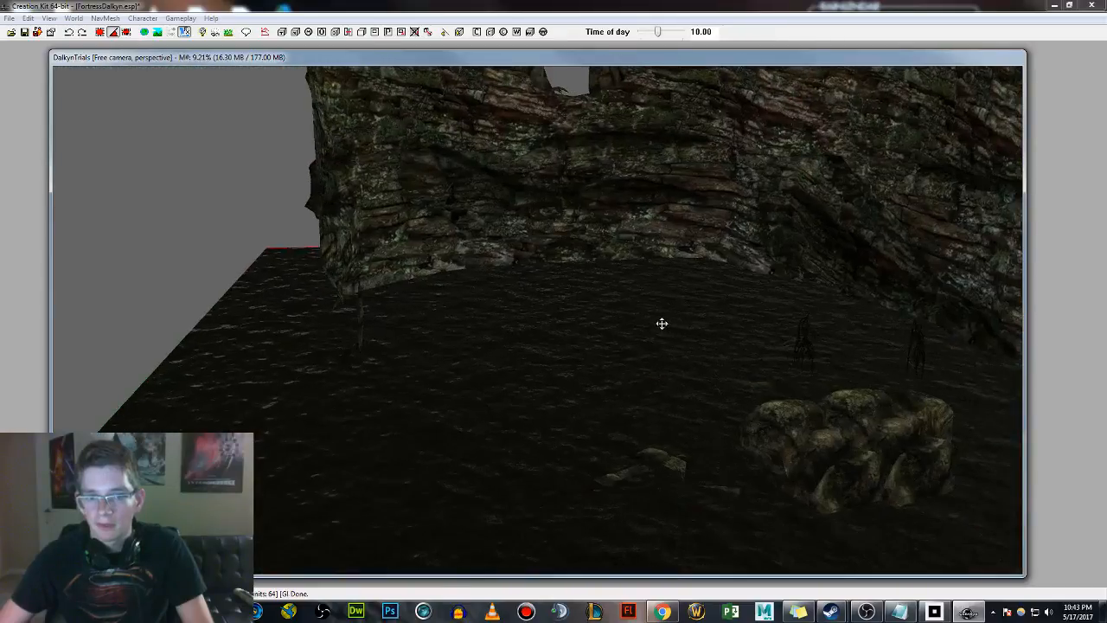
pyautogui.scroll(1, 574, 381)
pyautogui.scroll(1, 554, 385)
pyautogui.scroll(1, 560, 384)
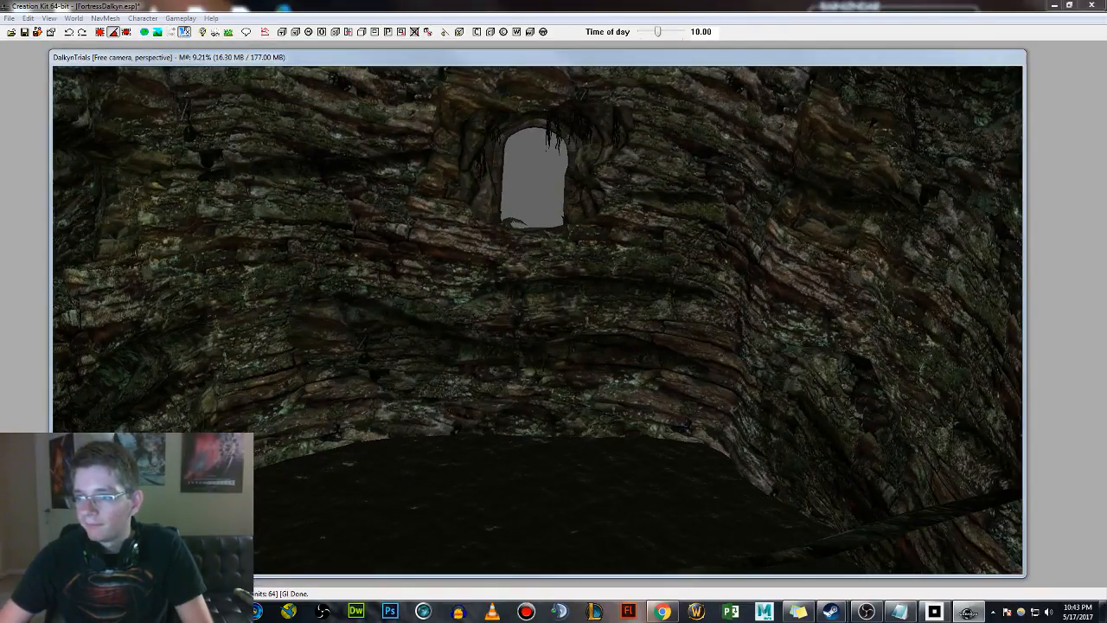
pyautogui.hotkey('ctrl', 'z')
pyautogui.hotkey('ctrl', 'z')
pyautogui.hotkey('ctrl', 'z')
pyautogui.hotkey('ctrl', 'z')
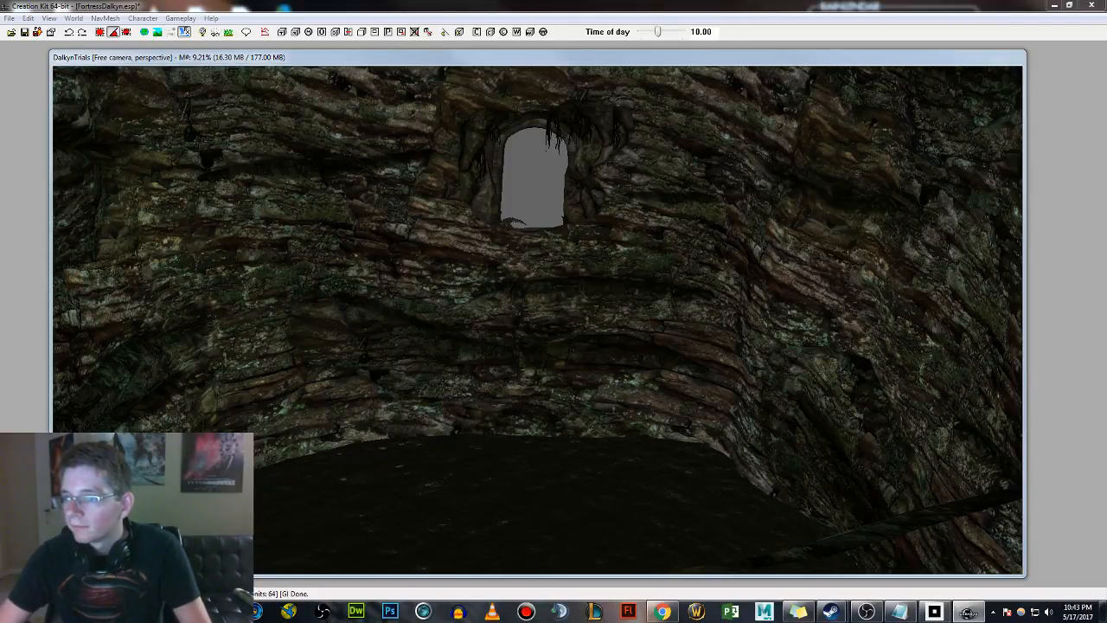
pyautogui.moveTo(809, 305); pyautogui.dragTo(525, 336)
pyautogui.moveTo(526, 341); pyautogui.dragTo(524, 330, button='right')
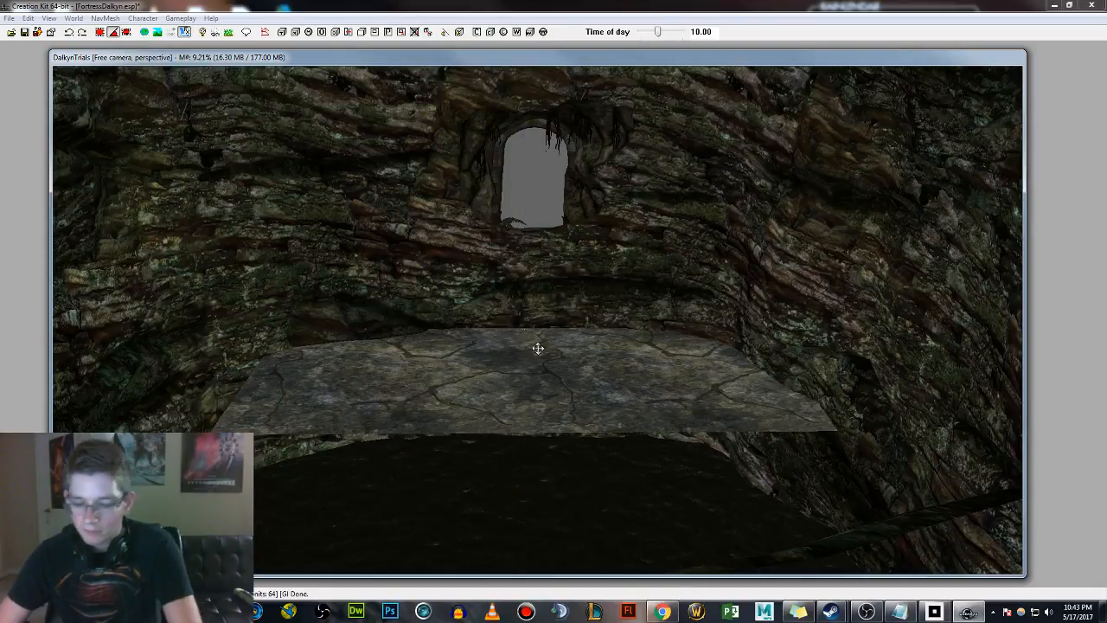
pyautogui.press('Delete')
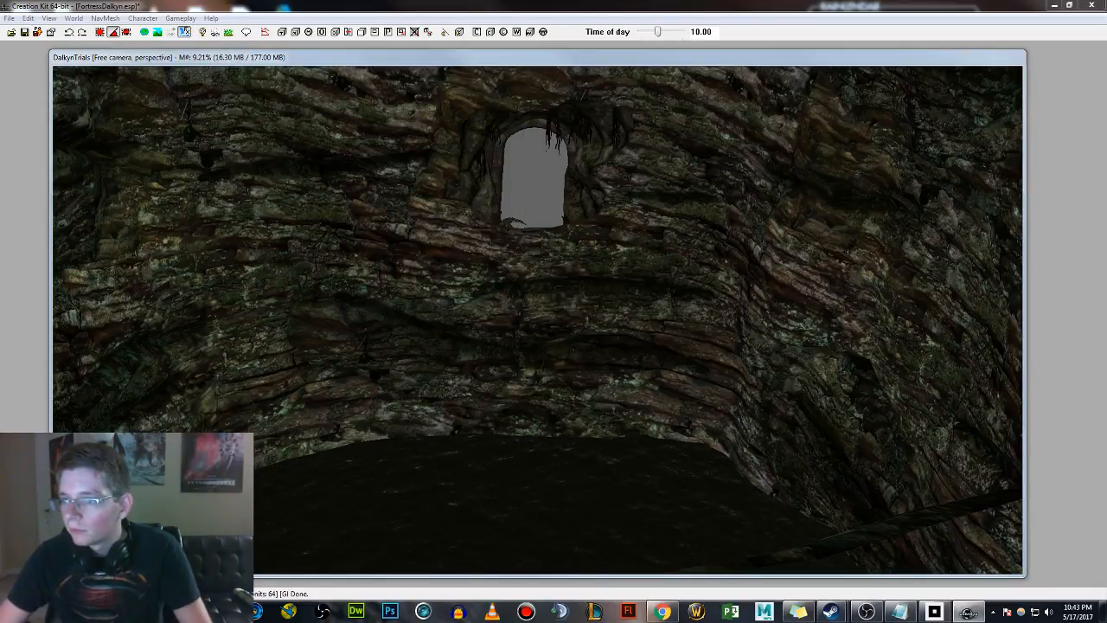
pyautogui.moveTo(954, 362); pyautogui.dragTo(585, 375)
pyautogui.moveTo(586, 398); pyautogui.dragTo(586, 392, button='right')
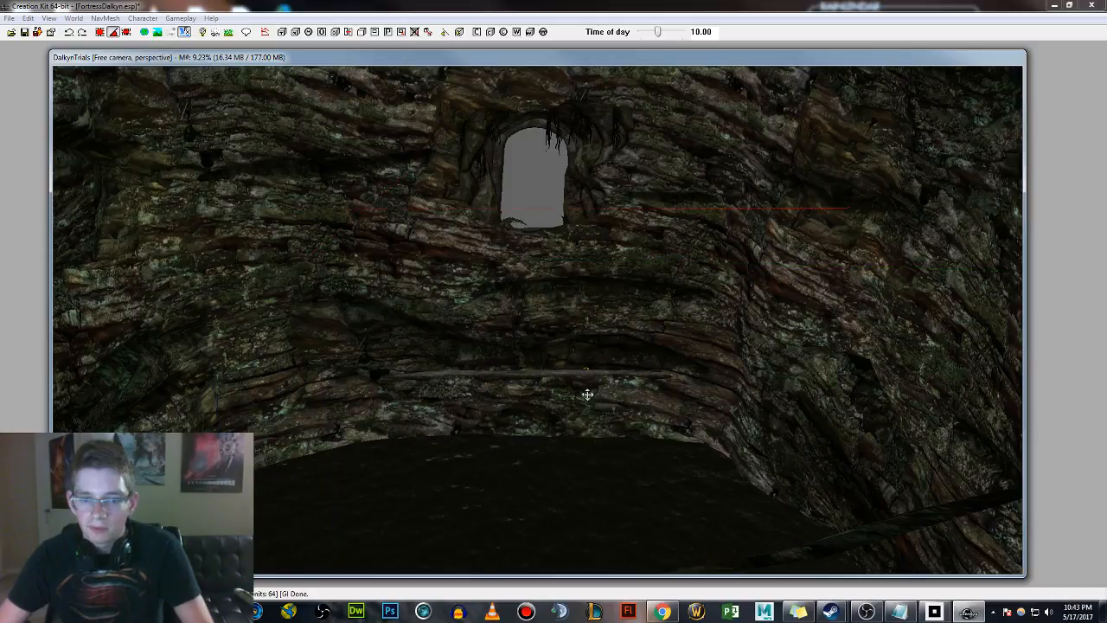
pyautogui.press('Delete')
# Place a stone block platform against the rock wall, turn its long side across the arched doorway and raise it just below the opening.
pyautogui.moveTo(934, 378); pyautogui.dragTo(499, 383)
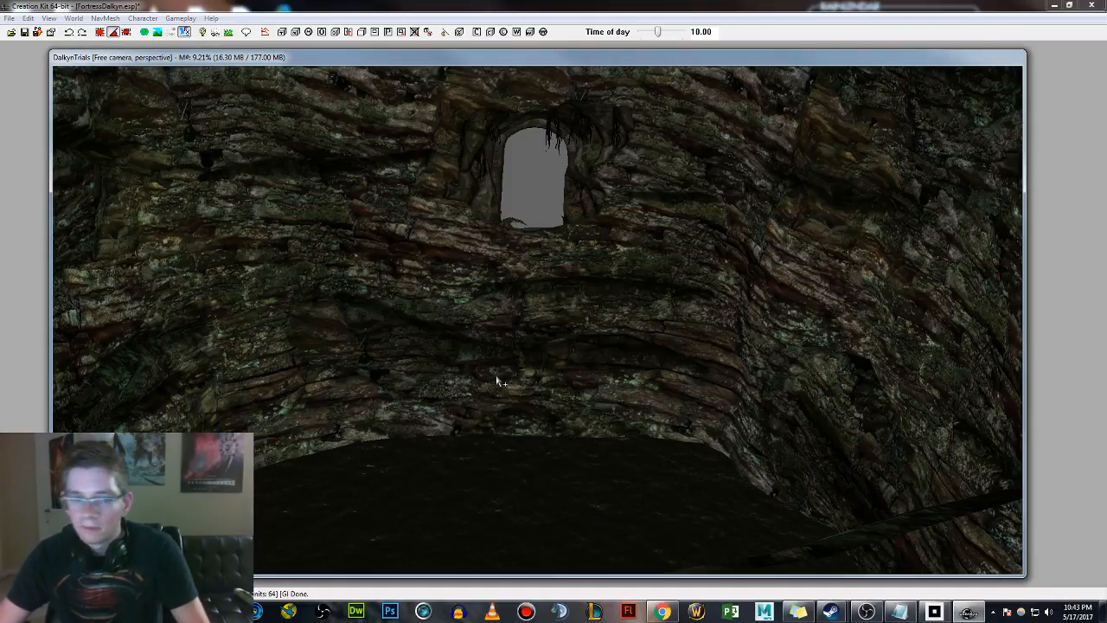
pyautogui.moveTo(459, 413); pyautogui.dragTo(495, 413, button='right')
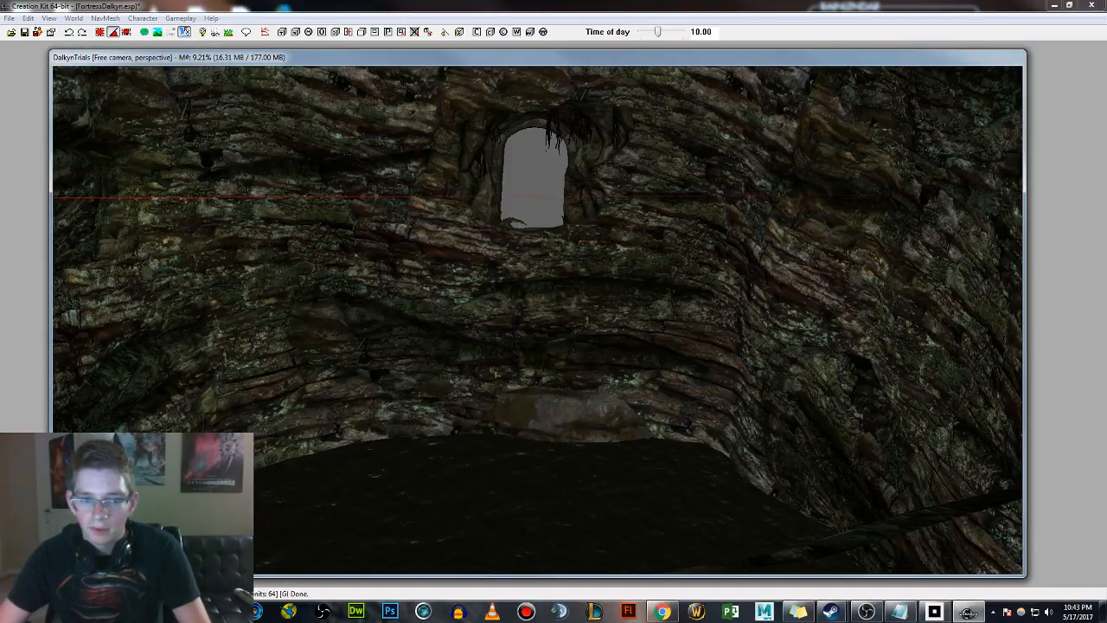
pyautogui.moveTo(571, 432); pyautogui.dragTo(587, 357)
pyautogui.keyDown('shift'); pyautogui.moveTo(586, 357); pyautogui.dragTo(636, 399, button='middle'); pyautogui.keyUp('shift')
pyautogui.scroll(2, 638, 342)
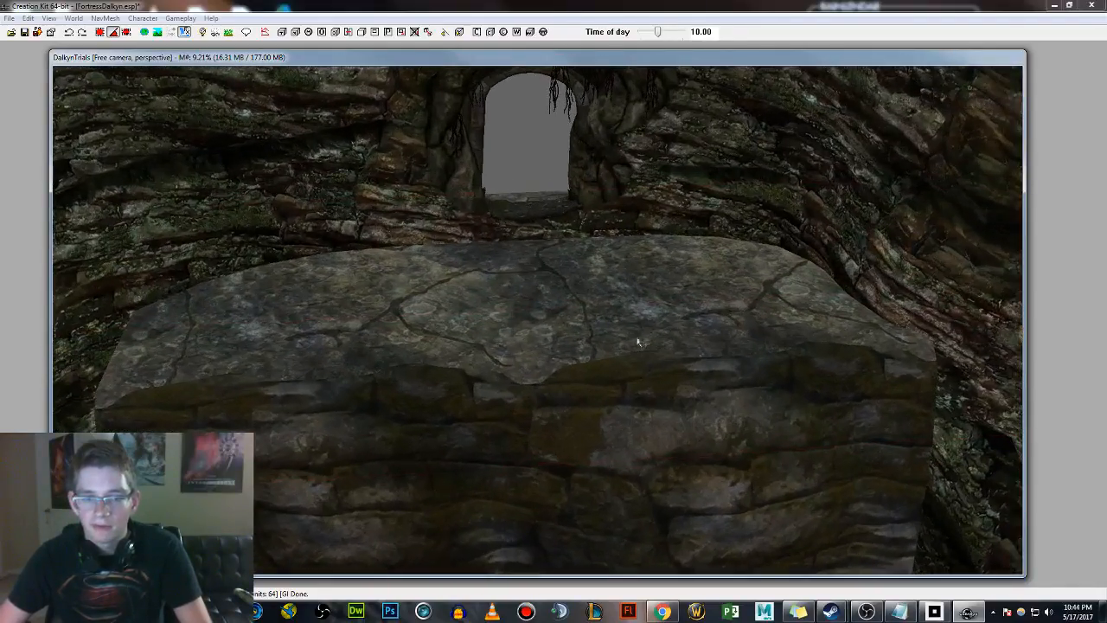
pyautogui.moveTo(647, 304)
pyautogui.keyDown('shift'); pyautogui.mouseDown(button='middle')
pyautogui.moveTo(665, 289)
pyautogui.moveTo(642, 283)
pyautogui.mouseUp(button='middle'); pyautogui.keyUp('shift')
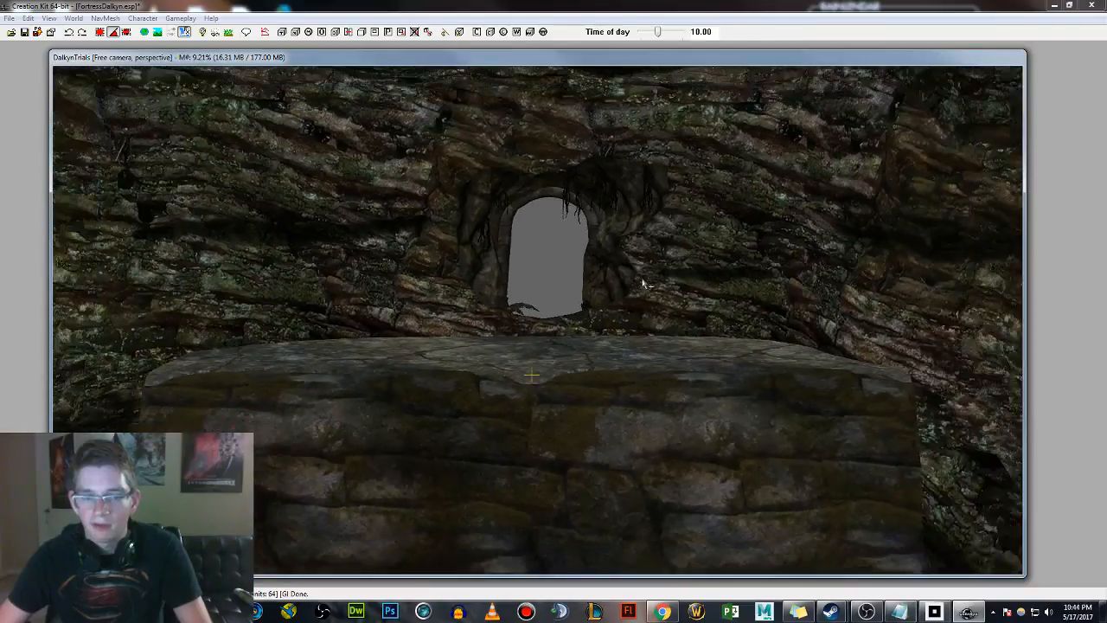
pyautogui.scroll(-1, 643, 283)
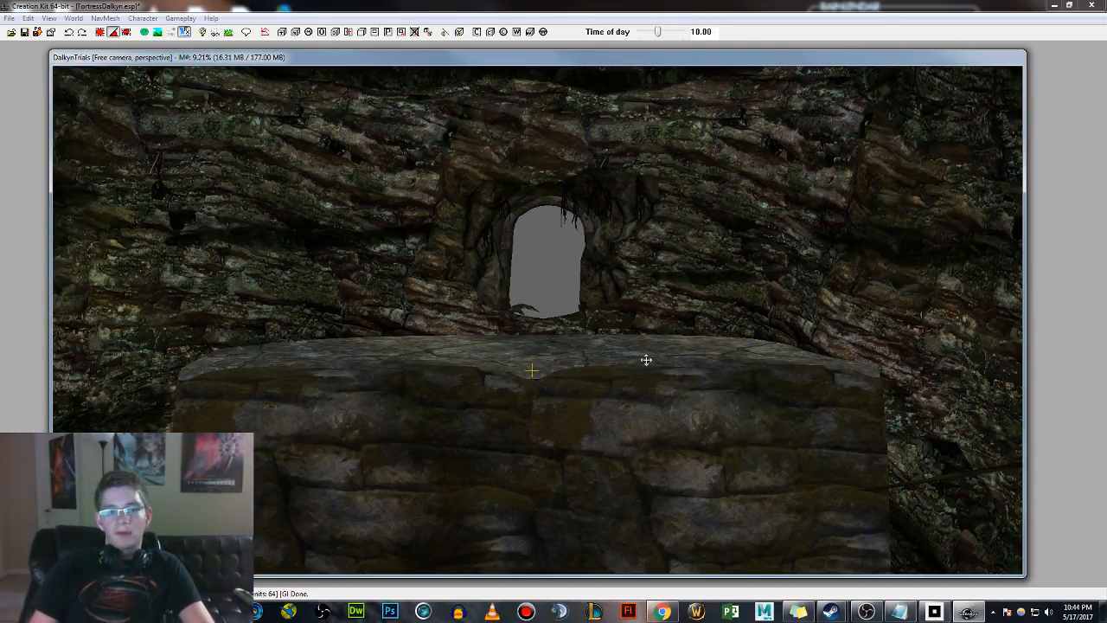
pyautogui.keyDown('shift'); pyautogui.moveTo(646, 360); pyautogui.dragTo(648, 369, button='middle'); pyautogui.keyUp('shift')
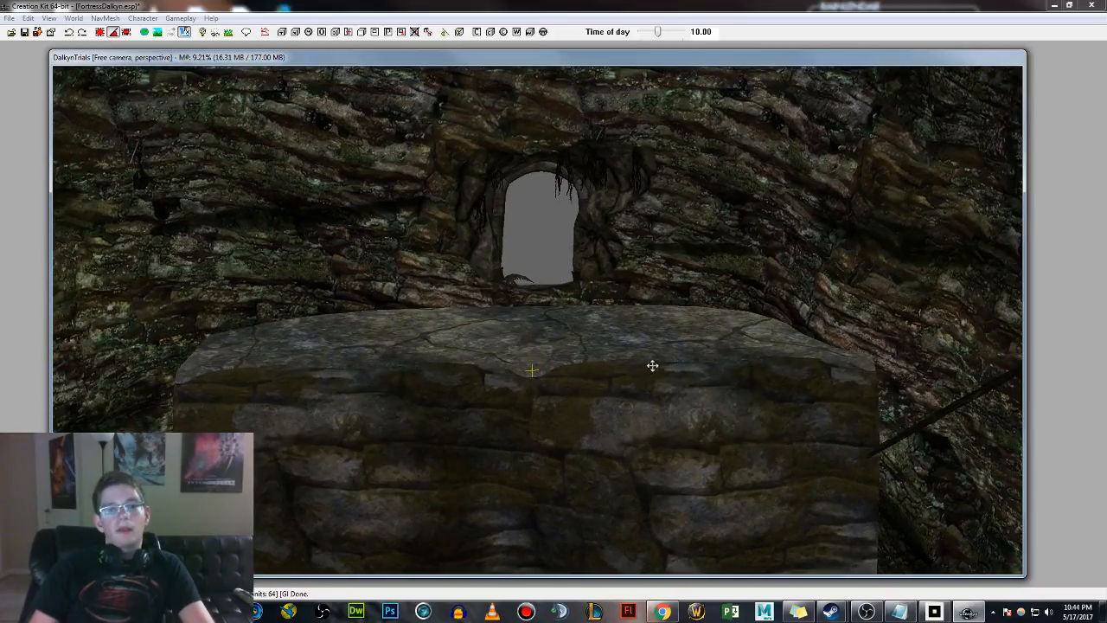
# Examine the stone platform and the arched doorway up close and from outside the rock shaft.
pyautogui.moveTo(631, 302); pyautogui.dragTo(637, 311, button='middle')
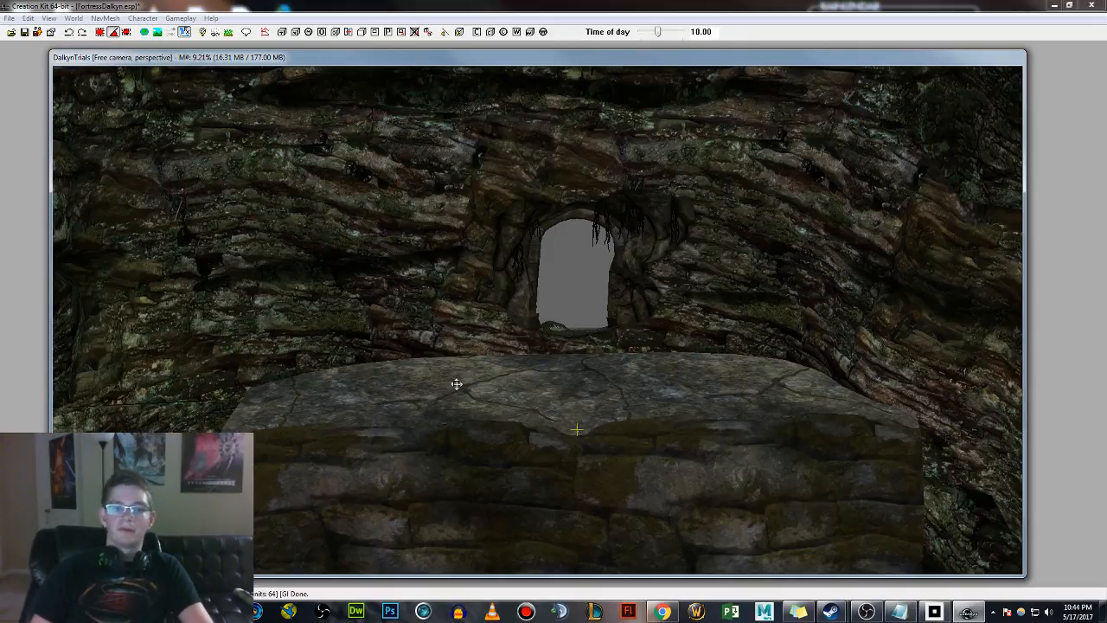
pyautogui.moveTo(480, 338)
pyautogui.keyDown('shift'); pyautogui.mouseDown(button='middle')
pyautogui.moveTo(507, 337)
pyautogui.moveTo(494, 339)
pyautogui.mouseUp(button='middle'); pyautogui.keyUp('shift')
pyautogui.scroll(4, 764, 398)
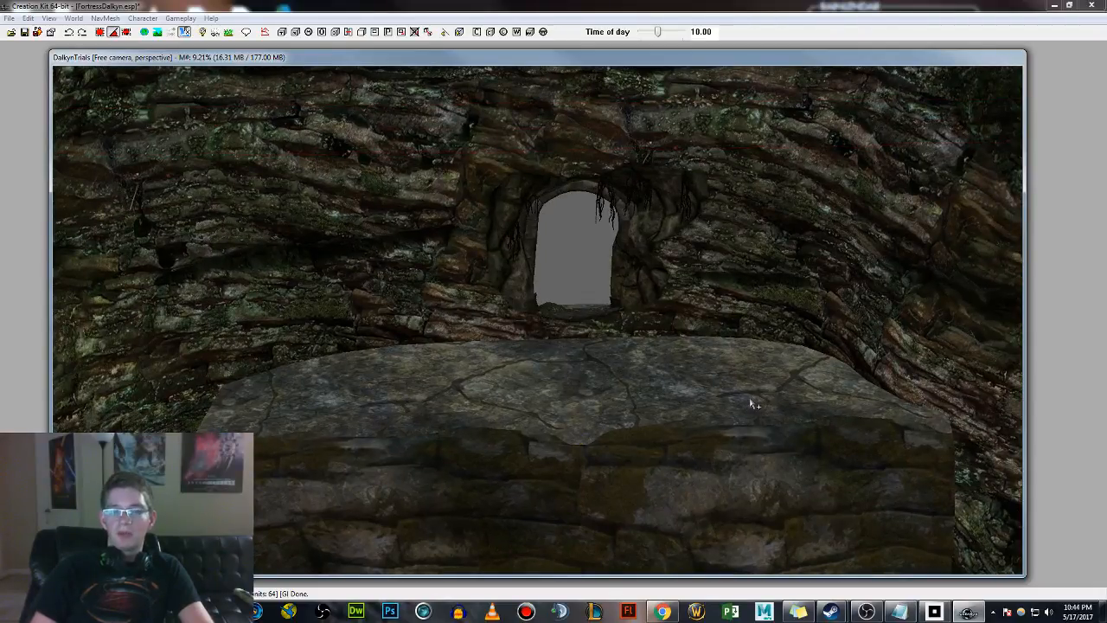
pyautogui.scroll(1, 732, 403)
pyautogui.scroll(-1, 727, 403)
pyautogui.moveTo(727, 403); pyautogui.dragTo(725, 421, button='middle')
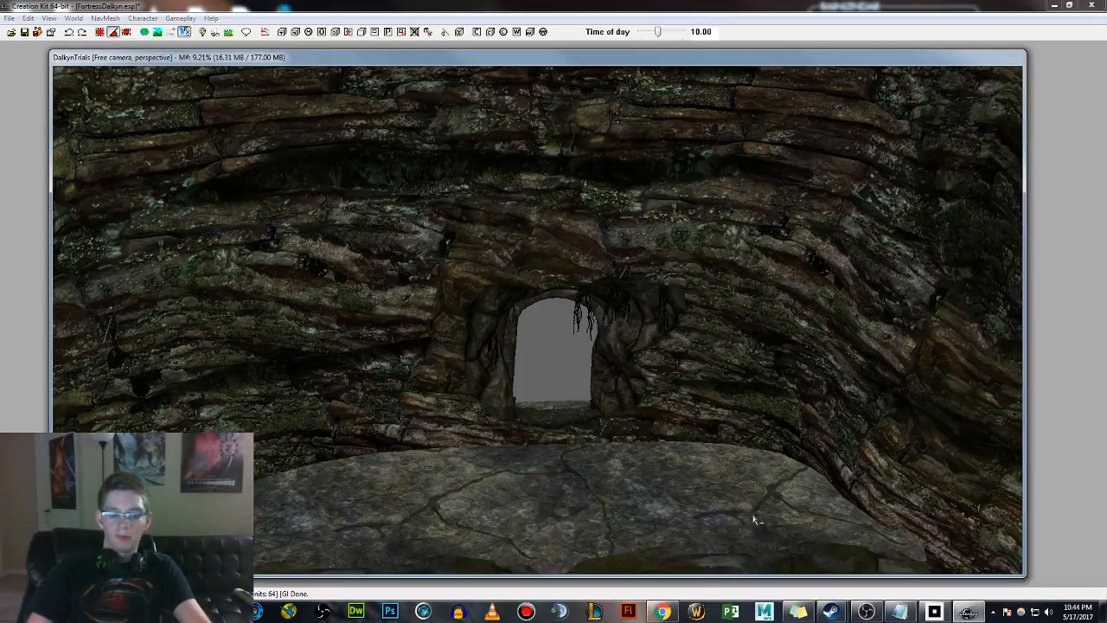
pyautogui.moveTo(665, 475); pyautogui.dragTo(701, 432, button='middle')
pyautogui.scroll(2, 700, 431)
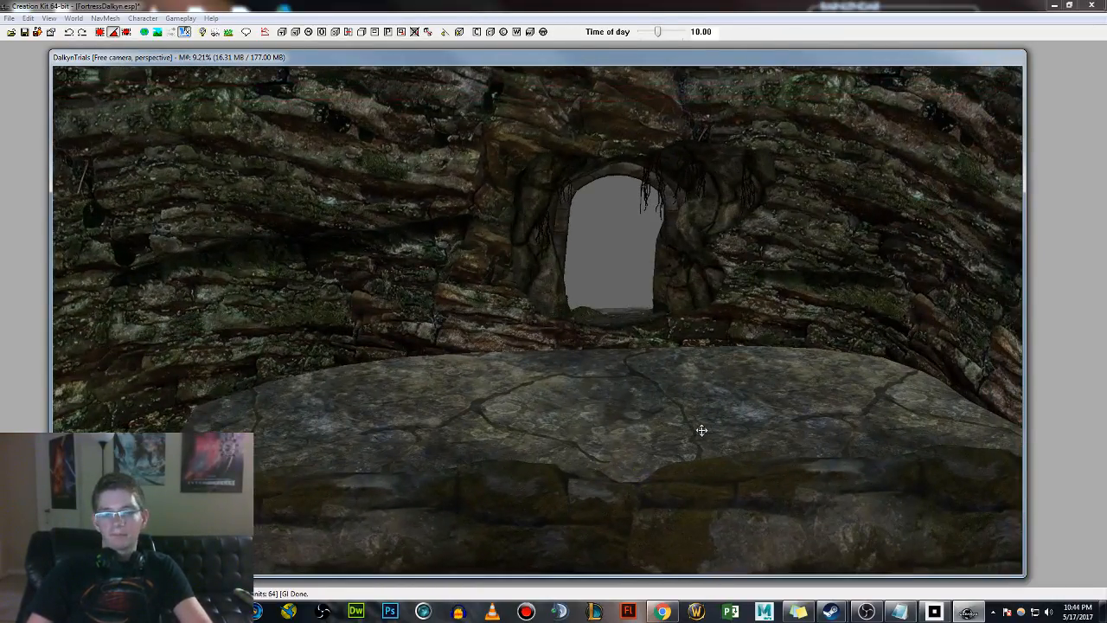
pyautogui.scroll(-2, 701, 426)
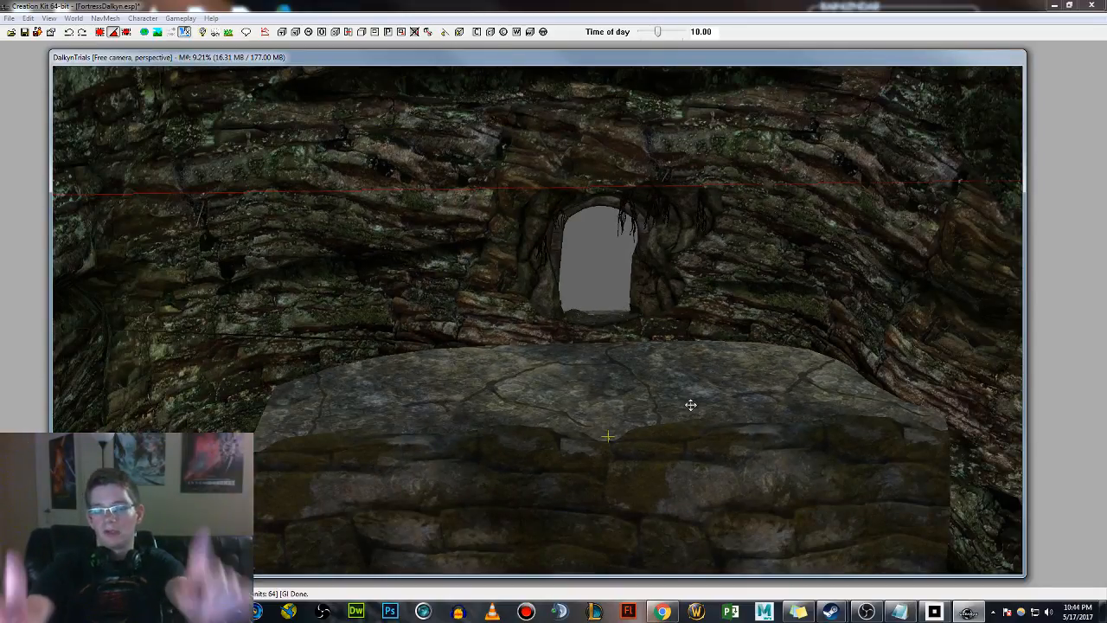
pyautogui.scroll(-6, 706, 387)
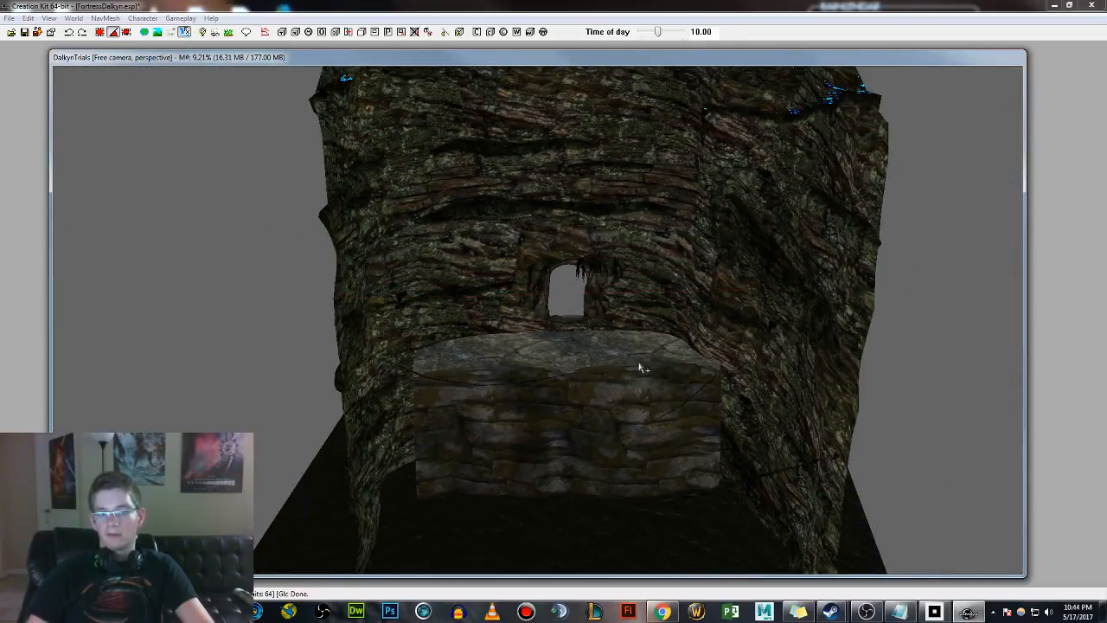
pyautogui.moveTo(640, 362); pyautogui.dragTo(567, 390, button='middle')
# Place two narrow waterfalls running down onto the stone platform, one on each side of the arched doorway.
pyautogui.click(440, 390)
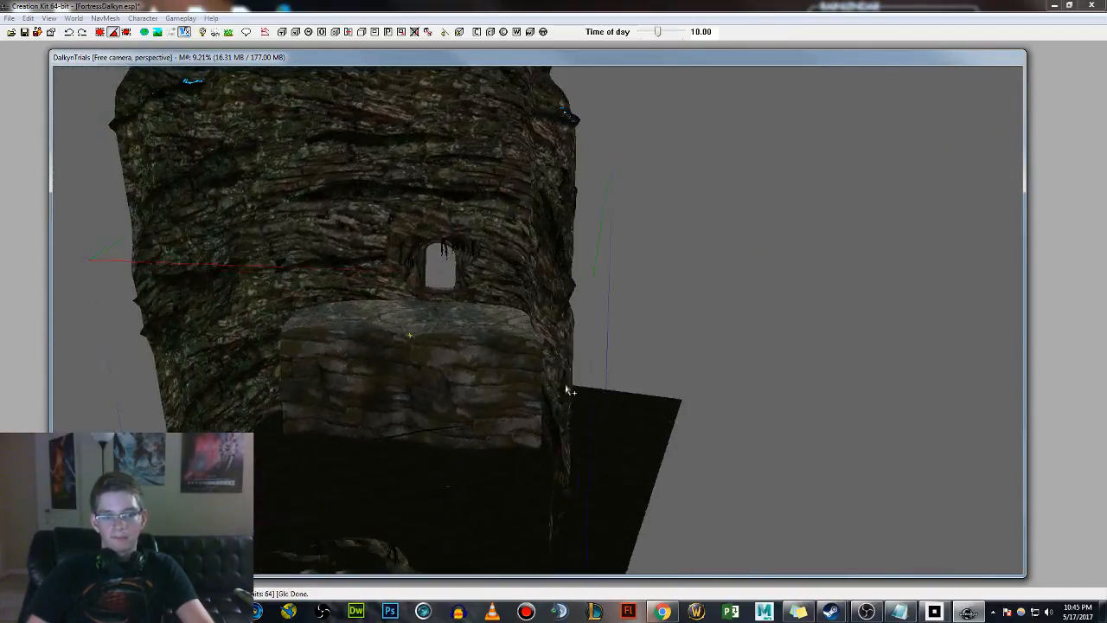
pyautogui.scroll(4, 452, 291)
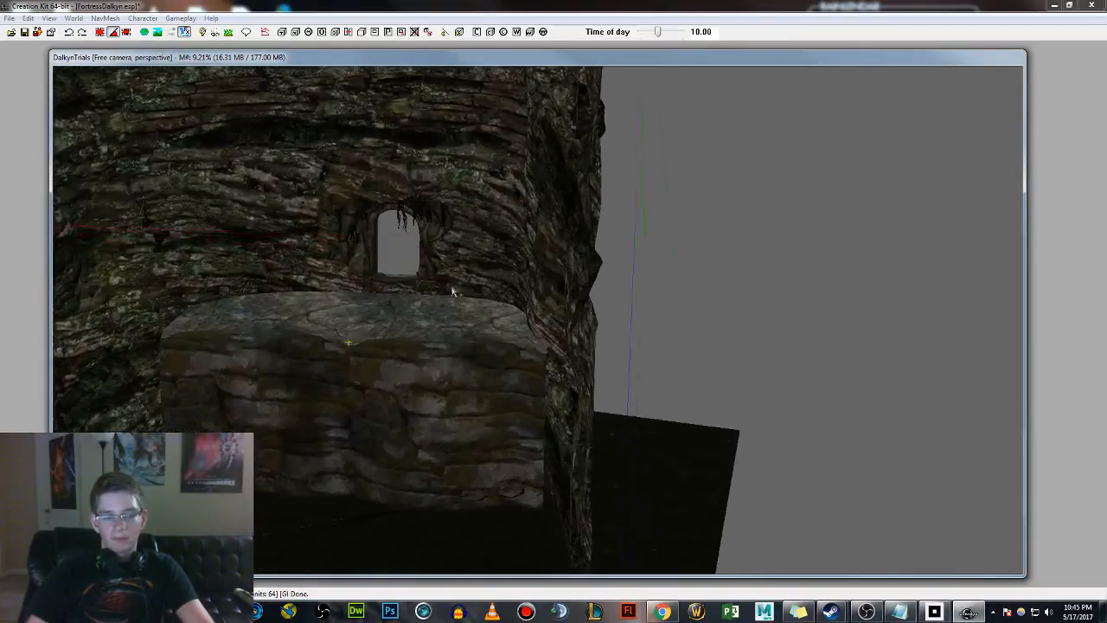
pyautogui.moveTo(452, 290); pyautogui.dragTo(543, 341, button='middle')
pyautogui.scroll(4, 571, 348)
pyautogui.scroll(-2, 588, 337)
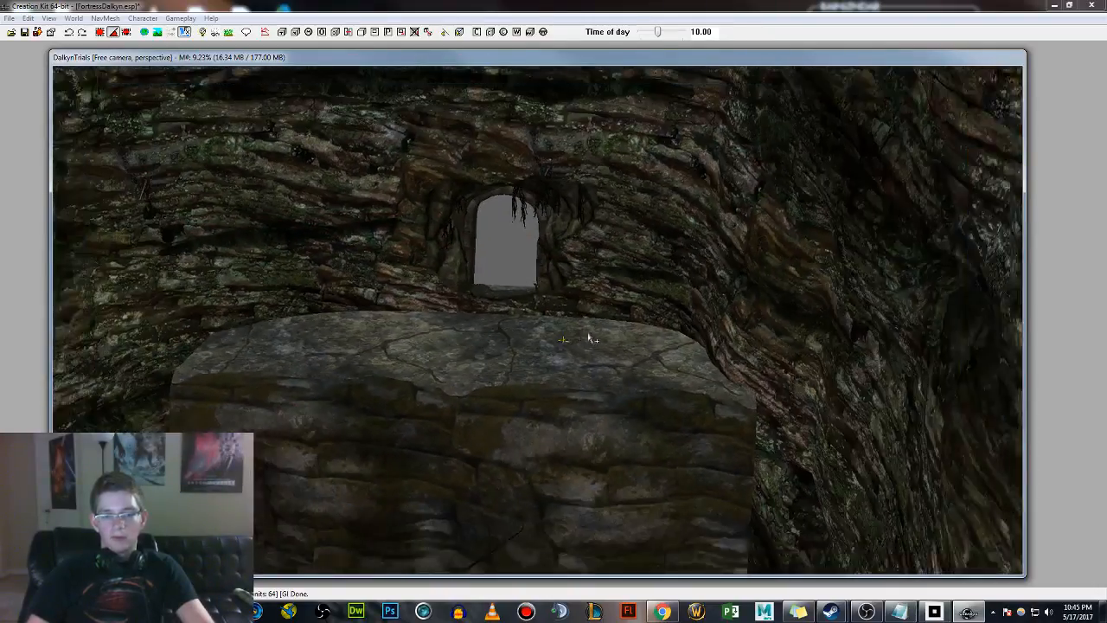
pyautogui.press('x')
pyautogui.moveTo(558, 336); pyautogui.dragTo(578, 319, button='right')
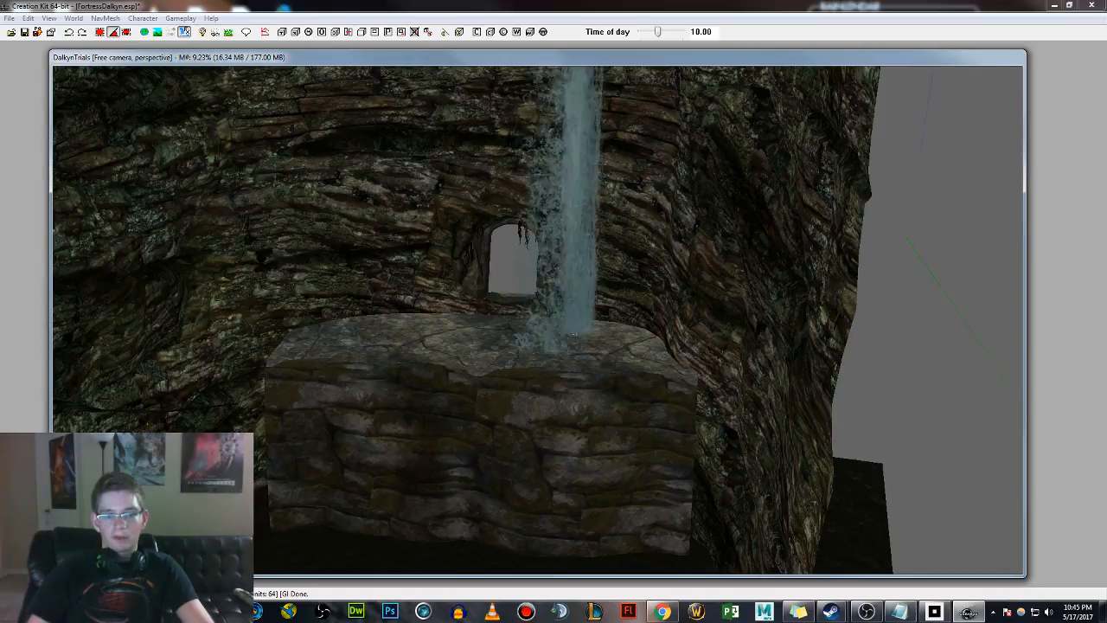
pyautogui.keyDown('shift'); pyautogui.moveTo(583, 302); pyautogui.dragTo(594, 302, button='middle'); pyautogui.keyUp('shift')
pyautogui.scroll(2, 594, 302)
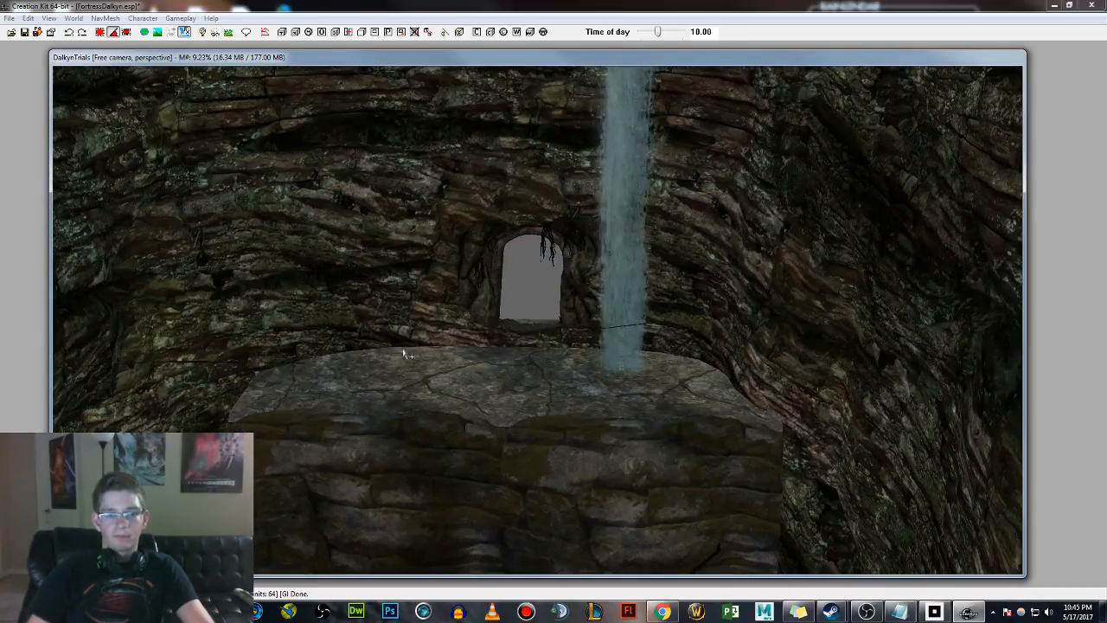
pyautogui.moveTo(419, 329); pyautogui.dragTo(410, 336)
pyautogui.keyDown('shift'); pyautogui.moveTo(403, 347); pyautogui.dragTo(373, 344, button='middle'); pyautogui.keyUp('shift')
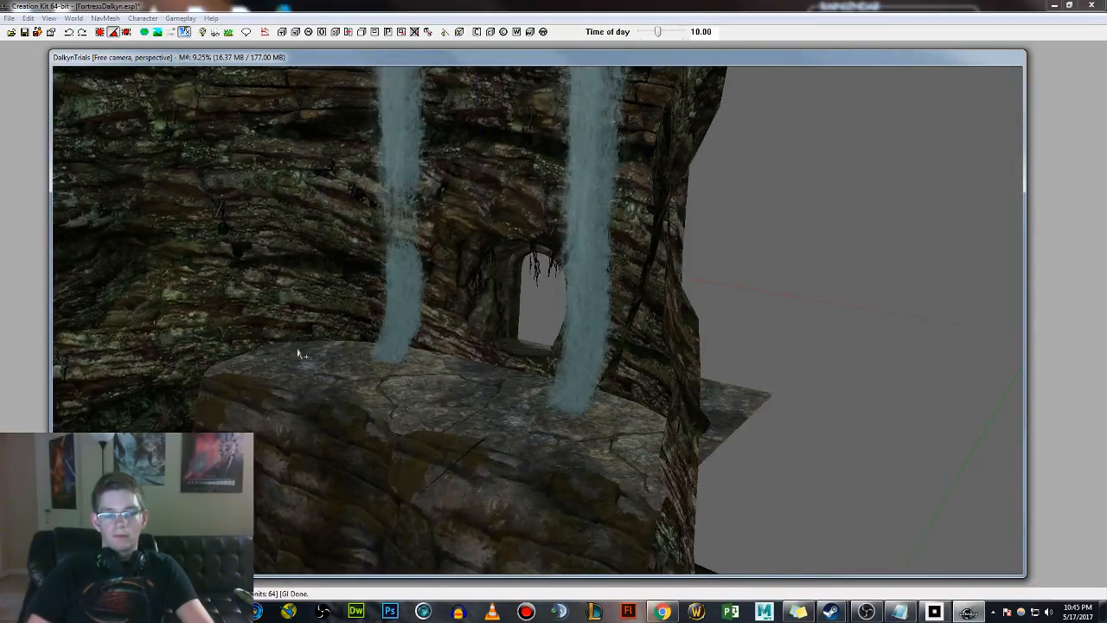
pyautogui.keyDown('shift'); pyautogui.moveTo(299, 353); pyautogui.dragTo(452, 355, button='middle'); pyautogui.keyUp('shift')
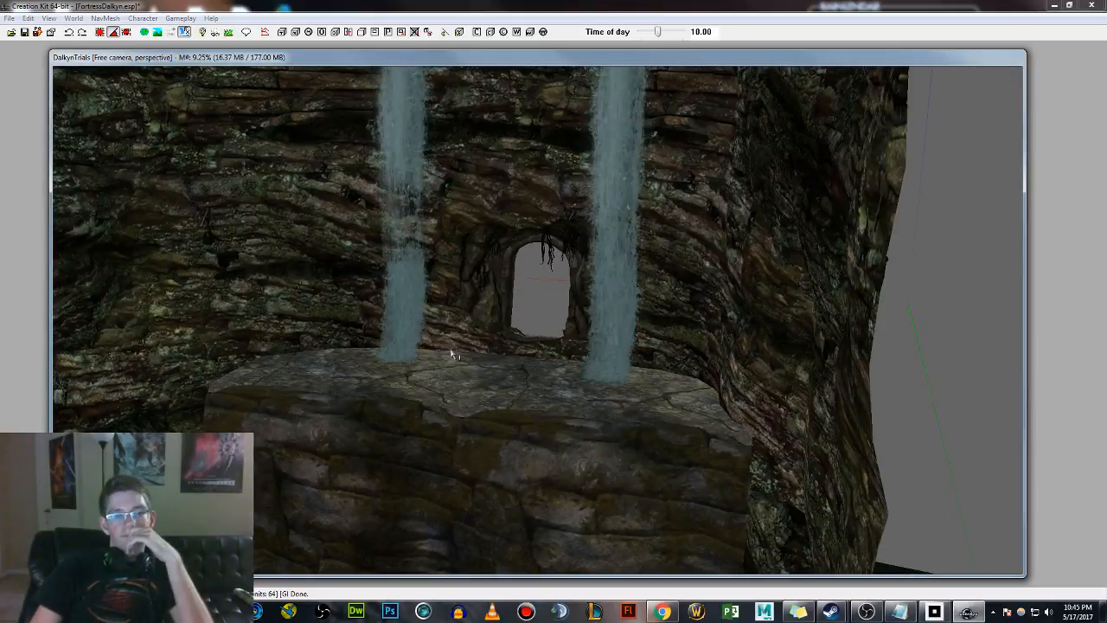
# Delete both waterfalls flanking the arched doorway.
pyautogui.click(403, 330)
pyautogui.press('Delete')
pyautogui.click(609, 334)
pyautogui.press('Delete')
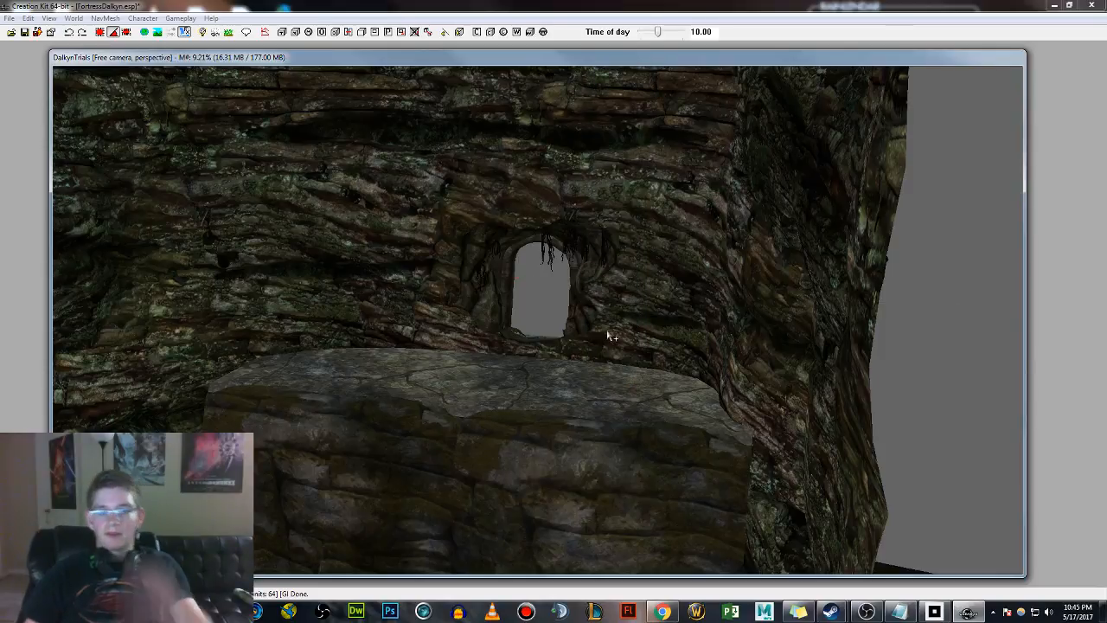
# Examine the lit waterfall and misty pool in the neighbouring cave for comparison with the platform area.
pyautogui.keyDown('shift'); pyautogui.moveTo(603, 389); pyautogui.dragTo(710, 336, button='middle'); pyautogui.keyUp('shift')
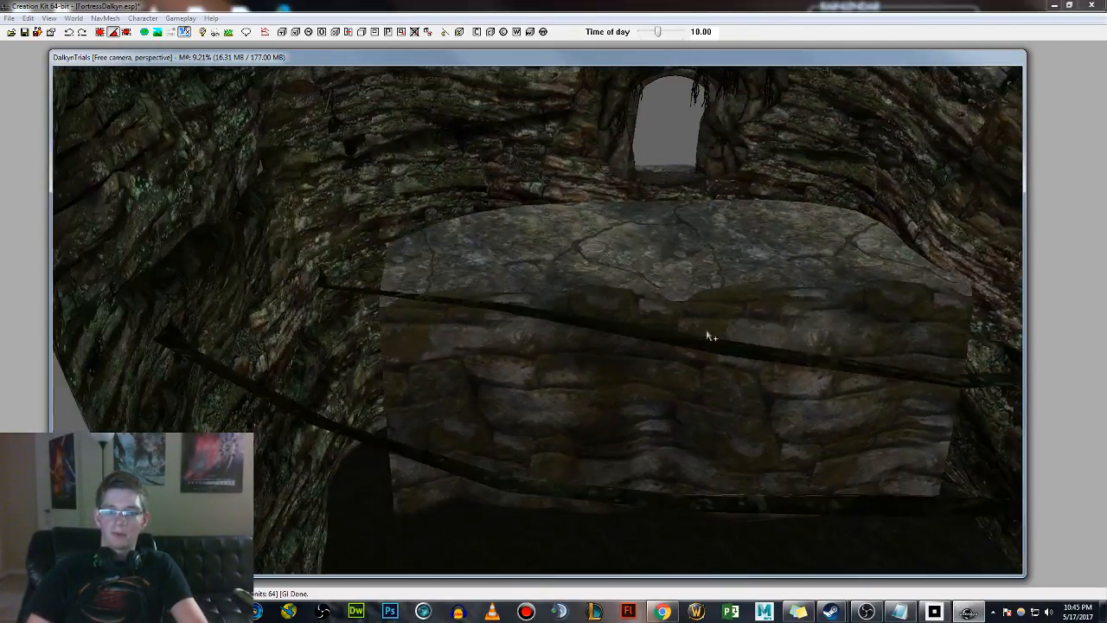
pyautogui.scroll(-1, 695, 279)
pyautogui.keyDown('shift'); pyautogui.moveTo(695, 280); pyautogui.dragTo(713, 276, button='middle'); pyautogui.keyUp('shift')
pyautogui.keyDown('shift'); pyautogui.moveTo(644, 267); pyautogui.dragTo(511, 346, button='middle'); pyautogui.keyUp('shift')
pyautogui.scroll(3, 453, 329)
pyautogui.keyDown('shift'); pyautogui.moveTo(458, 383); pyautogui.dragTo(495, 411, button='middle'); pyautogui.keyUp('shift')
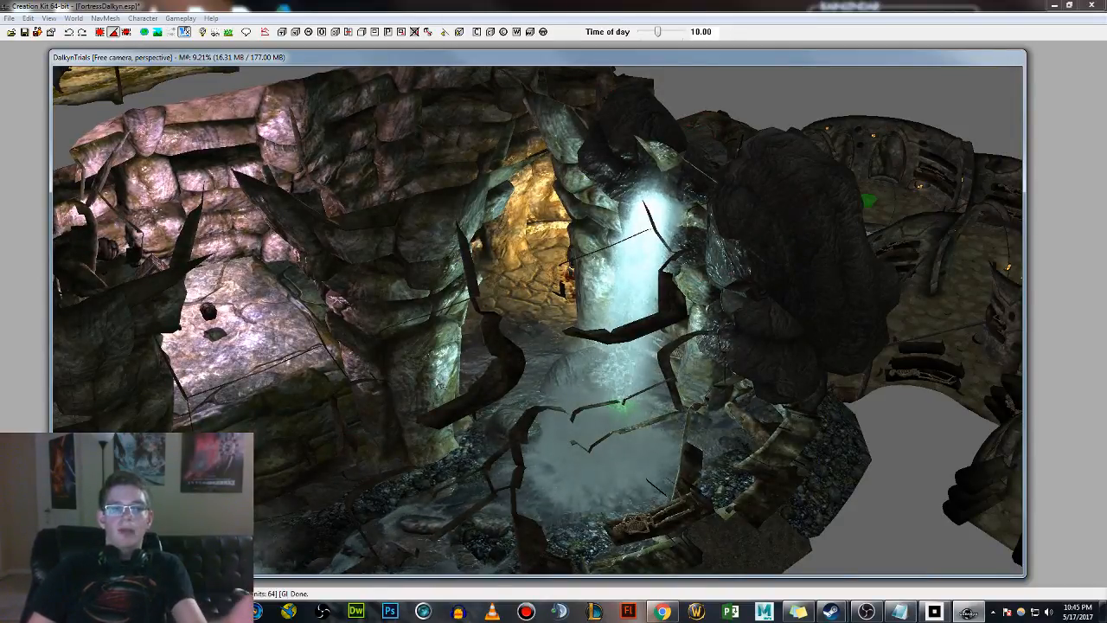
pyautogui.moveTo(495, 412); pyautogui.dragTo(590, 382, button='middle')
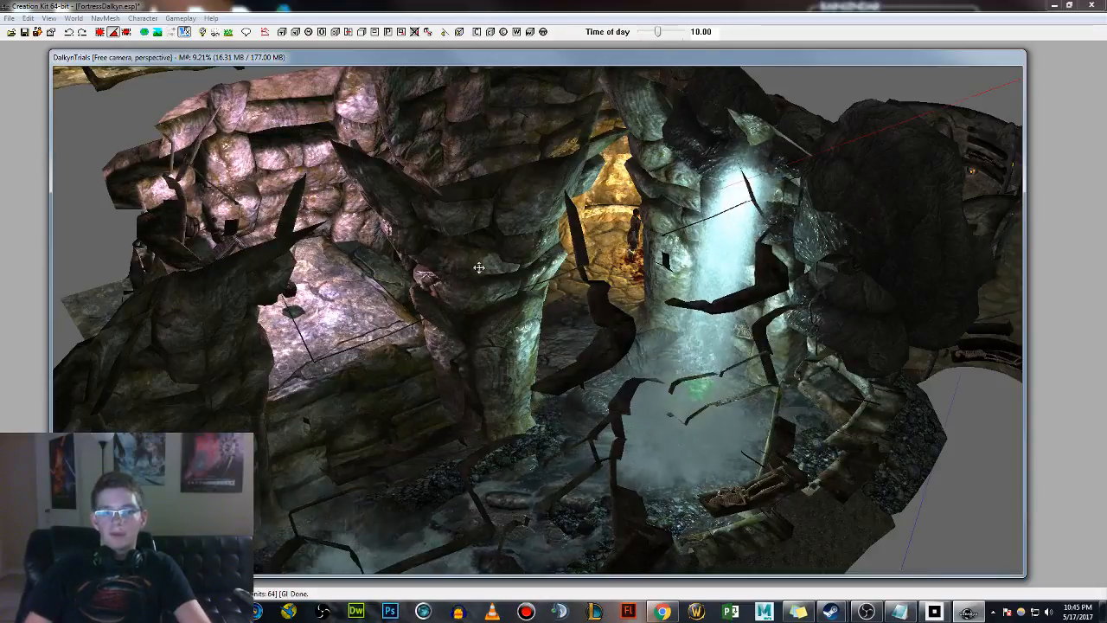
pyautogui.keyDown('shift'); pyautogui.moveTo(479, 267); pyautogui.dragTo(489, 361, button='middle'); pyautogui.keyUp('shift')
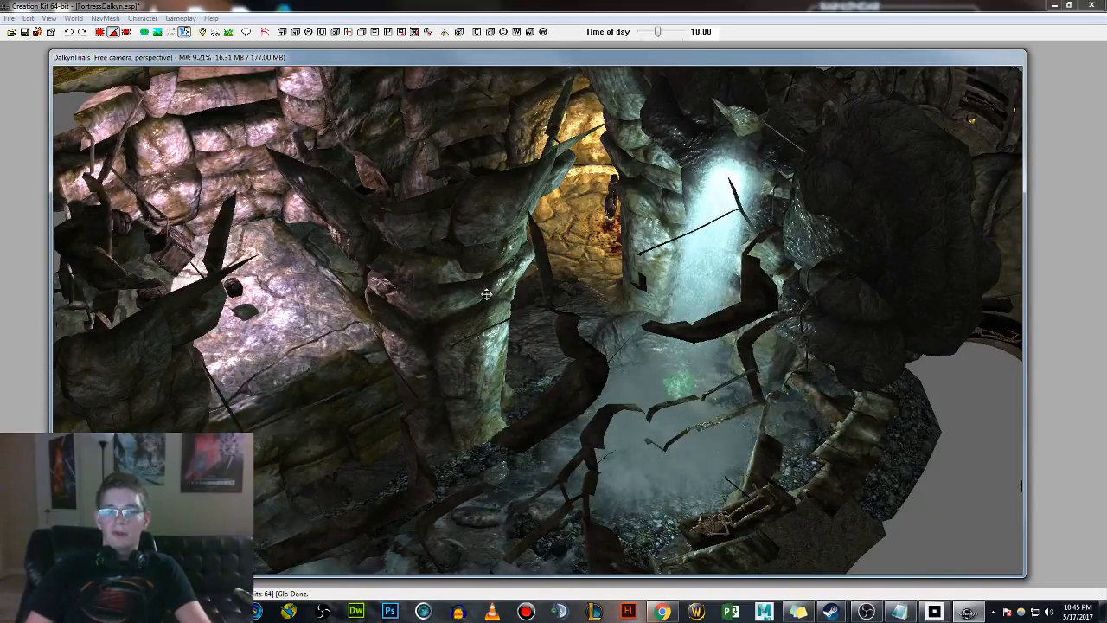
pyautogui.keyDown('shift'); pyautogui.moveTo(485, 296); pyautogui.dragTo(479, 291, button='middle'); pyautogui.keyUp('shift')
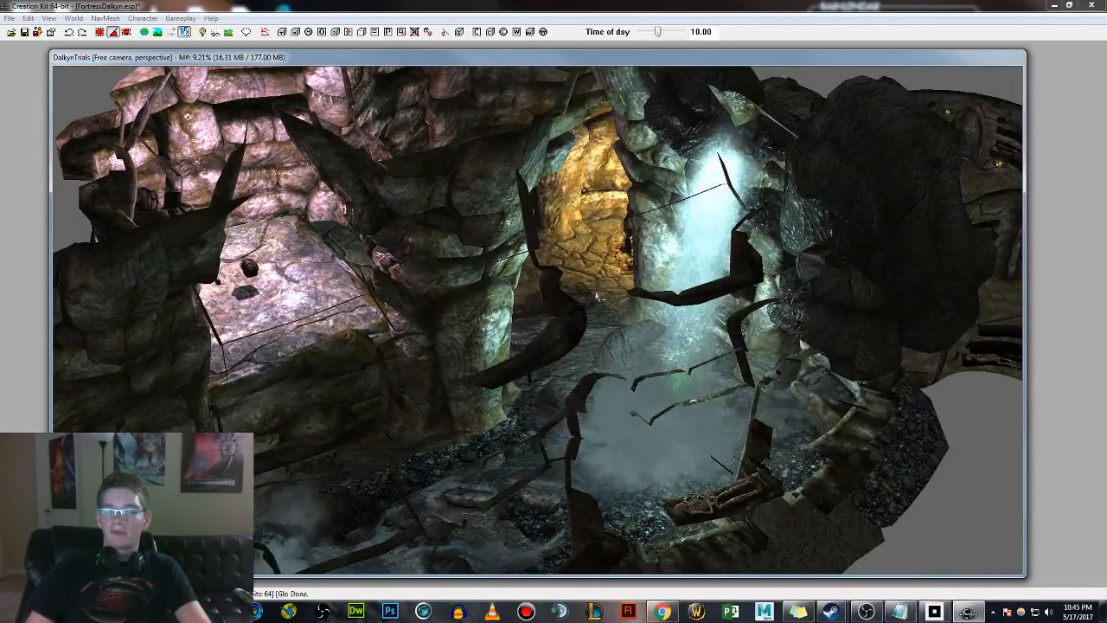
pyautogui.keyDown('shift'); pyautogui.moveTo(596, 297); pyautogui.dragTo(670, 337, button='middle'); pyautogui.keyUp('shift')
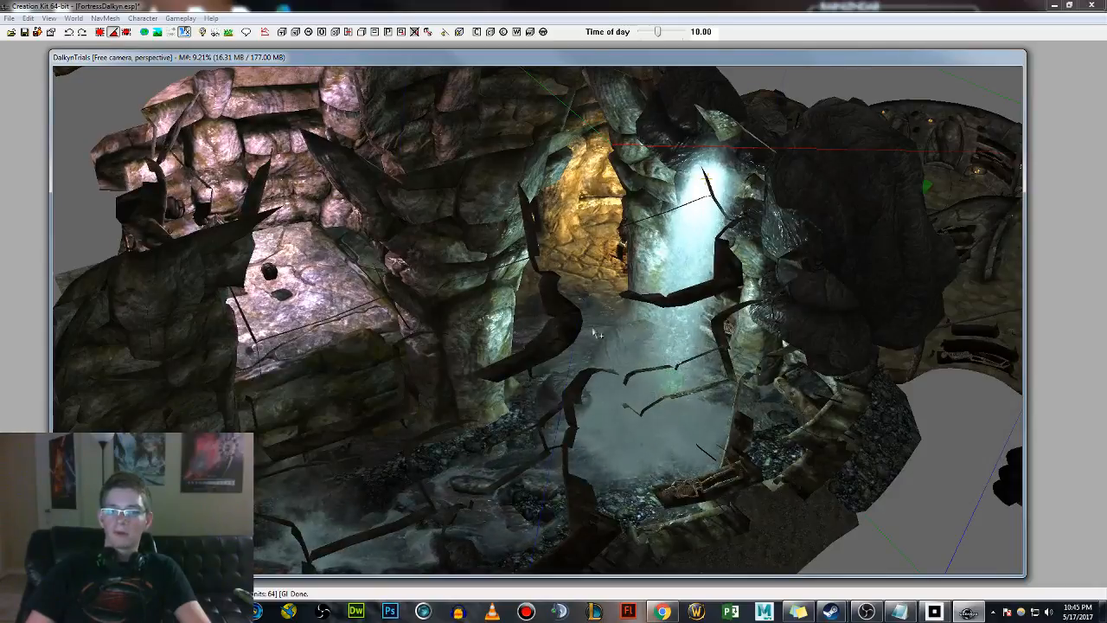
pyautogui.scroll(-5, 595, 333)
pyautogui.moveTo(595, 333); pyautogui.dragTo(625, 283, button='middle')
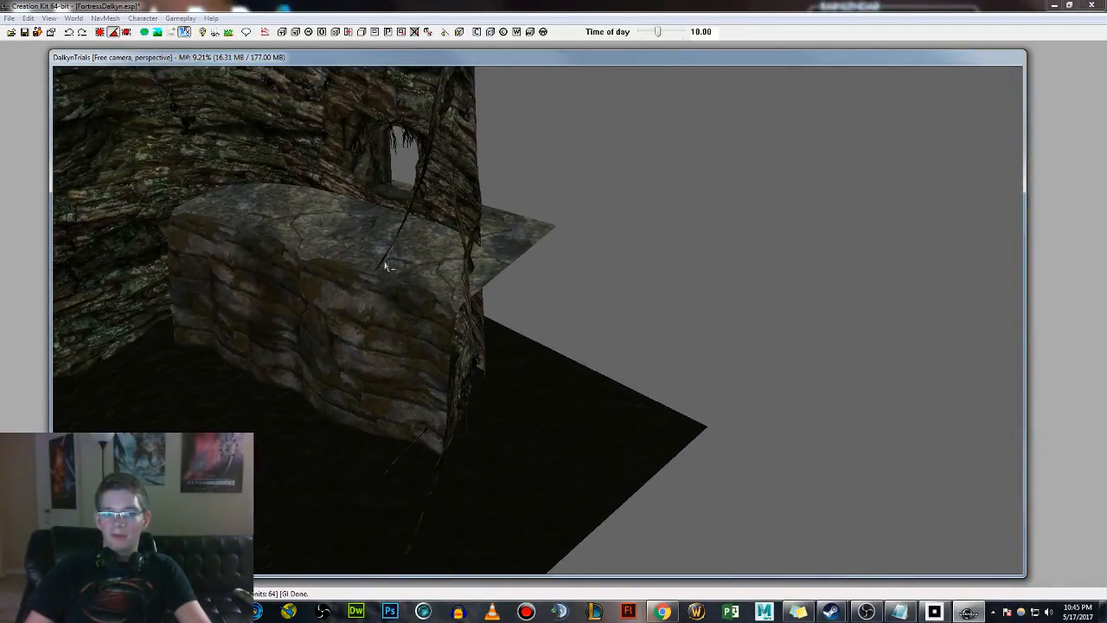
# Duplicate the stone platform and shift it sideways to extend the ledge beneath the arched doorway along the rock wall.
pyautogui.keyDown('shift'); pyautogui.moveTo(298, 259); pyautogui.dragTo(438, 270, button='middle'); pyautogui.keyUp('shift')
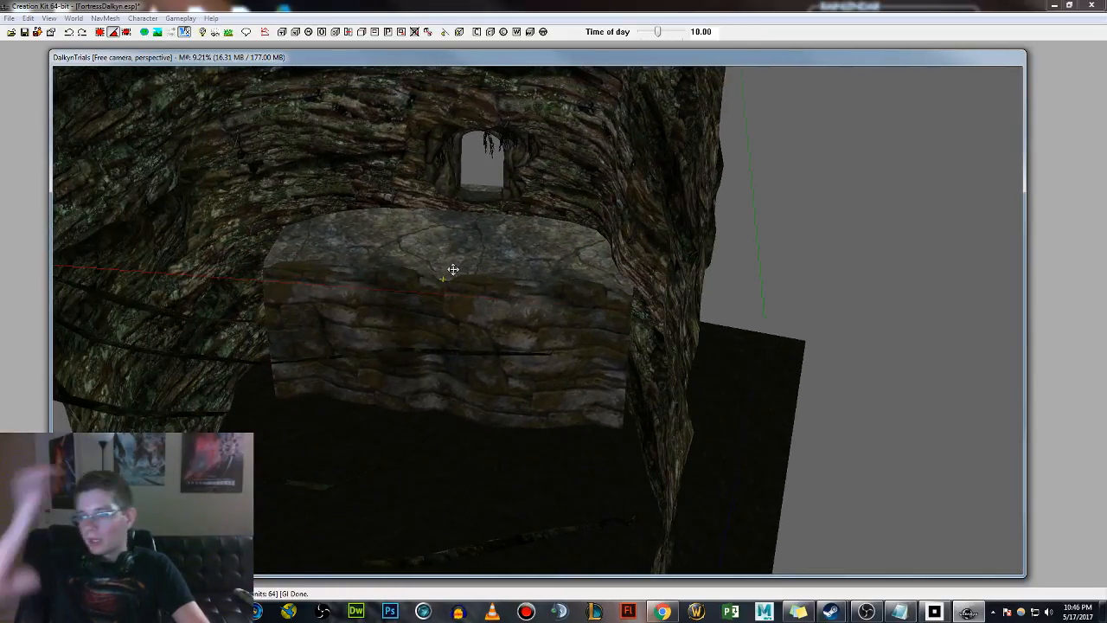
pyautogui.moveTo(447, 268)
pyautogui.keyDown('shift'); pyautogui.mouseDown(button='middle')
pyautogui.moveTo(440, 240)
pyautogui.moveTo(428, 241)
pyautogui.moveTo(432, 260)
pyautogui.mouseUp(button='middle'); pyautogui.keyUp('shift')
pyautogui.moveTo(452, 257); pyautogui.dragTo(753, 311)
pyautogui.hotkey('ctrl', 'd')
pyautogui.keyDown('shift'); pyautogui.moveTo(754, 311); pyautogui.dragTo(764, 311, button='middle'); pyautogui.keyUp('shift')
pyautogui.scroll(5, 764, 312)
pyautogui.moveTo(414, 214); pyautogui.dragTo(549, 235, button='middle')
pyautogui.scroll(-4, 528, 270)
pyautogui.scroll(-5, 561, 285)
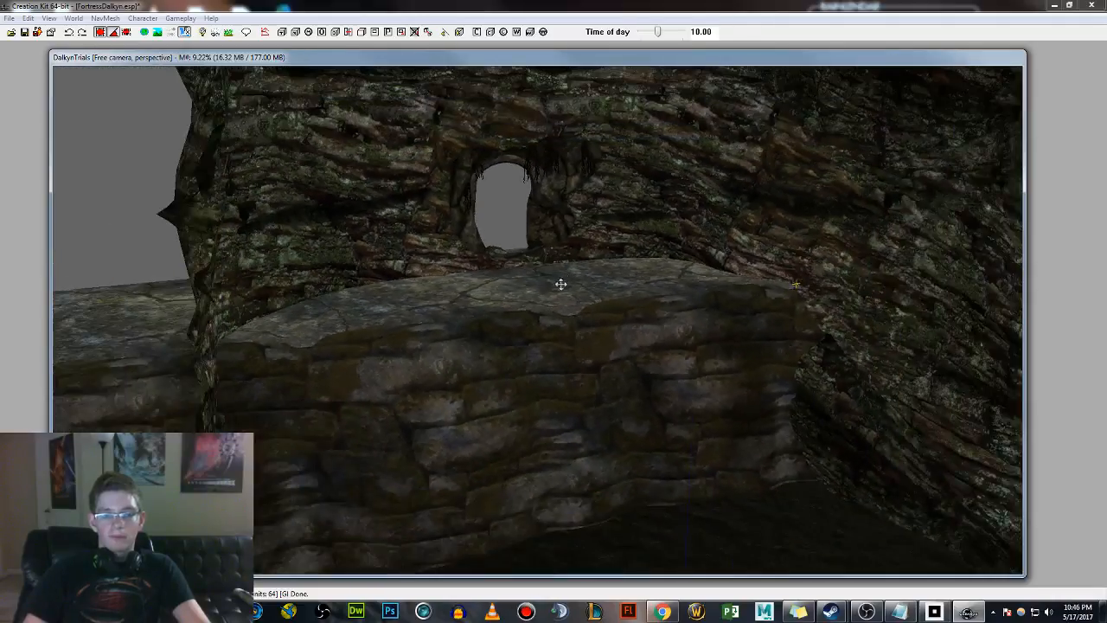
pyautogui.moveTo(561, 284); pyautogui.dragTo(536, 290, button='middle')
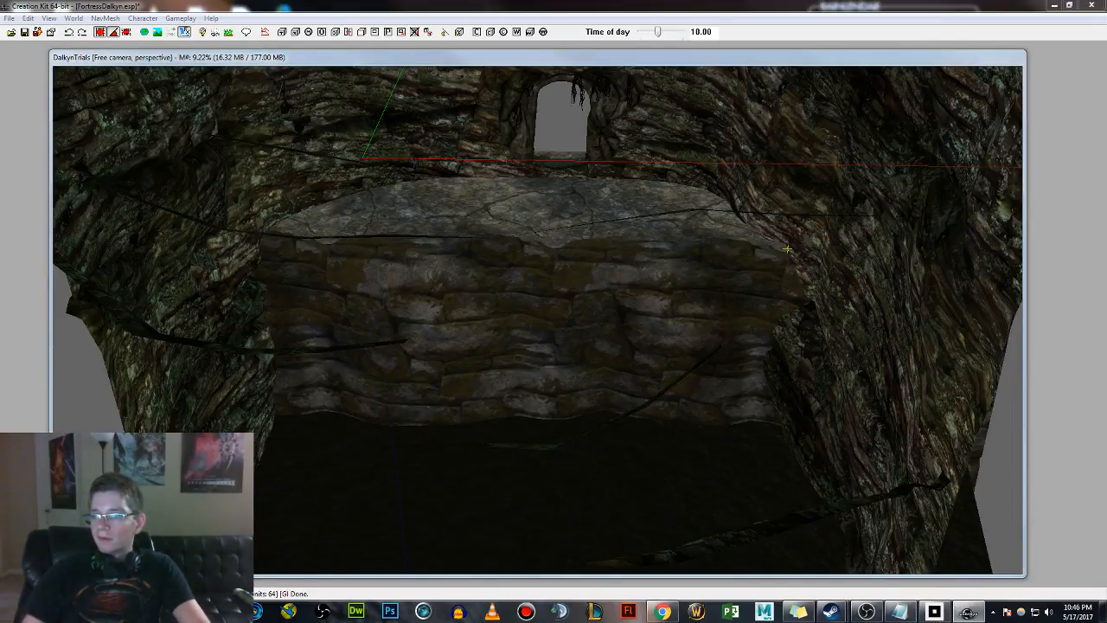
# Place a stone staircase at the left end of the platform's front face, turned outward and set just below the ledge.
pyautogui.click(374, 353)
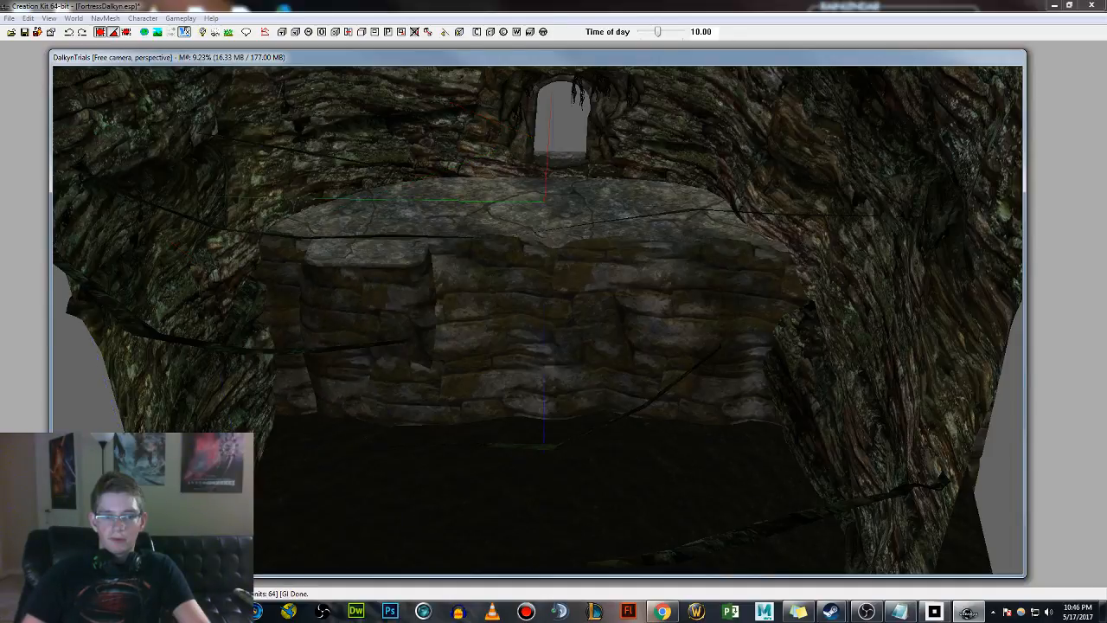
pyautogui.moveTo(373, 353); pyautogui.dragTo(493, 353, button='right')
pyautogui.moveTo(361, 318); pyautogui.dragTo(331, 293)
pyautogui.press('z')
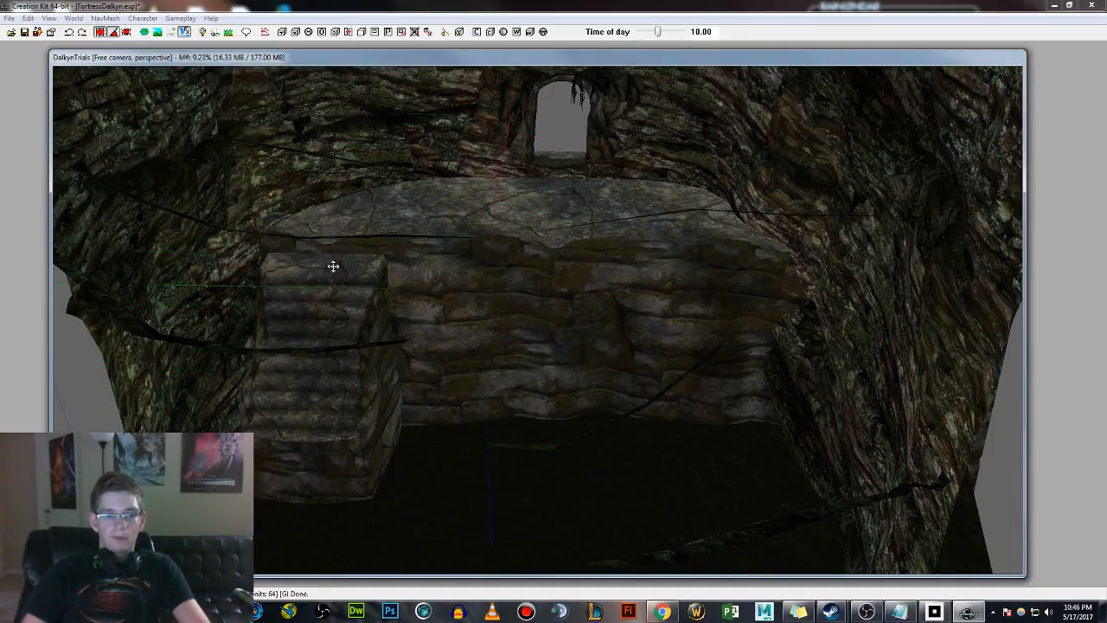
pyautogui.scroll(2, 333, 266)
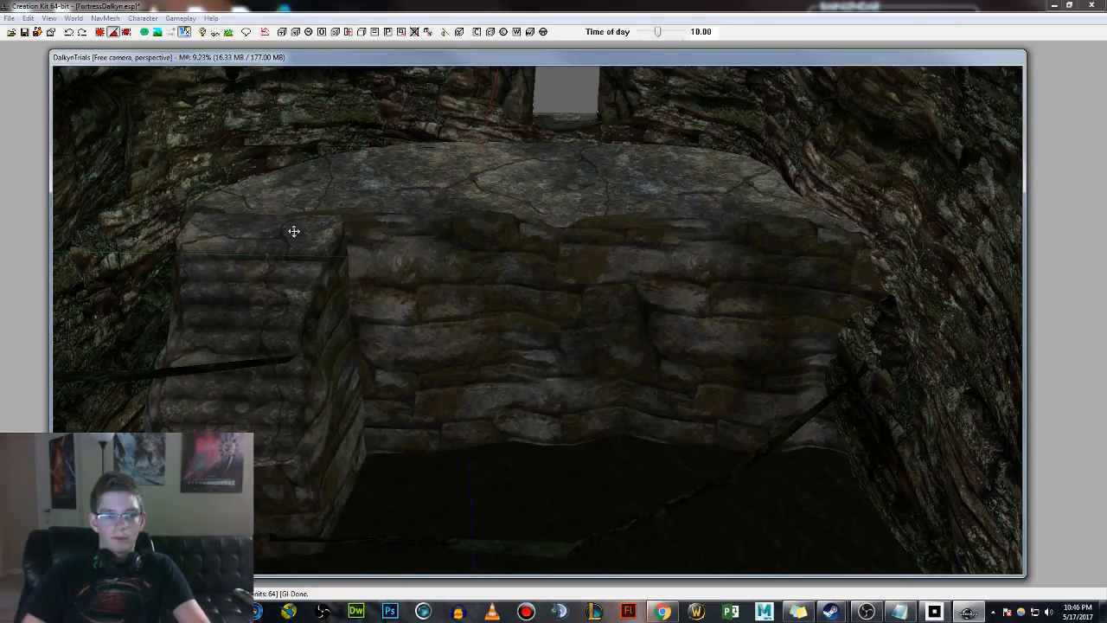
# Paste a second stone staircase and fit it against the right end of the platform's front face.
pyautogui.hotkey('ctrl', 'v')
pyautogui.moveTo(818, 283); pyautogui.dragTo(759, 258)
pyautogui.press('z')
pyautogui.press('z')
pyautogui.keyDown('shift'); pyautogui.moveTo(758, 247); pyautogui.dragTo(720, 237, button='middle'); pyautogui.keyUp('shift')
# Paste a third staircase, rotate it and lower it against the foot of the right-hand staircase to continue the descent.
pyautogui.hotkey('ctrl', 'v')
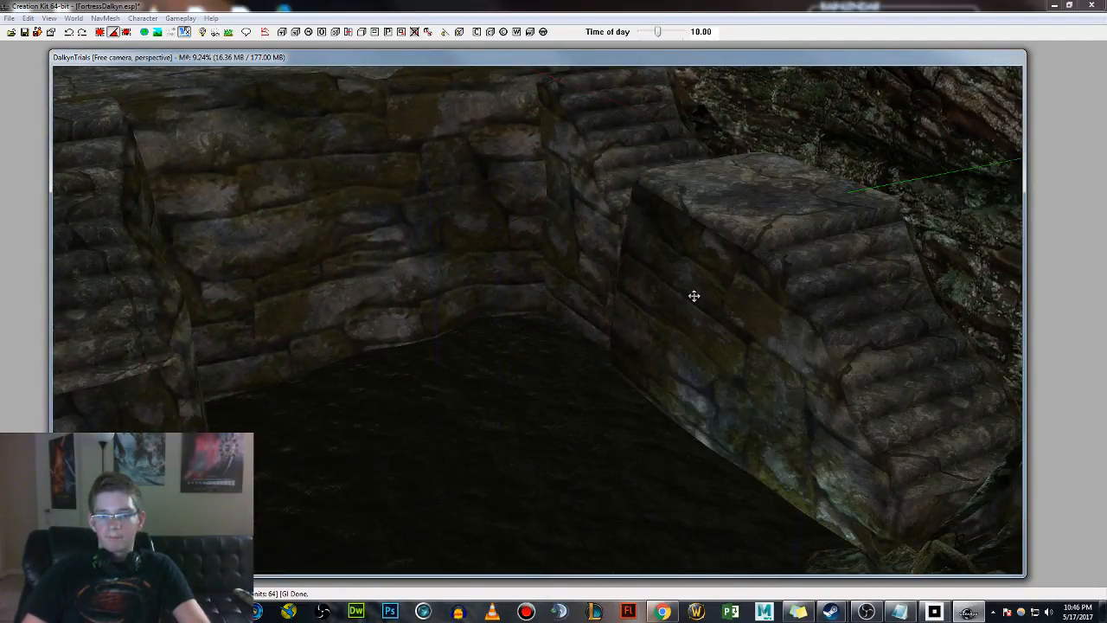
pyautogui.moveTo(695, 296); pyautogui.dragTo(554, 295, button='right')
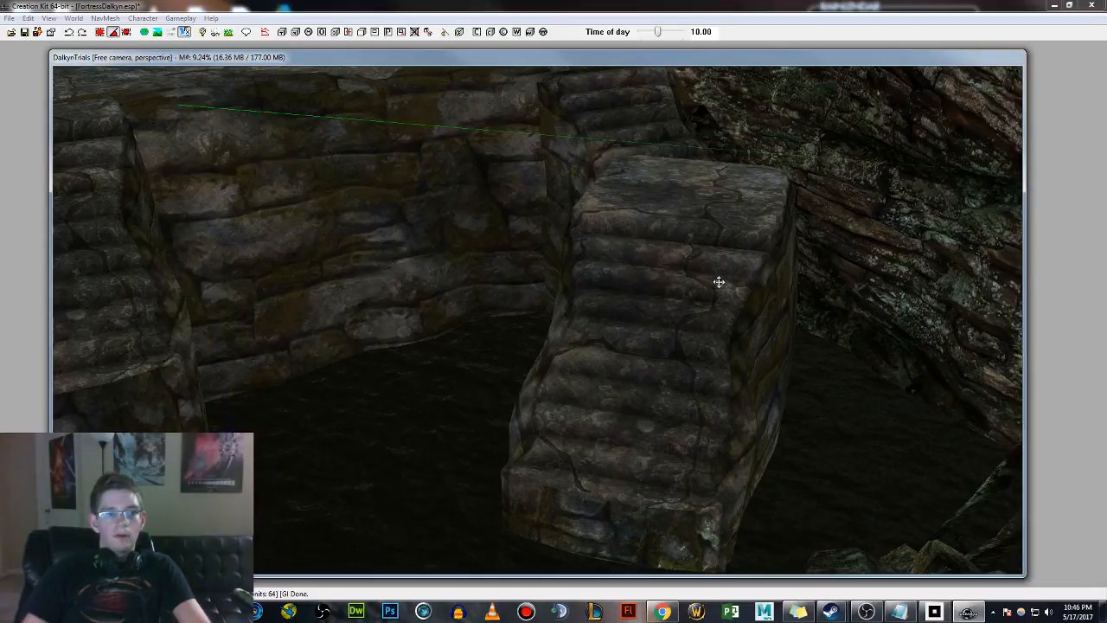
pyautogui.moveTo(732, 301); pyautogui.dragTo(680, 301, button='right')
pyautogui.moveTo(734, 283); pyautogui.dragTo(619, 270)
pyautogui.press('z')
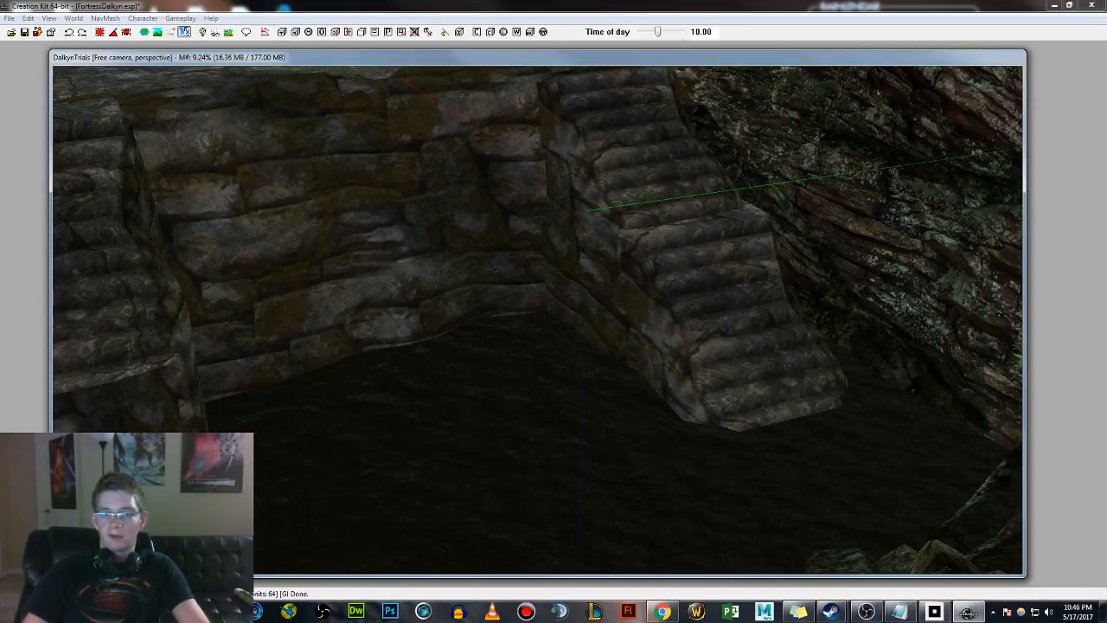
# Turn the lower right-hand staircase inward over the water and line up its landing with the flight above.
pyautogui.keyDown('shift'); pyautogui.moveTo(636, 268); pyautogui.dragTo(580, 265, button='middle'); pyautogui.keyUp('shift')
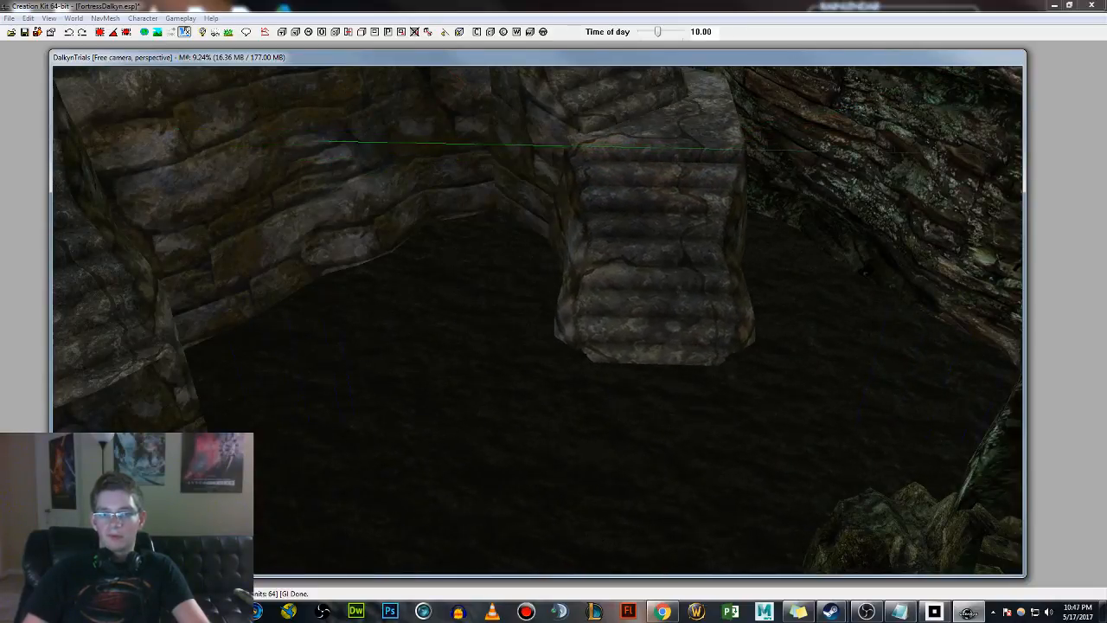
pyautogui.moveTo(613, 268); pyautogui.dragTo(637, 259, button='right')
pyautogui.moveTo(637, 260); pyautogui.dragTo(710, 315)
pyautogui.keyDown('shift'); pyautogui.moveTo(710, 315); pyautogui.dragTo(648, 259, button='middle'); pyautogui.keyUp('shift')
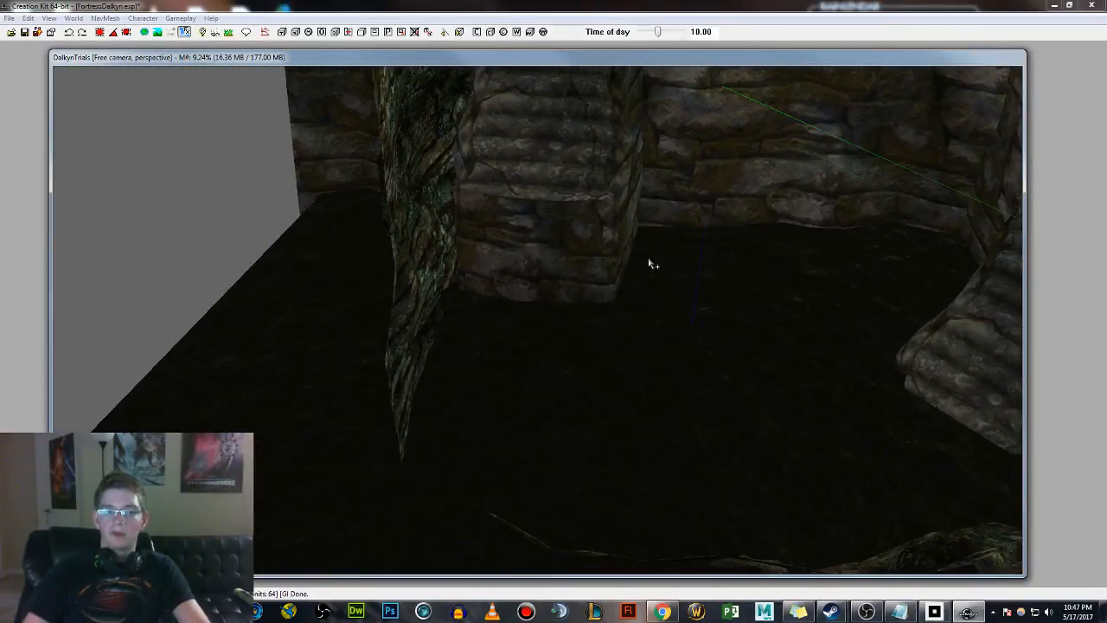
# Paste a fourth staircase, rotate it and join its landing to the foot of the left-hand staircase.
pyautogui.hotkey('ctrl', 'v')
pyautogui.moveTo(570, 297); pyautogui.dragTo(727, 297, button='right')
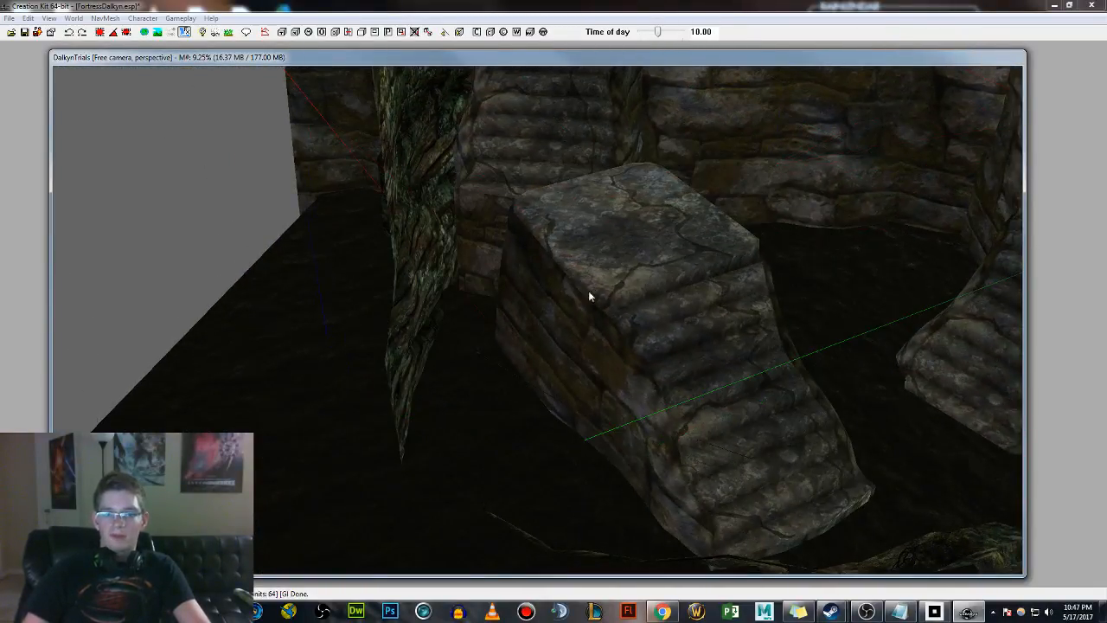
pyautogui.keyDown('shift'); pyautogui.moveTo(590, 295); pyautogui.dragTo(563, 324, button='middle'); pyautogui.keyUp('shift')
pyautogui.moveTo(563, 324); pyautogui.dragTo(576, 252)
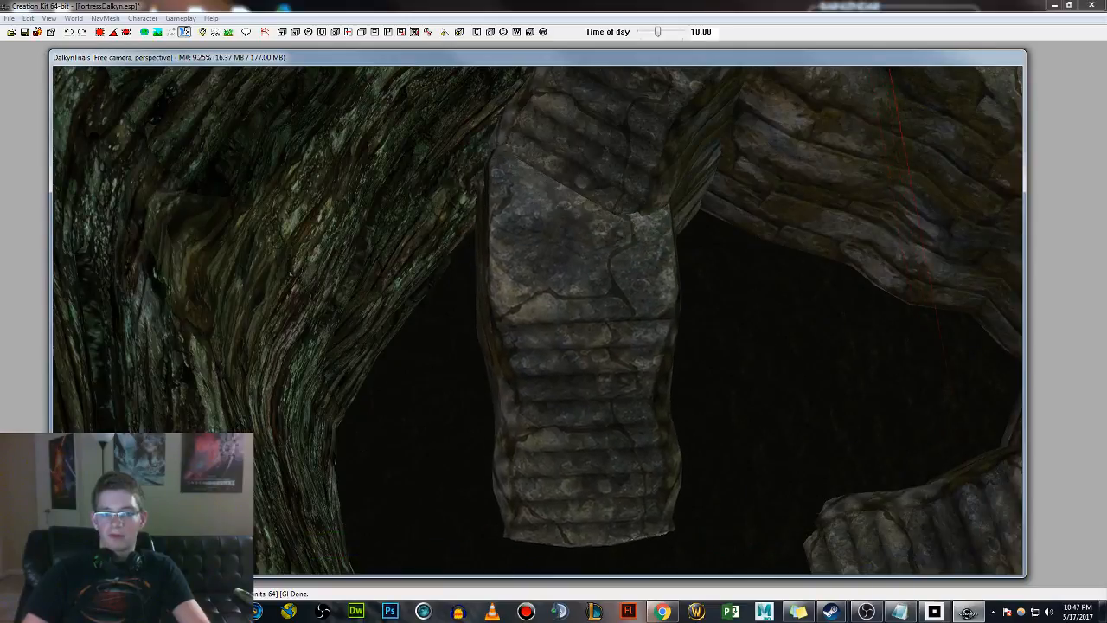
pyautogui.moveTo(670, 263); pyautogui.dragTo(606, 294, button='middle')
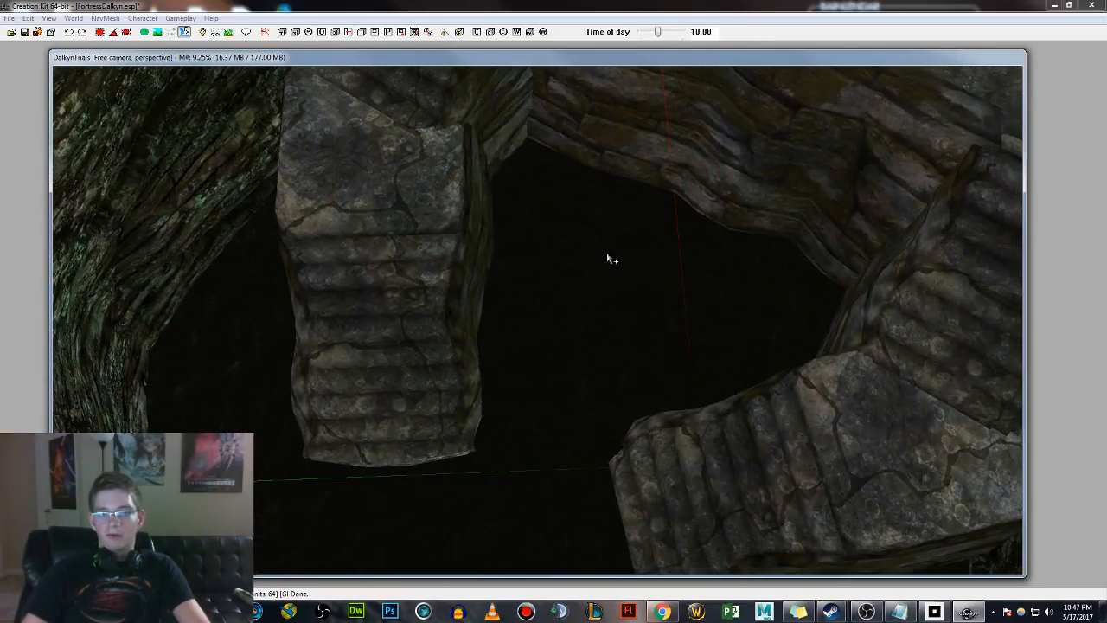
# Move the lower left-hand staircase up against the flight above and shift the left-hand flights closer to the cave wall.
pyautogui.scroll(-3, 600, 265)
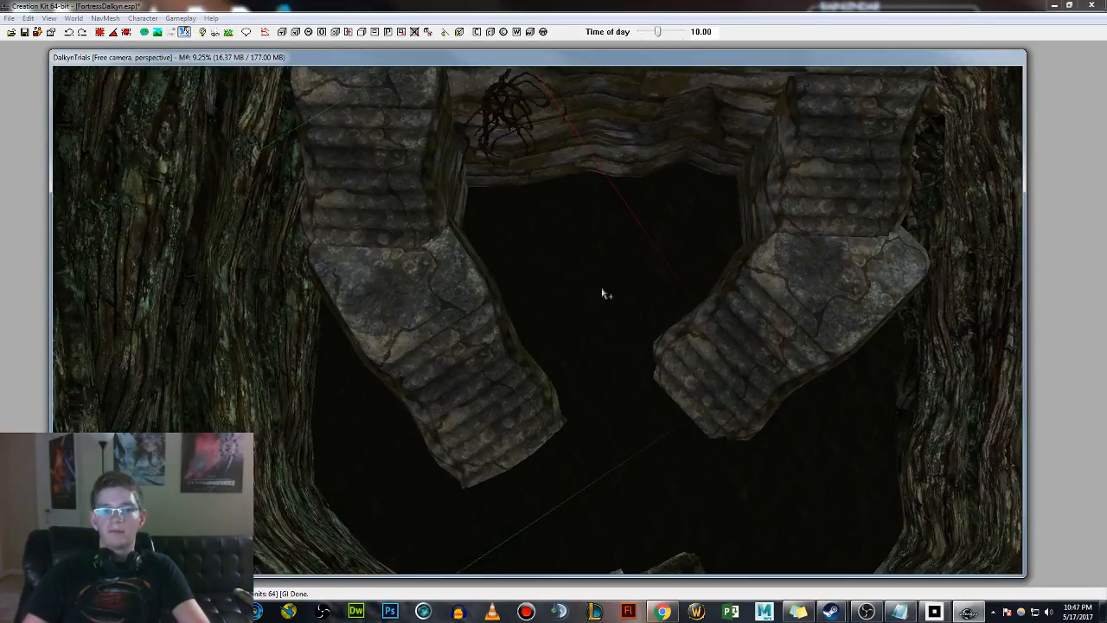
pyautogui.moveTo(450, 346); pyautogui.dragTo(428, 321)
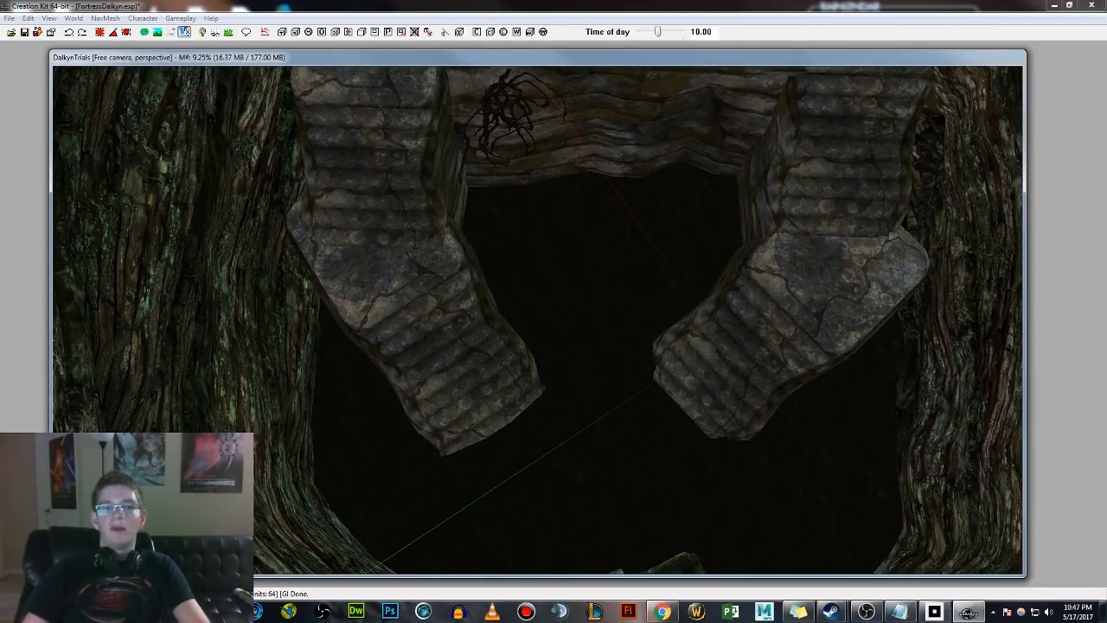
pyautogui.keyDown('shift'); pyautogui.moveTo(453, 280); pyautogui.dragTo(492, 261, button='middle'); pyautogui.keyUp('shift')
pyautogui.scroll(4, 485, 251)
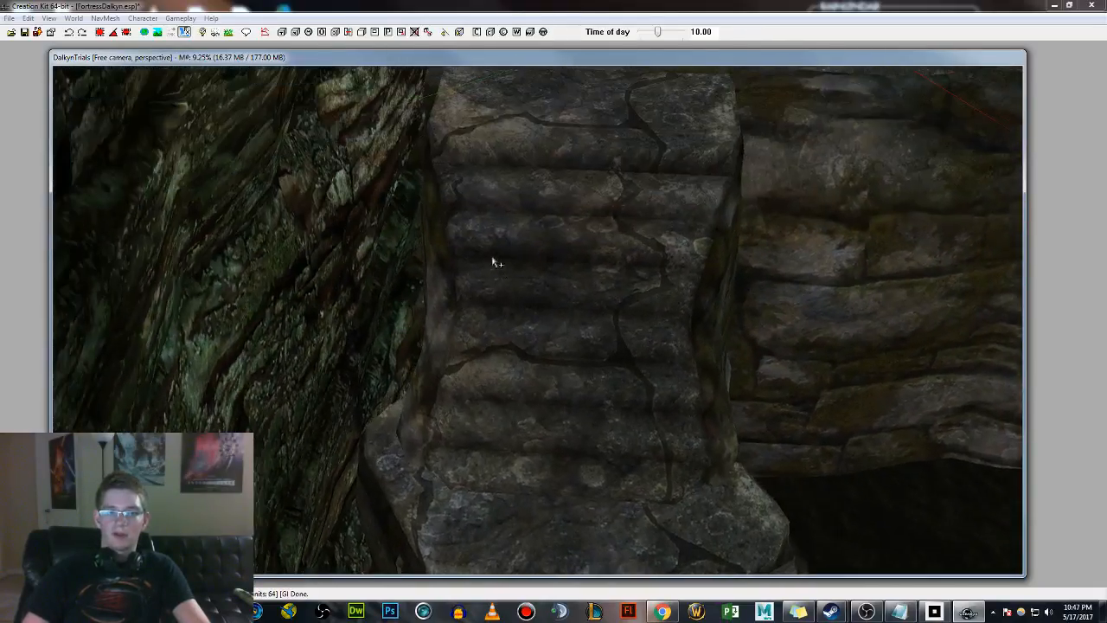
pyautogui.moveTo(526, 258); pyautogui.dragTo(451, 242)
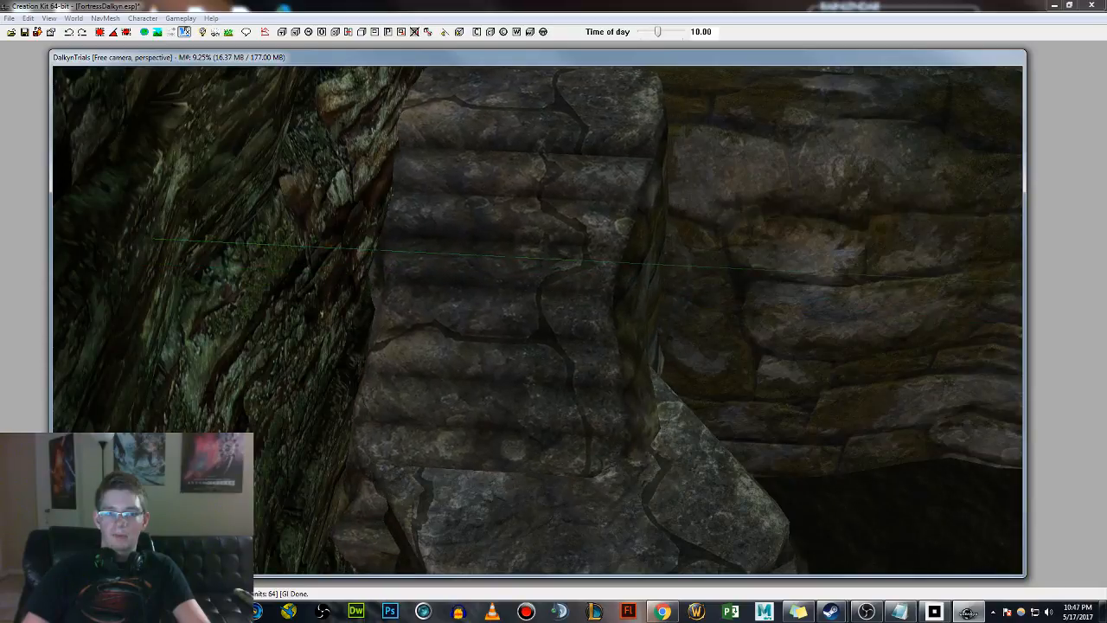
pyautogui.keyDown('shift'); pyautogui.moveTo(686, 373); pyautogui.dragTo(694, 334, button='middle'); pyautogui.keyUp('shift')
pyautogui.moveTo(708, 396); pyautogui.dragTo(627, 395)
# Shift the flights of the right-hand staircase outward toward the cave wall.
pyautogui.moveTo(692, 441); pyautogui.dragTo(547, 434, button='middle')
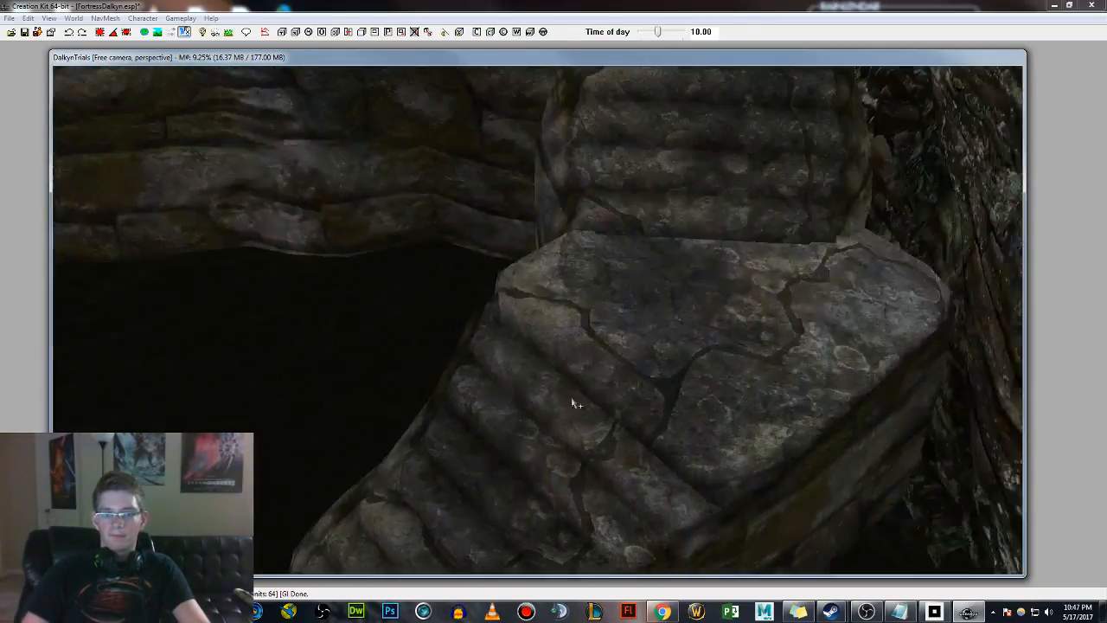
pyautogui.moveTo(487, 398); pyautogui.dragTo(573, 398)
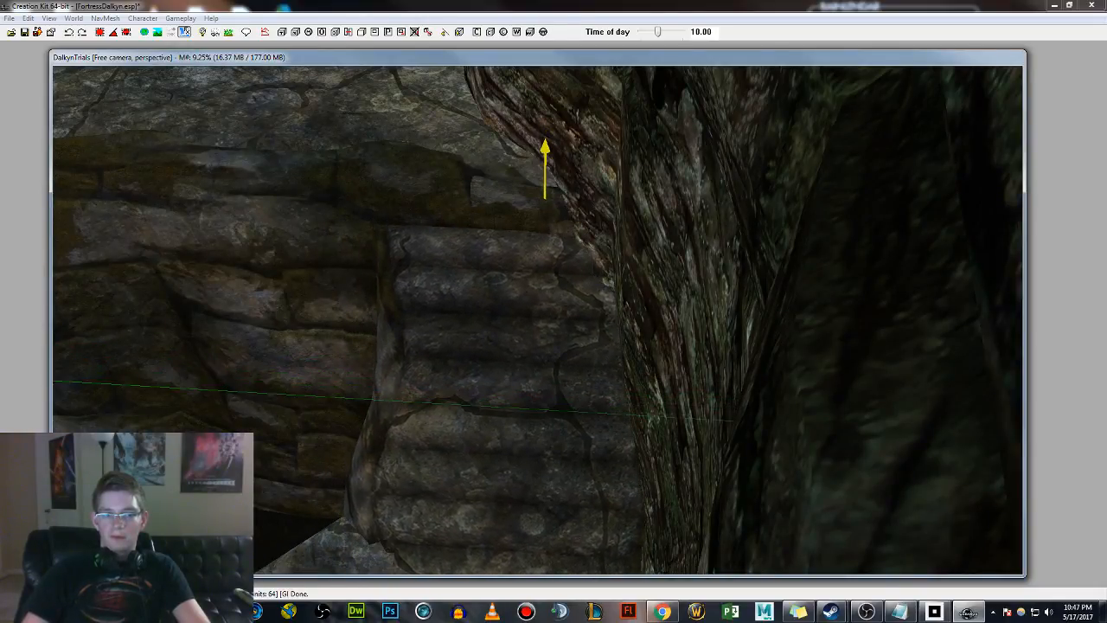
pyautogui.moveTo(599, 406); pyautogui.dragTo(651, 390, button='middle')
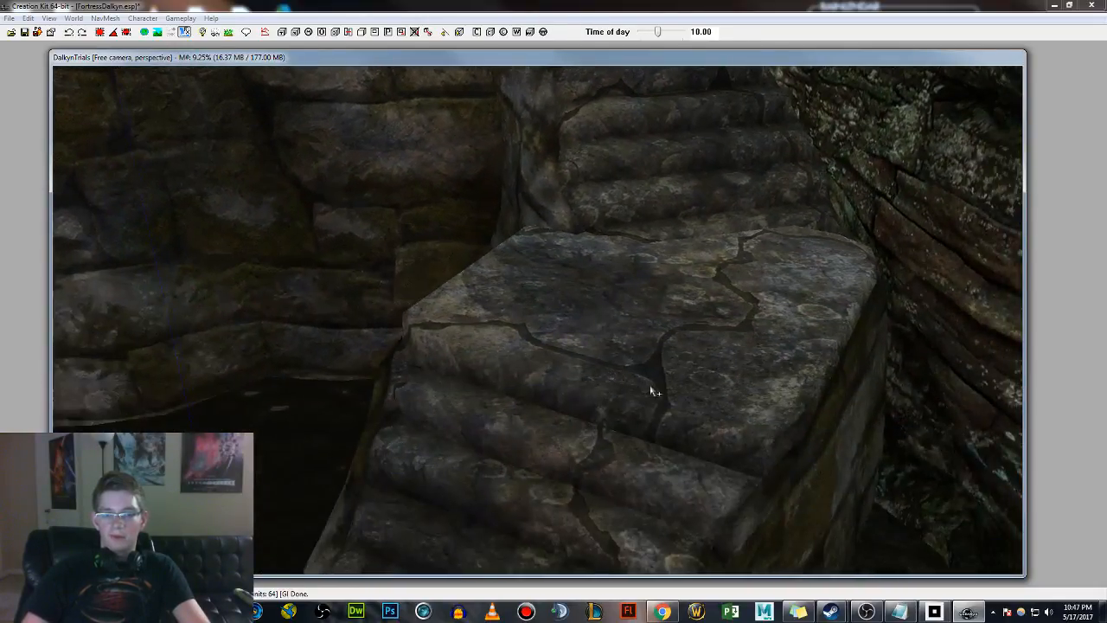
pyautogui.moveTo(677, 424); pyautogui.dragTo(801, 422)
# Examine the platform and both staircases from above, and their open undersides beneath the water surface.
pyautogui.scroll(-5, 804, 421)
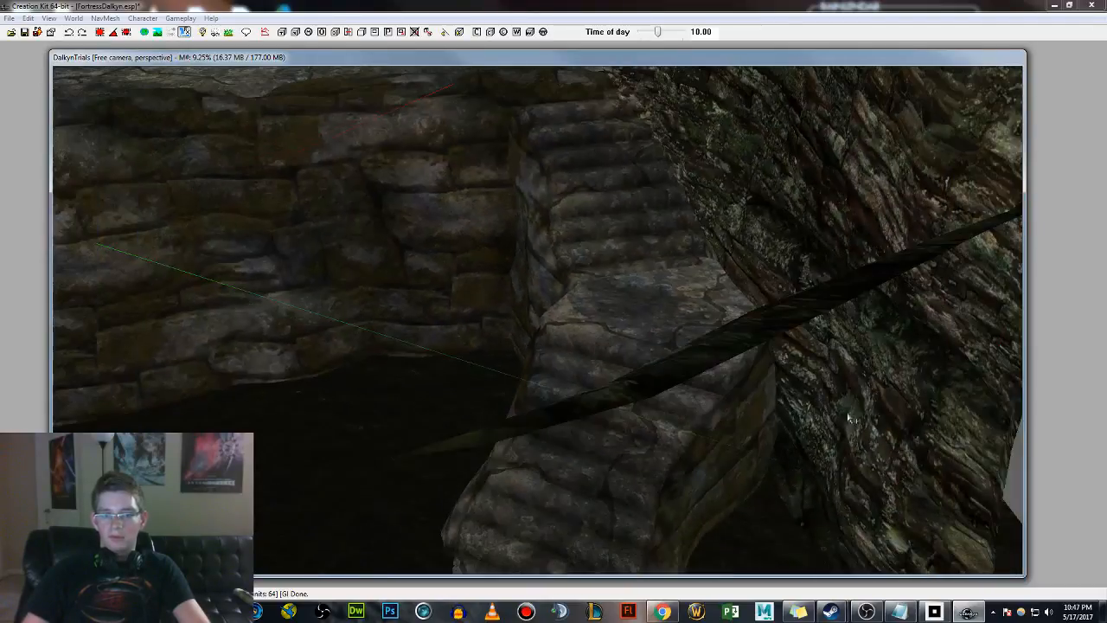
pyautogui.keyDown('shift'); pyautogui.moveTo(805, 422); pyautogui.dragTo(885, 406, button='middle'); pyautogui.keyUp('shift')
pyautogui.scroll(-5, 732, 373)
pyautogui.keyDown('shift'); pyautogui.moveTo(702, 364); pyautogui.dragTo(721, 432, button='middle'); pyautogui.keyUp('shift')
pyautogui.scroll(-3, 721, 433)
pyautogui.keyDown('shift'); pyautogui.moveTo(653, 377); pyautogui.dragTo(676, 373, button='middle'); pyautogui.keyUp('shift')
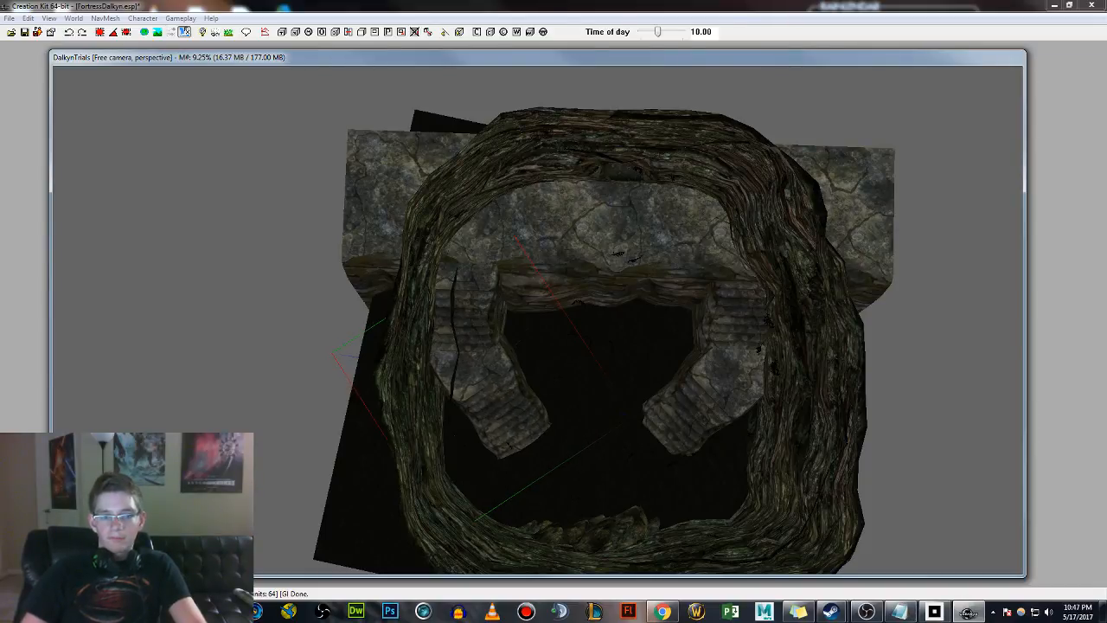
pyautogui.keyDown('shift'); pyautogui.moveTo(702, 376); pyautogui.dragTo(0, 346, button='middle'); pyautogui.keyUp('shift')
pyautogui.scroll(3, 717, 354)
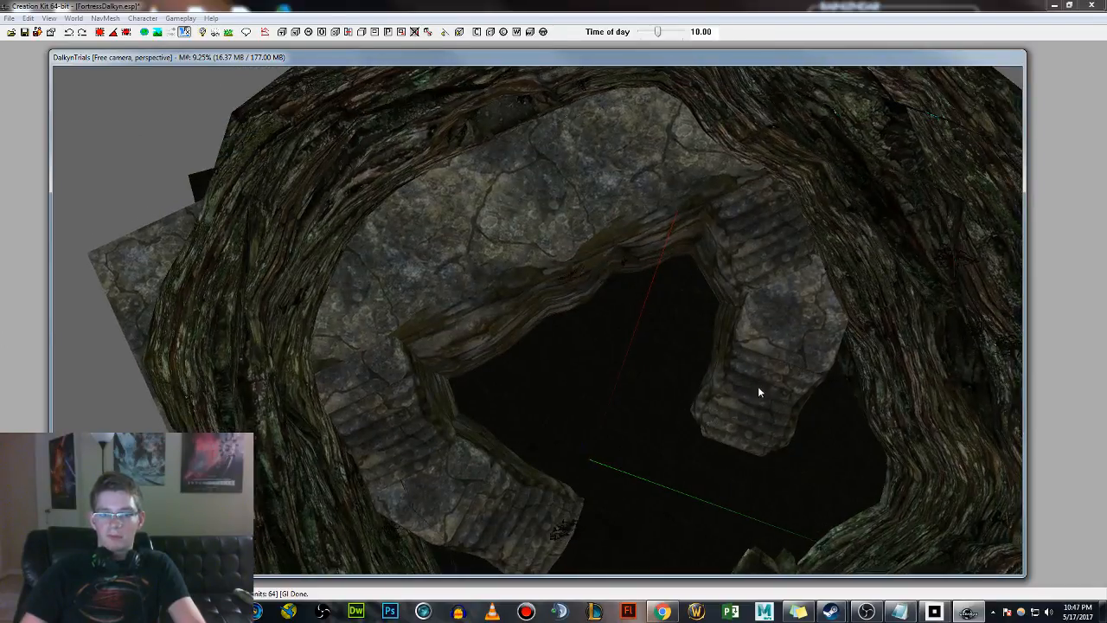
pyautogui.moveTo(757, 387); pyautogui.dragTo(544, 286, button='middle')
pyautogui.scroll(6, 596, 289)
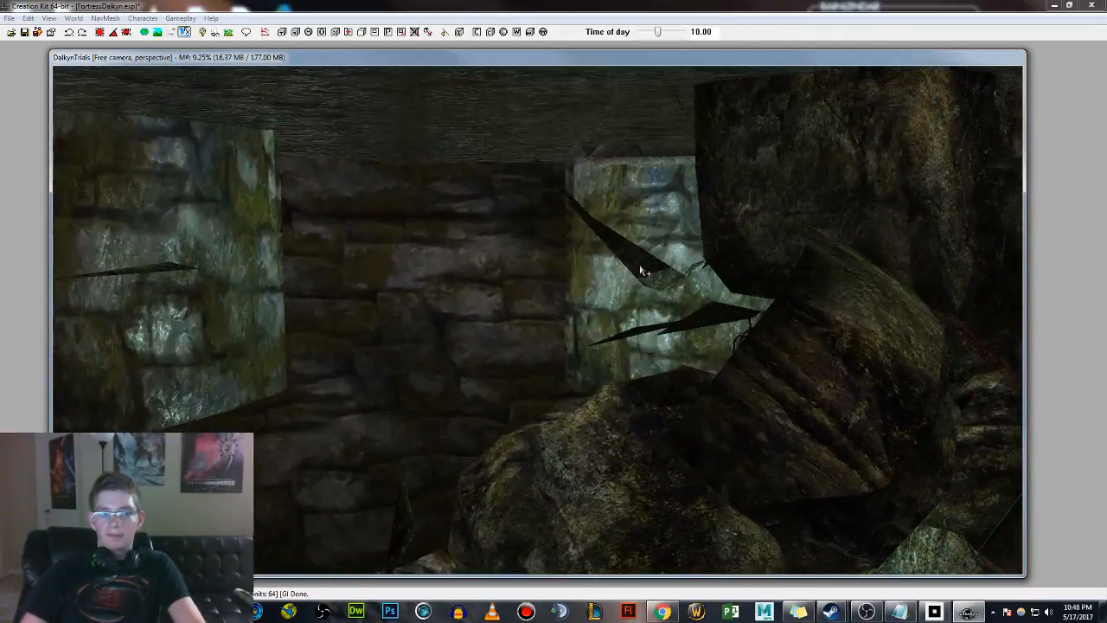
pyautogui.keyDown('shift'); pyautogui.moveTo(642, 269); pyautogui.dragTo(494, 308, button='middle'); pyautogui.keyUp('shift')
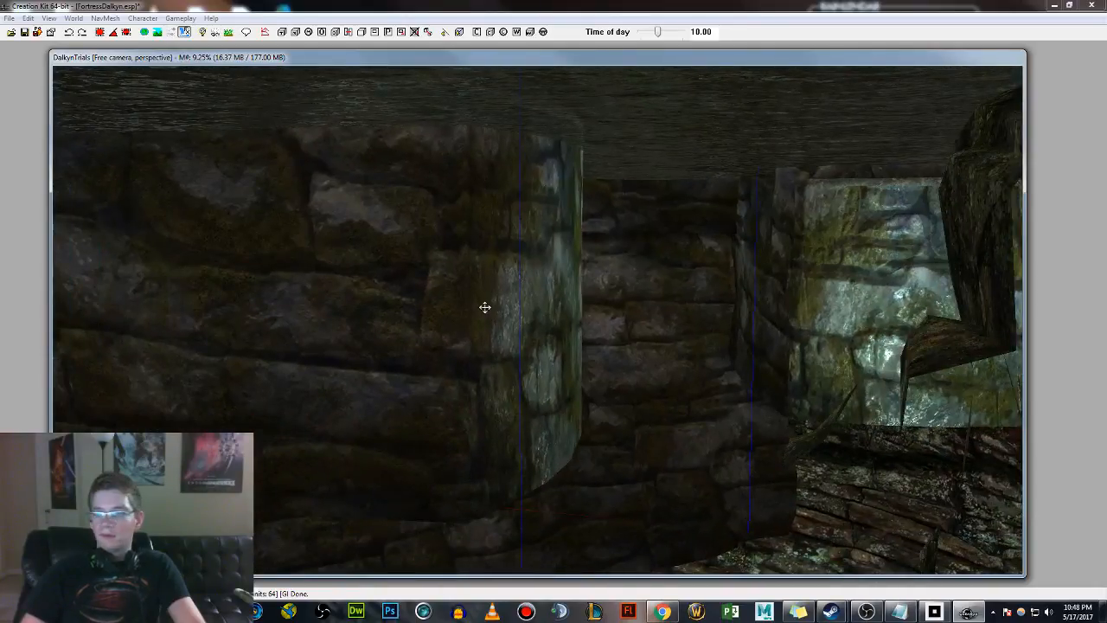
pyautogui.scroll(-3, 507, 308)
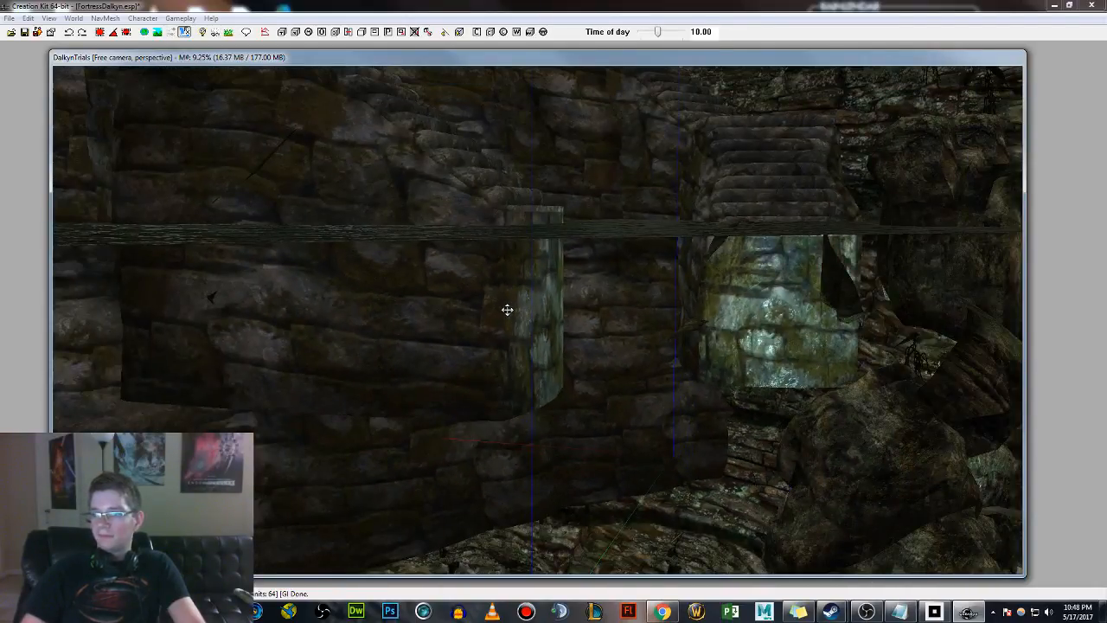
pyautogui.keyDown('shift'); pyautogui.moveTo(508, 310); pyautogui.dragTo(544, 309, button='middle'); pyautogui.keyUp('shift')
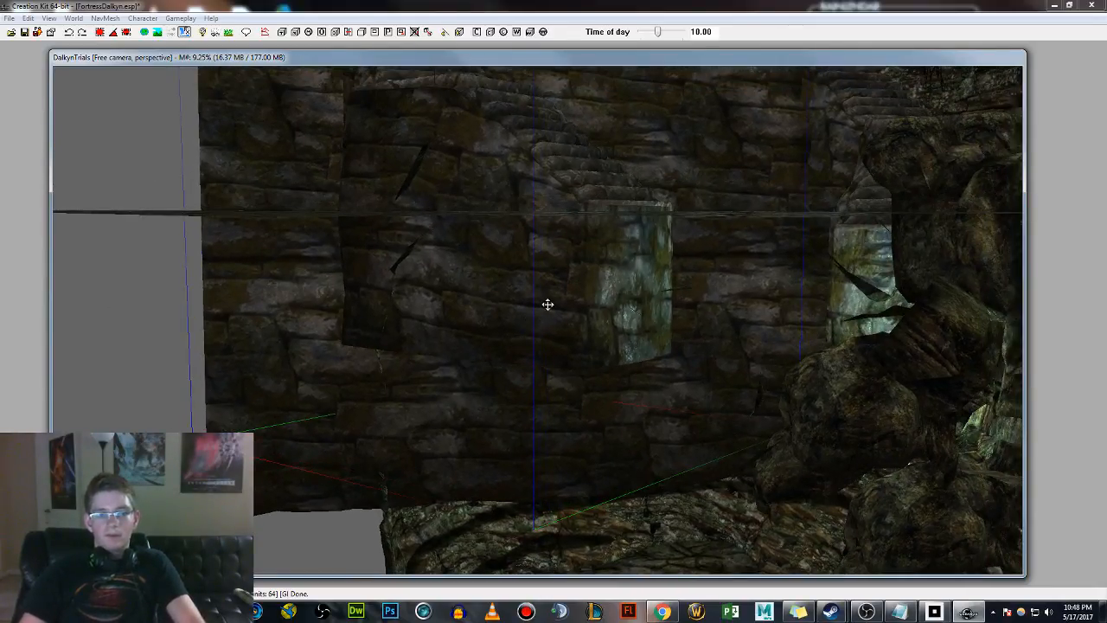
# Paste a staircase copy, rotate it upside down and lower it beneath the left-hand staircase under the water.
pyautogui.moveTo(552, 312); pyautogui.dragTo(574, 346)
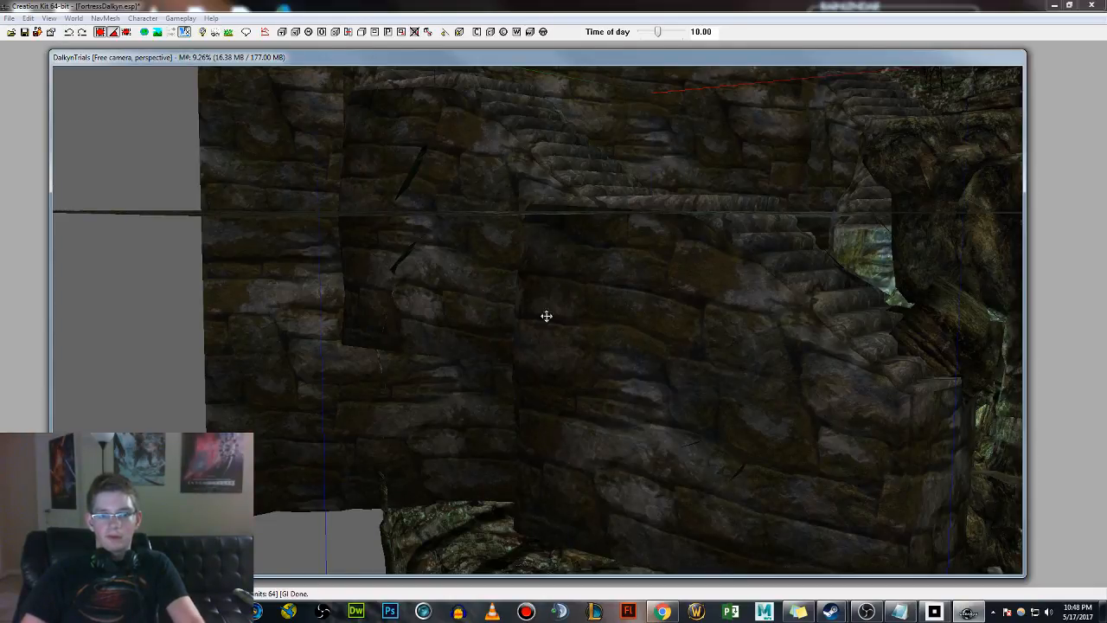
pyautogui.moveTo(573, 346); pyautogui.dragTo(632, 308, button='right')
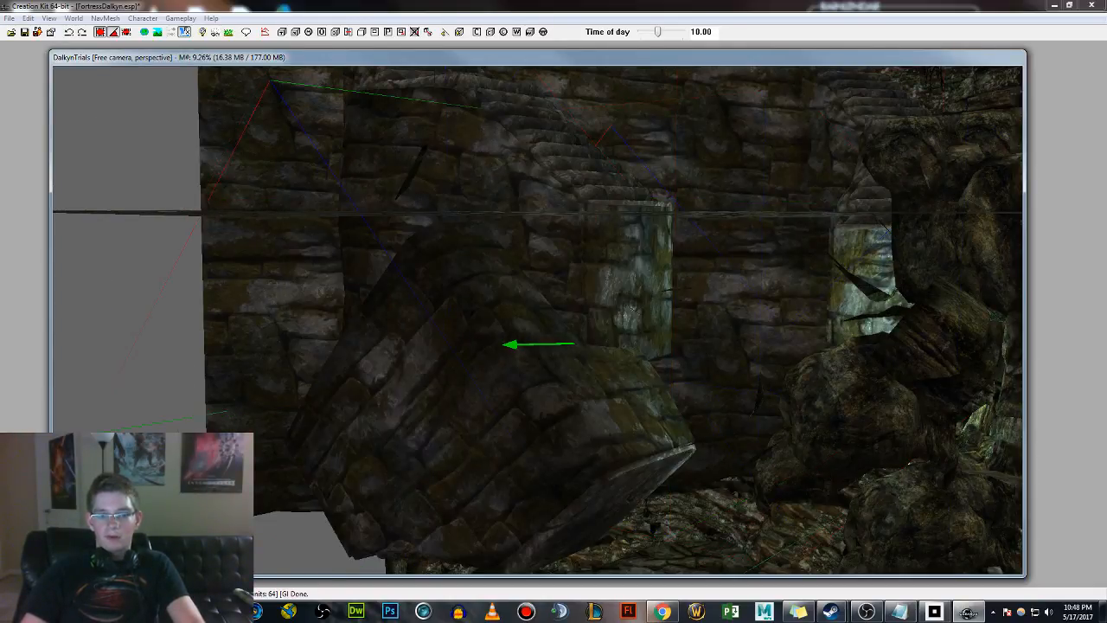
pyautogui.moveTo(504, 345); pyautogui.dragTo(605, 294, button='right')
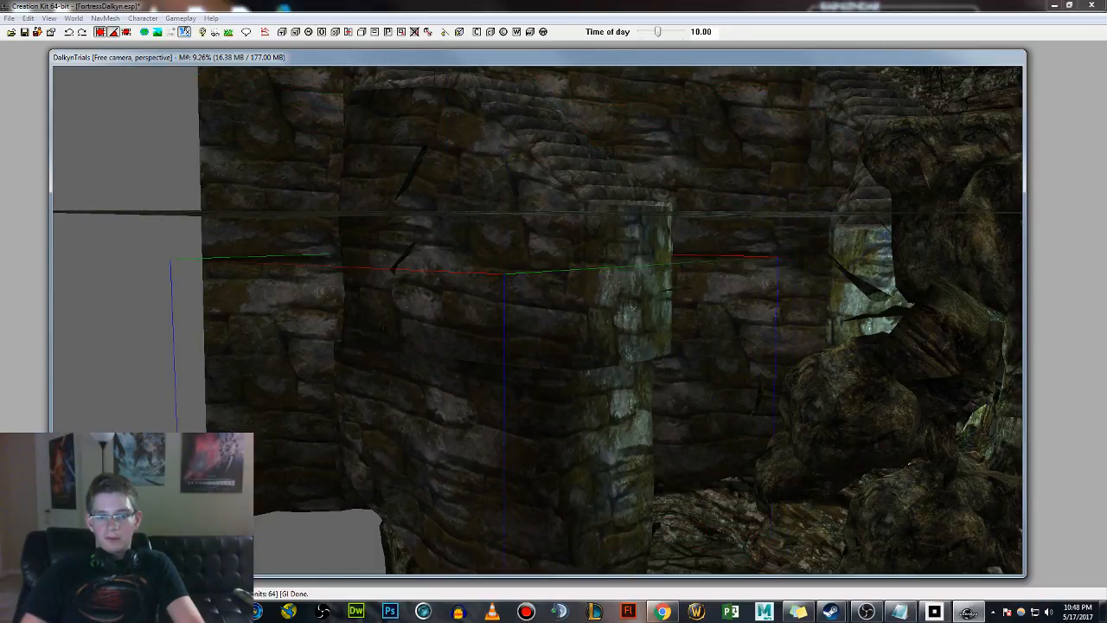
pyautogui.keyDown('shift'); pyautogui.moveTo(606, 294); pyautogui.dragTo(543, 554, button='middle'); pyautogui.keyUp('shift')
pyautogui.moveTo(559, 482); pyautogui.dragTo(577, 475, button='right')
# Turn and shift the inverted copy so its walls line up directly under the lower left-hand staircase.
pyautogui.keyDown('shift'); pyautogui.moveTo(578, 476); pyautogui.dragTo(591, 504, button='middle'); pyautogui.keyUp('shift')
pyautogui.scroll(2, 598, 488)
pyautogui.moveTo(601, 456)
pyautogui.keyDown('shift'); pyautogui.mouseDown(button='middle')
pyautogui.moveTo(603, 430)
pyautogui.moveTo(604, 440)
pyautogui.mouseUp(button='middle'); pyautogui.keyUp('shift')
pyautogui.moveTo(558, 441); pyautogui.dragTo(546, 445)
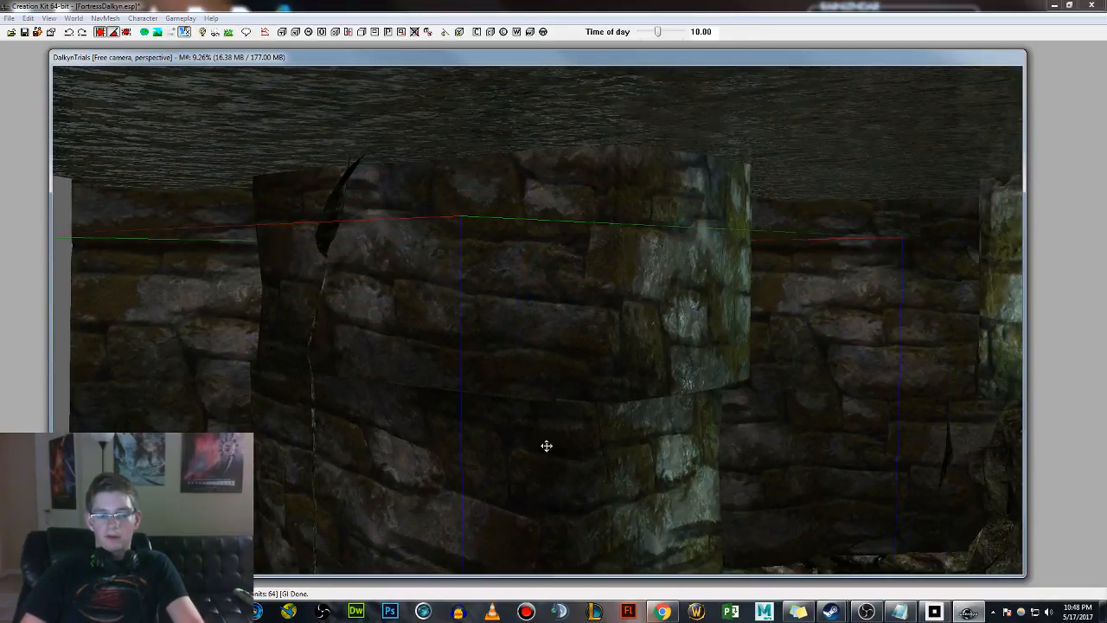
pyautogui.keyDown('shift'); pyautogui.moveTo(546, 444); pyautogui.dragTo(531, 458, button='middle'); pyautogui.keyUp('shift')
pyautogui.moveTo(531, 458)
pyautogui.mouseDown()
pyautogui.moveTo(531, 424)
pyautogui.moveTo(544, 453)
pyautogui.mouseUp()
pyautogui.scroll(-3, 544, 452)
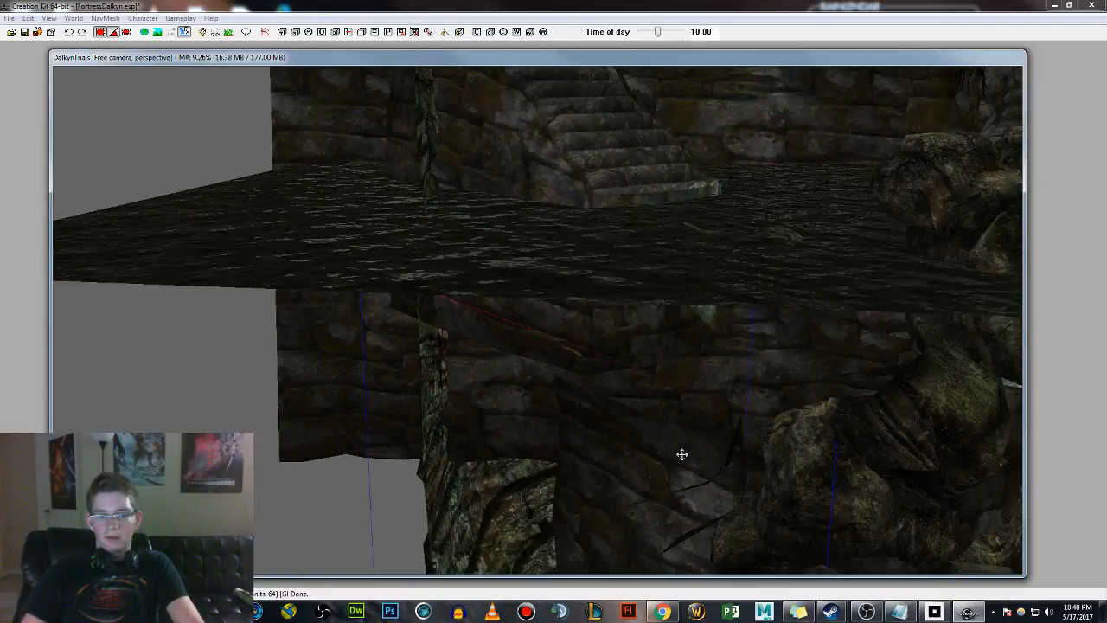
pyautogui.moveTo(683, 455); pyautogui.dragTo(452, 388, button='right')
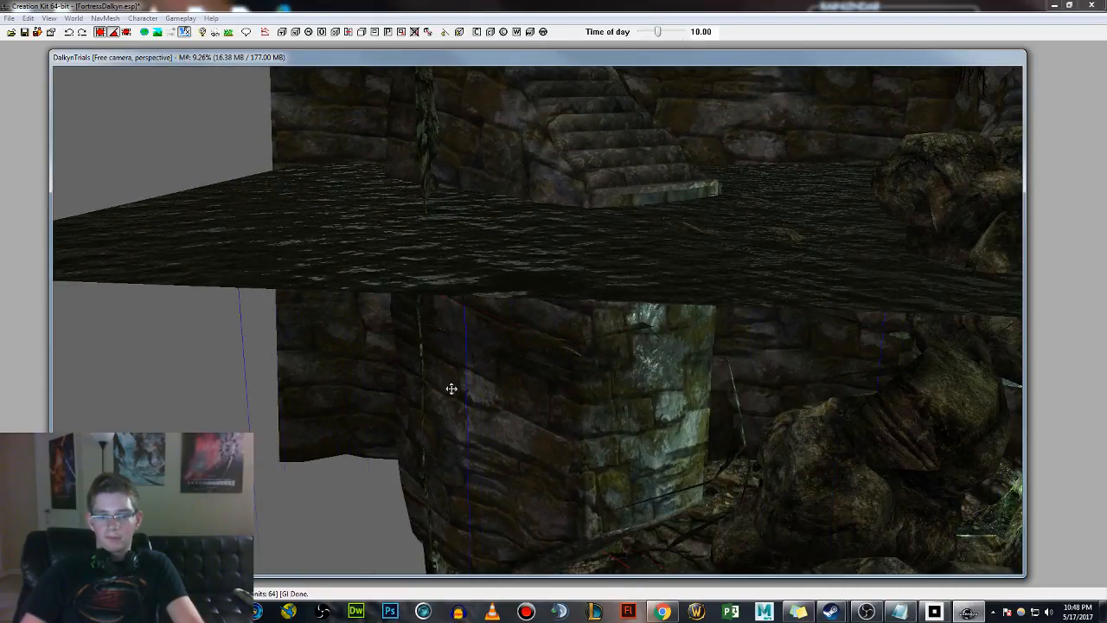
# Paste another staircase copy, rotate it and move it beneath the lower right-hand staircase under the water.
pyautogui.keyDown('shift'); pyautogui.moveTo(452, 388); pyautogui.dragTo(525, 391, button='middle'); pyautogui.keyUp('shift')
pyautogui.moveTo(512, 399); pyautogui.dragTo(623, 372, button='middle')
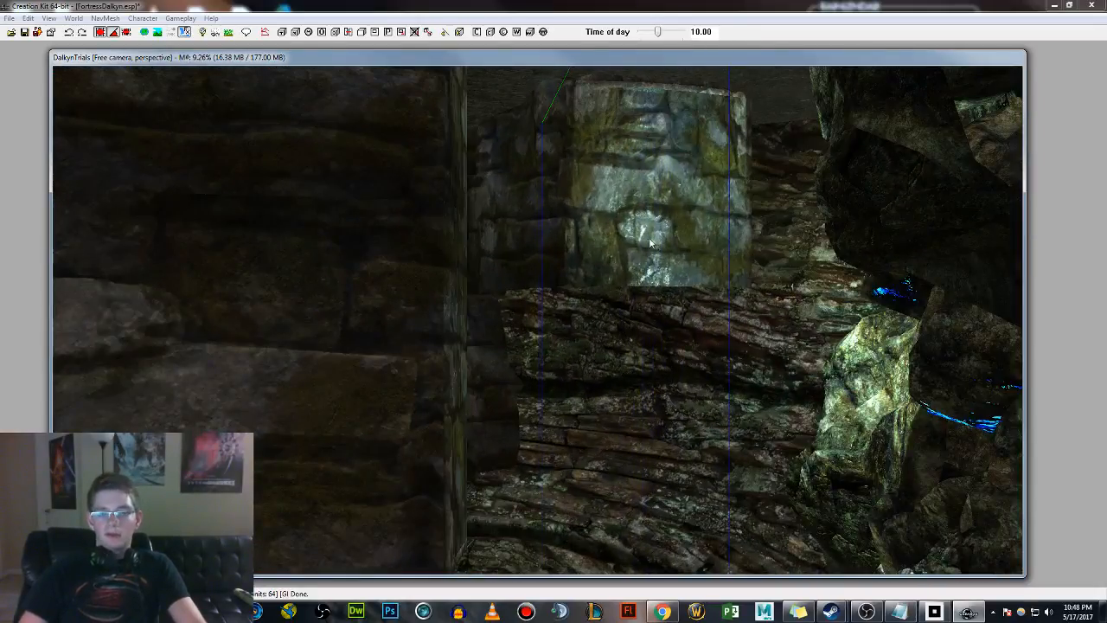
pyautogui.keyDown('shift'); pyautogui.moveTo(650, 244); pyautogui.dragTo(585, 240, button='middle'); pyautogui.keyUp('shift')
pyautogui.moveTo(609, 270); pyautogui.dragTo(225, 302)
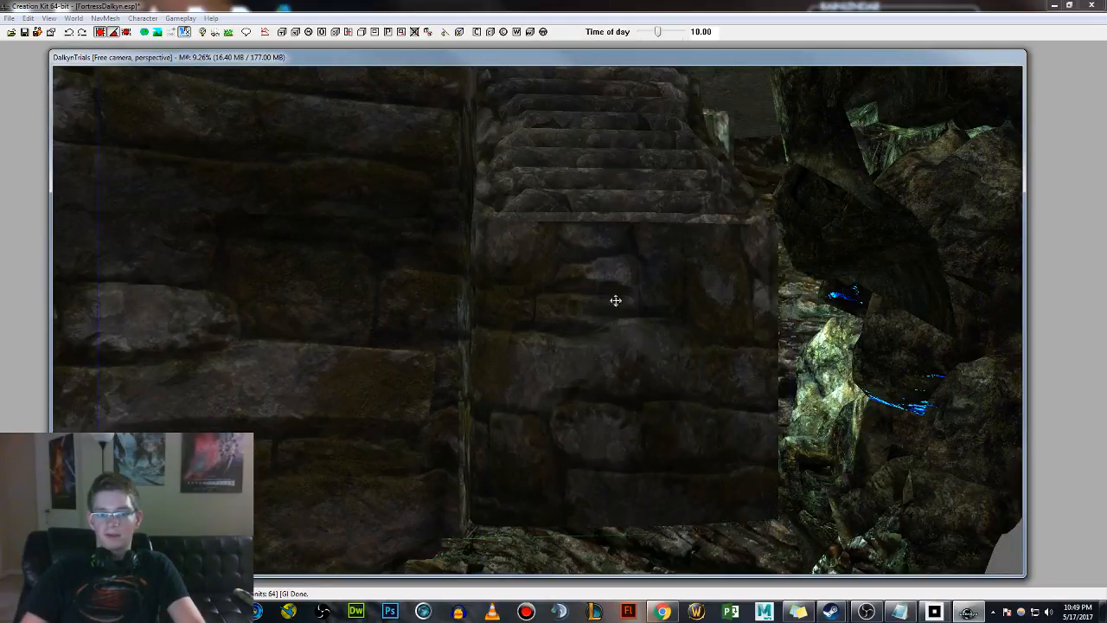
pyautogui.press('Delete')
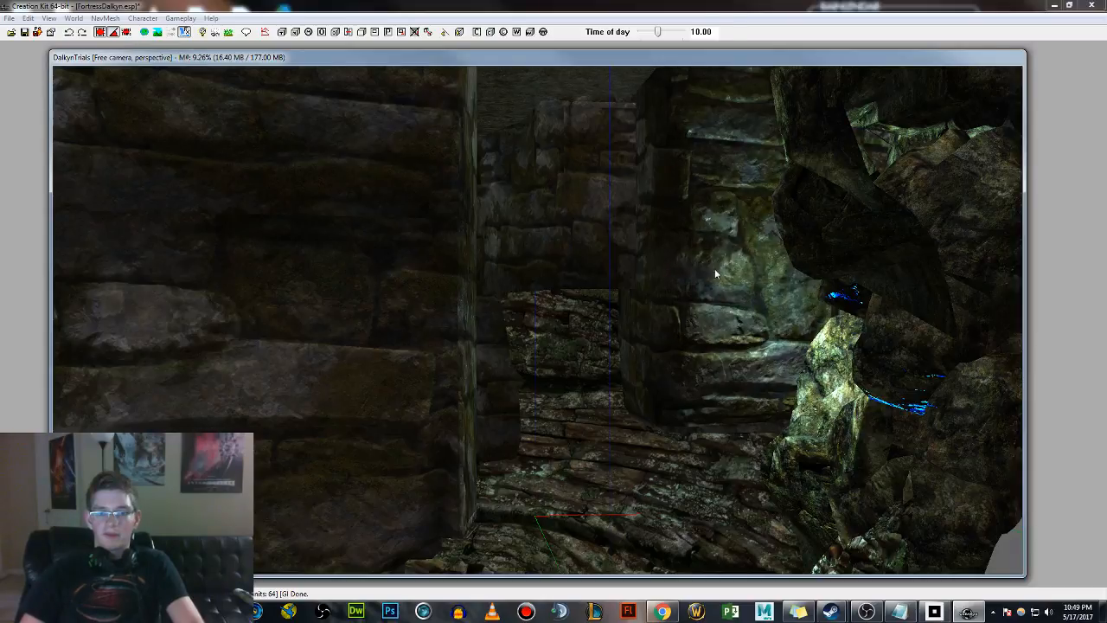
pyautogui.moveTo(716, 273); pyautogui.dragTo(637, 195)
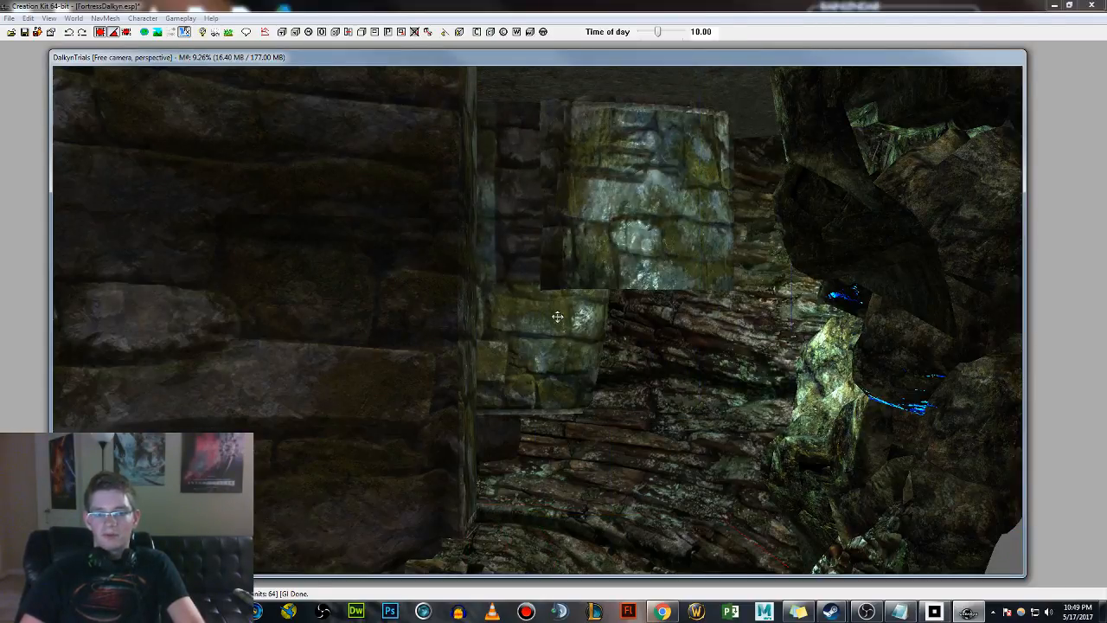
pyautogui.moveTo(557, 316); pyautogui.dragTo(684, 290)
pyautogui.keyDown('shift'); pyautogui.moveTo(684, 290); pyautogui.dragTo(643, 259, button='middle'); pyautogui.keyUp('shift')
pyautogui.keyDown('shift'); pyautogui.moveTo(586, 368); pyautogui.dragTo(538, 314, button='middle'); pyautogui.keyUp('shift')
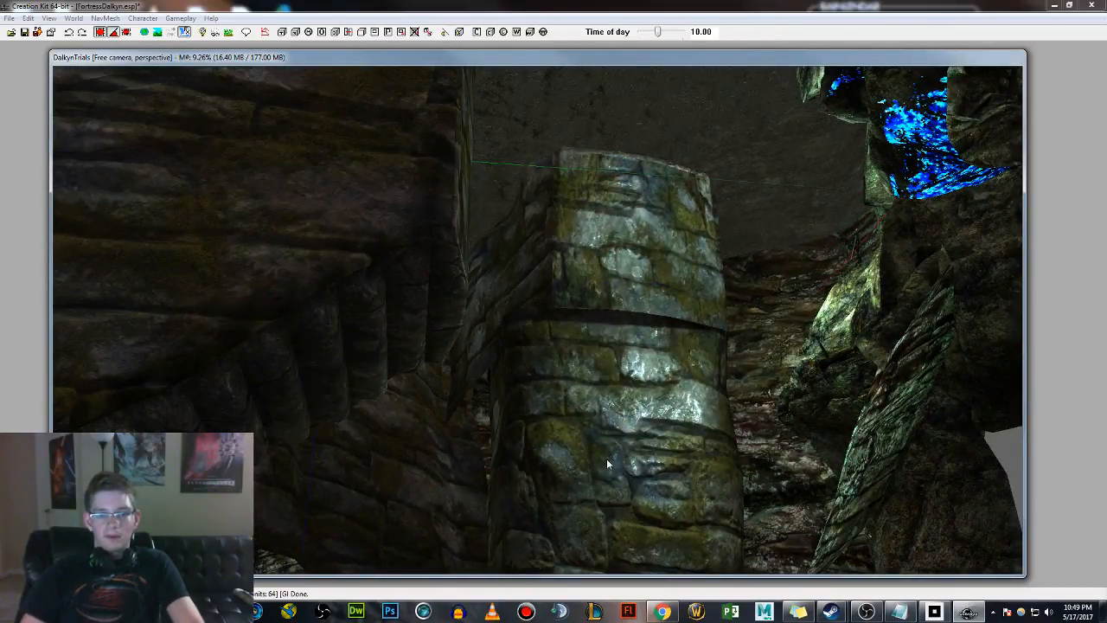
# Adjust the position and angle of the supporting piece against the underside of the right-hand staircase.
pyautogui.moveTo(607, 464); pyautogui.dragTo(620, 479)
pyautogui.hotkey('ctrl', 'z')
pyautogui.hotkey('ctrl', 'y')
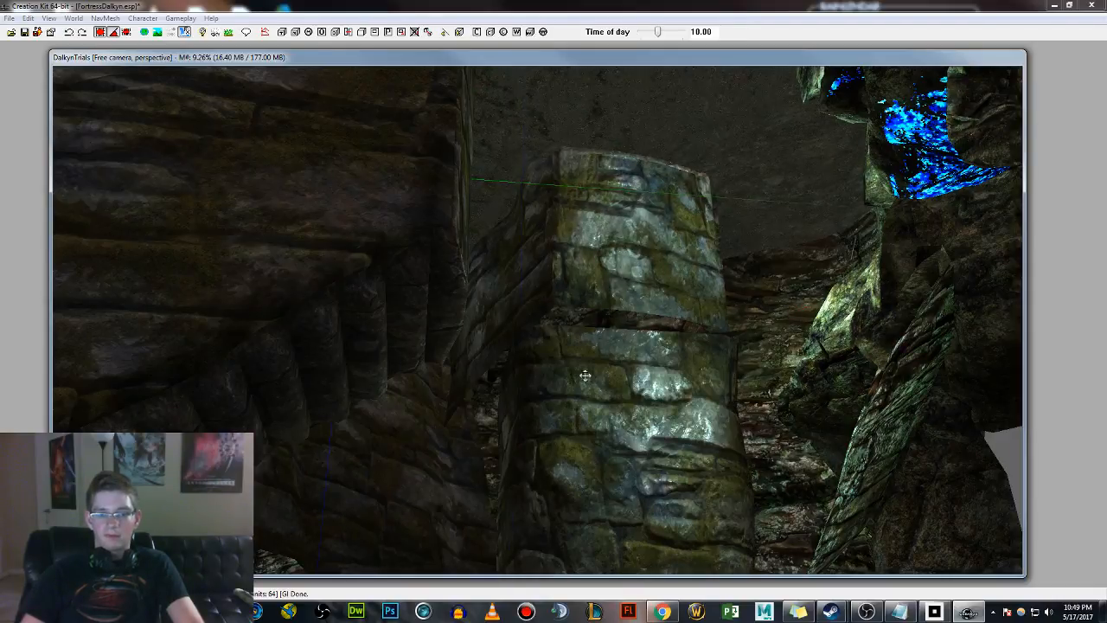
pyautogui.keyDown('shift'); pyautogui.moveTo(584, 376); pyautogui.dragTo(586, 287, button='middle'); pyautogui.keyUp('shift')
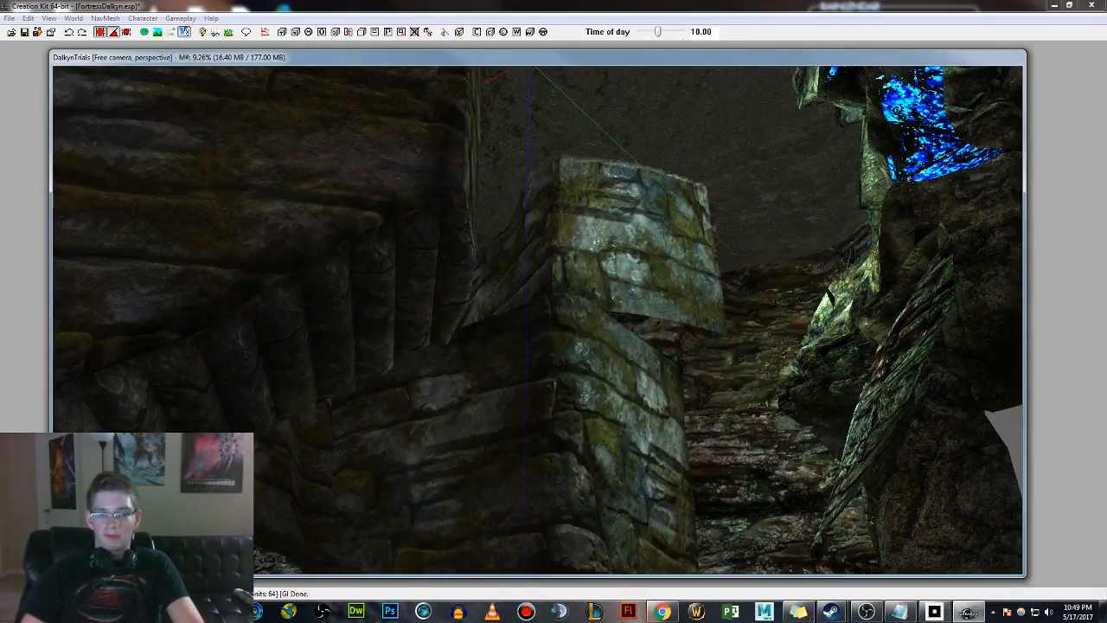
pyautogui.moveTo(589, 381); pyautogui.dragTo(541, 395)
pyautogui.keyDown('shift'); pyautogui.moveTo(509, 551); pyautogui.dragTo(504, 589, button='middle'); pyautogui.keyUp('shift')
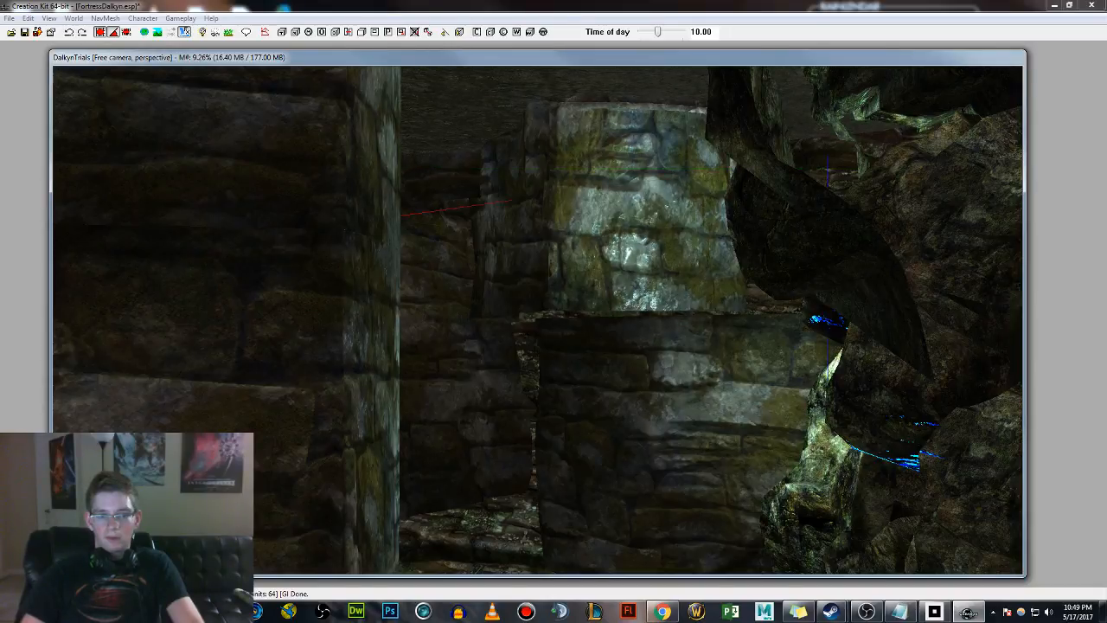
# Delete the misaligned supporting piece beneath the right-hand staircase.
pyautogui.keyDown('shift'); pyautogui.moveTo(612, 305); pyautogui.dragTo(614, 335, button='middle'); pyautogui.keyUp('shift')
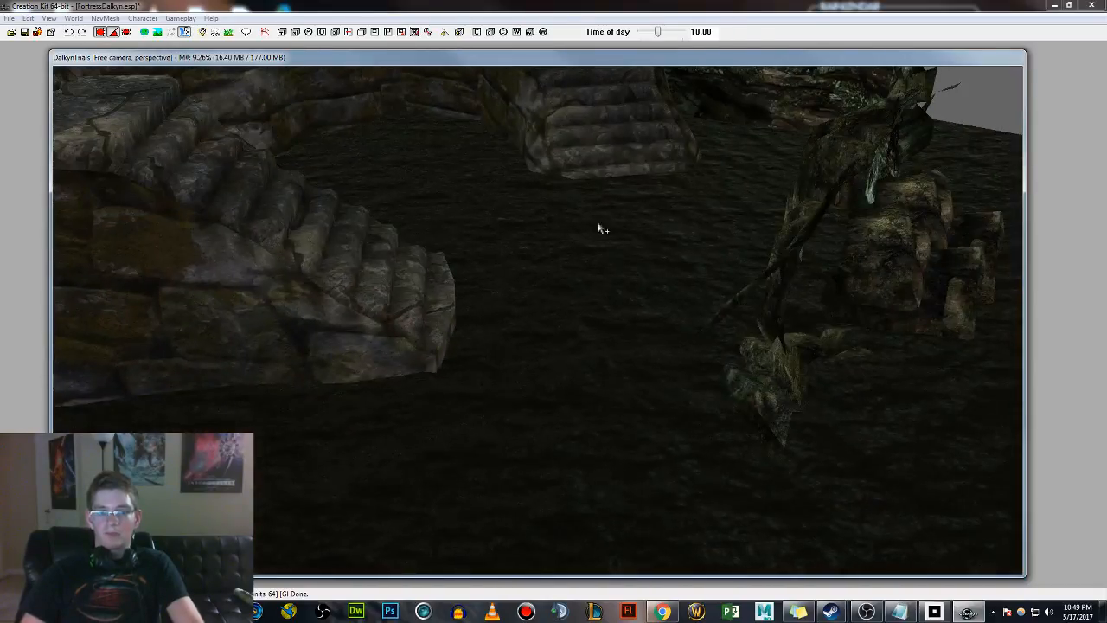
pyautogui.keyDown('shift'); pyautogui.moveTo(604, 146); pyautogui.dragTo(581, 341, button='middle'); pyautogui.keyUp('shift')
pyautogui.scroll(2, 581, 343)
pyautogui.press('Delete')
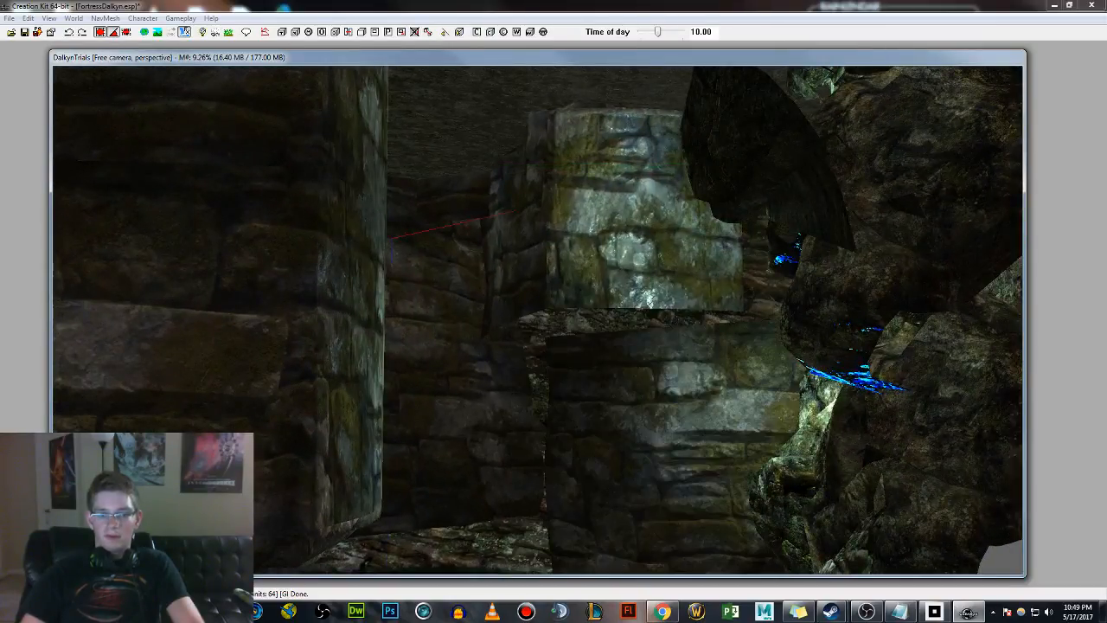
pyautogui.hotkey('ctrl', 'z')
pyautogui.moveTo(578, 383); pyautogui.dragTo(649, 295)
pyautogui.press('Delete')
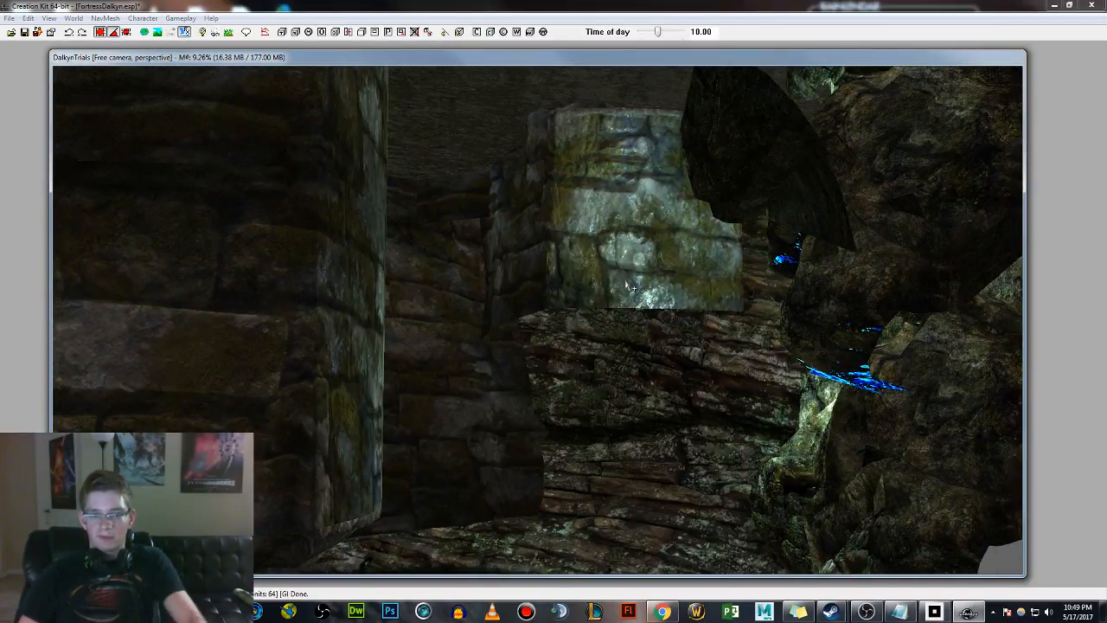
# Restore the supporting piece, then rotate and shift it beneath the lower right-hand staircase.
pyautogui.hotkey('ctrl', 'z')
pyautogui.moveTo(618, 306); pyautogui.dragTo(571, 346)
pyautogui.moveTo(571, 346); pyautogui.dragTo(545, 295, button='right')
pyautogui.moveTo(597, 333); pyautogui.dragTo(597, 333, button='right')
pyautogui.keyDown('shift'); pyautogui.moveTo(597, 333); pyautogui.dragTo(564, 351, button='middle'); pyautogui.keyUp('shift')
pyautogui.moveTo(563, 351); pyautogui.dragTo(563, 351, button='right')
pyautogui.keyDown('shift'); pyautogui.moveTo(549, 331); pyautogui.dragTo(484, 311, button='middle'); pyautogui.keyUp('shift')
# Examine the staircases from above and below the water, and the surrounding cave walls.
pyautogui.scroll(-6, 547, 339)
pyautogui.scroll(-5, 553, 337)
pyautogui.scroll(3, 630, 375)
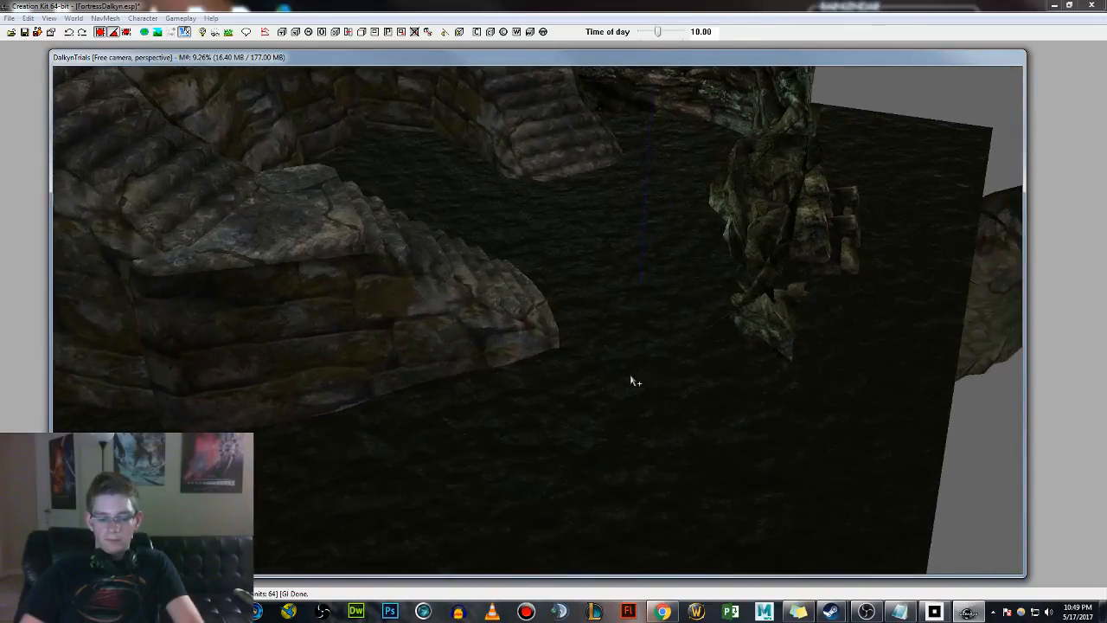
pyautogui.moveTo(629, 375)
pyautogui.keyDown('shift'); pyautogui.mouseDown(button='middle')
pyautogui.moveTo(667, 389)
pyautogui.moveTo(636, 389)
pyautogui.mouseUp(button='middle'); pyautogui.keyUp('shift')
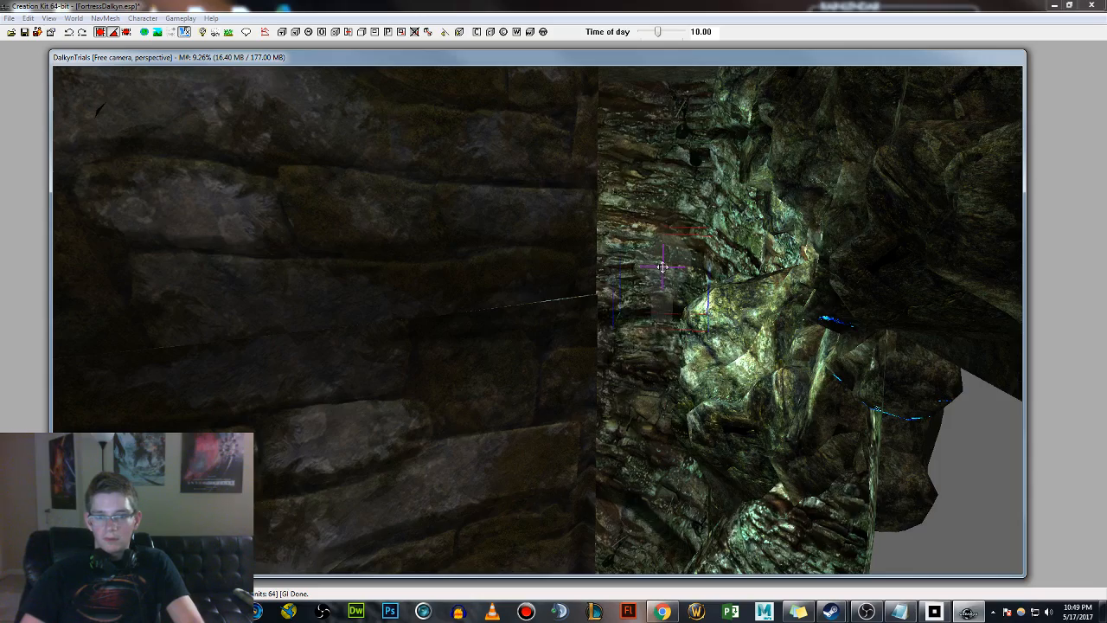
pyautogui.scroll(-5, 663, 268)
pyautogui.keyDown('shift'); pyautogui.moveTo(662, 267); pyautogui.dragTo(564, 447, button='middle'); pyautogui.keyUp('shift')
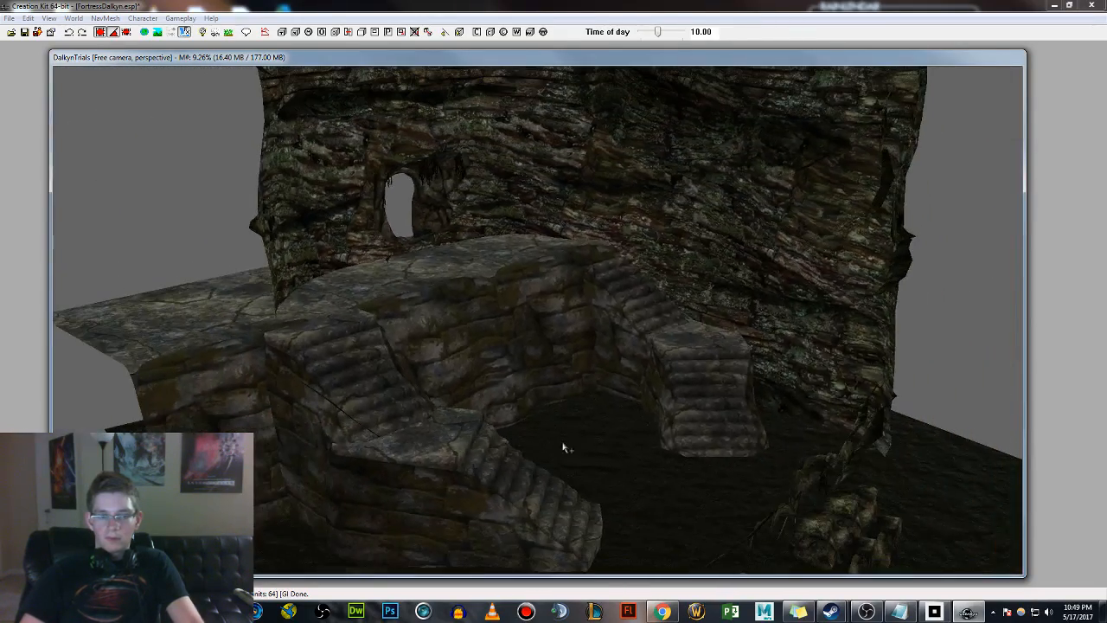
pyautogui.keyDown('shift'); pyautogui.moveTo(656, 465); pyautogui.dragTo(677, 393, button='middle'); pyautogui.keyUp('shift')
pyautogui.scroll(-4, 677, 393)
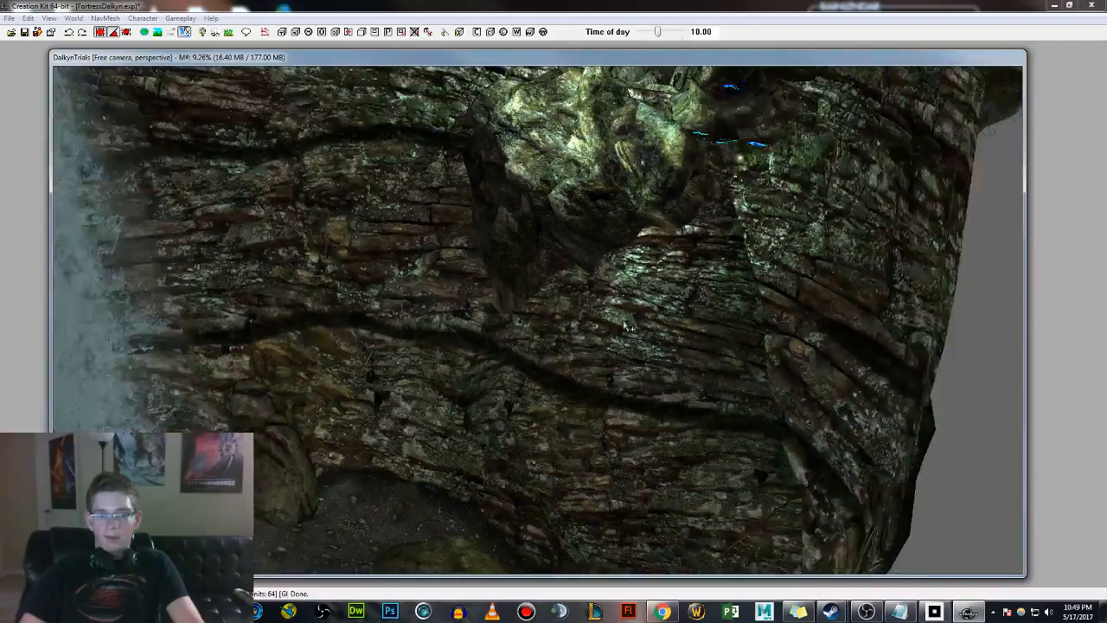
# Copy the pink light from the cave alcove that holds the chest and floating rocks.
pyautogui.keyDown('shift'); pyautogui.moveTo(629, 327); pyautogui.dragTo(484, 378, button='middle'); pyautogui.keyUp('shift')
pyautogui.scroll(5, 485, 378)
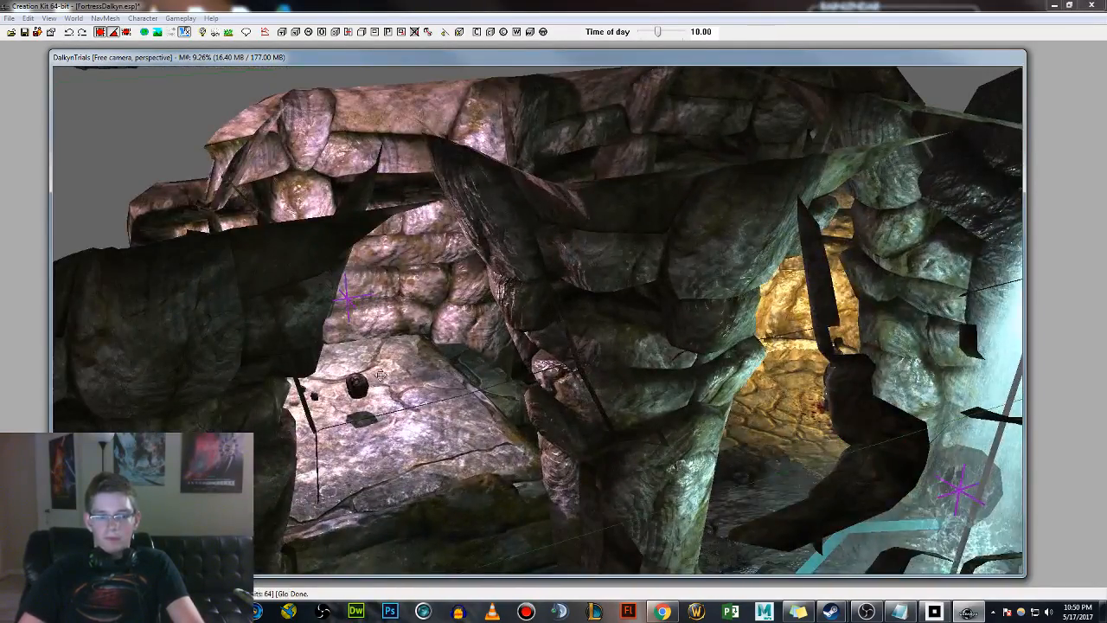
pyautogui.keyDown('shift'); pyautogui.moveTo(380, 374); pyautogui.dragTo(369, 370, button='middle'); pyautogui.keyUp('shift')
pyautogui.scroll(-5, 379, 311)
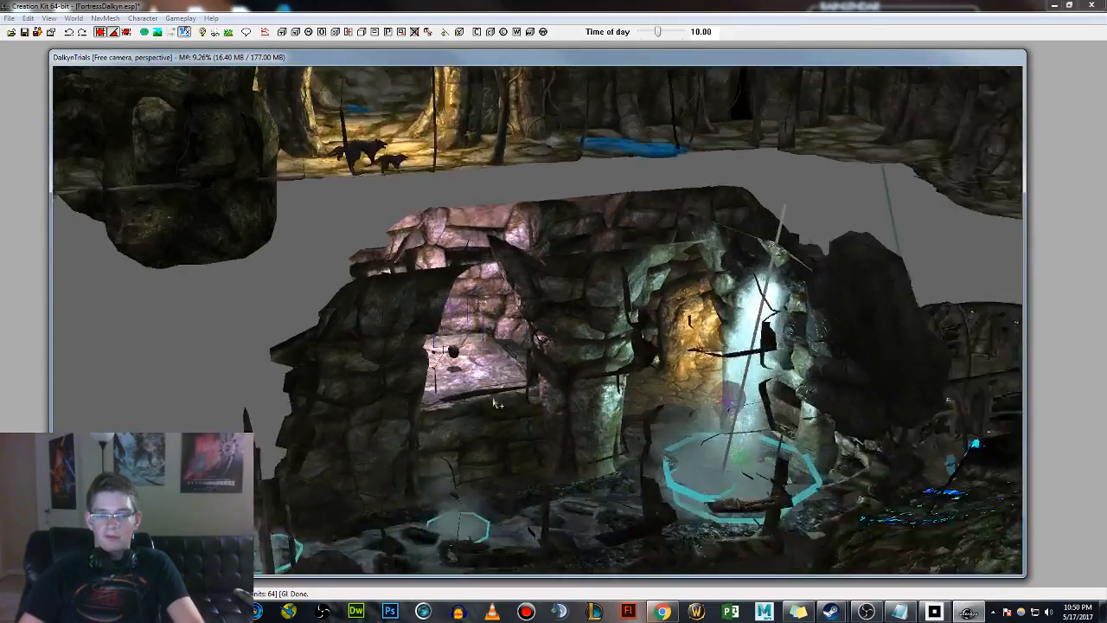
pyautogui.keyDown('shift'); pyautogui.moveTo(380, 310); pyautogui.dragTo(738, 405, button='middle'); pyautogui.keyUp('shift')
pyautogui.scroll(8, 743, 411)
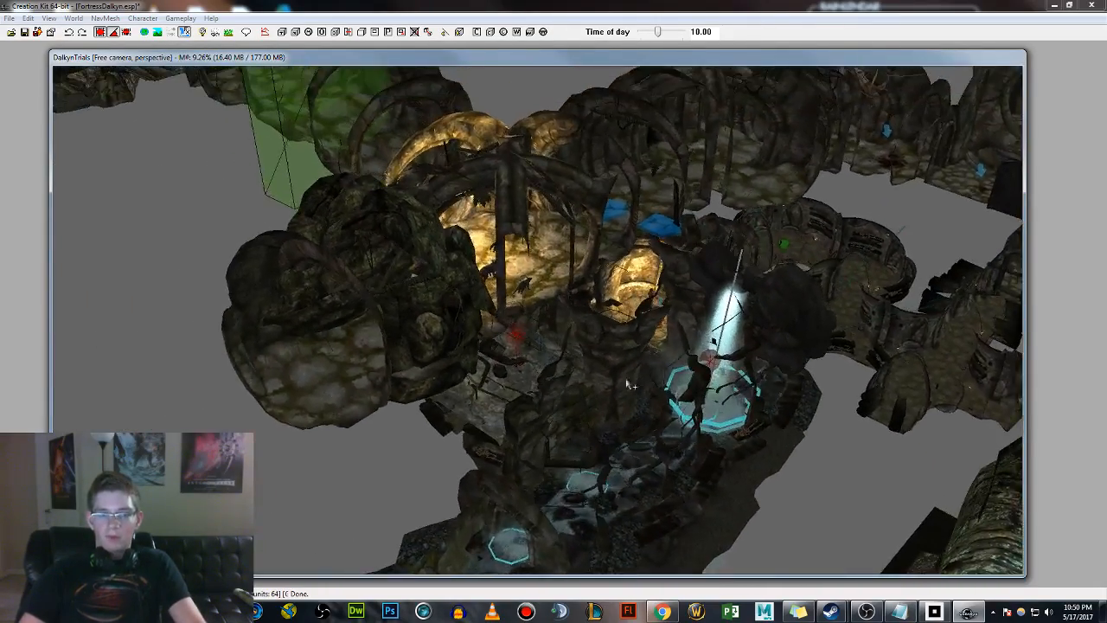
pyautogui.scroll(3, 538, 320)
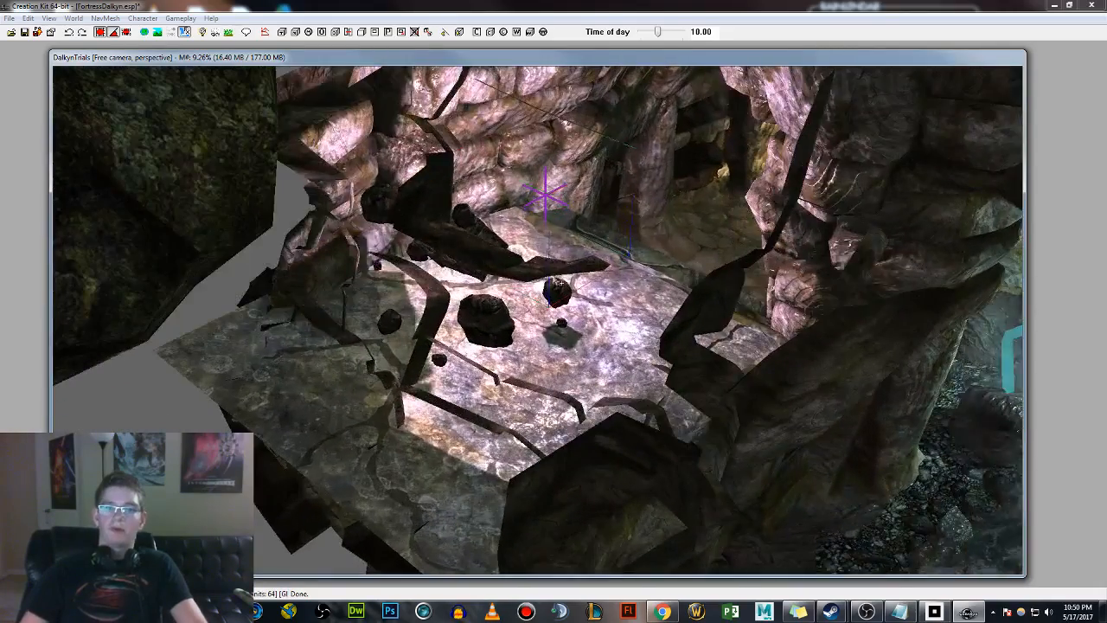
pyautogui.scroll(-5, 545, 210)
# Paste the copied pink light onto the stone platform below the arched doorway.
pyautogui.keyDown('shift'); pyautogui.moveTo(545, 210); pyautogui.dragTo(749, 435, button='middle'); pyautogui.keyUp('shift')
pyautogui.scroll(5, 749, 435)
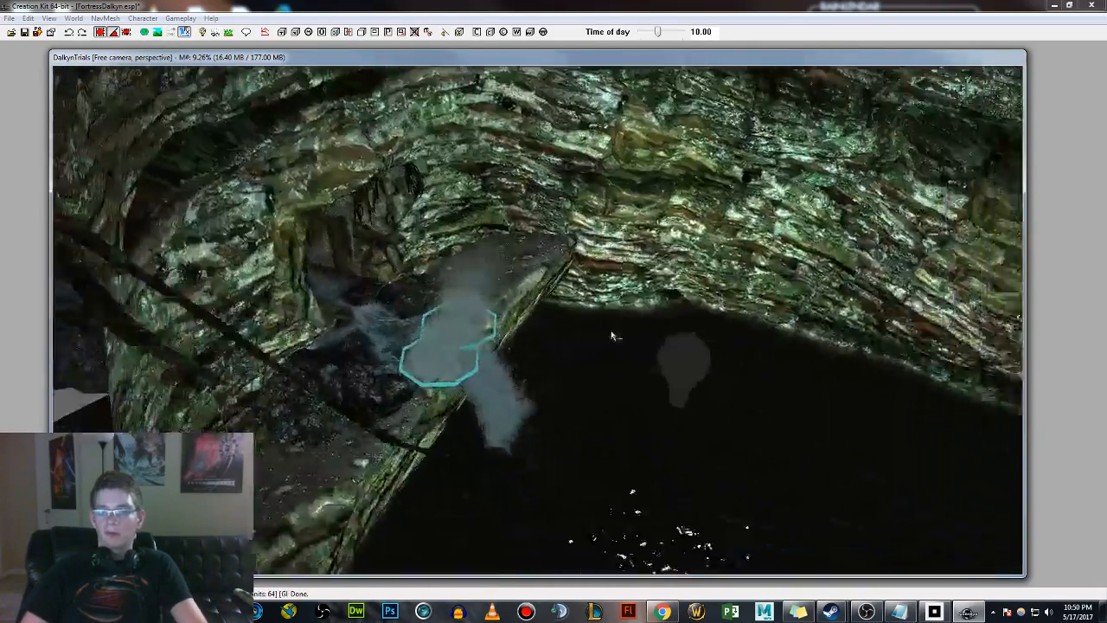
pyautogui.moveTo(613, 337); pyautogui.dragTo(410, 234, button='middle')
pyautogui.moveTo(694, 305); pyautogui.dragTo(560, 371, button='middle')
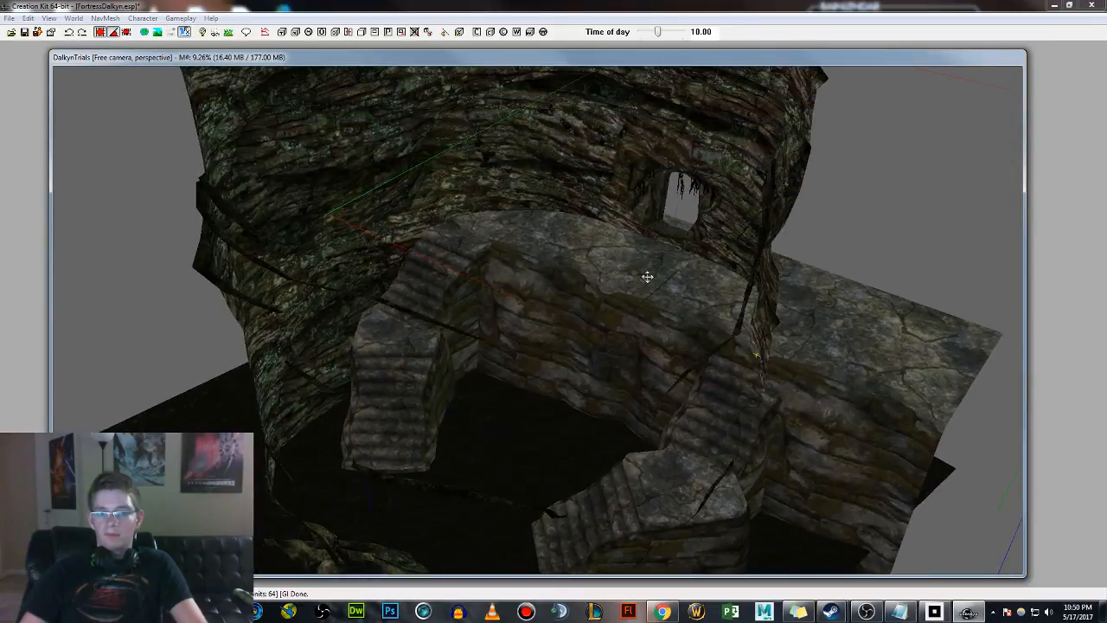
pyautogui.keyDown('shift'); pyautogui.moveTo(641, 261); pyautogui.dragTo(640, 299, button='middle'); pyautogui.keyUp('shift')
pyautogui.scroll(3, 677, 262)
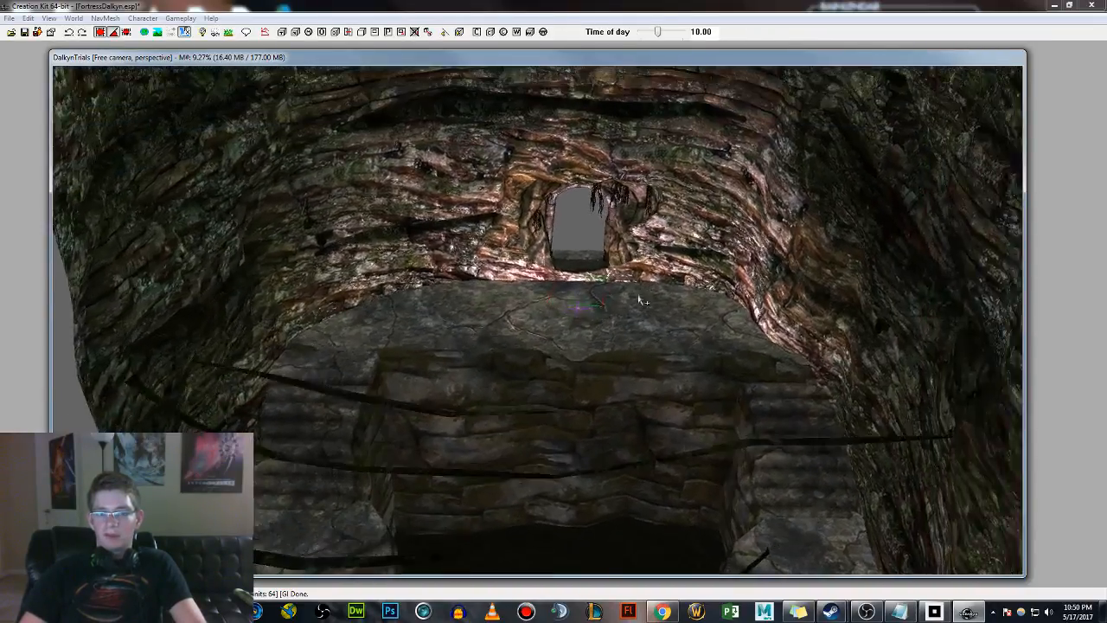
# Reposition the pasted light above the platform's front edge, in front of the arched doorway.
pyautogui.scroll(2, 640, 300)
pyautogui.click(588, 303)
pyautogui.moveTo(588, 302); pyautogui.dragTo(571, 247)
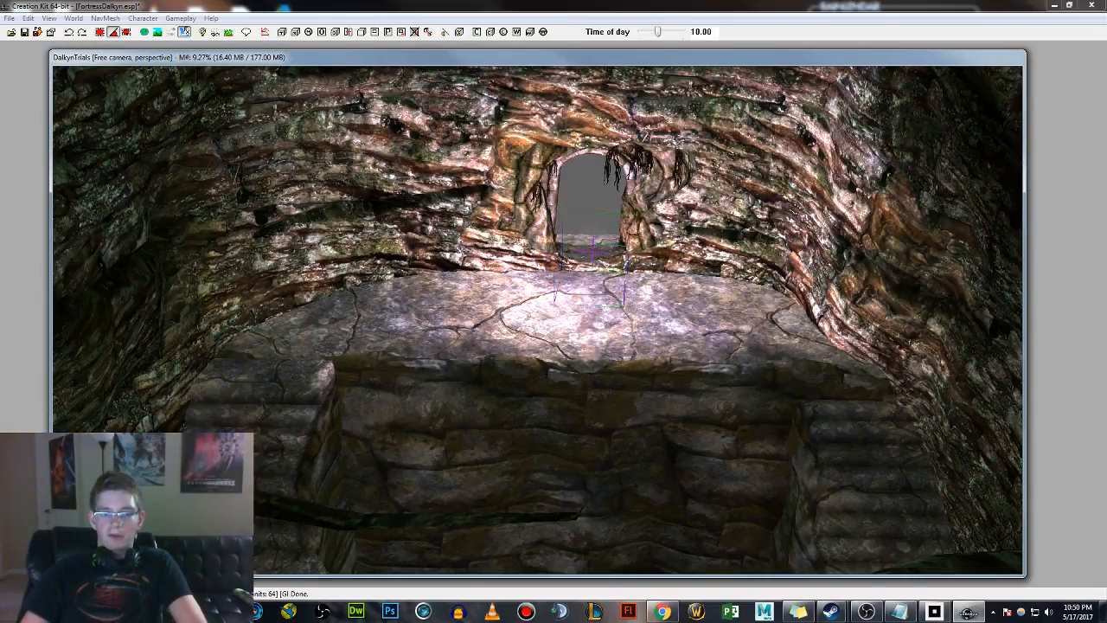
pyautogui.scroll(3, 601, 246)
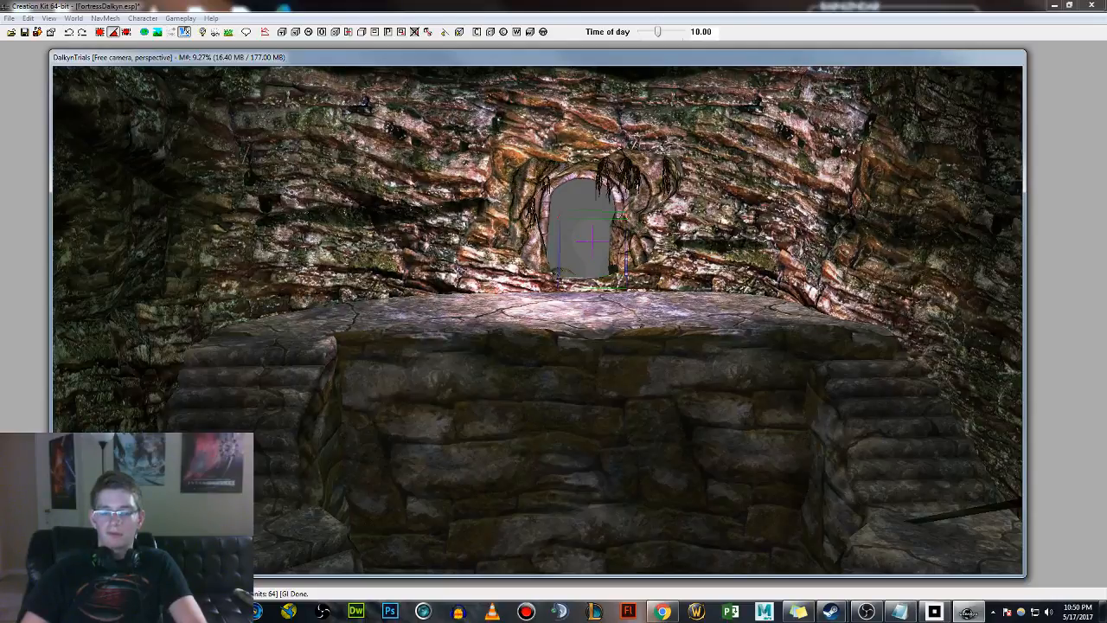
pyautogui.moveTo(590, 252); pyautogui.dragTo(574, 273)
pyautogui.keyDown('shift'); pyautogui.moveTo(587, 273); pyautogui.dragTo(691, 306, button='middle'); pyautogui.keyUp('shift')
pyautogui.press('d')
pyautogui.scroll(2, 699, 336)
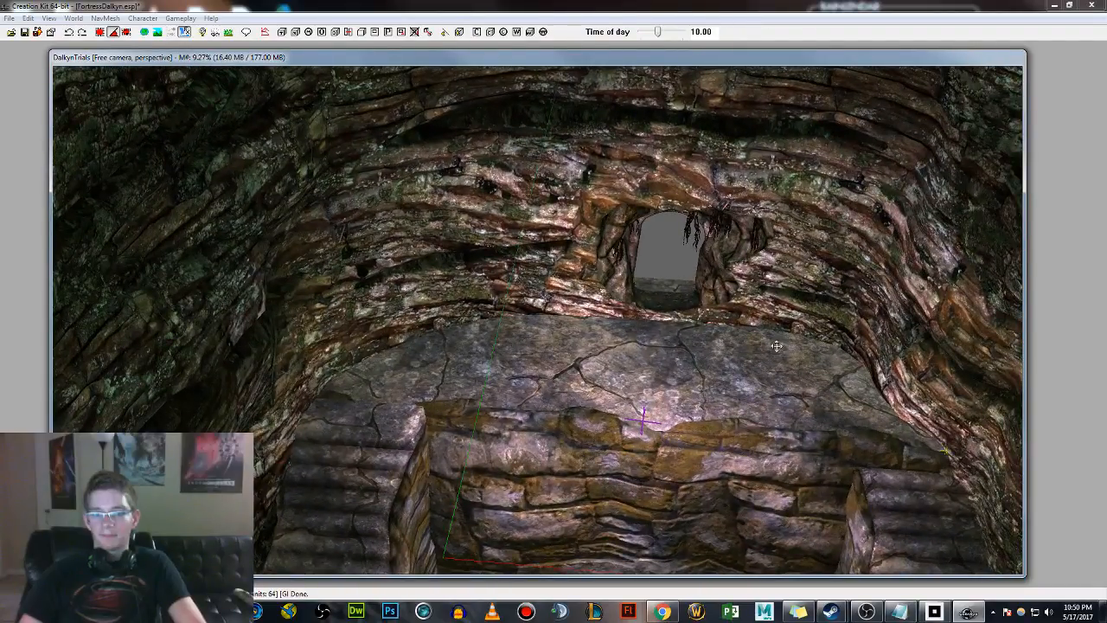
# Examine the underwater cave tunnel, the submerged stone walls beneath the staircases, and the platform's lighting.
pyautogui.moveTo(757, 347)
pyautogui.keyDown('shift'); pyautogui.mouseDown(button='middle')
pyautogui.moveTo(781, 370)
pyautogui.moveTo(774, 258)
pyautogui.mouseUp(button='middle'); pyautogui.keyUp('shift')
pyautogui.moveTo(807, 363)
pyautogui.mouseDown(button='middle')
pyautogui.moveTo(789, 331)
pyautogui.moveTo(749, 349)
pyautogui.moveTo(750, 363)
pyautogui.mouseUp(button='middle')
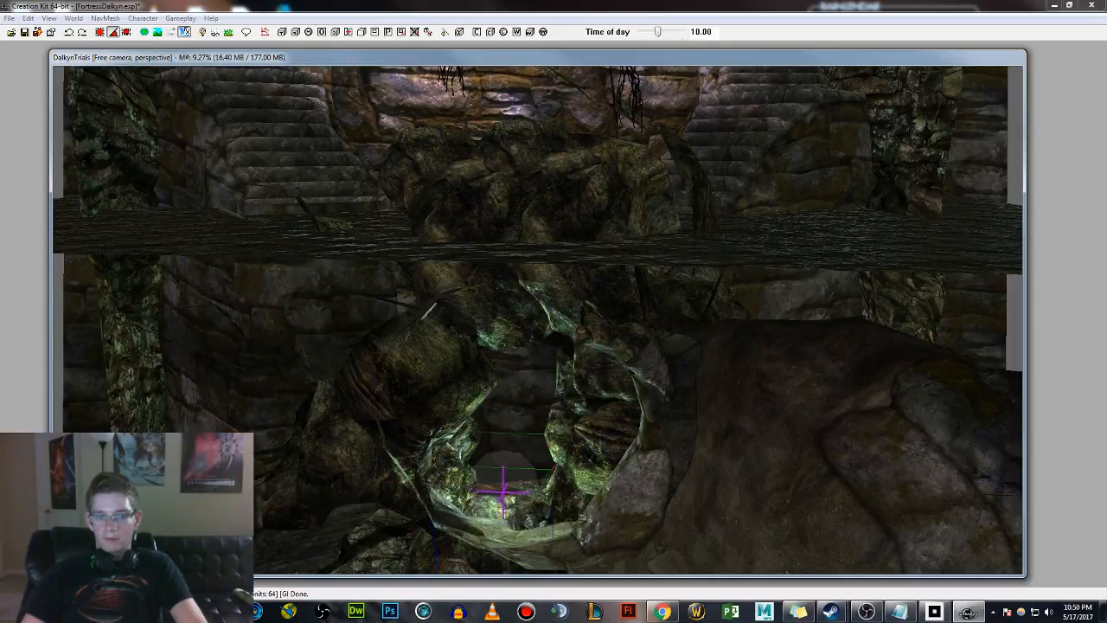
pyautogui.scroll(6, 450, 476)
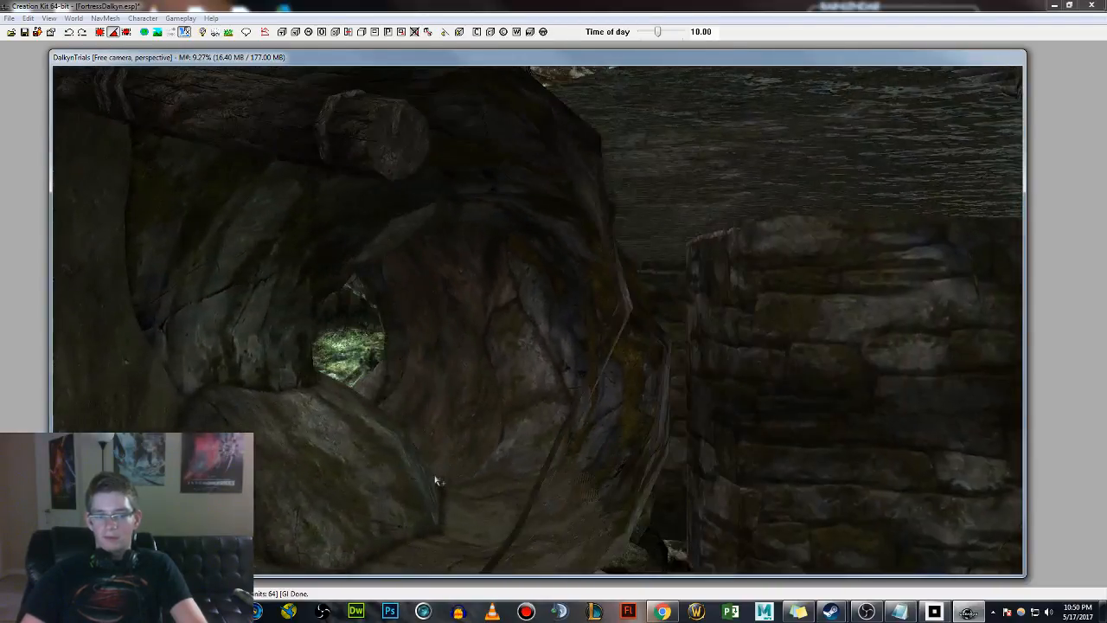
pyautogui.keyDown('shift'); pyautogui.moveTo(437, 481); pyautogui.dragTo(529, 445, button='middle'); pyautogui.keyUp('shift')
pyautogui.scroll(3, 480, 479)
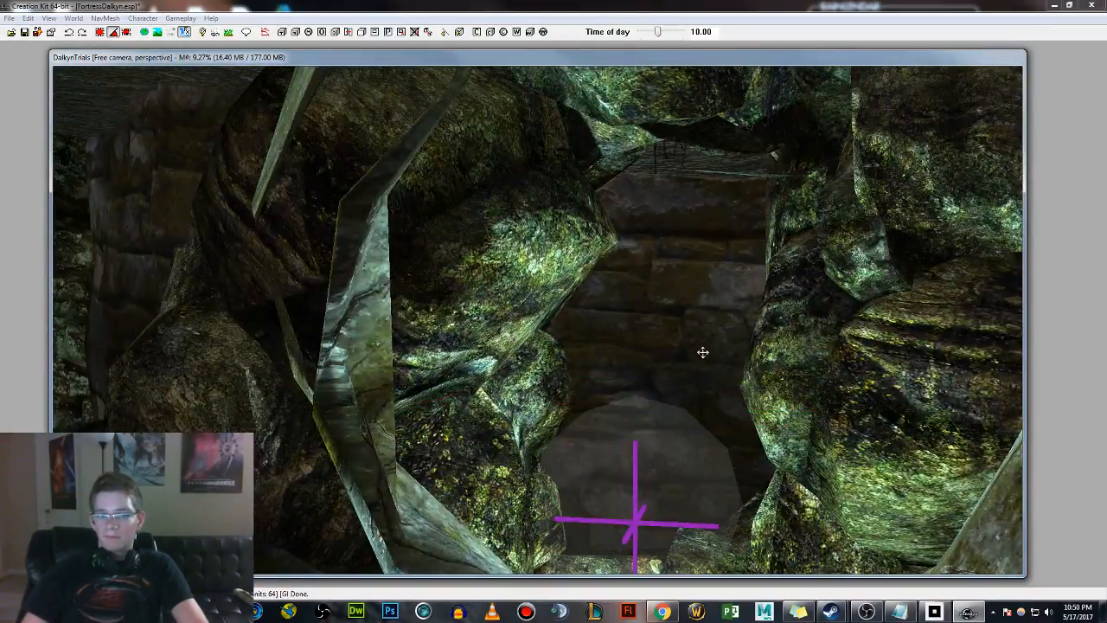
pyautogui.scroll(4, 702, 352)
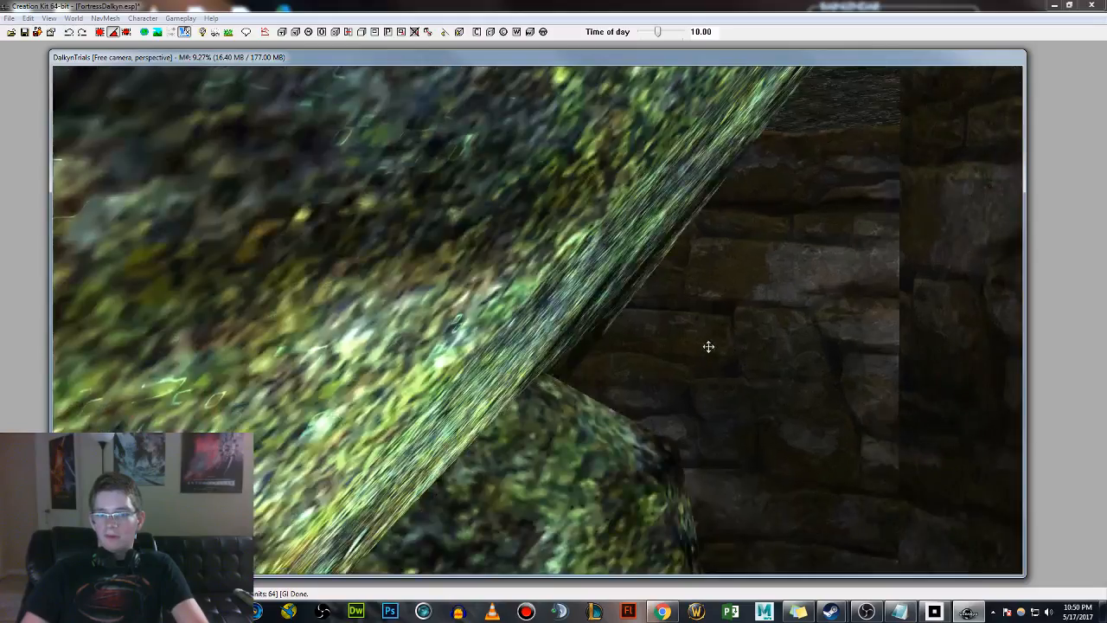
pyautogui.moveTo(708, 346)
pyautogui.keyDown('shift'); pyautogui.mouseDown(button='middle')
pyautogui.moveTo(687, 352)
pyautogui.moveTo(702, 348)
pyautogui.mouseUp(button='middle'); pyautogui.keyUp('shift')
pyautogui.scroll(3, 705, 337)
pyautogui.scroll(-4, 704, 337)
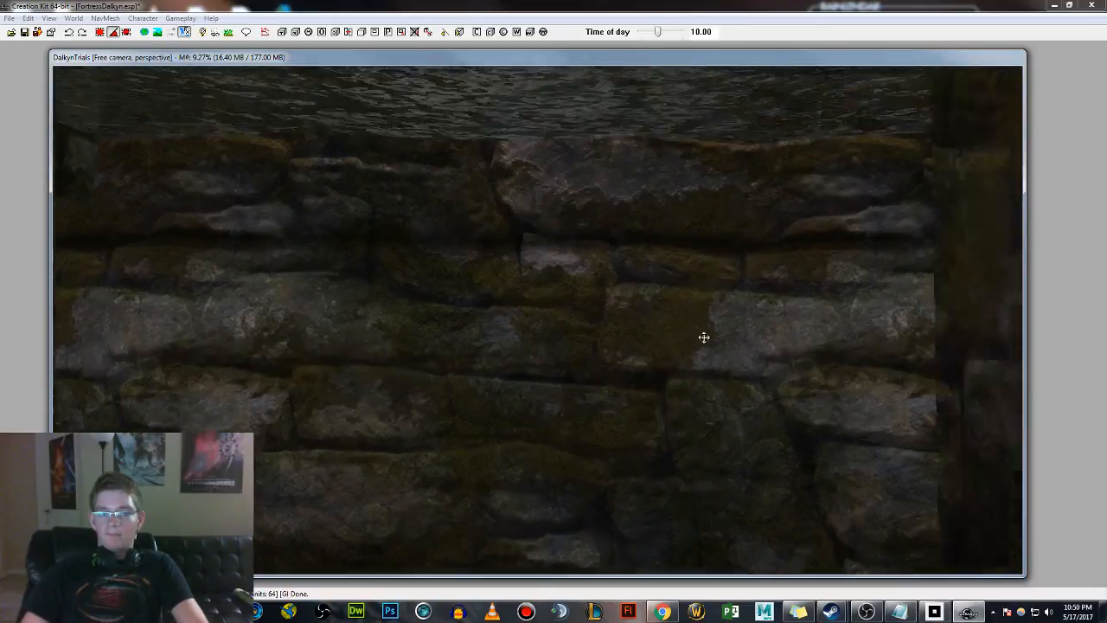
pyautogui.moveTo(509, 344)
pyautogui.keyDown('shift'); pyautogui.mouseDown(button='middle')
pyautogui.moveTo(545, 351)
pyautogui.moveTo(489, 346)
pyautogui.moveTo(515, 343)
pyautogui.mouseUp(button='middle'); pyautogui.keyUp('shift')
pyautogui.scroll(4, 517, 345)
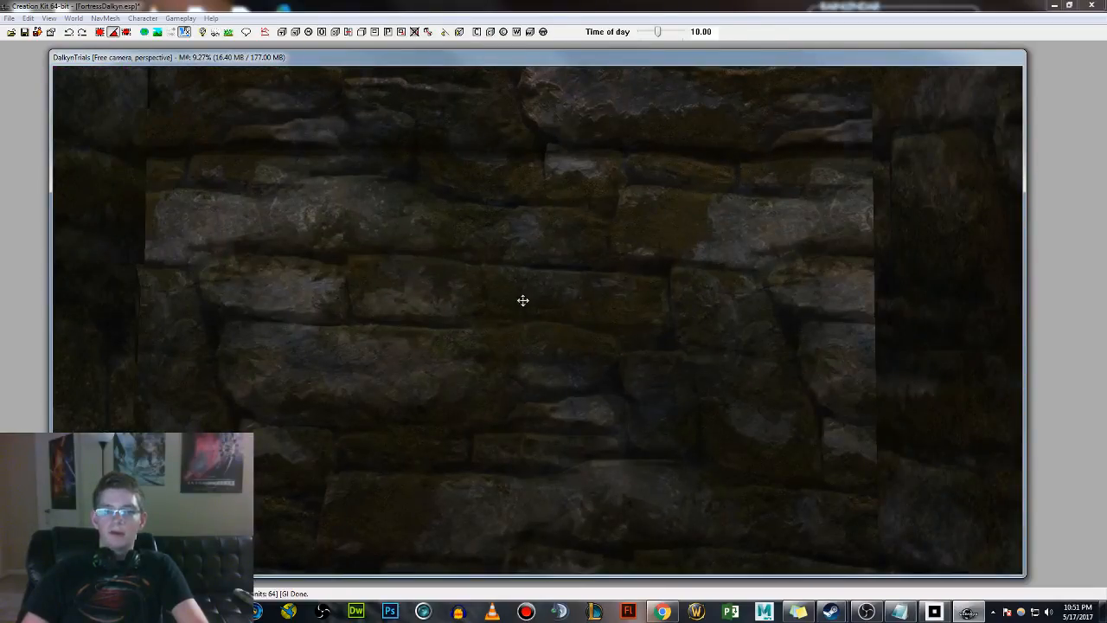
pyautogui.scroll(-4, 524, 300)
pyautogui.keyDown('shift'); pyautogui.moveTo(524, 300); pyautogui.dragTo(547, 337, button='middle'); pyautogui.keyUp('shift')
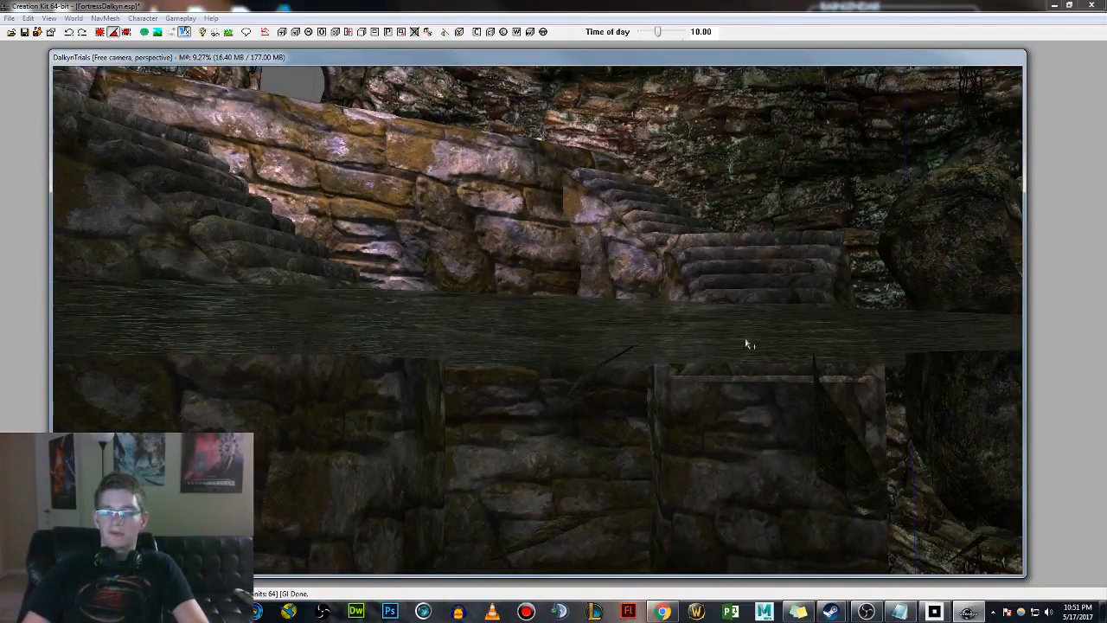
pyautogui.keyDown('shift'); pyautogui.moveTo(753, 335); pyautogui.dragTo(729, 317, button='middle'); pyautogui.keyUp('shift')
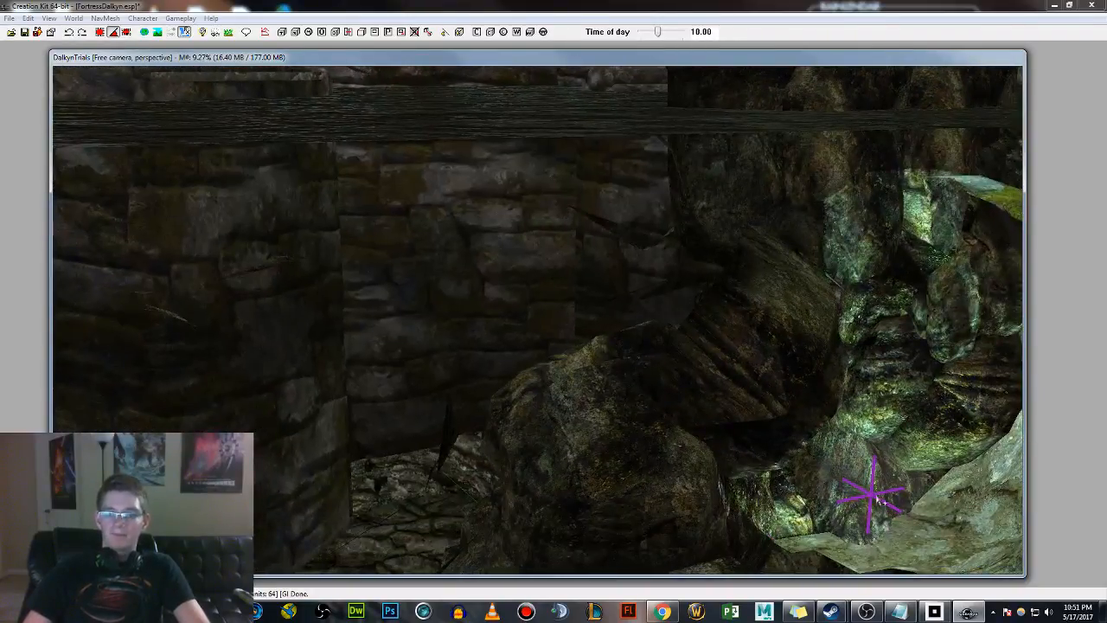
pyautogui.keyDown('shift'); pyautogui.moveTo(580, 286); pyautogui.dragTo(718, 325, button='middle'); pyautogui.keyUp('shift')
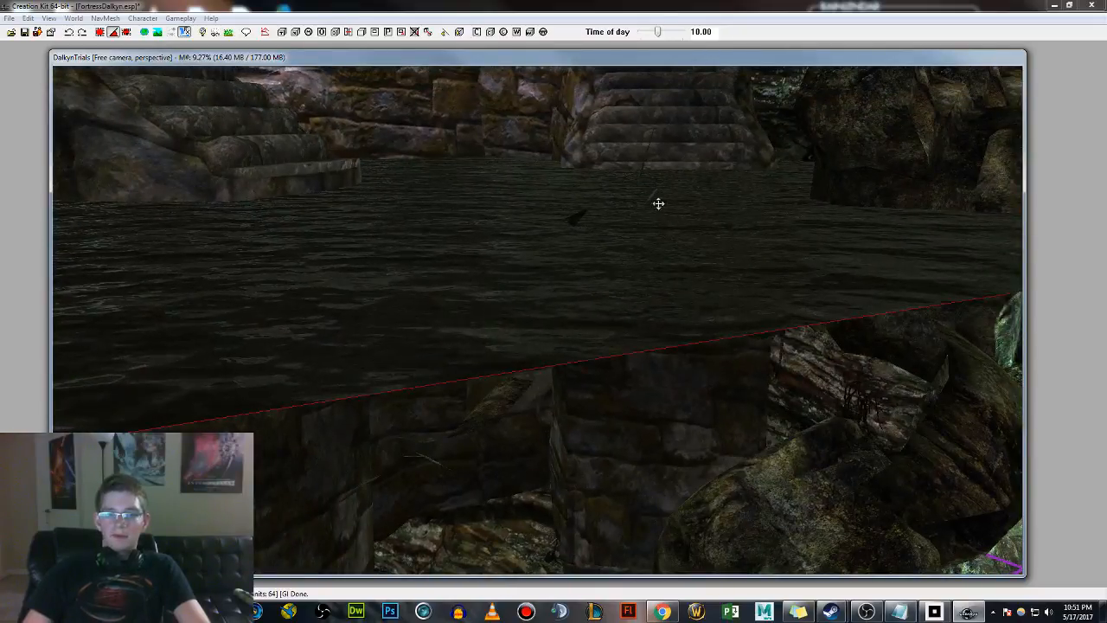
pyautogui.keyDown('shift'); pyautogui.moveTo(658, 203); pyautogui.dragTo(454, 382, button='middle'); pyautogui.keyUp('shift')
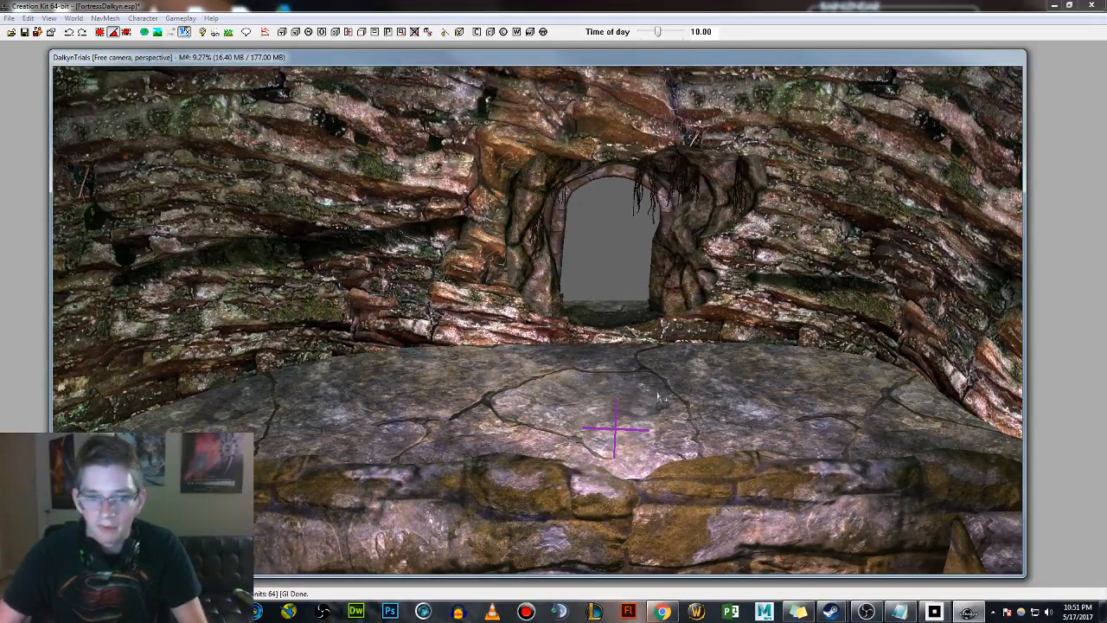
# Select and copy the floating rocks around the chest in the pink-lit alcove.
pyautogui.scroll(-8, 658, 396)
pyautogui.keyDown('shift'); pyautogui.moveTo(600, 376); pyautogui.dragTo(626, 327, button='middle'); pyautogui.keyUp('shift')
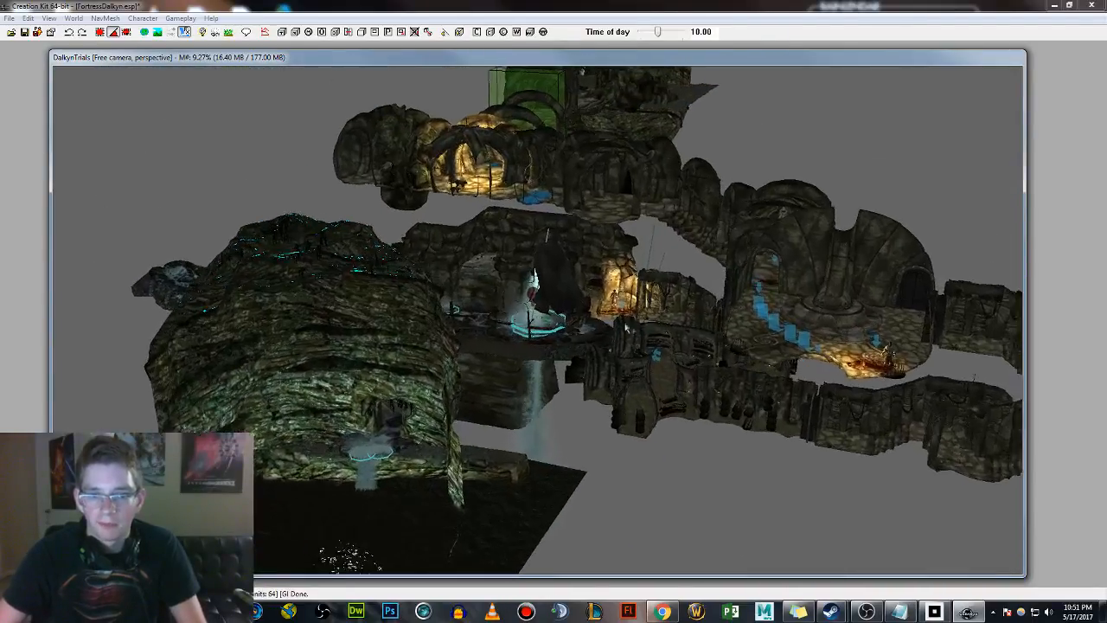
pyautogui.scroll(8, 626, 327)
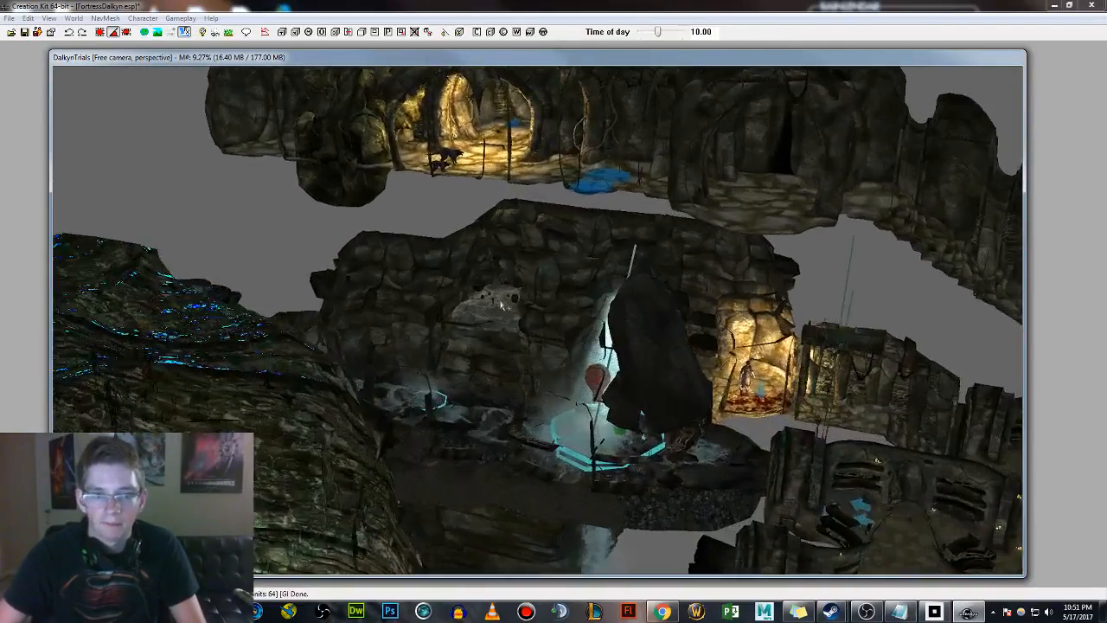
pyautogui.scroll(10, 501, 304)
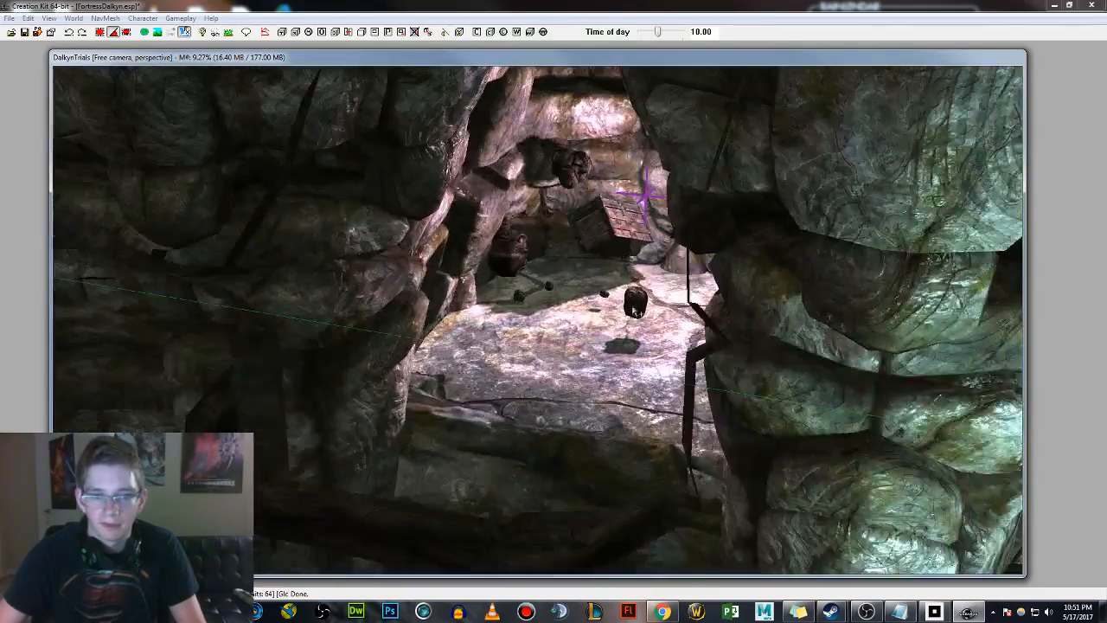
pyautogui.scroll(10, 627, 307)
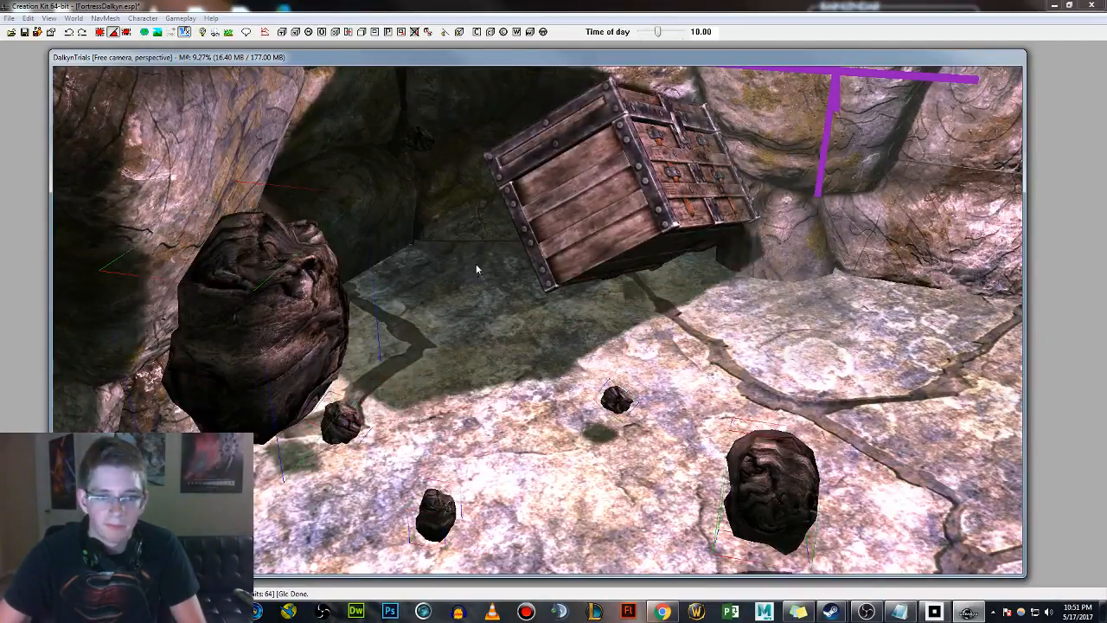
pyautogui.moveTo(476, 269); pyautogui.dragTo(588, 303, button='middle')
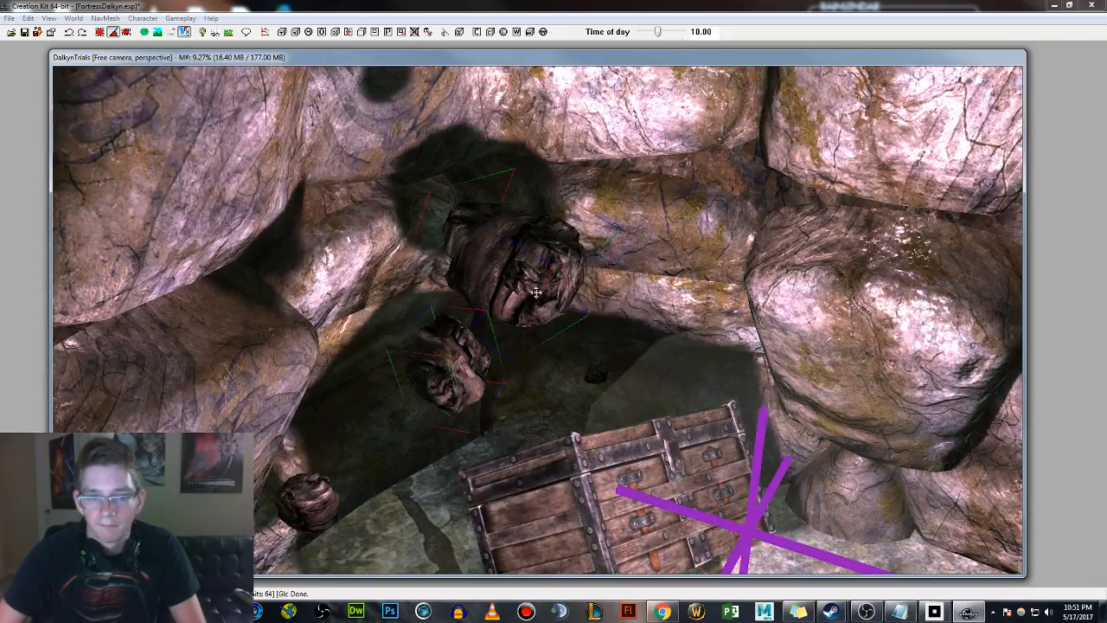
pyautogui.keyDown('shift'); pyautogui.moveTo(594, 349); pyautogui.dragTo(413, 286, button='middle'); pyautogui.keyUp('shift')
pyautogui.keyDown('shift'); pyautogui.moveTo(300, 229); pyautogui.dragTo(589, 349, button='middle'); pyautogui.keyUp('shift')
pyautogui.scroll(-10, 484, 389)
pyautogui.scroll(8, 606, 349)
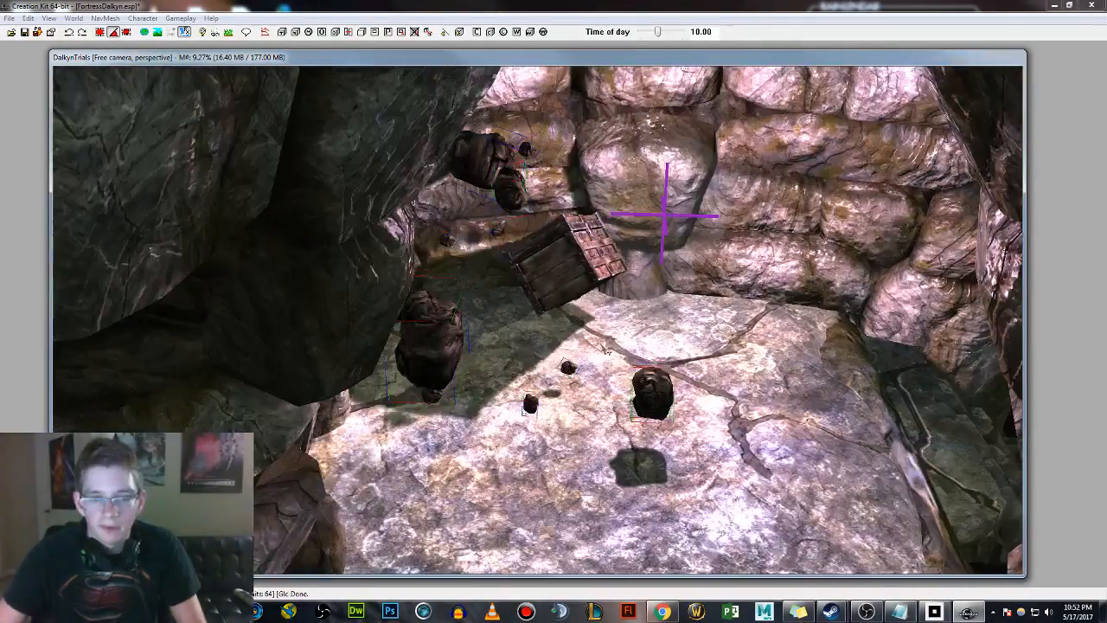
# Paste the copied rocks onto the stone platform and raise them against the cave wall beside the arched doorway.
pyautogui.scroll(-10, 605, 350)
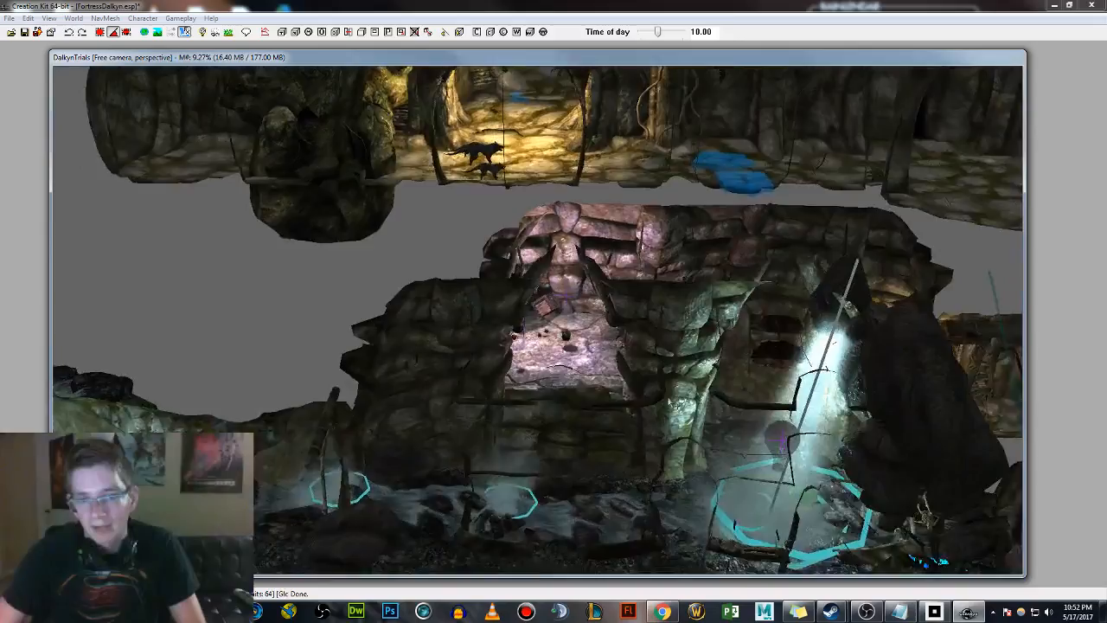
pyautogui.keyDown('shift'); pyautogui.moveTo(683, 406); pyautogui.dragTo(527, 330, button='middle'); pyautogui.keyUp('shift')
pyautogui.scroll(-4, 635, 341)
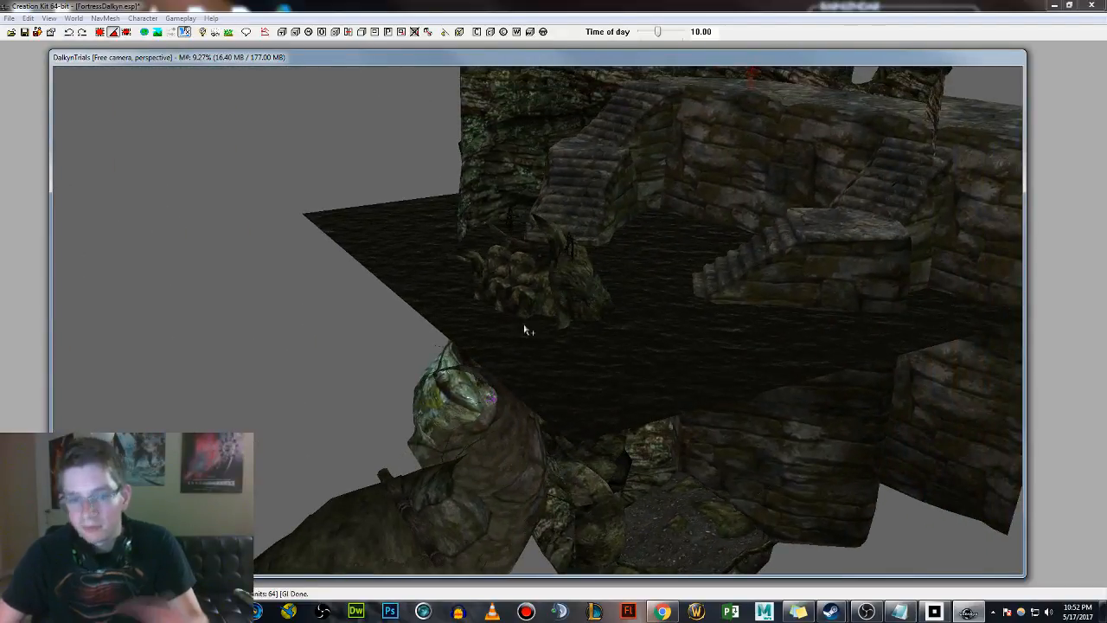
pyautogui.moveTo(819, 267); pyautogui.dragTo(675, 307, button='middle')
pyautogui.scroll(3, 815, 277)
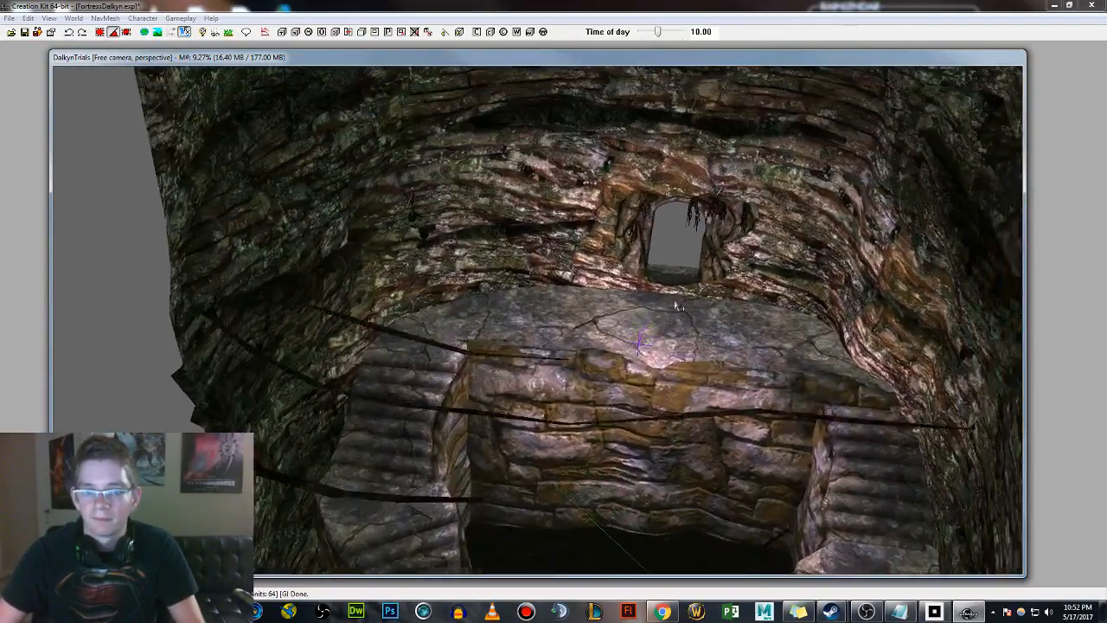
pyautogui.scroll(3, 674, 307)
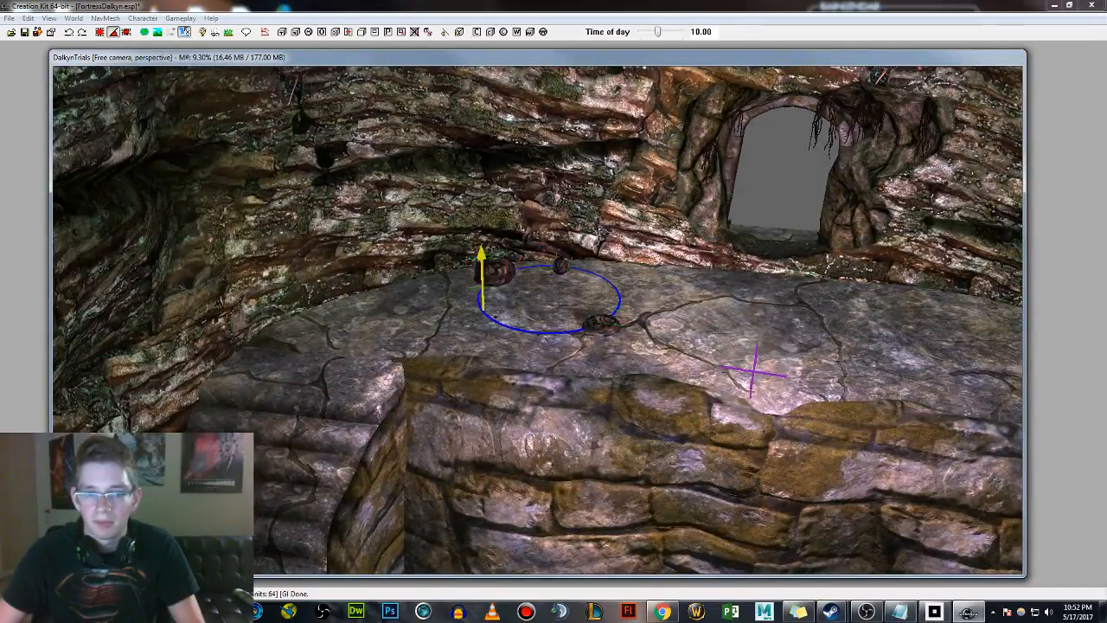
pyautogui.moveTo(495, 316); pyautogui.dragTo(515, 121)
pyautogui.keyDown('shift'); pyautogui.moveTo(516, 121); pyautogui.dragTo(577, 184, button='middle'); pyautogui.keyUp('shift')
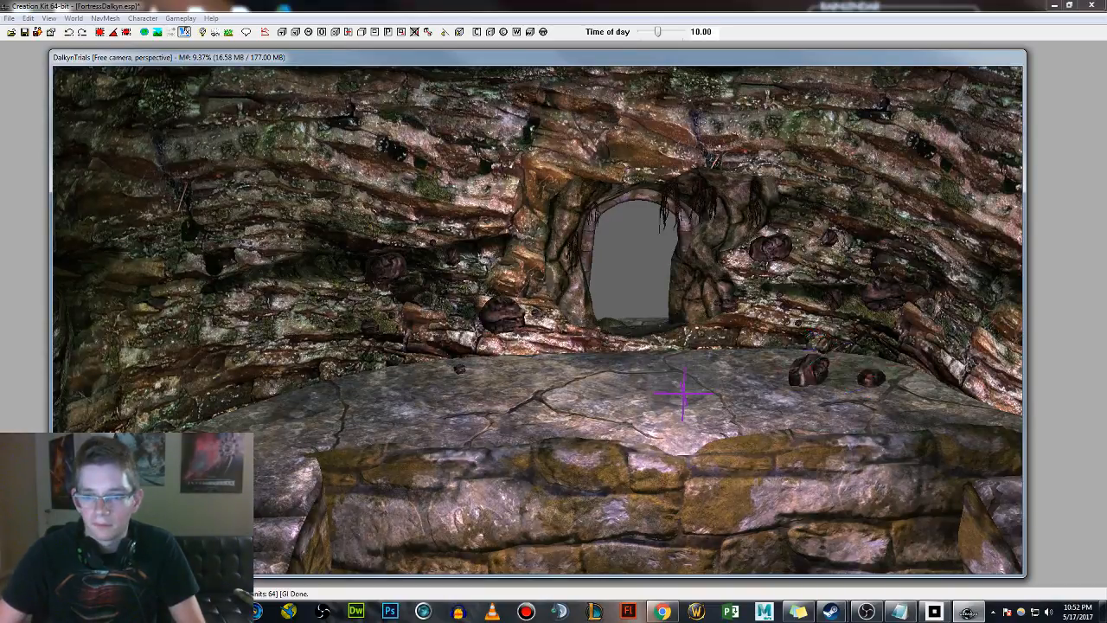
# Rotate and position the rocks right of the doorway, then paste, rotate and place another rock group on its left side.
pyautogui.moveTo(833, 365); pyautogui.dragTo(838, 367, button='right')
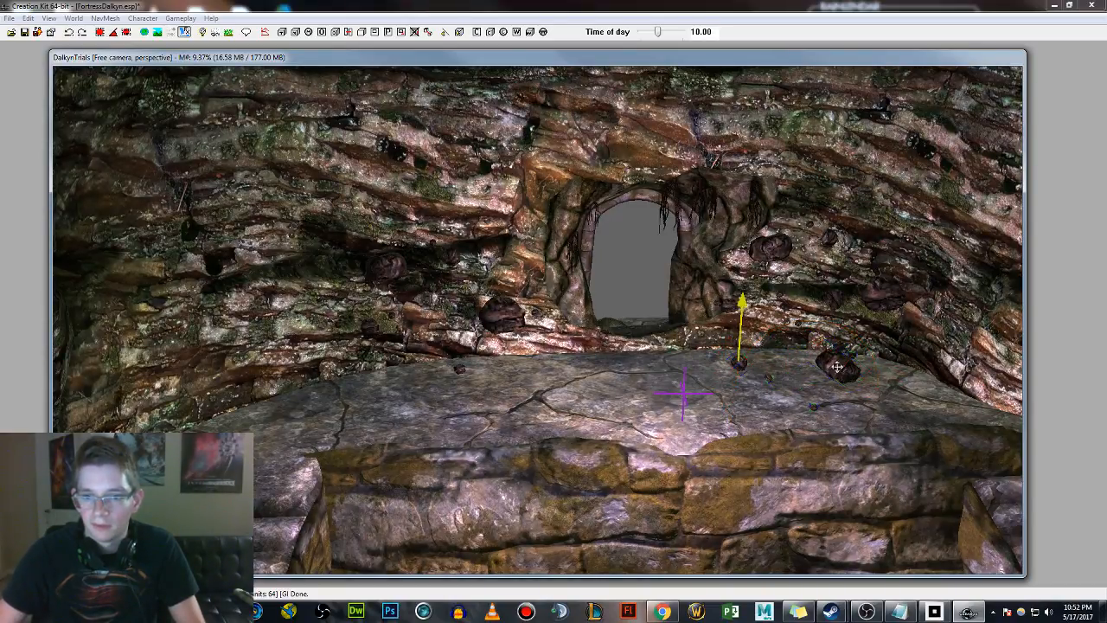
pyautogui.moveTo(851, 339); pyautogui.dragTo(850, 345)
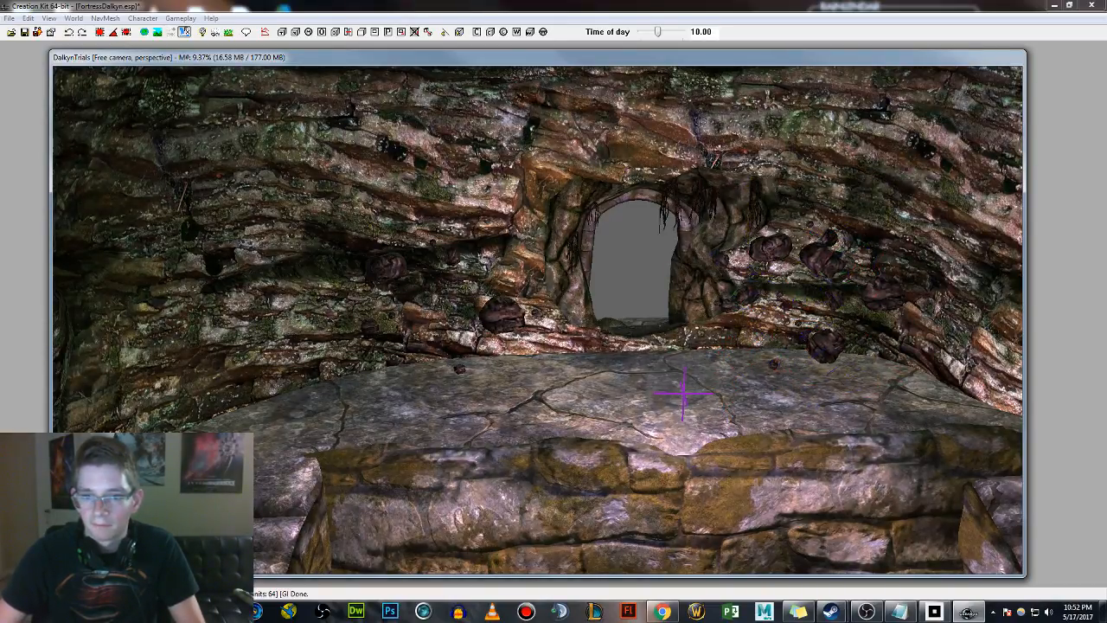
pyautogui.hotkey('ctrl', 'v')
pyautogui.moveTo(445, 372); pyautogui.dragTo(370, 403, button='right')
pyautogui.moveTo(429, 301); pyautogui.dragTo(455, 296)
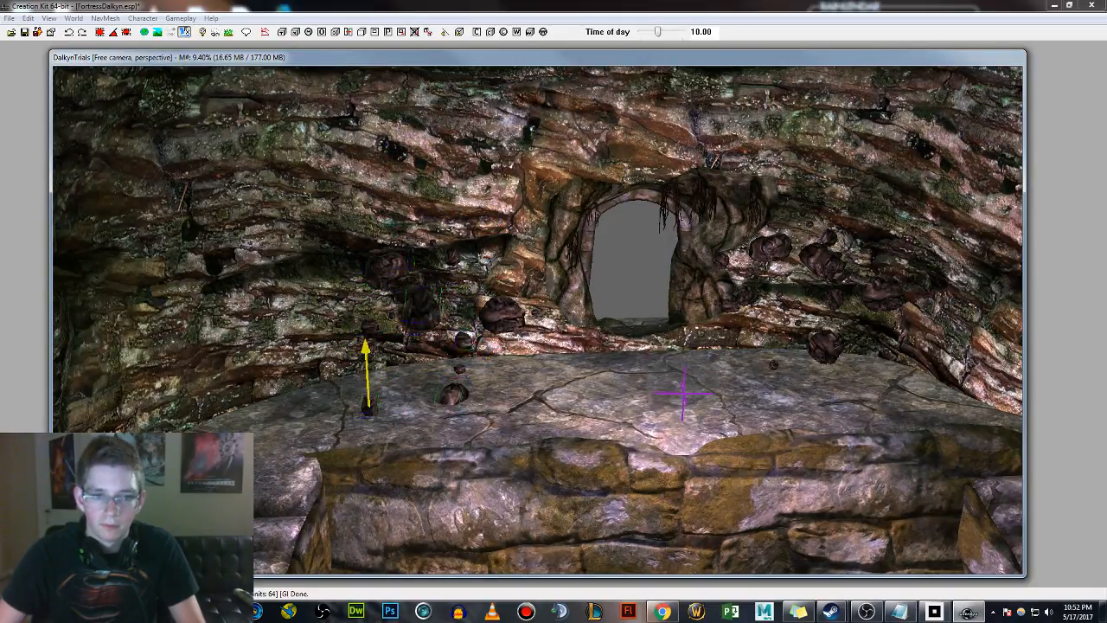
pyautogui.press('shift')
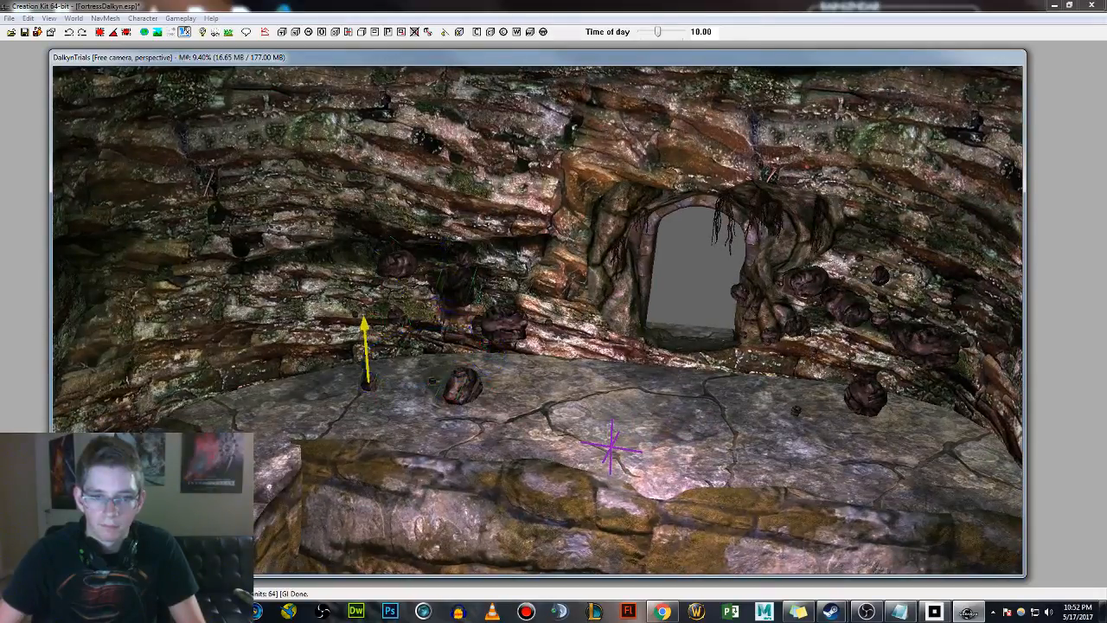
# Reposition the pink light above the stone platform in front of the arched doorway.
pyautogui.press('shift')
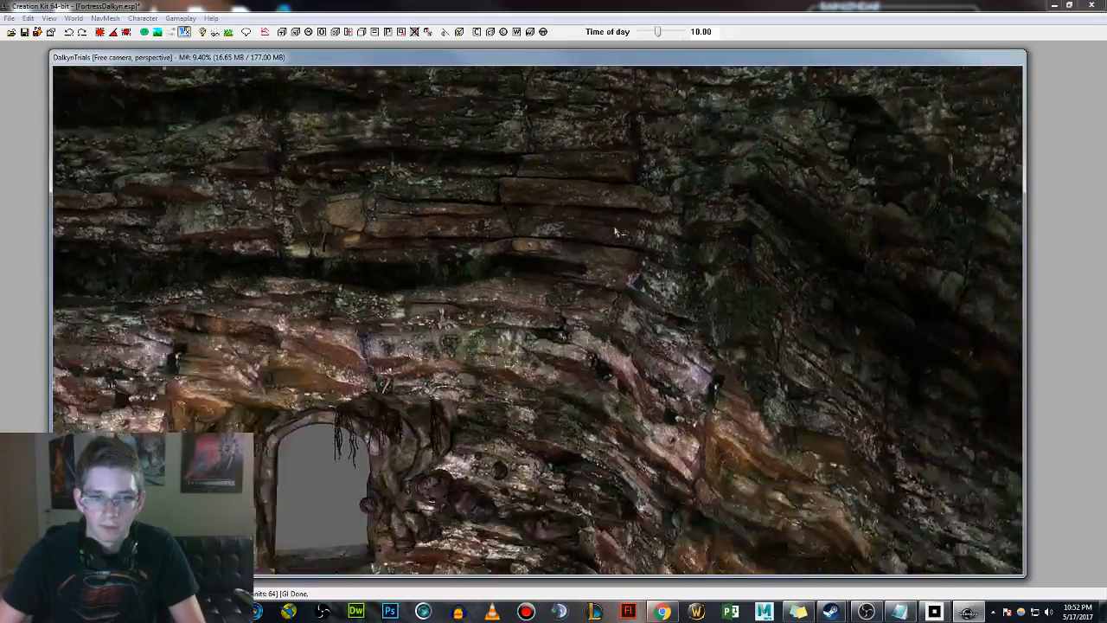
pyautogui.press('shift')
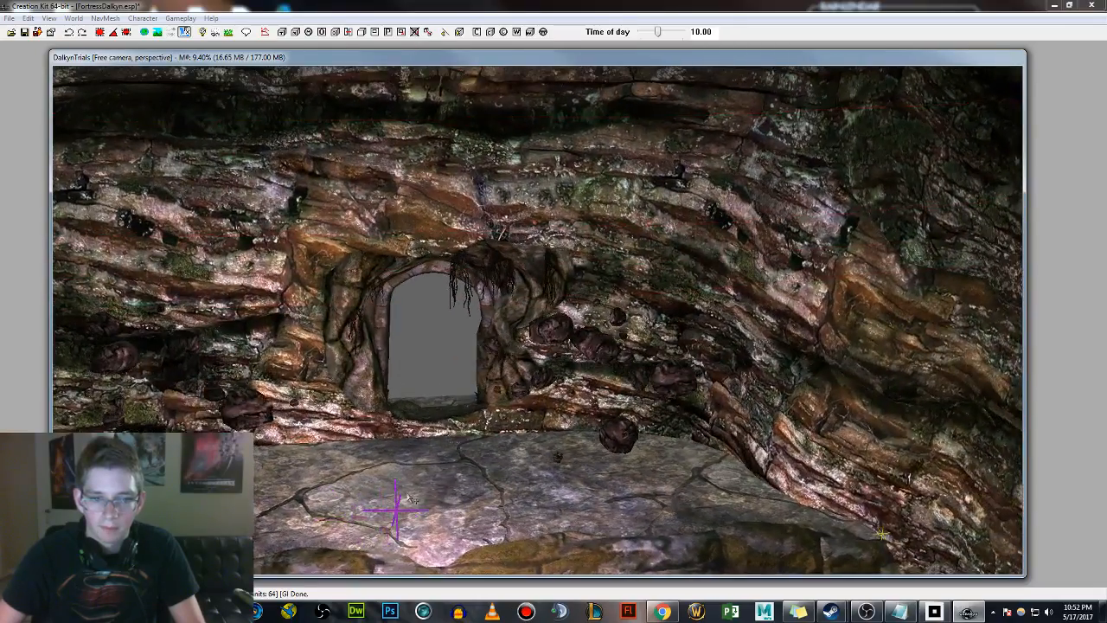
pyautogui.moveTo(461, 479); pyautogui.dragTo(479, 400)
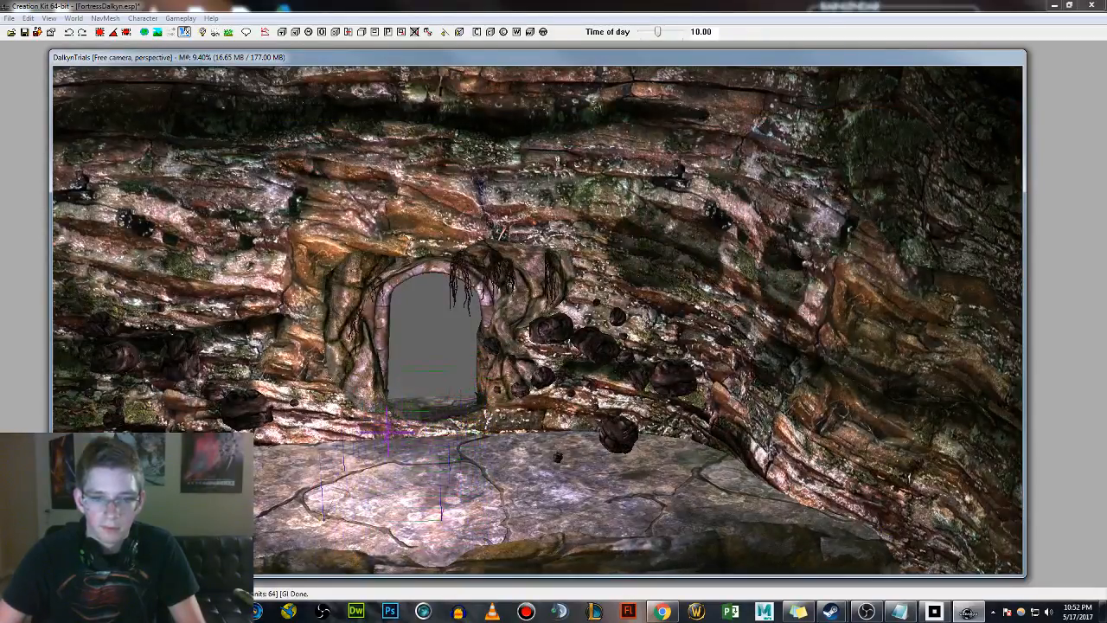
pyautogui.moveTo(369, 423)
pyautogui.mouseDown(button='middle')
pyautogui.moveTo(641, 349)
pyautogui.moveTo(627, 325)
pyautogui.mouseUp(button='middle')
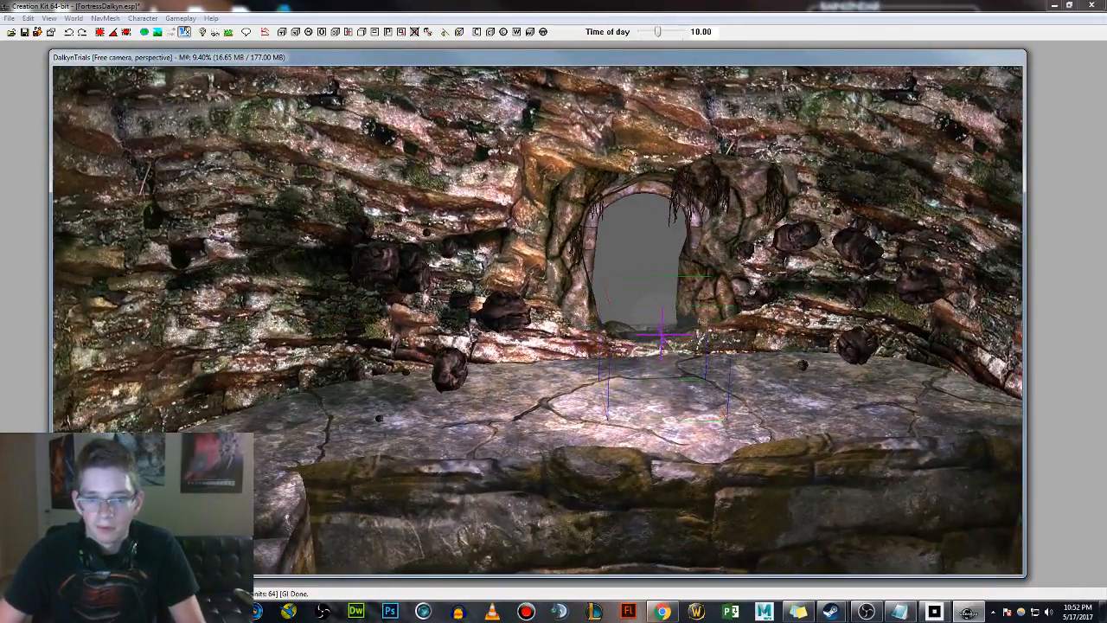
pyautogui.moveTo(663, 338); pyautogui.dragTo(652, 333)
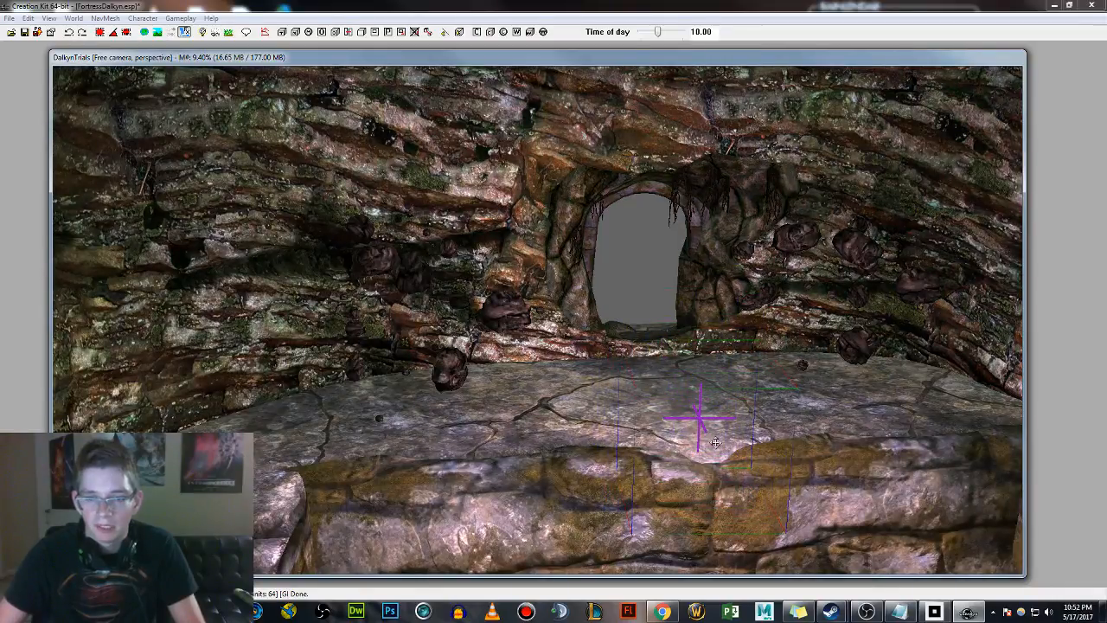
# Check the lit stone wall below the platform and move the light back toward the arched doorway.
pyautogui.moveTo(716, 442)
pyautogui.keyDown('shift'); pyautogui.mouseDown(button='middle')
pyautogui.moveTo(720, 465)
pyautogui.moveTo(699, 398)
pyautogui.mouseUp(button='middle'); pyautogui.keyUp('shift')
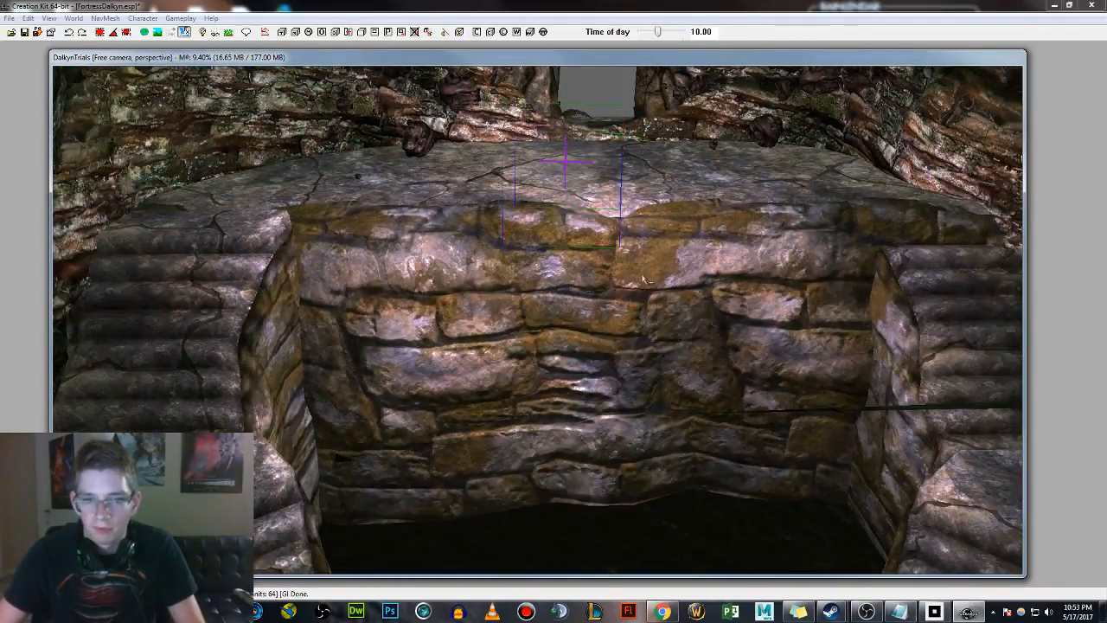
pyautogui.moveTo(643, 278)
pyautogui.keyDown('shift'); pyautogui.mouseDown(button='middle')
pyautogui.moveTo(671, 316)
pyautogui.moveTo(663, 279)
pyautogui.moveTo(718, 368)
pyautogui.mouseUp(button='middle'); pyautogui.keyUp('shift')
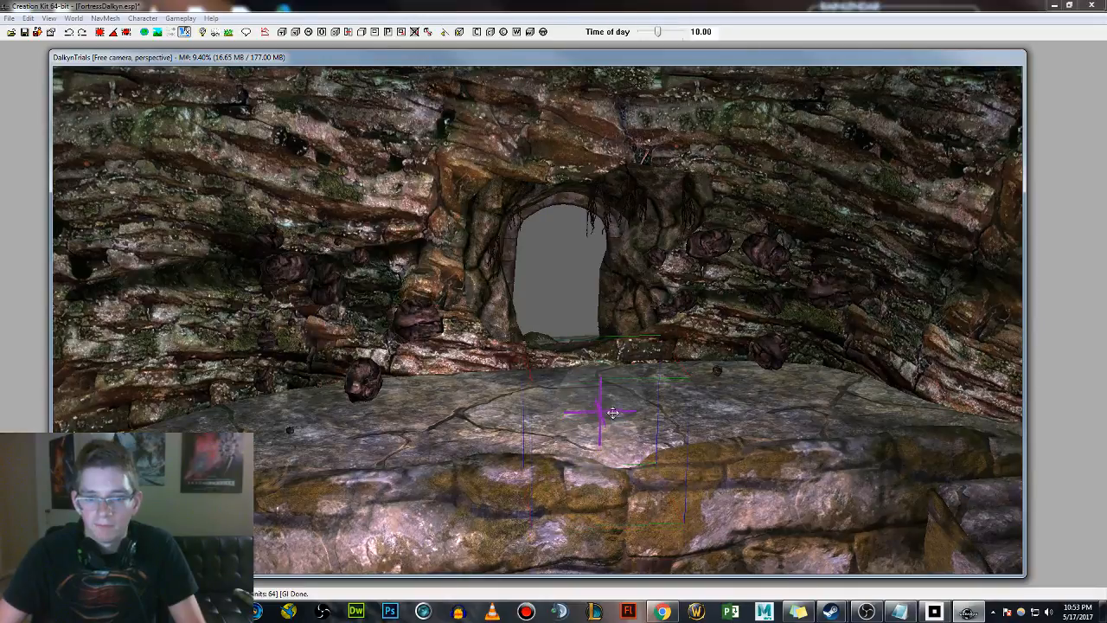
pyautogui.keyDown('shift'); pyautogui.moveTo(874, 260); pyautogui.dragTo(770, 290, button='middle'); pyautogui.keyUp('shift')
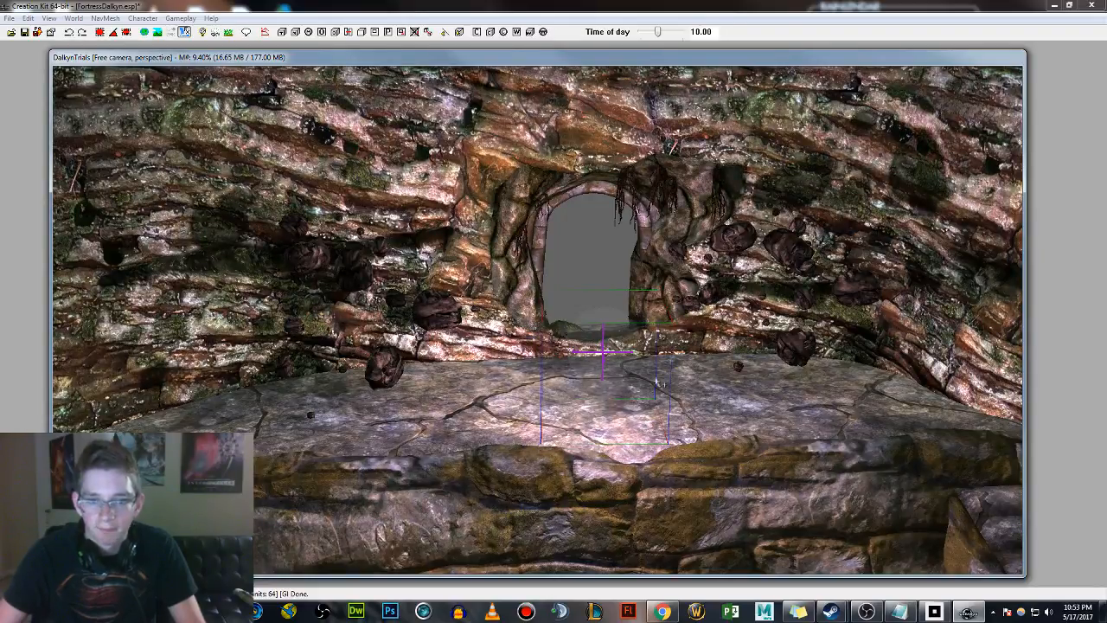
pyautogui.scroll(2, 658, 382)
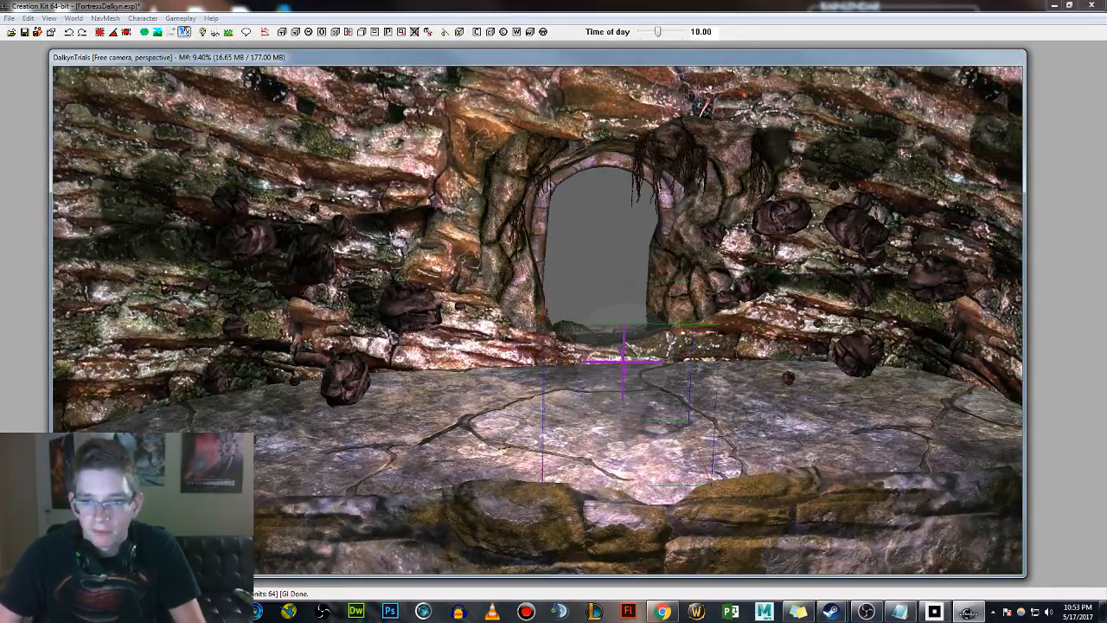
# Adjust the light's brightness and reach across the platform edge and the cave wall around the doorway.
pyautogui.moveTo(905, 154); pyautogui.dragTo(963, 138, button='middle')
pyautogui.scroll(2, 783, 257)
pyautogui.scroll(-3, 962, 138)
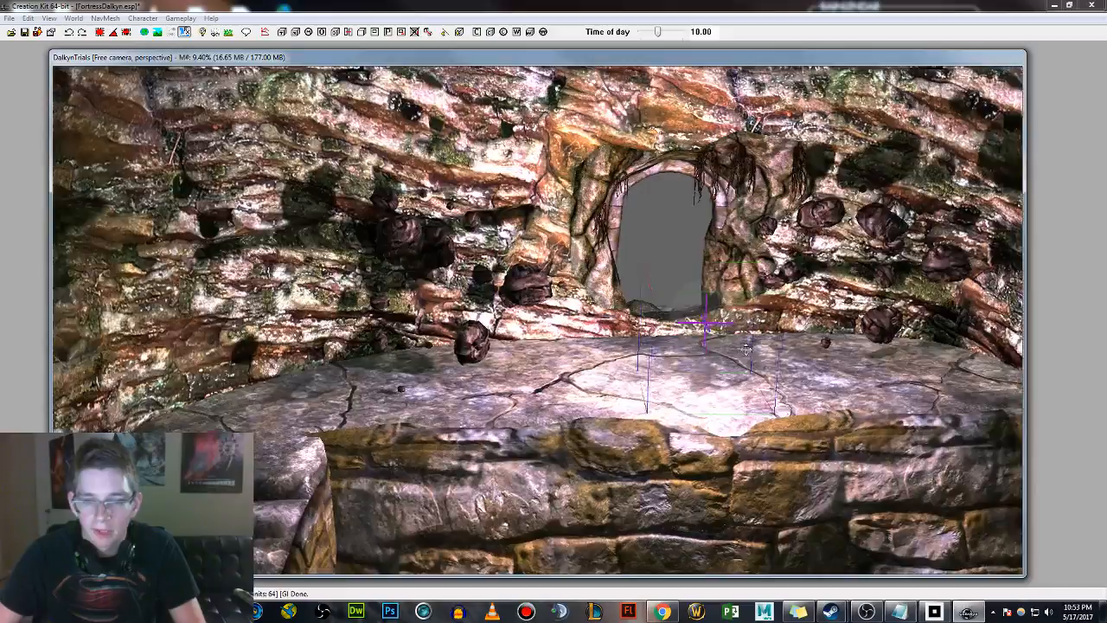
pyautogui.keyDown('shift'); pyautogui.moveTo(704, 328); pyautogui.dragTo(719, 324, button='middle'); pyautogui.keyUp('shift')
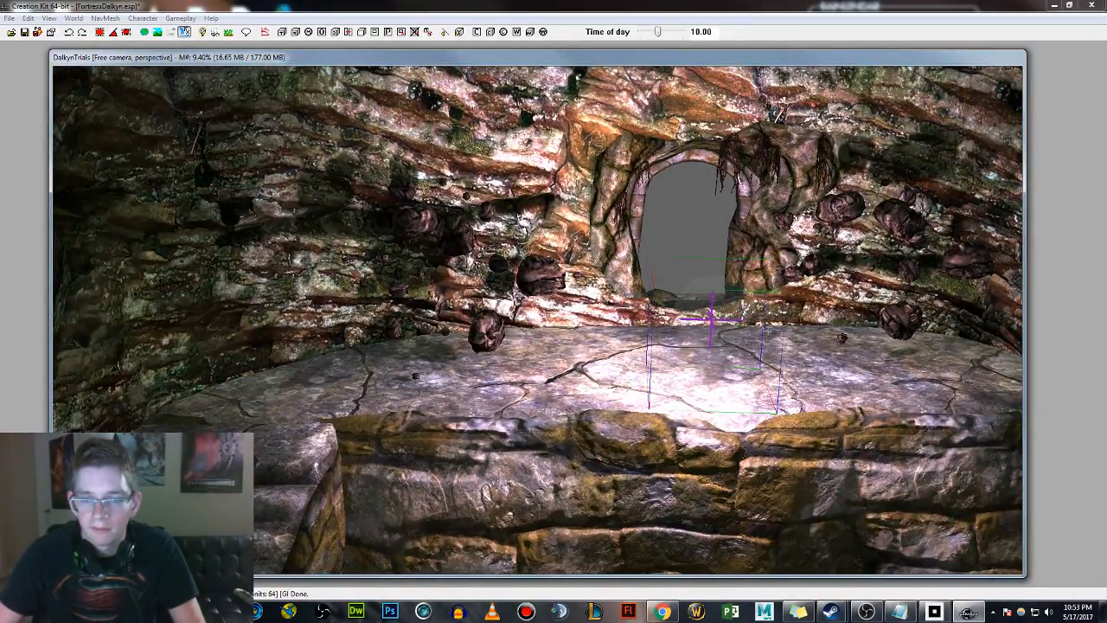
pyautogui.scroll(-1, 766, 327)
pyautogui.moveTo(766, 327)
pyautogui.keyDown('shift'); pyautogui.mouseDown(button='middle')
pyautogui.moveTo(723, 363)
pyautogui.moveTo(765, 327)
pyautogui.mouseUp(button='middle'); pyautogui.keyUp('shift')
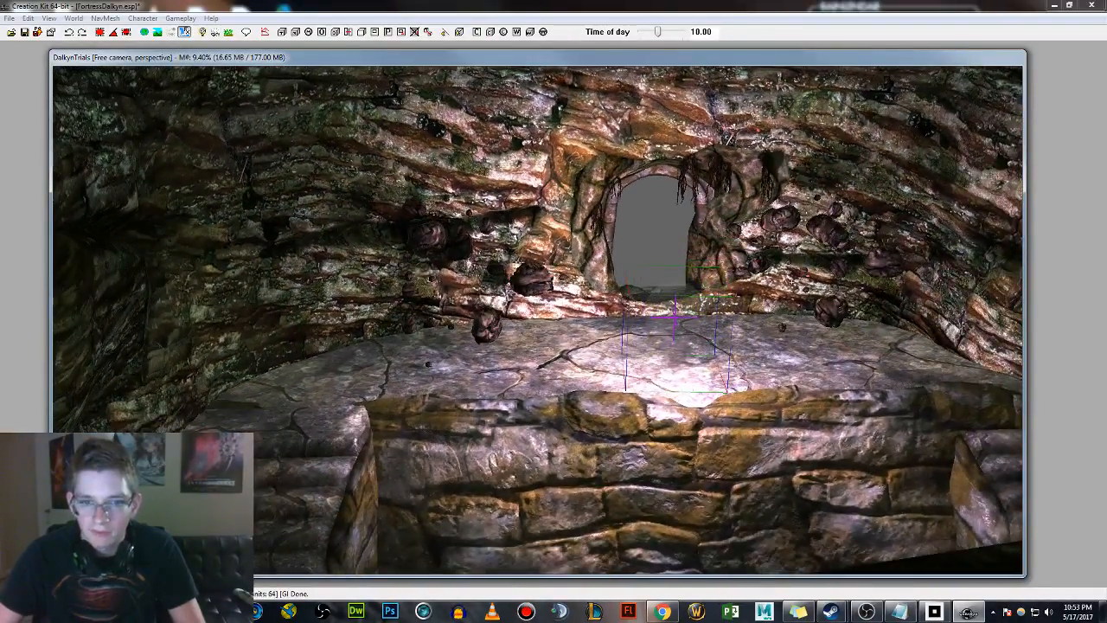
# Examine the adjusted lighting on the platform, both staircases and the cave wall around the doorway.
pyautogui.moveTo(640, 407); pyautogui.dragTo(655, 301, button='middle')
pyautogui.scroll(-3, 655, 302)
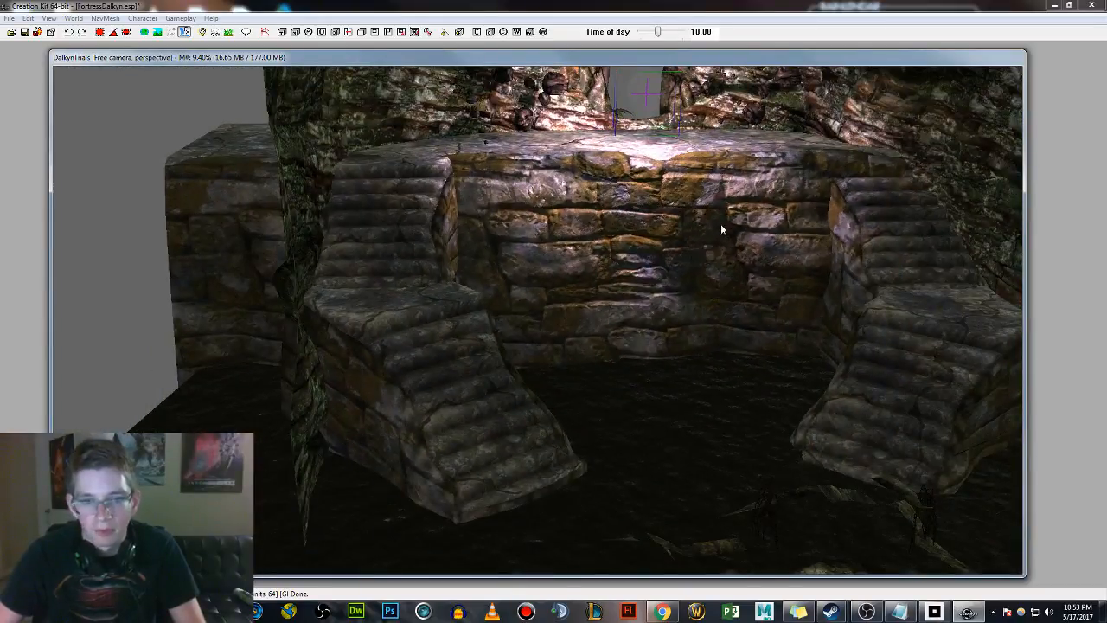
pyautogui.moveTo(721, 227); pyautogui.dragTo(743, 292, button='middle')
pyautogui.scroll(-2, 743, 292)
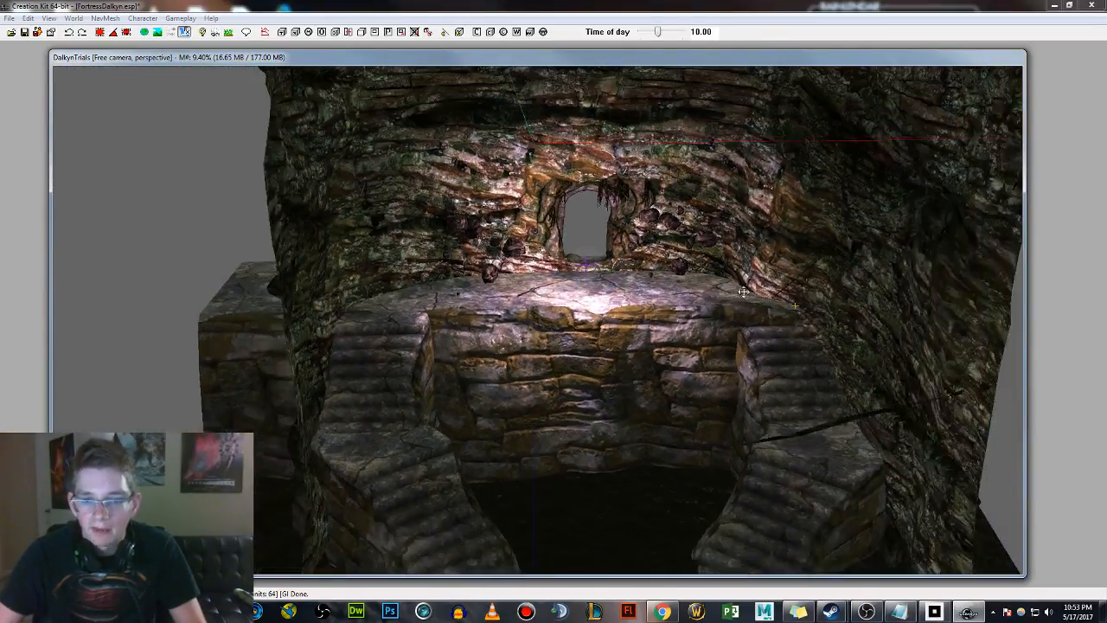
pyautogui.scroll(-2, 743, 292)
pyautogui.scroll(5, 744, 292)
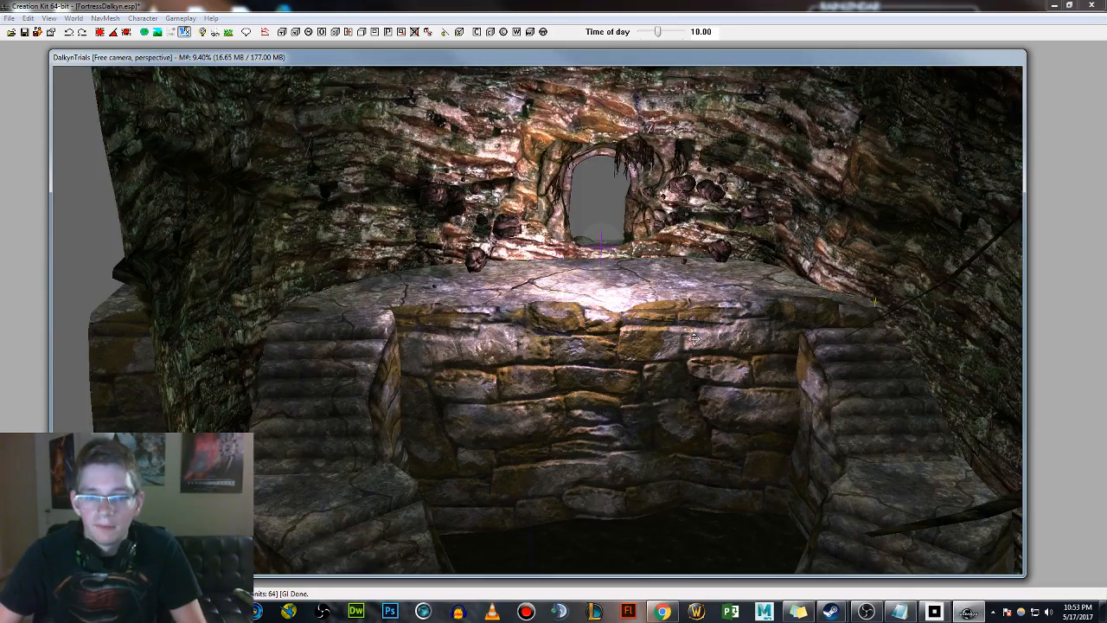
pyautogui.scroll(-2, 693, 336)
pyautogui.scroll(4, 691, 320)
pyautogui.keyDown('shift'); pyautogui.moveTo(692, 319); pyautogui.dragTo(452, 554, button='middle'); pyautogui.keyUp('shift')
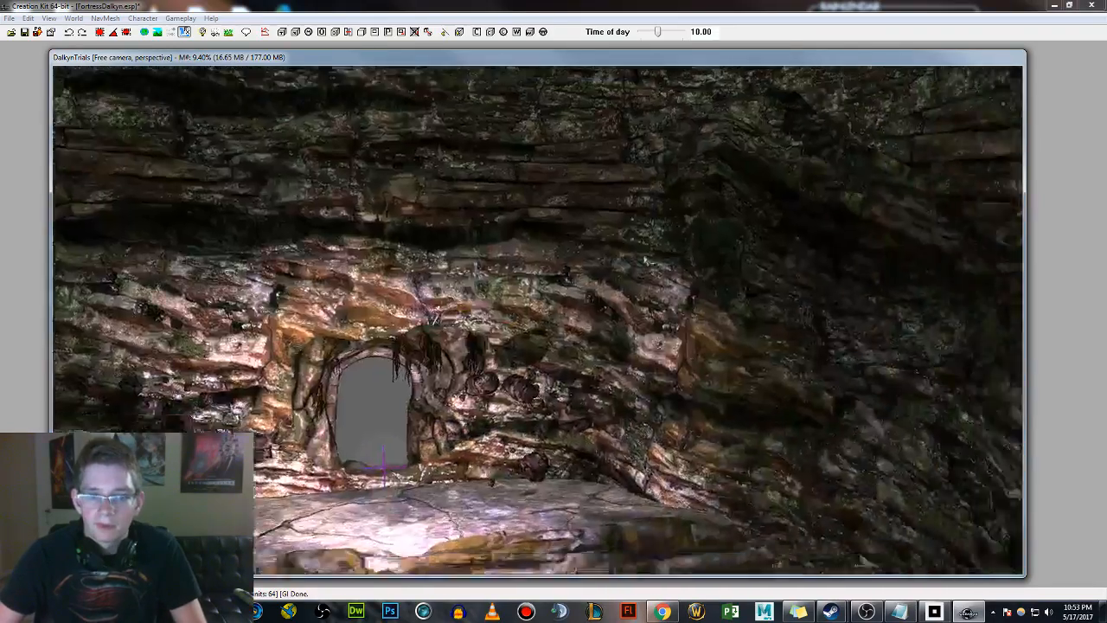
pyautogui.moveTo(433, 318); pyautogui.dragTo(624, 244, button='middle')
pyautogui.keyDown('shift'); pyautogui.moveTo(596, 184); pyautogui.dragTo(696, 256, button='middle'); pyautogui.keyUp('shift')
pyautogui.scroll(2, 614, 216)
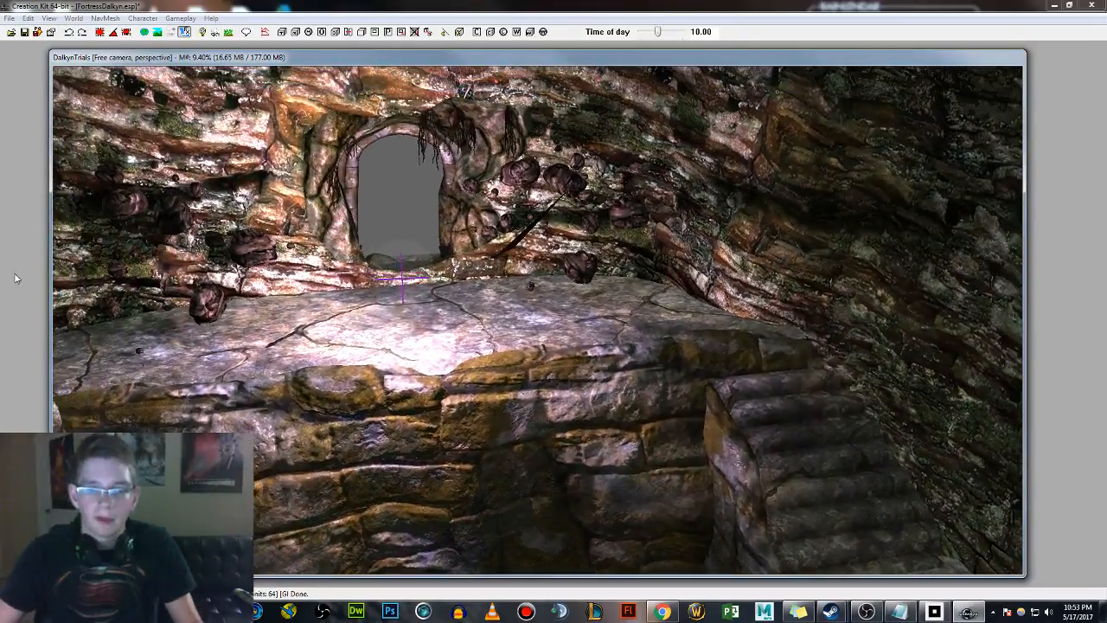
pyautogui.scroll(-6, 568, 321)
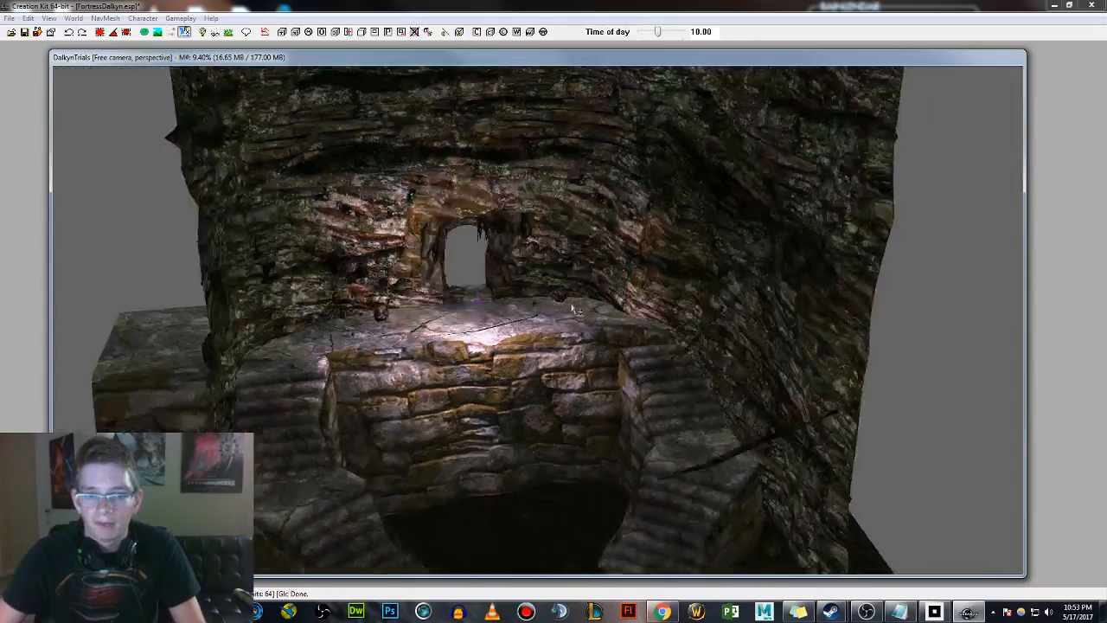
# Examine the pink-lit alcove with the floating chest and rocks as a lighting reference.
pyautogui.keyDown('shift'); pyautogui.moveTo(569, 321); pyautogui.dragTo(618, 313, button='middle'); pyautogui.keyUp('shift')
pyautogui.scroll(2, 431, 305)
pyautogui.scroll(5, 431, 303)
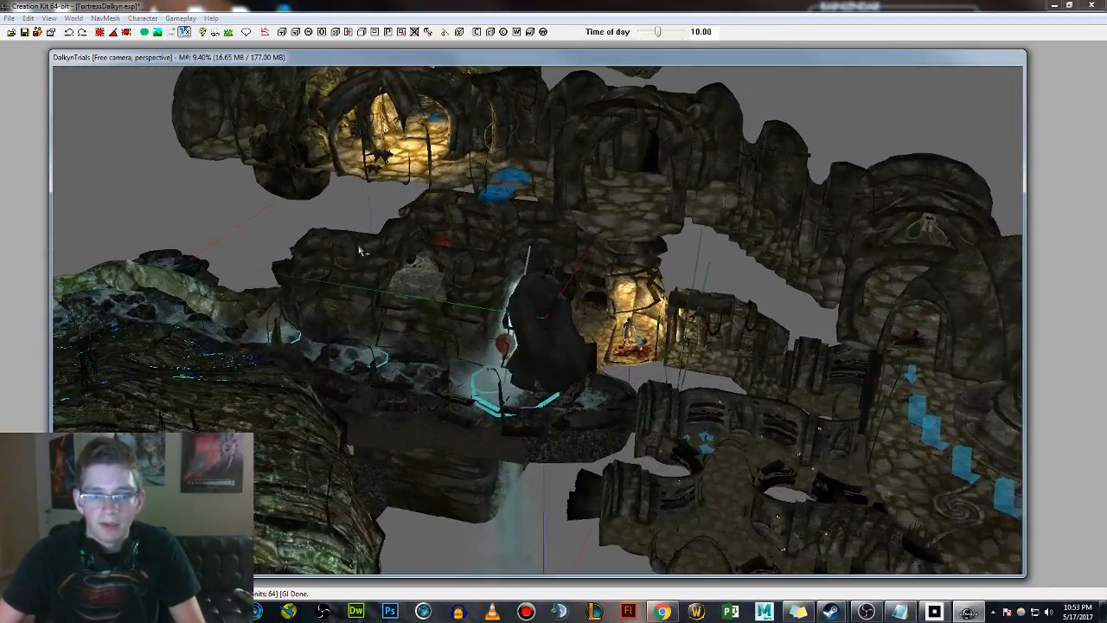
pyautogui.moveTo(363, 226); pyautogui.dragTo(490, 280, button='middle')
pyautogui.scroll(8, 491, 280)
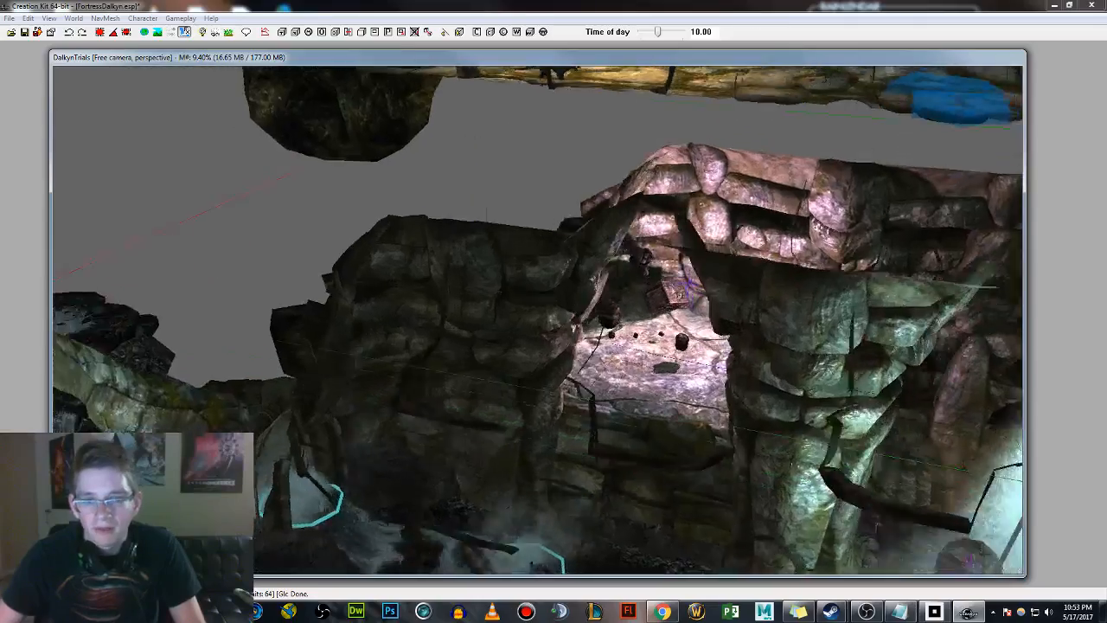
pyautogui.scroll(8, 608, 259)
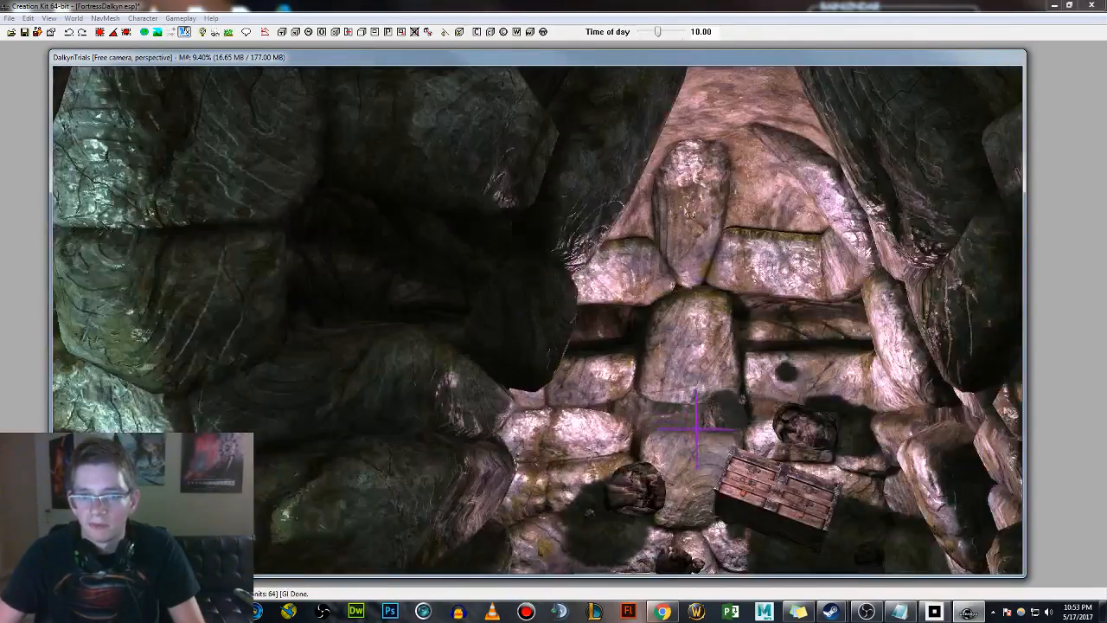
pyautogui.moveTo(693, 214); pyautogui.dragTo(537, 119, button='middle')
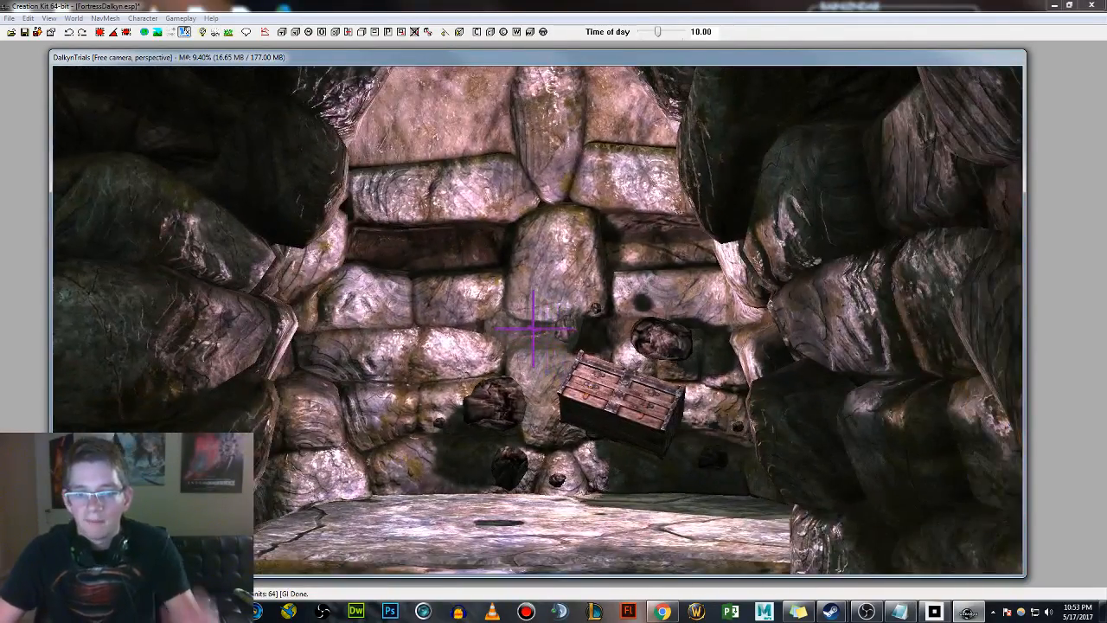
pyautogui.moveTo(679, 392); pyautogui.dragTo(718, 412, button='middle')
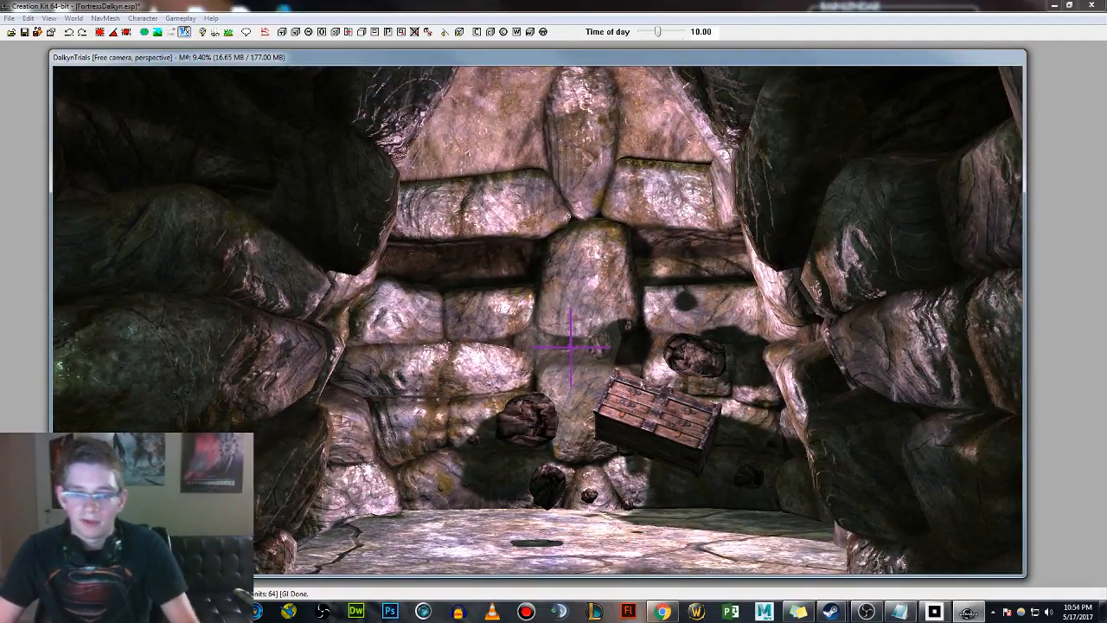
# Return to the stone platform and inspect its doorway, retaining wall and the staircases entering the water.
pyautogui.scroll(-5, 622, 396)
pyautogui.keyDown('shift'); pyautogui.moveTo(622, 395); pyautogui.dragTo(786, 404, button='middle'); pyautogui.keyUp('shift')
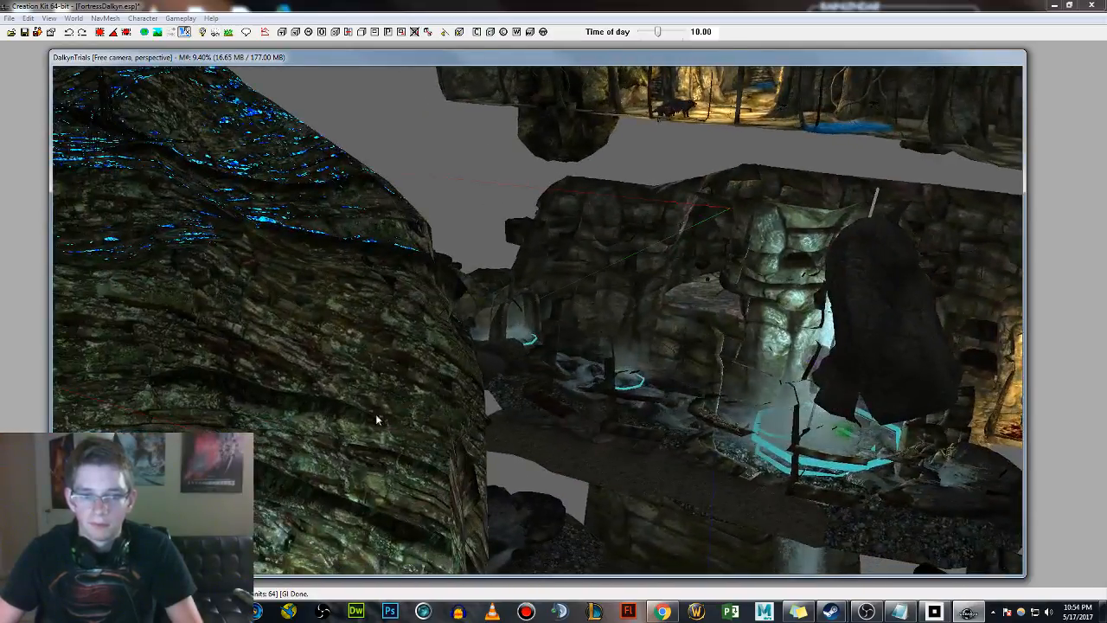
pyautogui.keyDown('shift'); pyautogui.moveTo(377, 420); pyautogui.dragTo(679, 342, button='middle'); pyautogui.keyUp('shift')
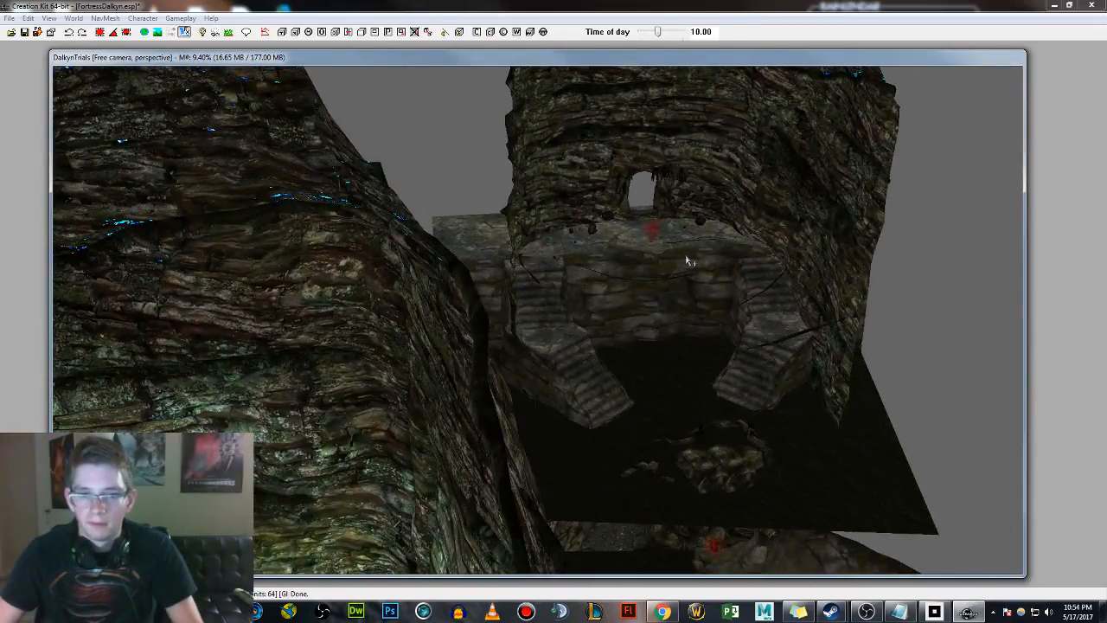
pyautogui.keyDown('shift'); pyautogui.moveTo(684, 250); pyautogui.dragTo(807, 238, button='middle'); pyautogui.keyUp('shift')
pyautogui.scroll(3, 675, 244)
pyautogui.scroll(7, 621, 312)
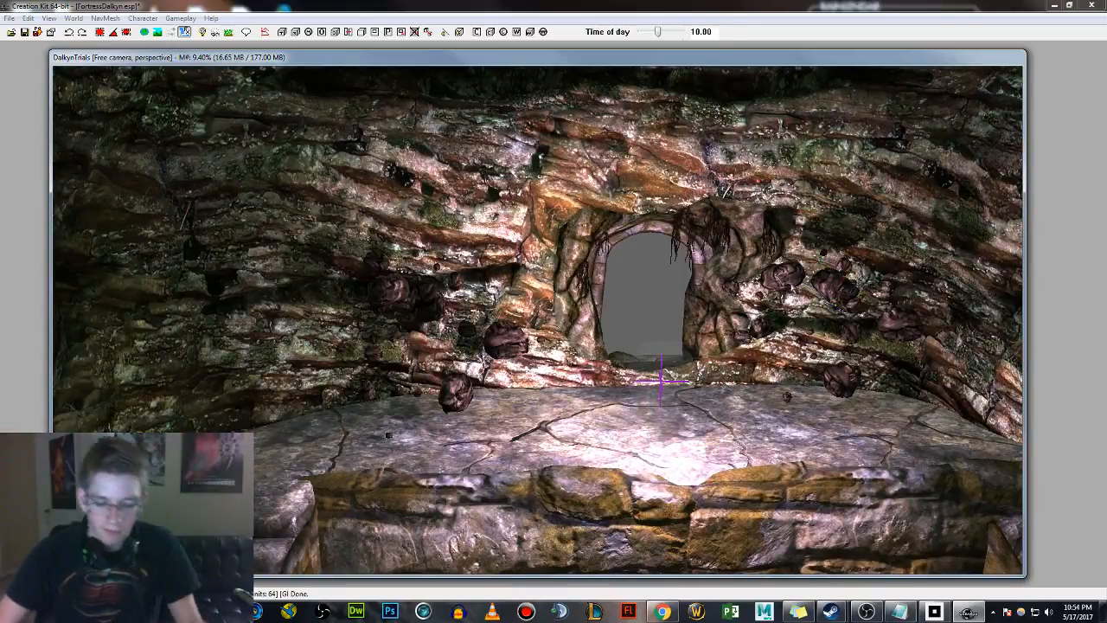
pyautogui.click(666, 388)
pyautogui.keyDown('shift'); pyautogui.moveTo(666, 389); pyautogui.dragTo(637, 476, button='middle'); pyautogui.keyUp('shift')
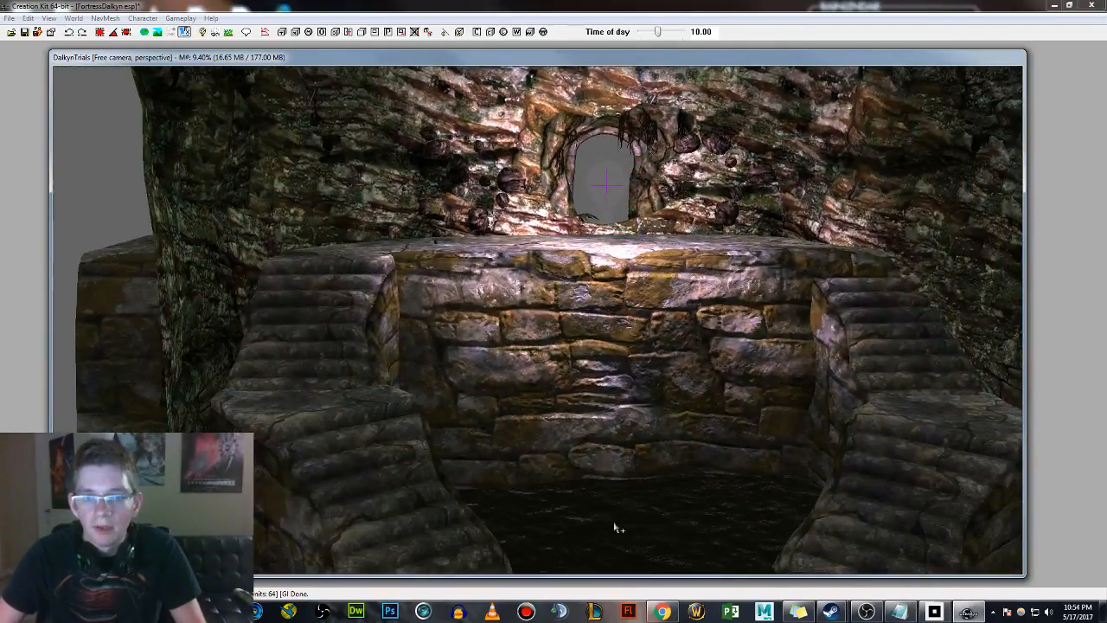
pyautogui.moveTo(736, 346); pyautogui.dragTo(730, 318, button='middle')
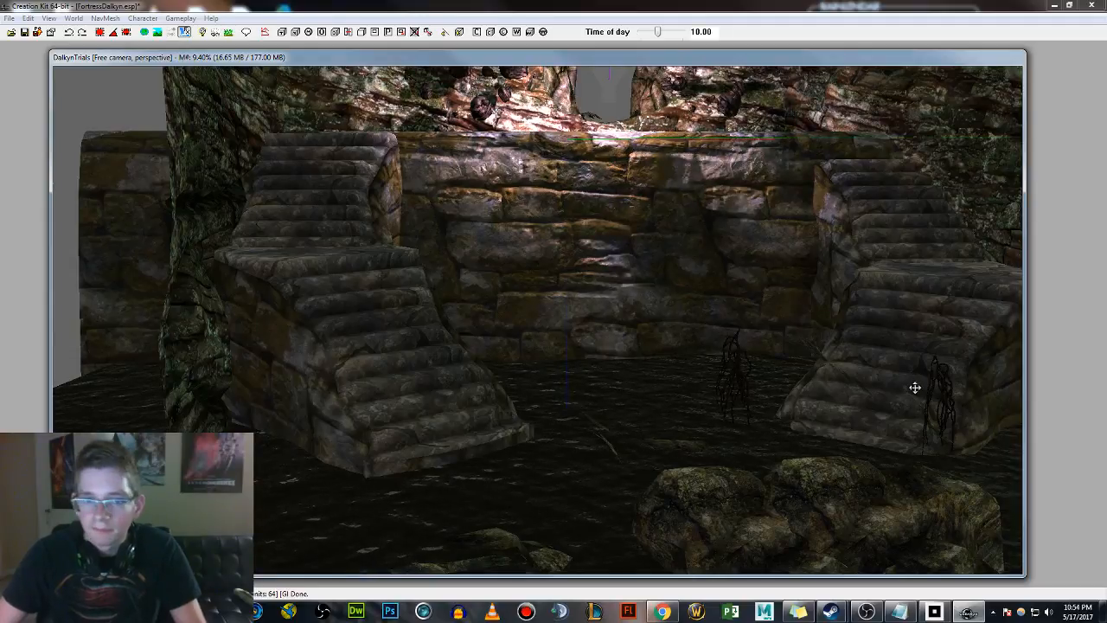
pyautogui.moveTo(771, 272); pyautogui.dragTo(765, 239, button='middle')
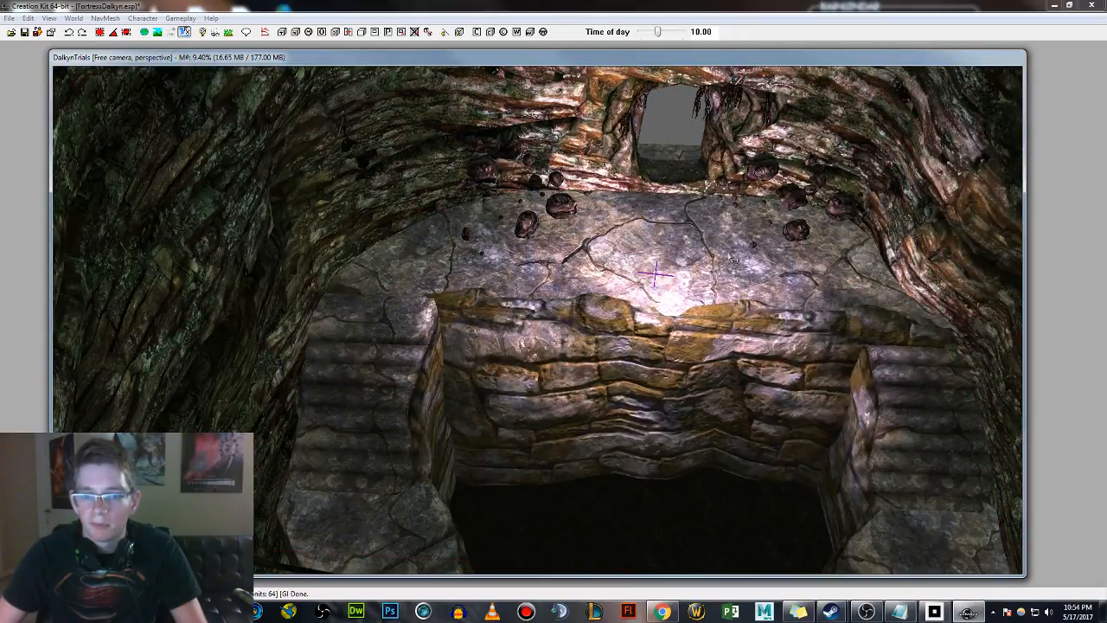
# Review the floating rocks beside the arched doorway and the light falling on the platform's surface.
pyautogui.keyDown('shift'); pyautogui.moveTo(713, 259); pyautogui.dragTo(699, 292, button='middle'); pyautogui.keyUp('shift')
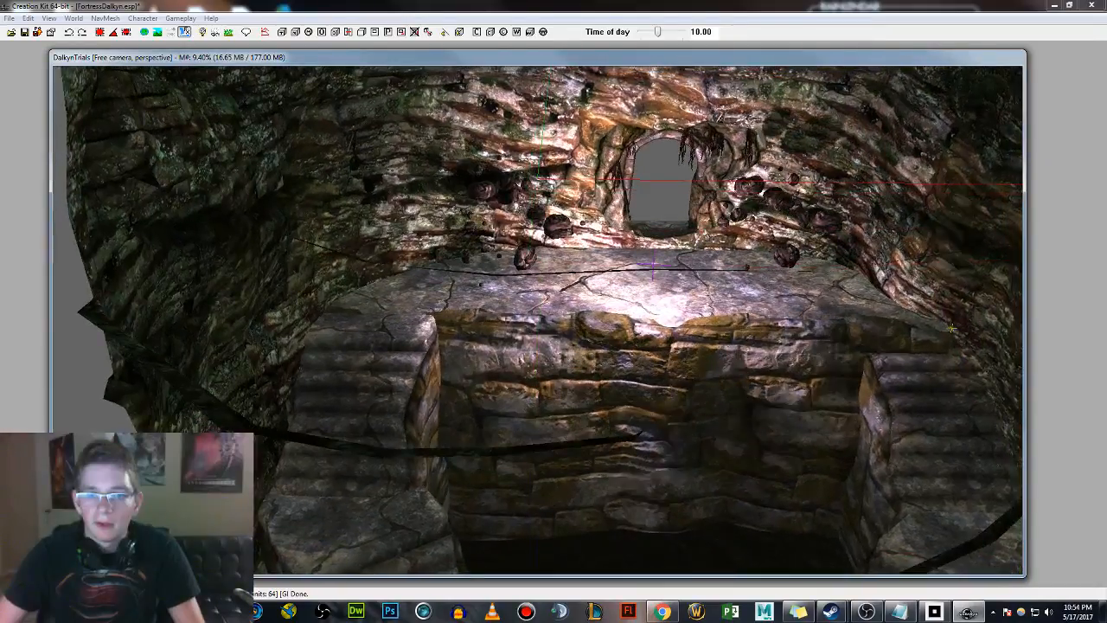
pyautogui.scroll(3, 702, 254)
pyautogui.moveTo(703, 200); pyautogui.dragTo(698, 247, button='middle')
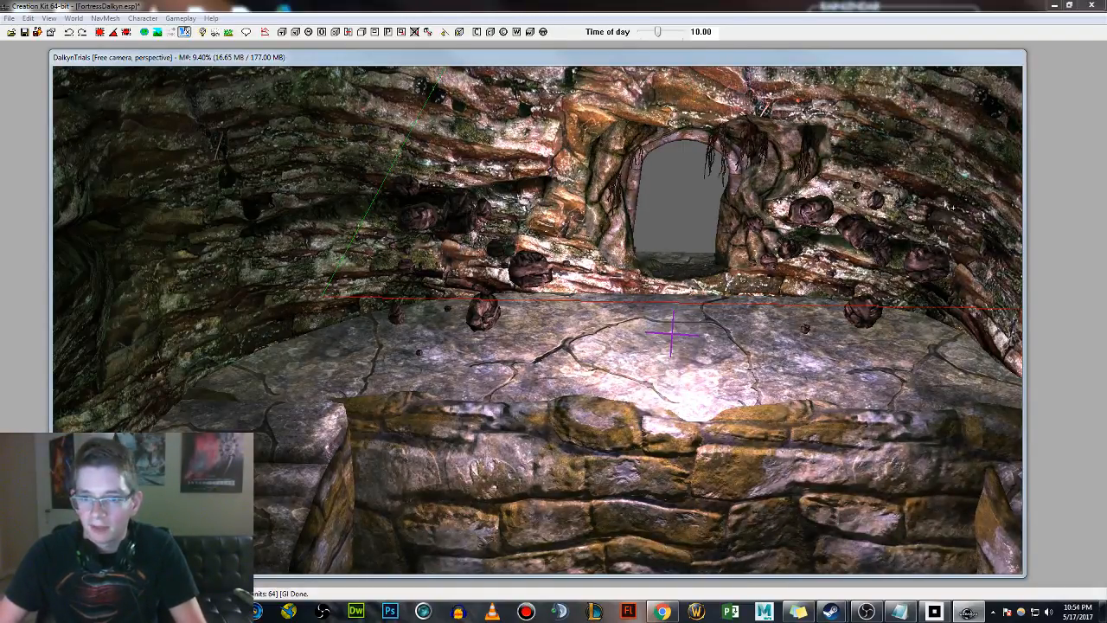
pyautogui.click(945, 178)
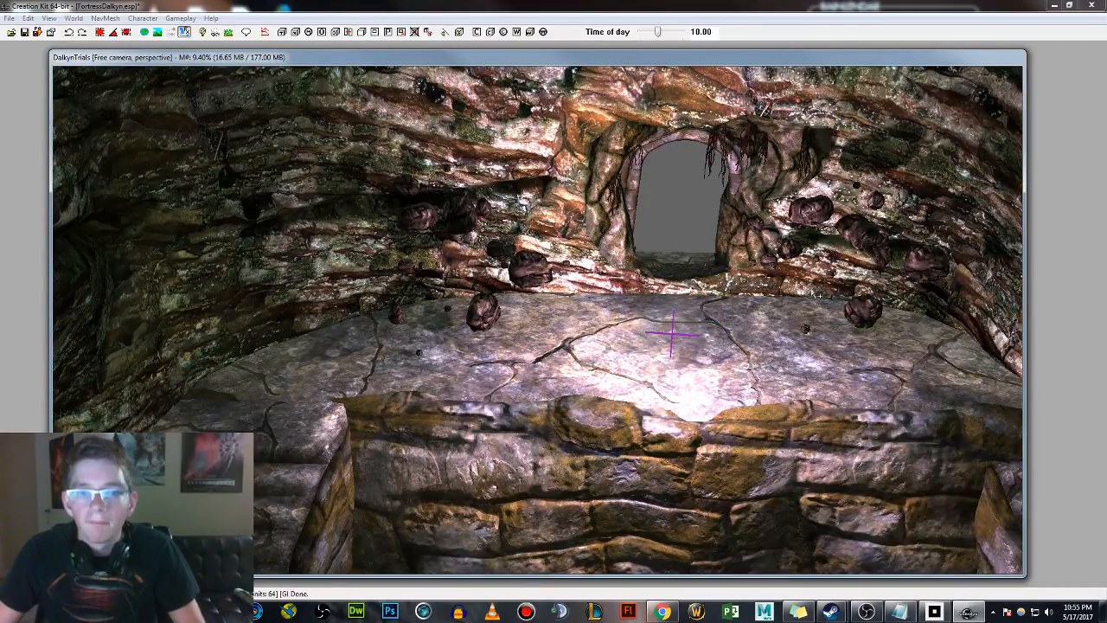
pyautogui.moveTo(672, 333); pyautogui.dragTo(625, 419, button='middle')
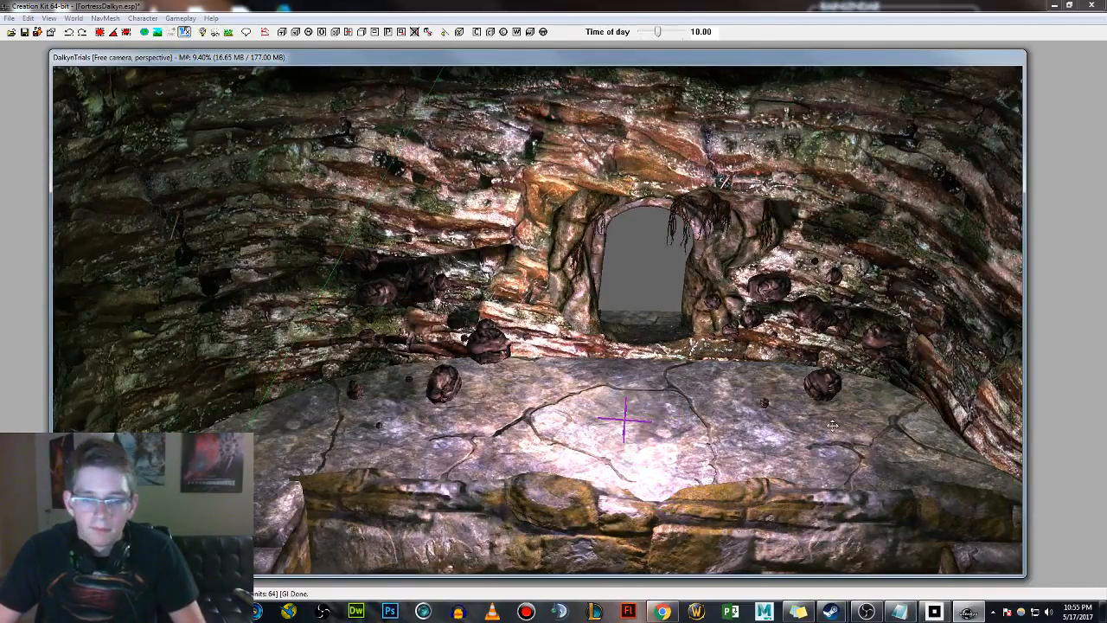
pyautogui.scroll(-3, 643, 427)
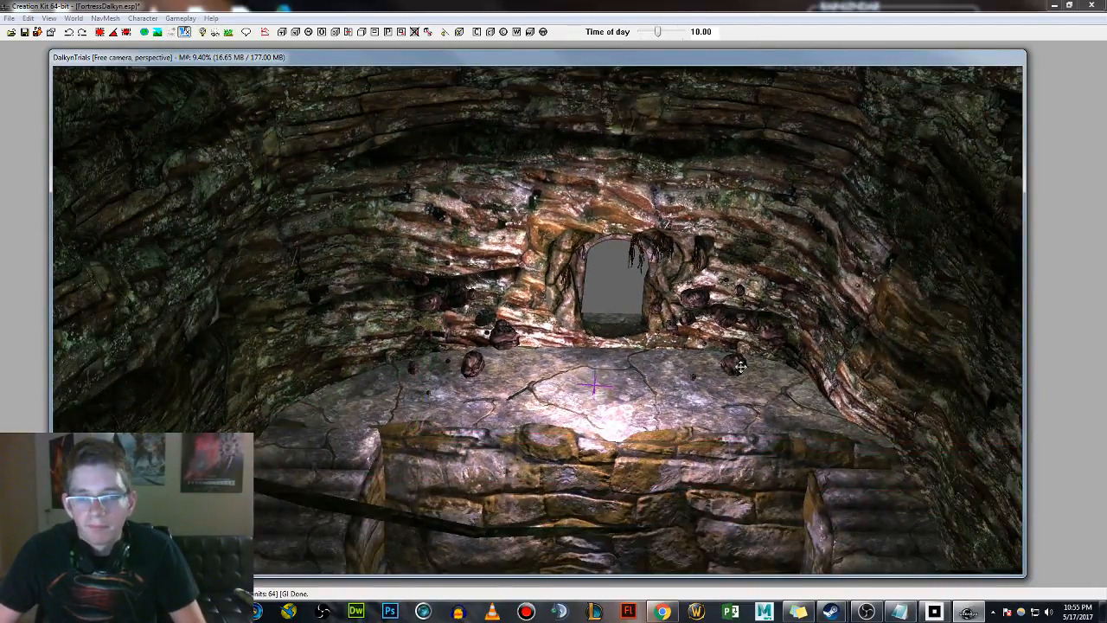
pyautogui.keyDown('shift'); pyautogui.moveTo(776, 375); pyautogui.dragTo(742, 363, button='middle'); pyautogui.keyUp('shift')
pyautogui.scroll(3, 742, 363)
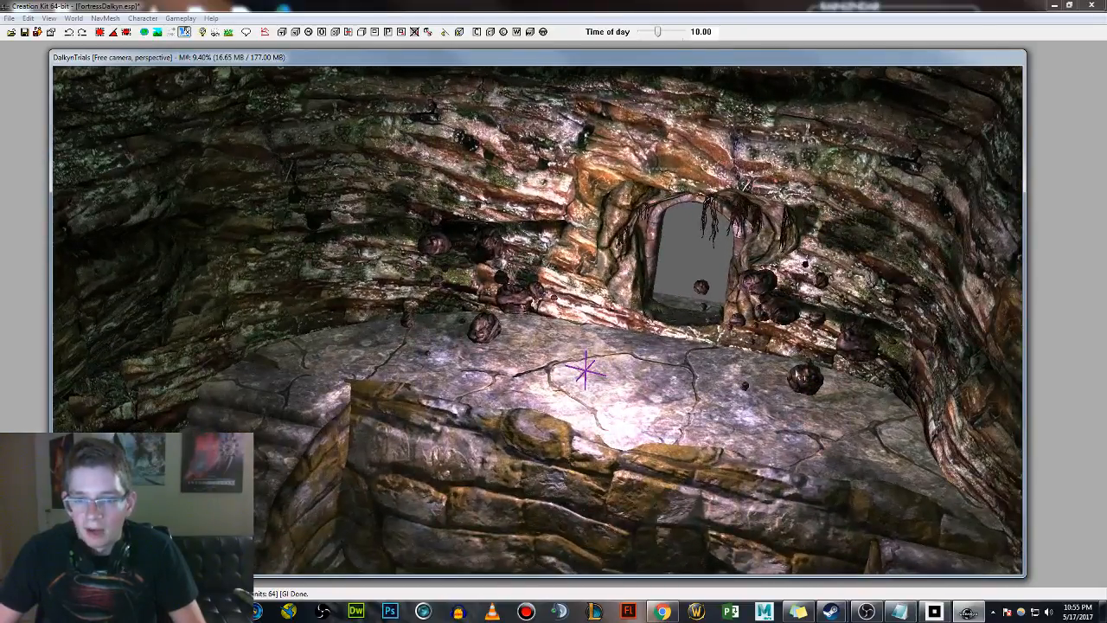
# Examine the platform, its doorway, the surrounding cave wall and the staircases entering the water from several distances.
pyautogui.keyDown('shift'); pyautogui.moveTo(816, 378); pyautogui.dragTo(667, 372, button='middle'); pyautogui.keyUp('shift')
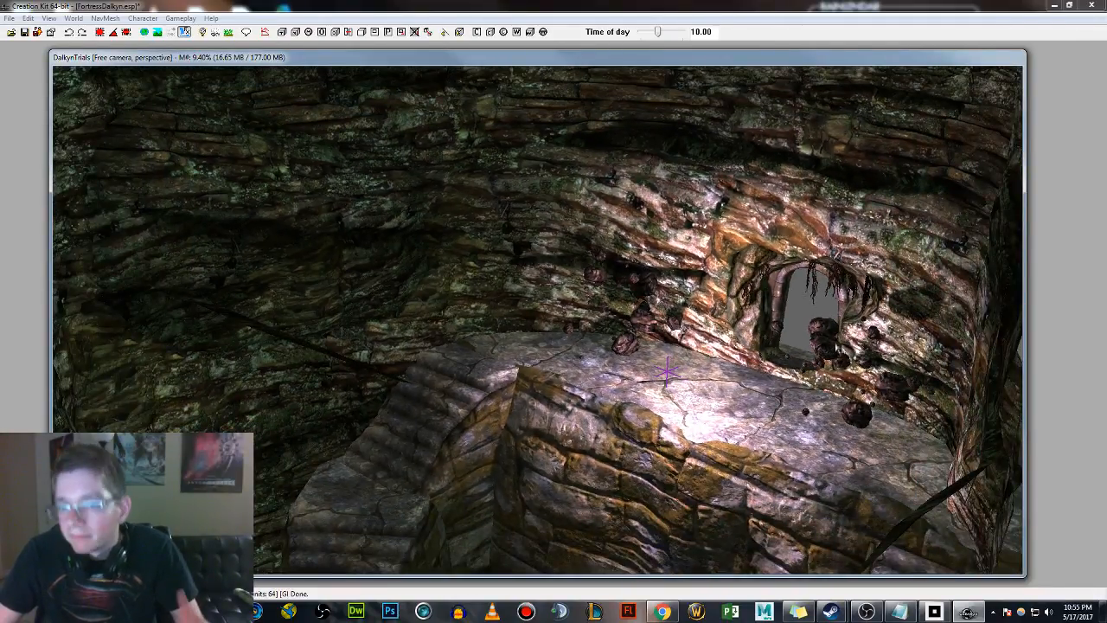
pyautogui.moveTo(330, 216); pyautogui.dragTo(303, 241, button='middle')
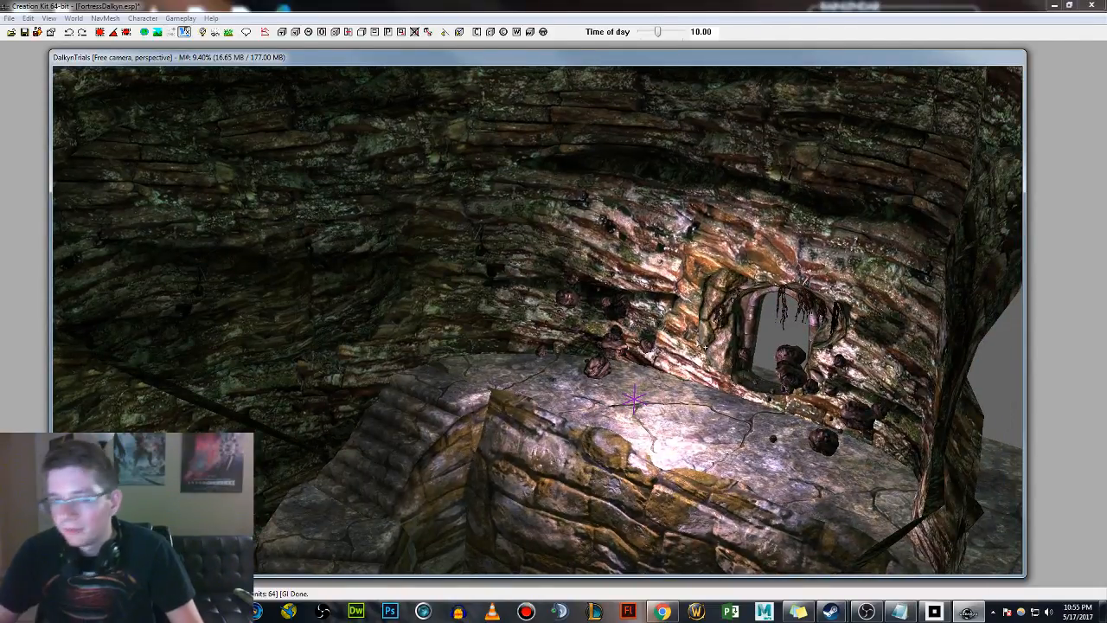
pyautogui.scroll(-2, 868, 359)
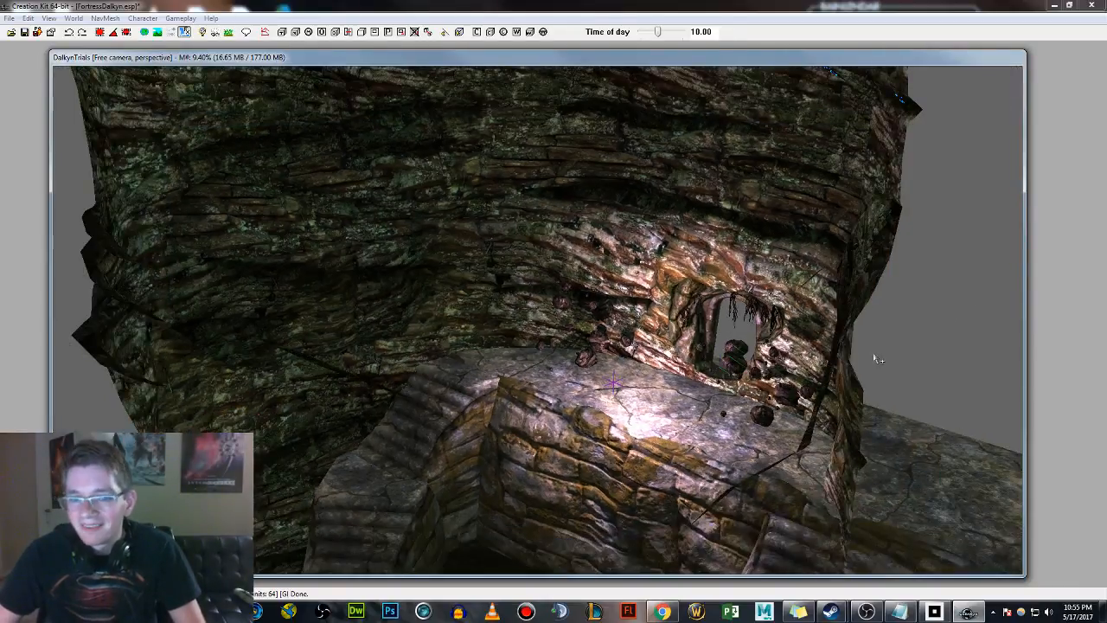
pyautogui.scroll(-2, 796, 323)
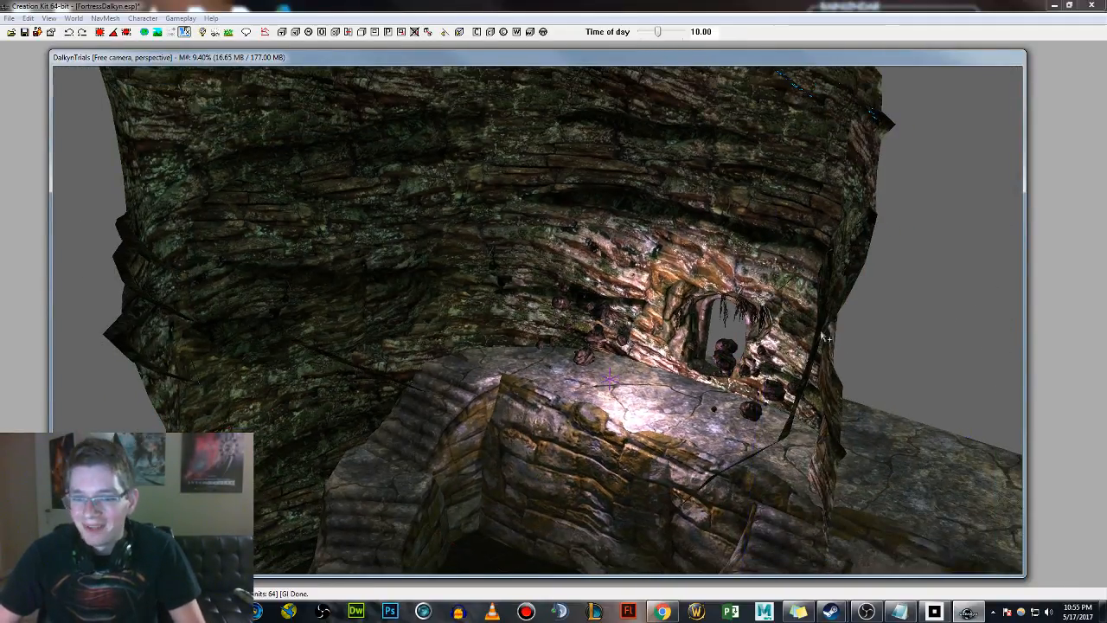
pyautogui.scroll(-1, 798, 329)
pyautogui.moveTo(718, 284); pyautogui.dragTo(739, 183, button='middle')
pyautogui.keyDown('shift'); pyautogui.moveTo(753, 346); pyautogui.dragTo(678, 367, button='middle'); pyautogui.keyUp('shift')
pyautogui.scroll(5, 678, 367)
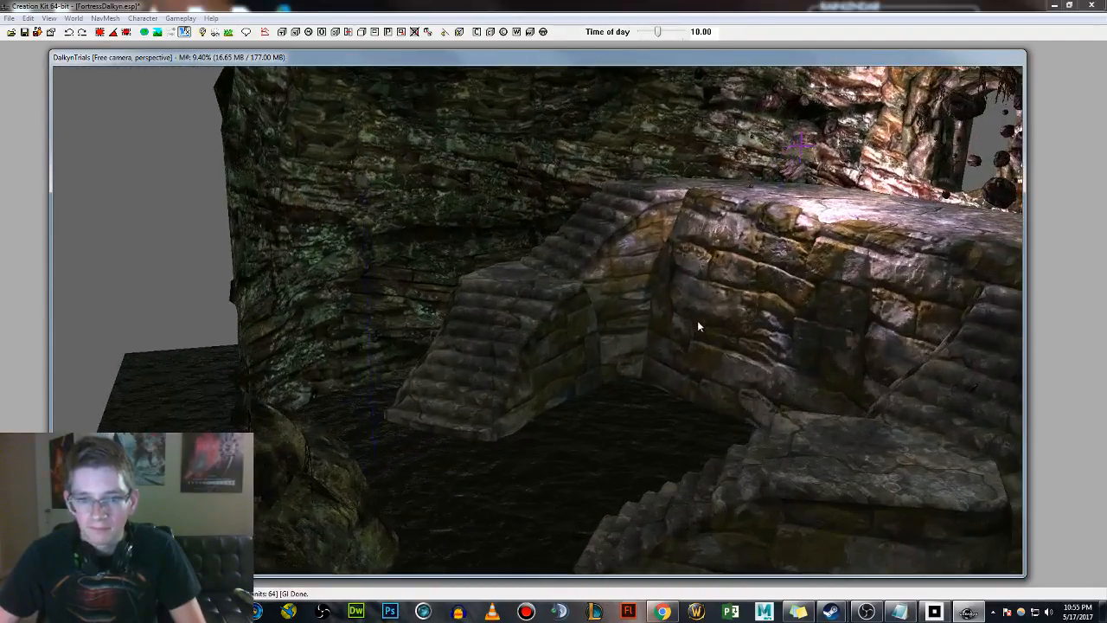
# Inspect the doorway with its floating rocks up close and the retaining wall between the two staircases.
pyautogui.keyDown('shift'); pyautogui.moveTo(700, 326); pyautogui.dragTo(720, 308, button='middle'); pyautogui.keyUp('shift')
pyautogui.keyDown('shift'); pyautogui.moveTo(724, 244); pyautogui.dragTo(637, 311, button='middle'); pyautogui.keyUp('shift')
pyautogui.scroll(1, 538, 320)
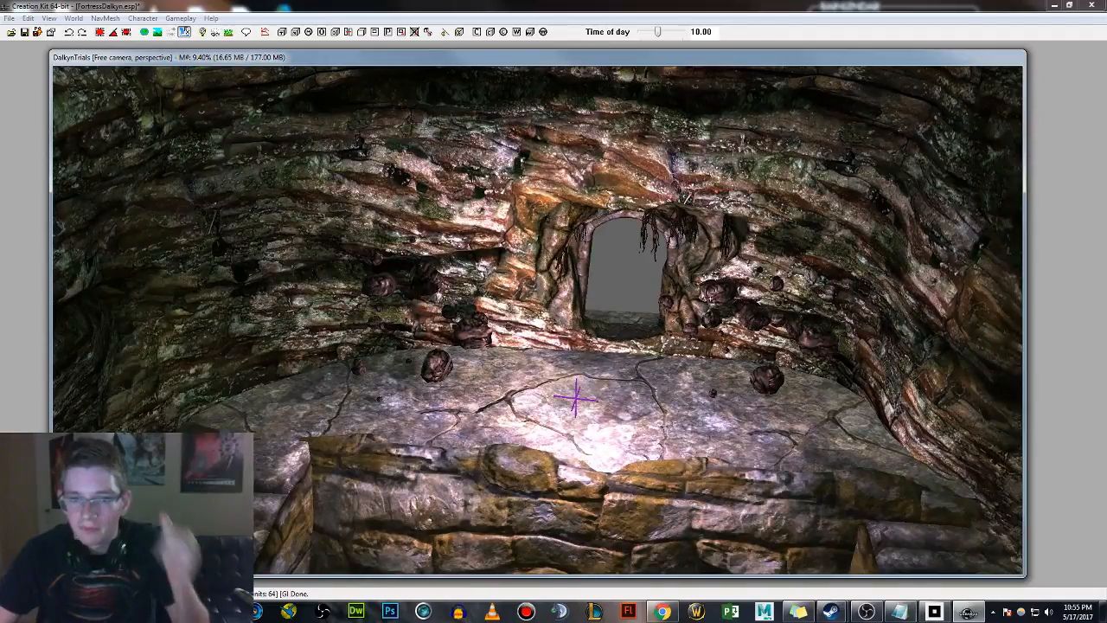
pyautogui.scroll(2, 672, 285)
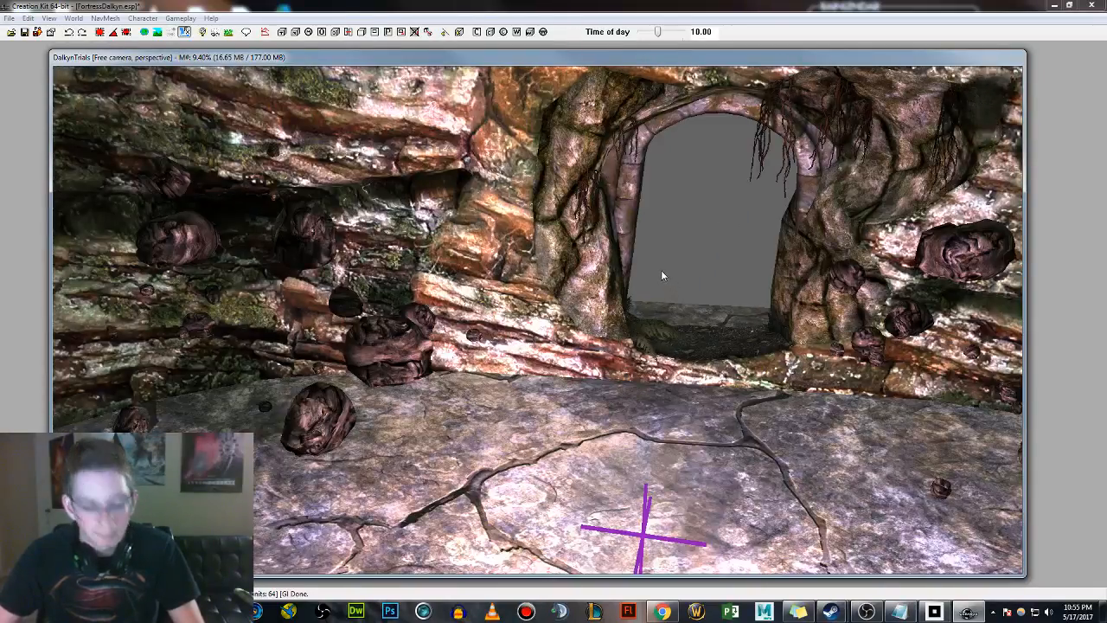
pyautogui.keyDown('shift'); pyautogui.moveTo(612, 249); pyautogui.dragTo(294, 210, button='middle'); pyautogui.keyUp('shift')
pyautogui.keyDown('shift'); pyautogui.moveTo(684, 223); pyautogui.dragTo(628, 355, button='middle'); pyautogui.keyUp('shift')
pyautogui.moveTo(685, 291); pyautogui.dragTo(684, 261, button='middle')
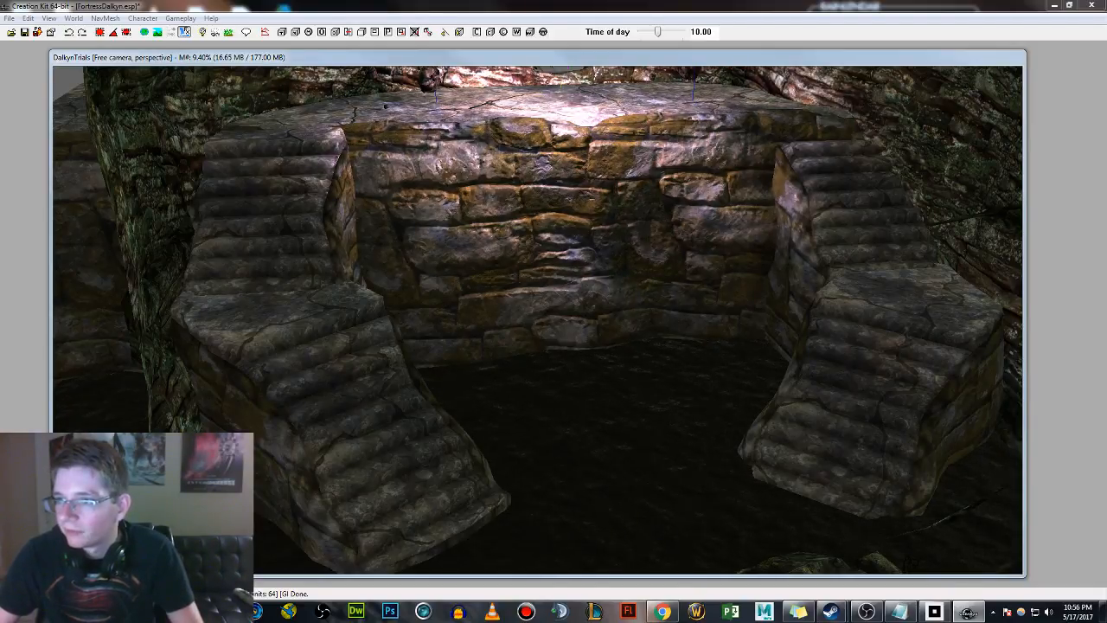
# Try placing an arched relief carving against the retaining wall between the staircases, and delete it.
pyautogui.scroll(5, 638, 318)
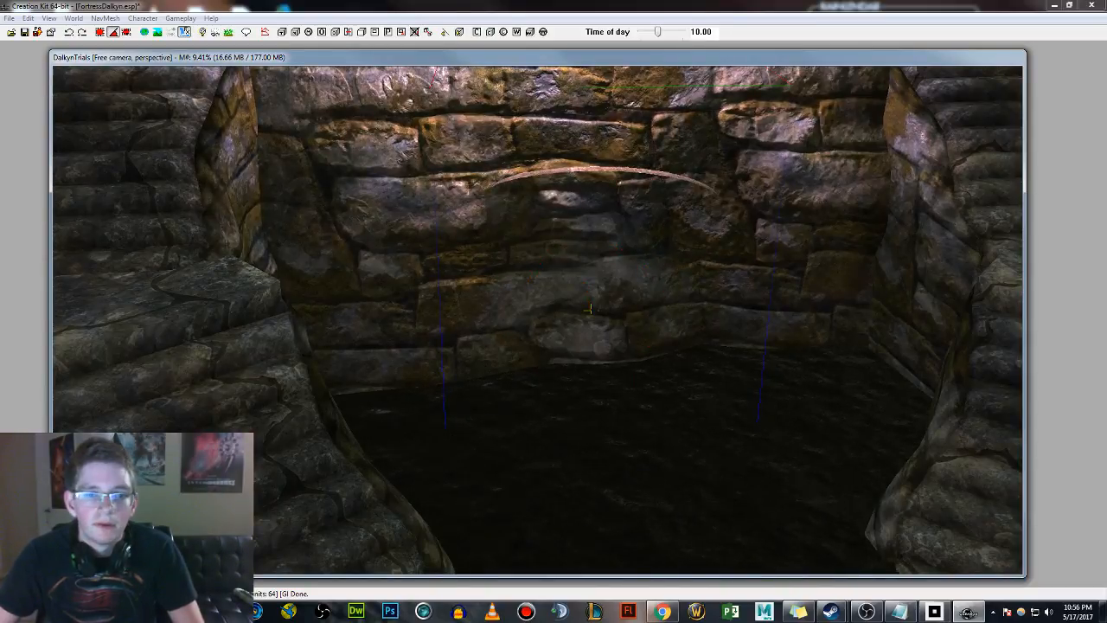
pyautogui.moveTo(591, 309); pyautogui.dragTo(566, 153, button='right')
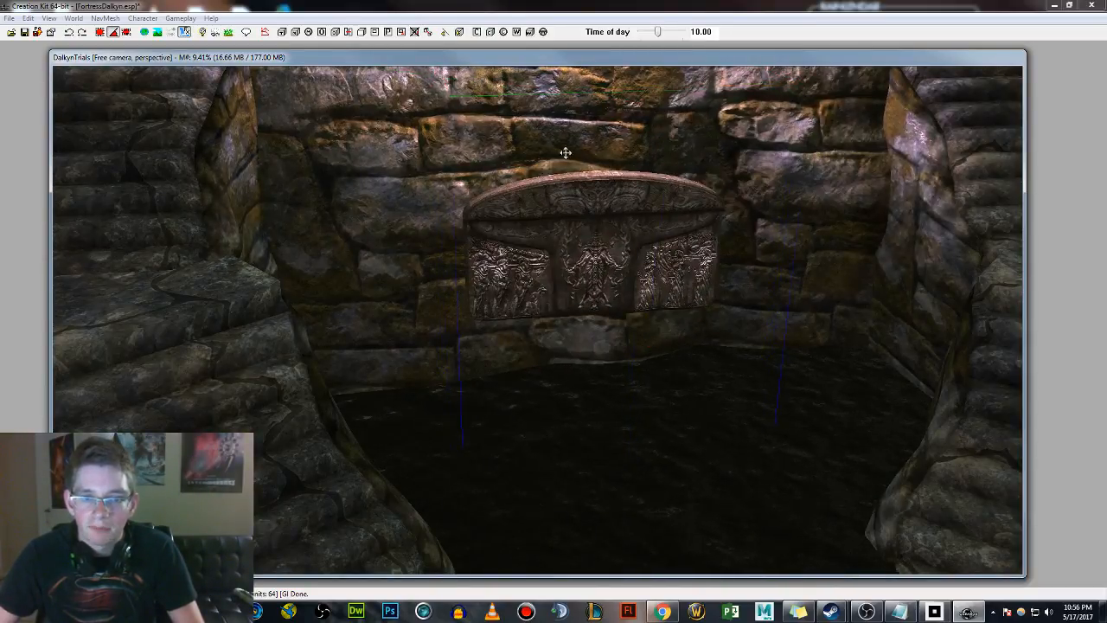
pyautogui.keyDown('shift'); pyautogui.moveTo(618, 238); pyautogui.dragTo(626, 326, button='middle'); pyautogui.keyUp('shift')
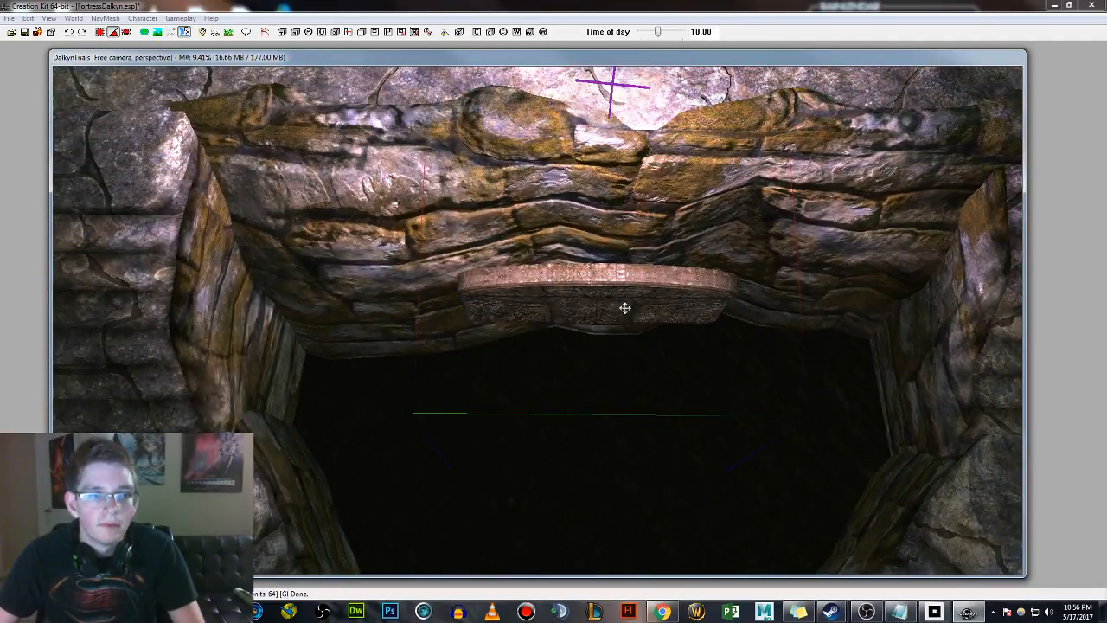
pyautogui.moveTo(621, 295)
pyautogui.mouseDown(button='right')
pyautogui.moveTo(645, 295)
pyautogui.moveTo(617, 286)
pyautogui.mouseUp(button='right')
pyautogui.keyDown('shift'); pyautogui.moveTo(618, 287); pyautogui.dragTo(620, 313, button='middle'); pyautogui.keyUp('shift')
pyautogui.moveTo(621, 313); pyautogui.dragTo(637, 288)
pyautogui.keyDown('shift'); pyautogui.moveTo(636, 288); pyautogui.dragTo(635, 230, button='middle'); pyautogui.keyUp('shift')
pyautogui.moveTo(627, 242); pyautogui.dragTo(619, 162)
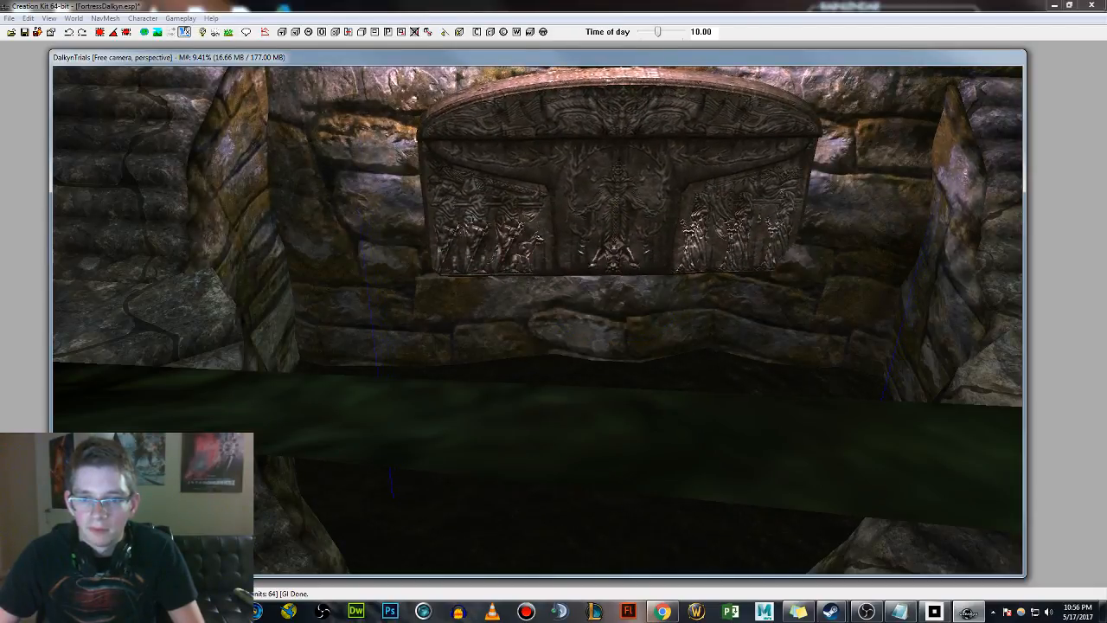
pyautogui.keyDown('shift'); pyautogui.moveTo(639, 183); pyautogui.dragTo(667, 235, button='middle'); pyautogui.keyUp('shift')
pyautogui.scroll(-5, 666, 236)
pyautogui.press('Delete')
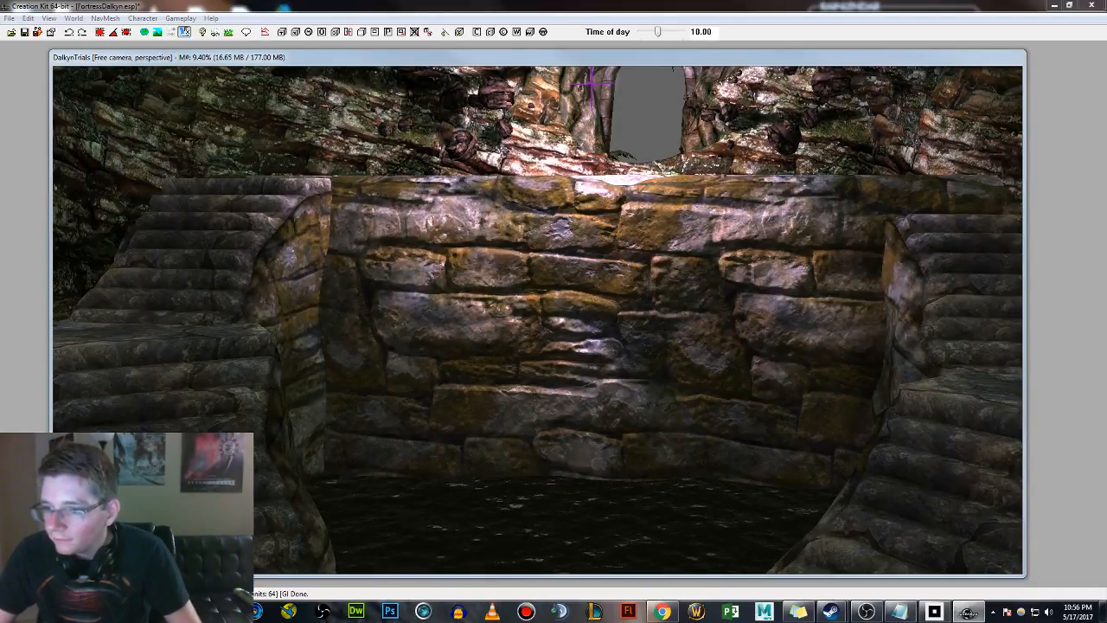
# Try a large seated statue with a staff and book in front of the platform, and delete it.
pyautogui.click(640, 306)
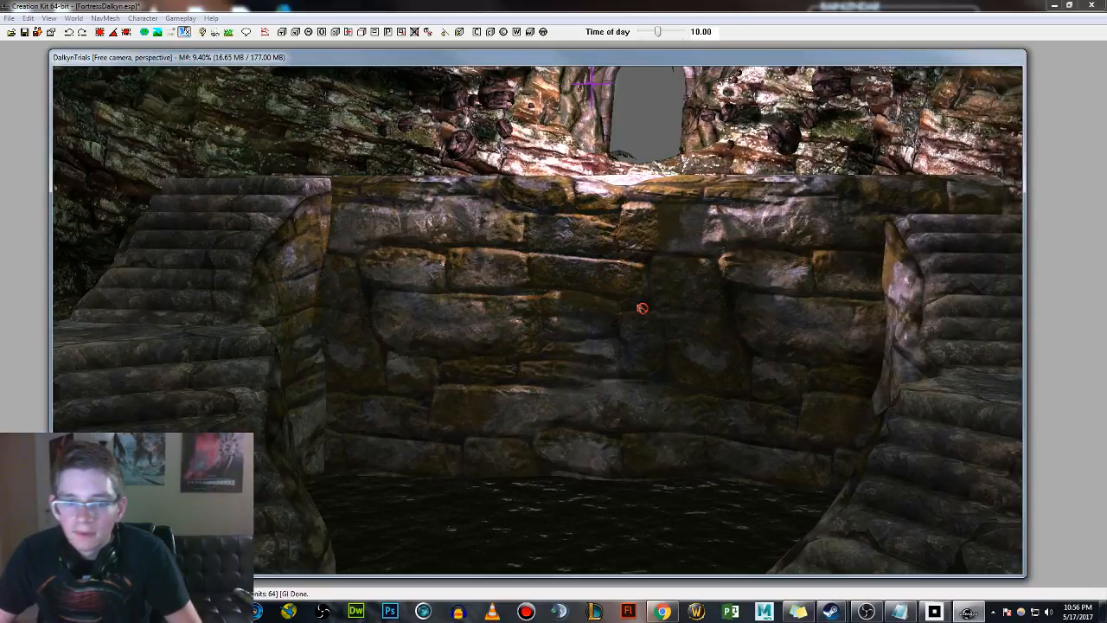
pyautogui.scroll(-2, 645, 302)
pyautogui.scroll(-3, 708, 264)
pyautogui.keyDown('shift'); pyautogui.moveTo(640, 289); pyautogui.dragTo(615, 254, button='middle'); pyautogui.keyUp('shift')
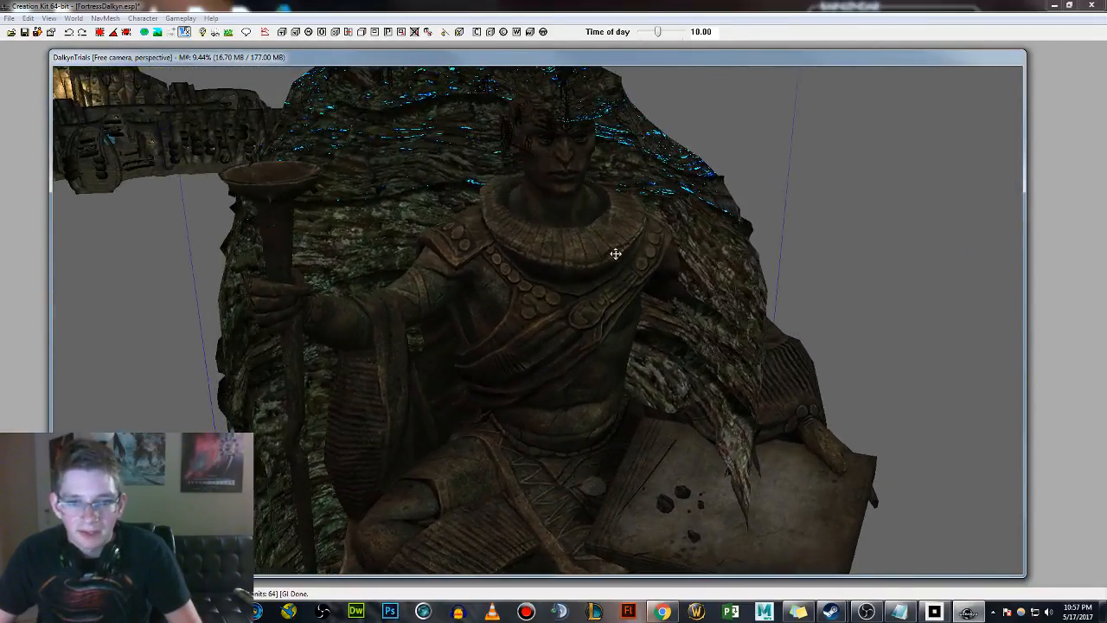
pyautogui.press('Delete')
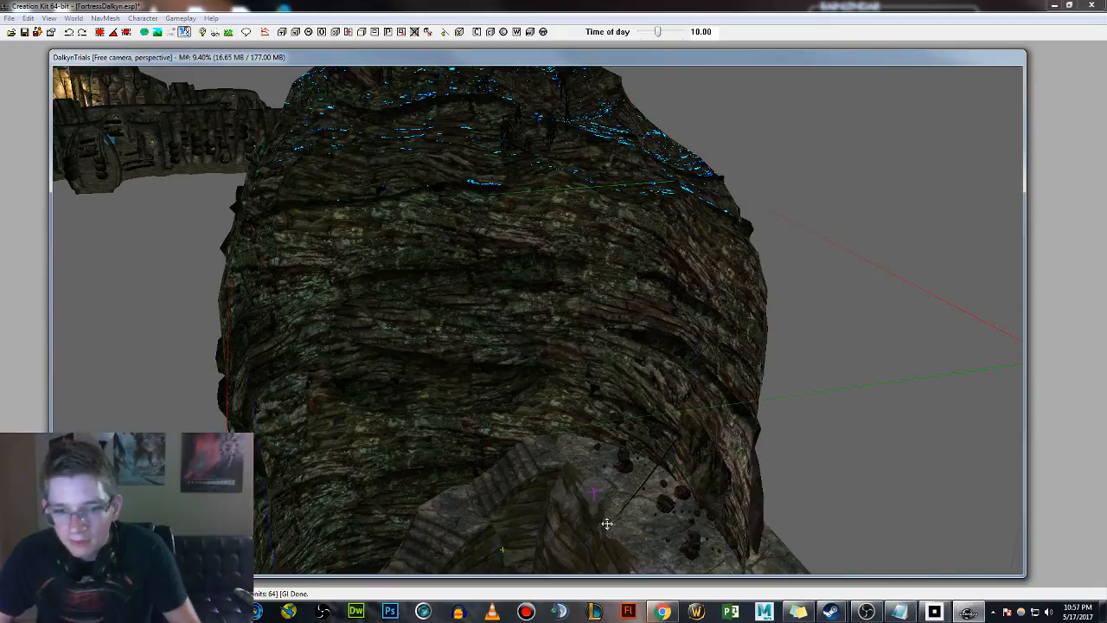
# Paste a copy of the DalkynAnomalyBounce01 light at the left staircase's middle landing and move it above the landing.
pyautogui.moveTo(685, 383); pyautogui.dragTo(729, 280, button='middle')
pyautogui.scroll(3, 725, 303)
pyautogui.scroll(2, 725, 319)
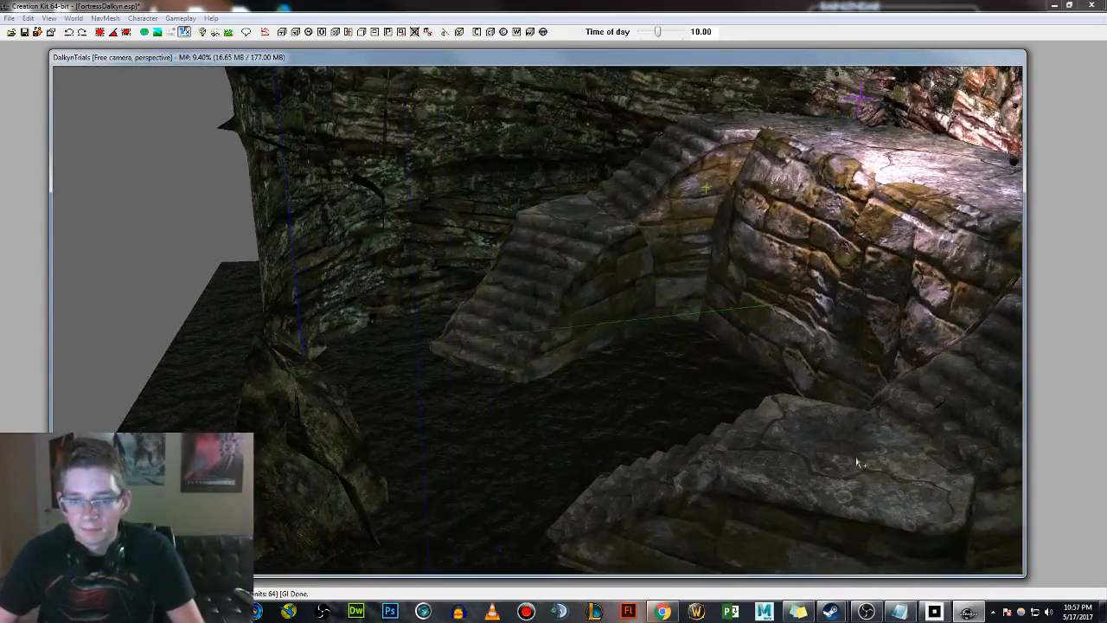
pyautogui.scroll(3, 854, 459)
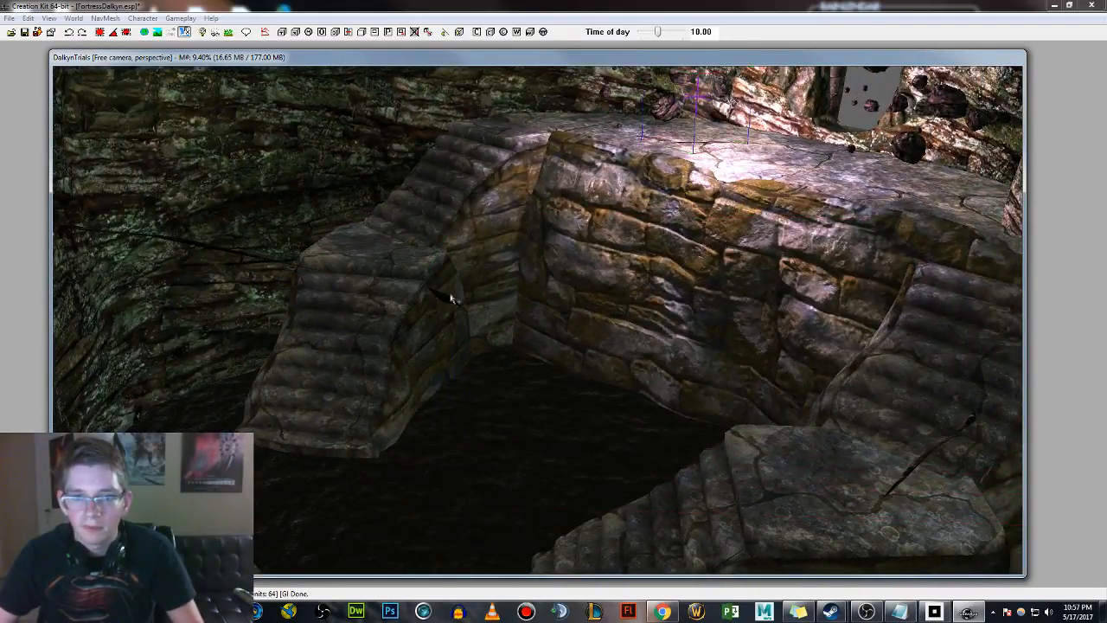
pyautogui.hotkey('ctrl', 'v')
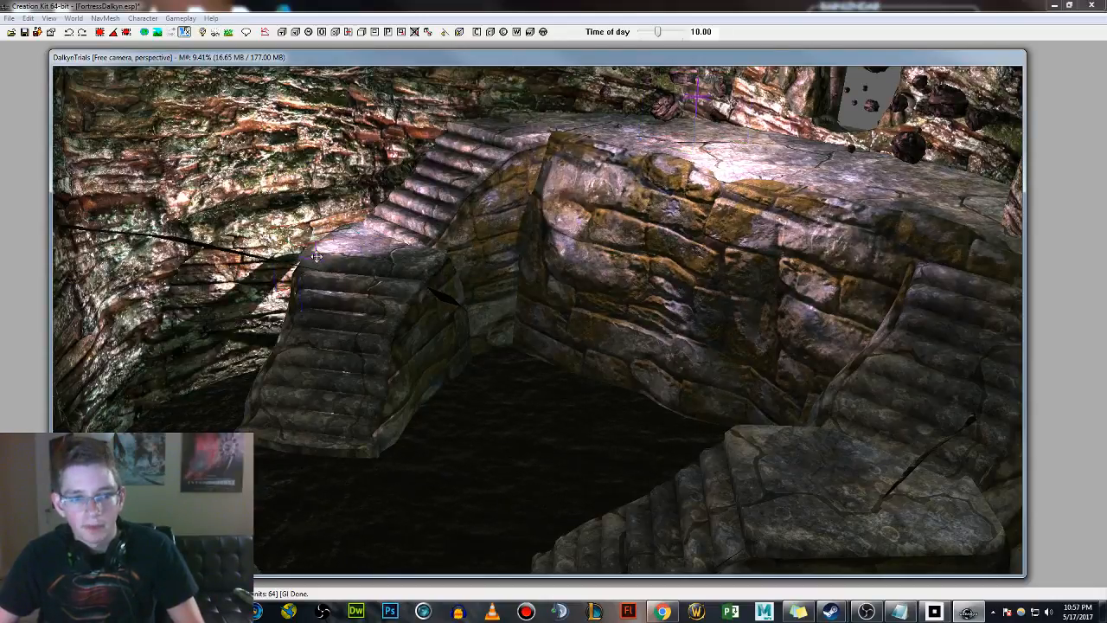
pyautogui.moveTo(327, 248); pyautogui.dragTo(313, 216)
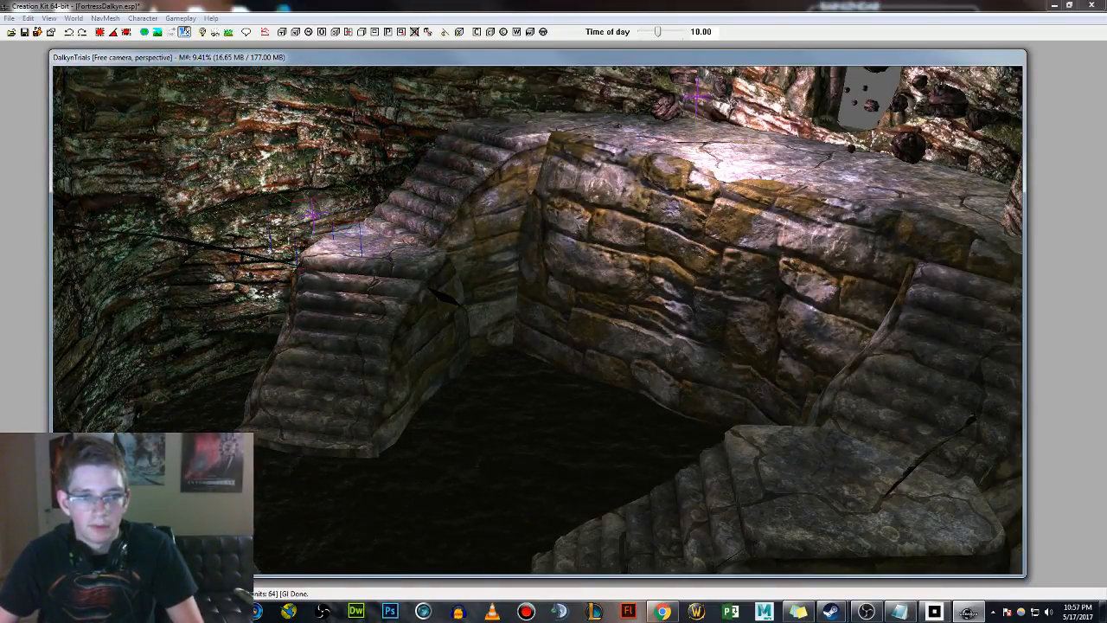
# Try replacing the selected DalkynAnomalyBounce01 light with BleakFallsDraugrTorch01NS, and delete the light from the staircase.
pyautogui.hotkey('ctrl', 'f')
pyautogui.click(216, 87)
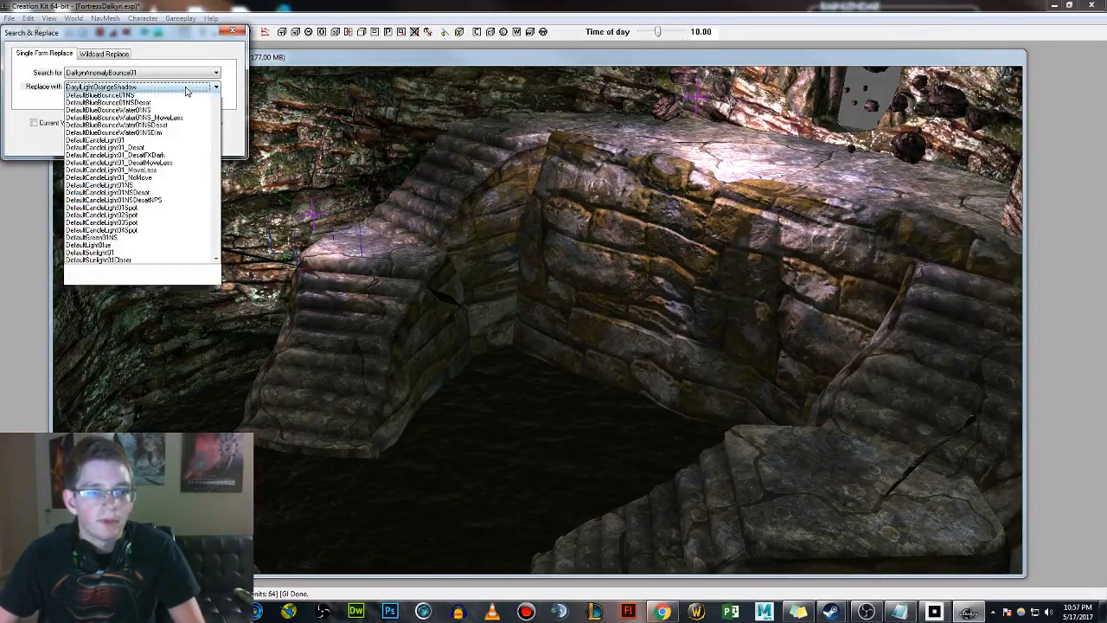
pyautogui.scroll(9, 156, 168)
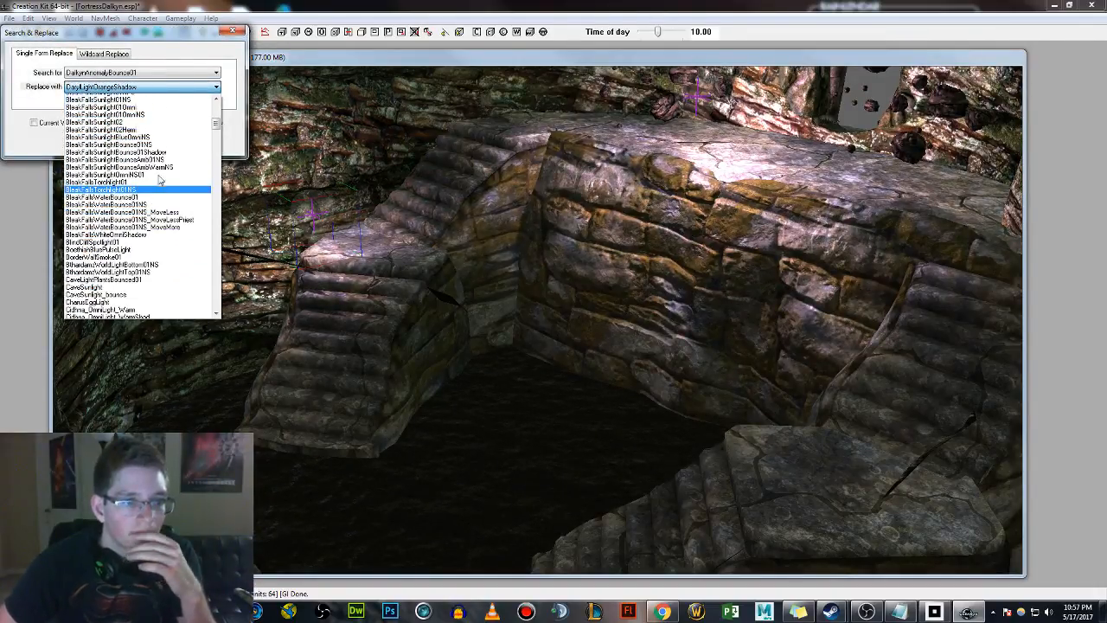
pyautogui.scroll(4, 149, 164)
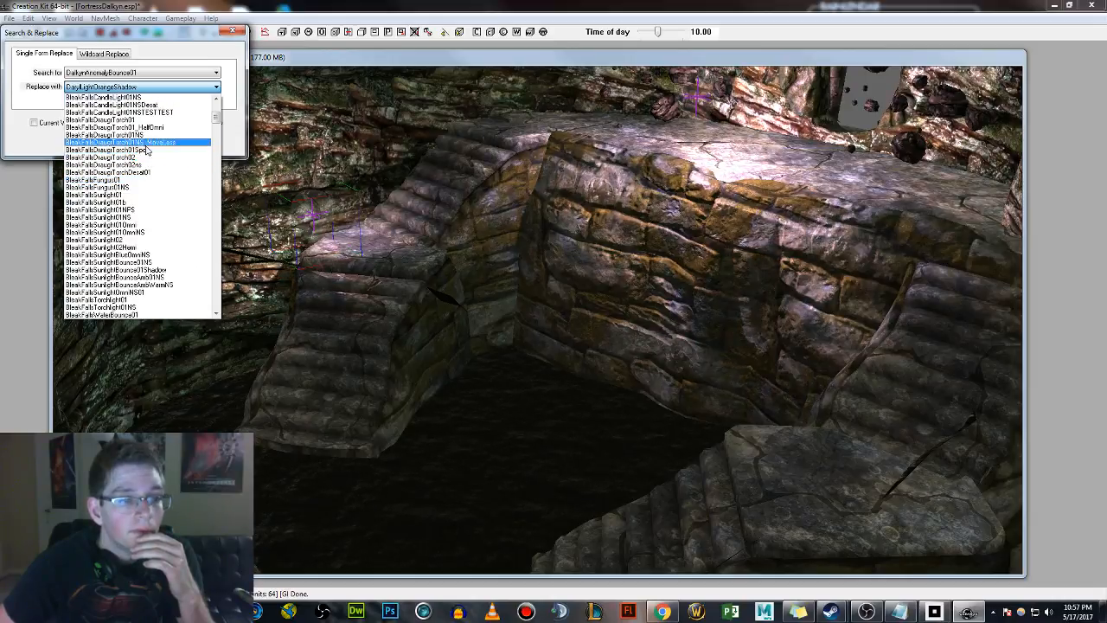
pyautogui.click(147, 128)
pyautogui.click(87, 139)
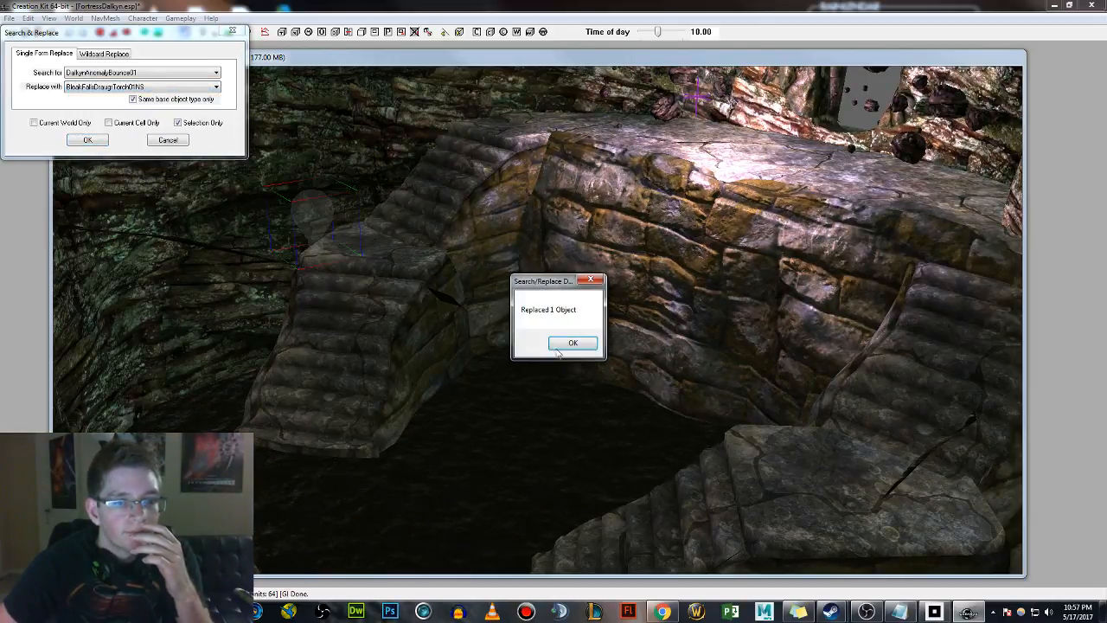
pyautogui.click(572, 344)
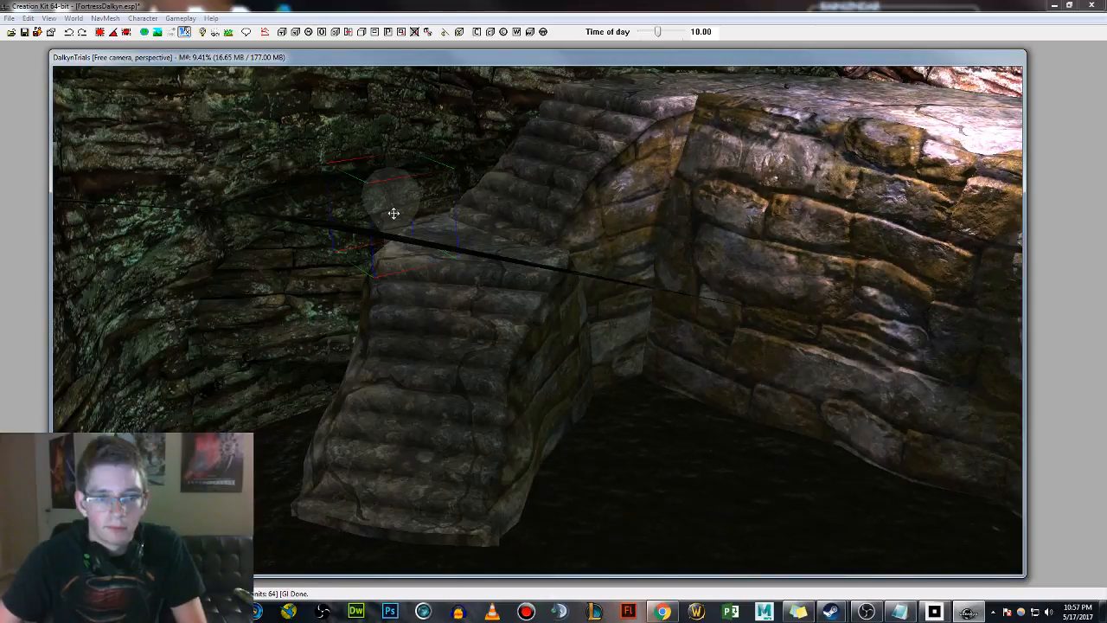
pyautogui.moveTo(392, 213); pyautogui.dragTo(421, 199)
pyautogui.press('Delete')
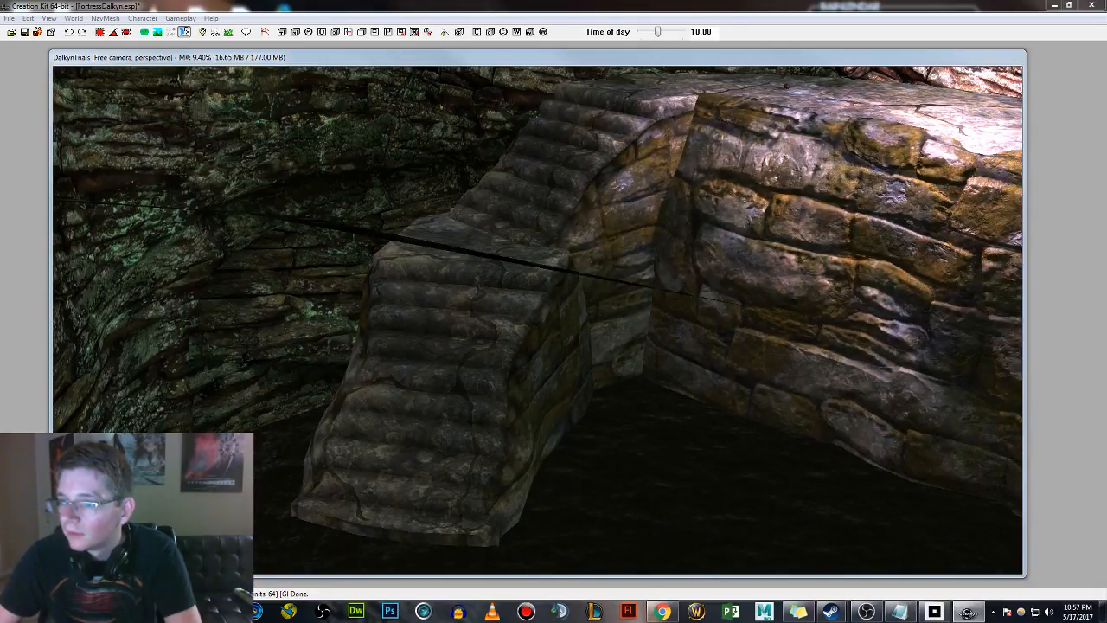
# Place a warm yellow light over each staircase's middle landing and shift the left one toward the upper flight.
pyautogui.click(447, 289)
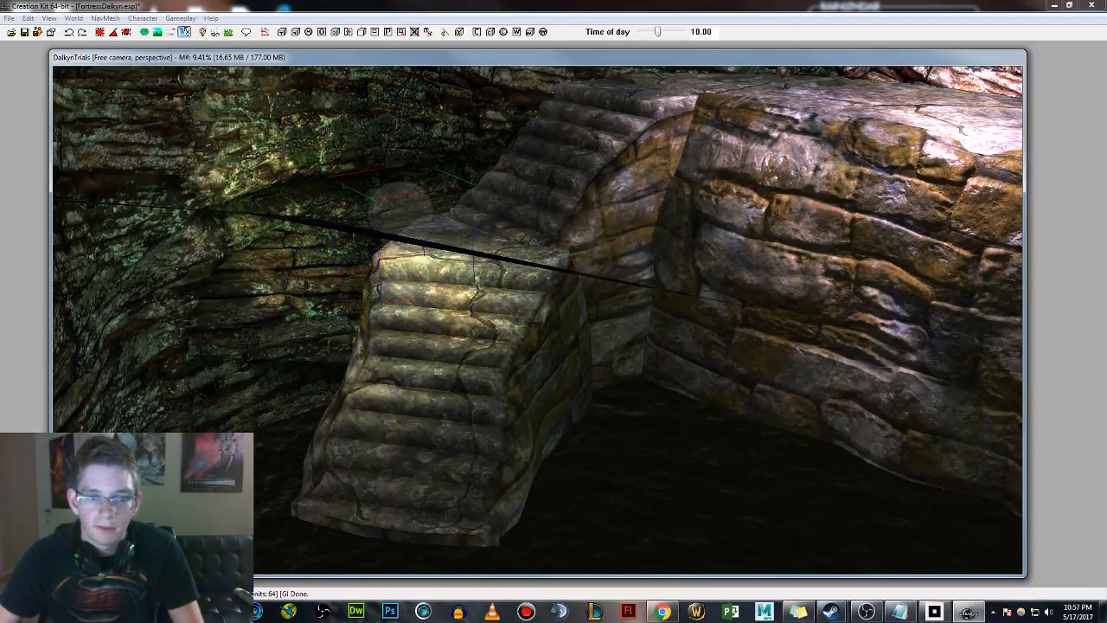
pyautogui.keyDown('shift'); pyautogui.moveTo(450, 222); pyautogui.dragTo(481, 251, button='middle'); pyautogui.keyUp('shift')
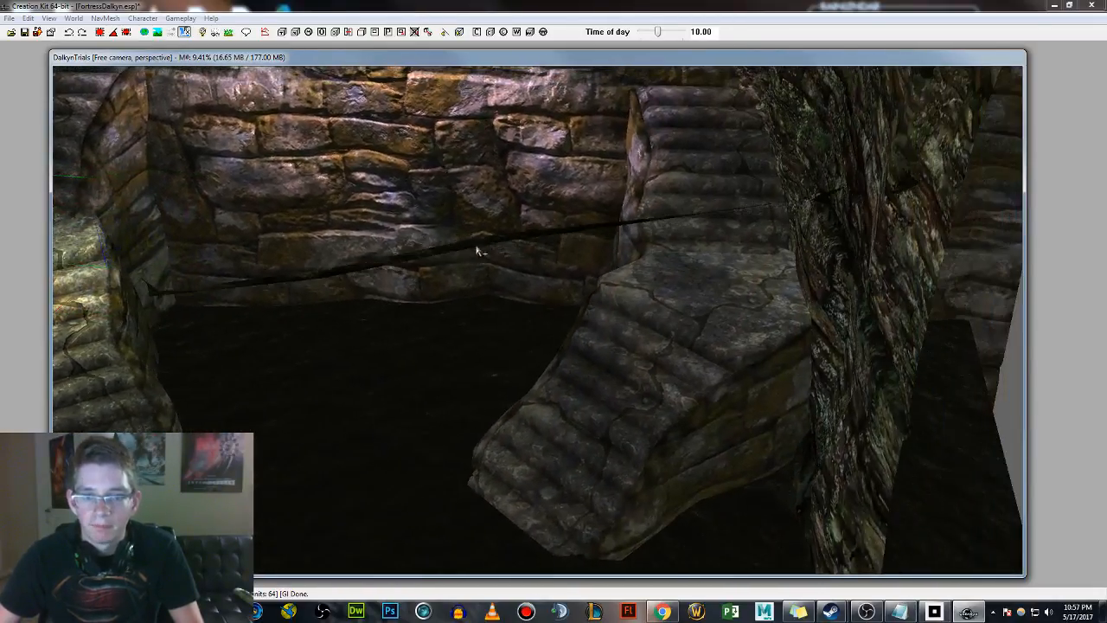
pyautogui.click(756, 325)
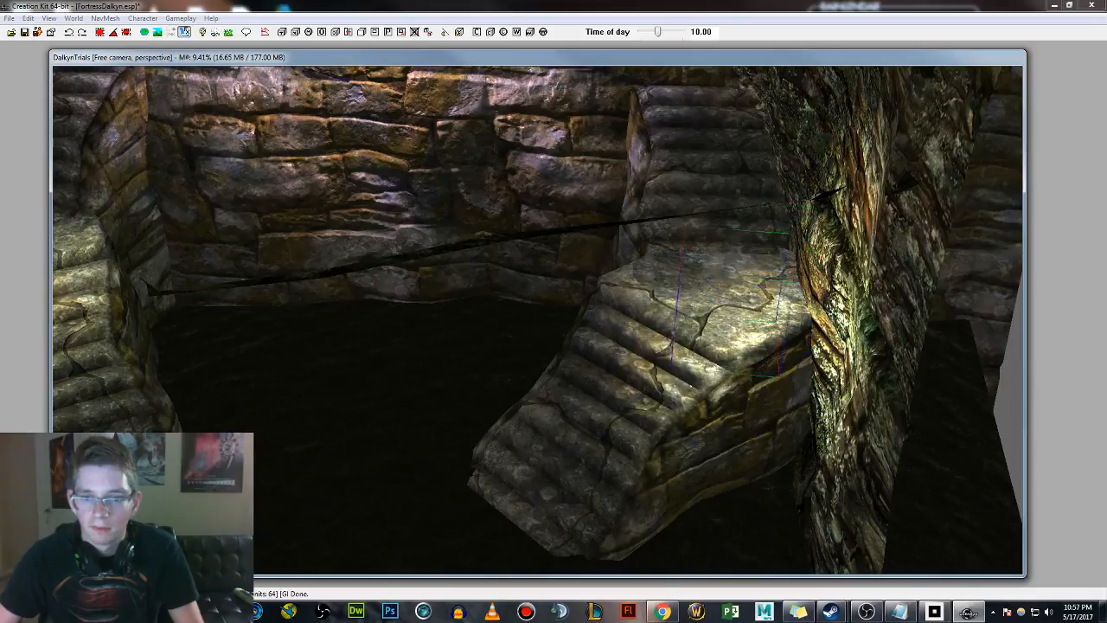
pyautogui.keyDown('shift'); pyautogui.moveTo(638, 255); pyautogui.dragTo(339, 276, button='middle'); pyautogui.keyUp('shift')
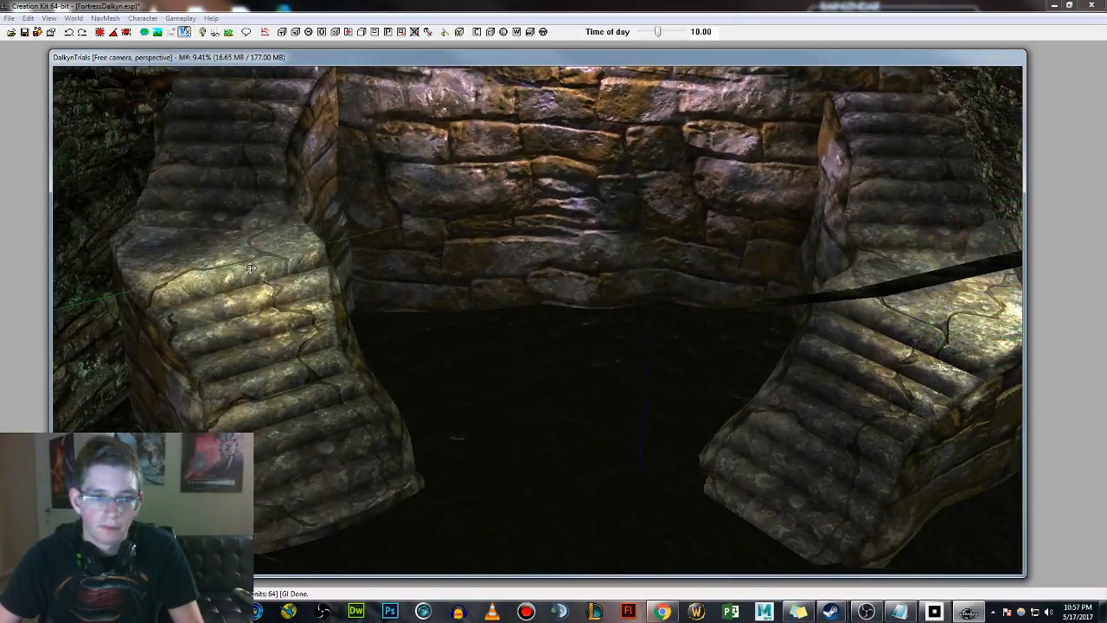
pyautogui.moveTo(271, 231); pyautogui.dragTo(190, 164)
pyautogui.scroll(-3, 421, 275)
pyautogui.moveTo(421, 275)
pyautogui.keyDown('shift'); pyautogui.mouseDown(button='middle')
pyautogui.moveTo(419, 258)
pyautogui.moveTo(437, 275)
pyautogui.mouseUp(button='middle'); pyautogui.keyUp('shift')
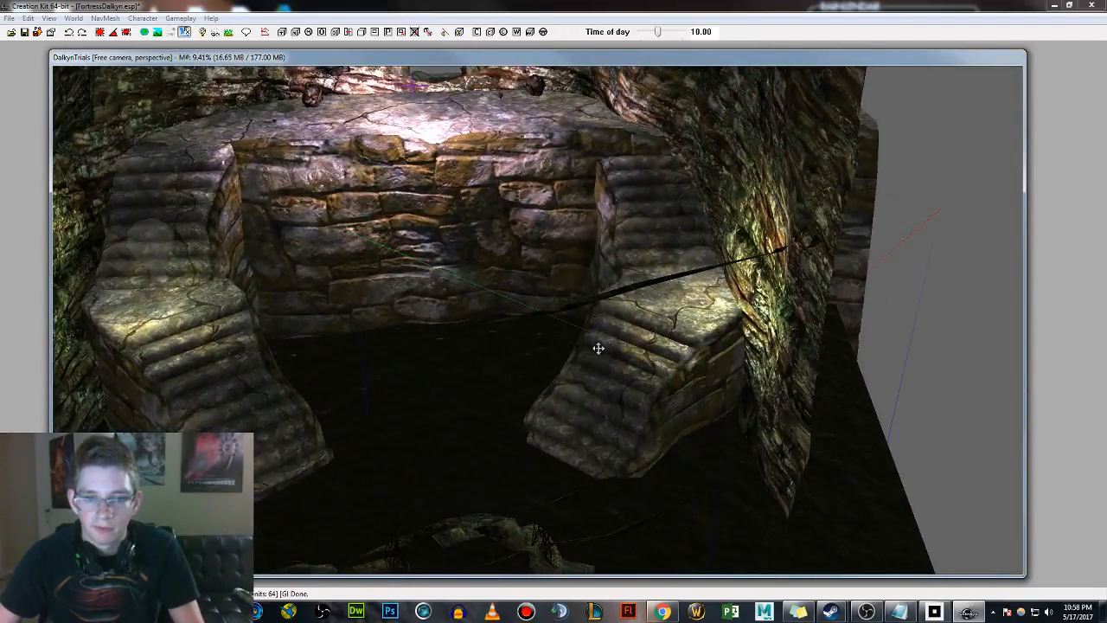
# Try the left staircase's light lower down, near the foot of the stairs at the water.
pyautogui.moveTo(598, 348); pyautogui.dragTo(613, 480, button='middle')
pyautogui.scroll(3, 605, 305)
pyautogui.moveTo(561, 176)
pyautogui.mouseDown()
pyautogui.moveTo(828, 389)
pyautogui.moveTo(801, 439)
pyautogui.mouseUp()
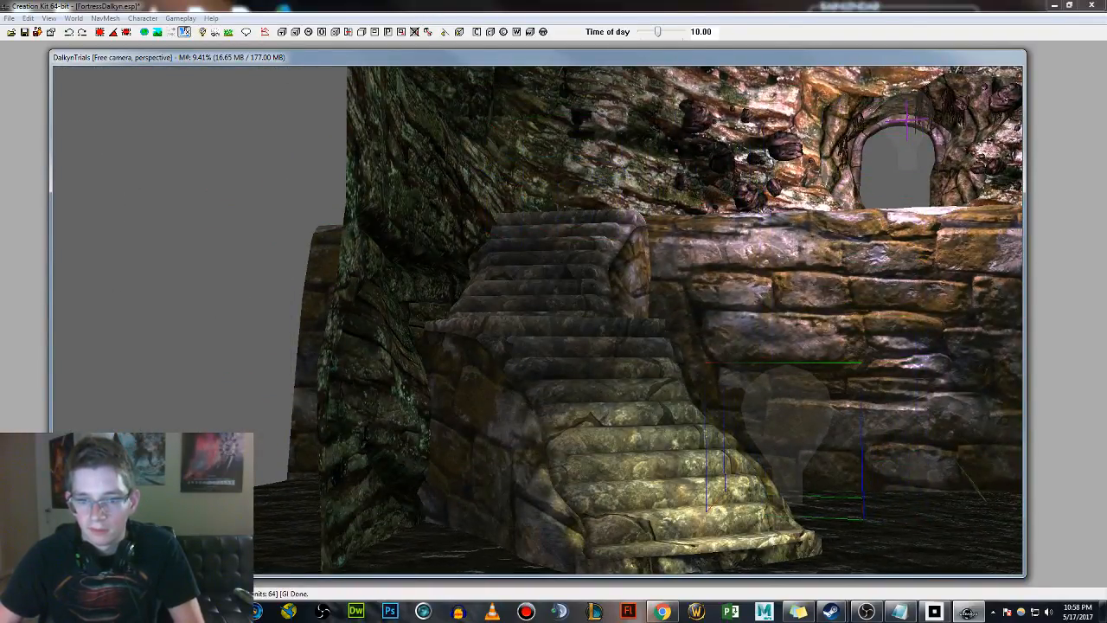
pyautogui.keyDown('shift'); pyautogui.moveTo(801, 439); pyautogui.dragTo(803, 475, button='middle'); pyautogui.keyUp('shift')
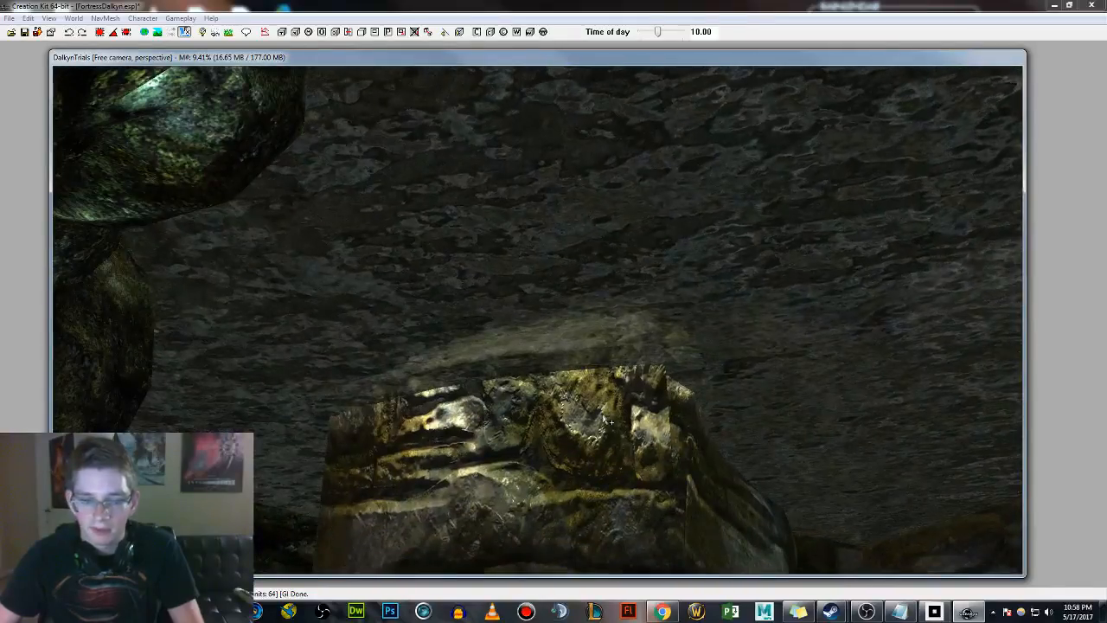
# Move the left staircase's light back up over its middle landing beside the cave wall.
pyautogui.keyDown('shift'); pyautogui.moveTo(606, 418); pyautogui.dragTo(637, 427, button='middle'); pyautogui.keyUp('shift')
pyautogui.moveTo(570, 354); pyautogui.dragTo(350, 173)
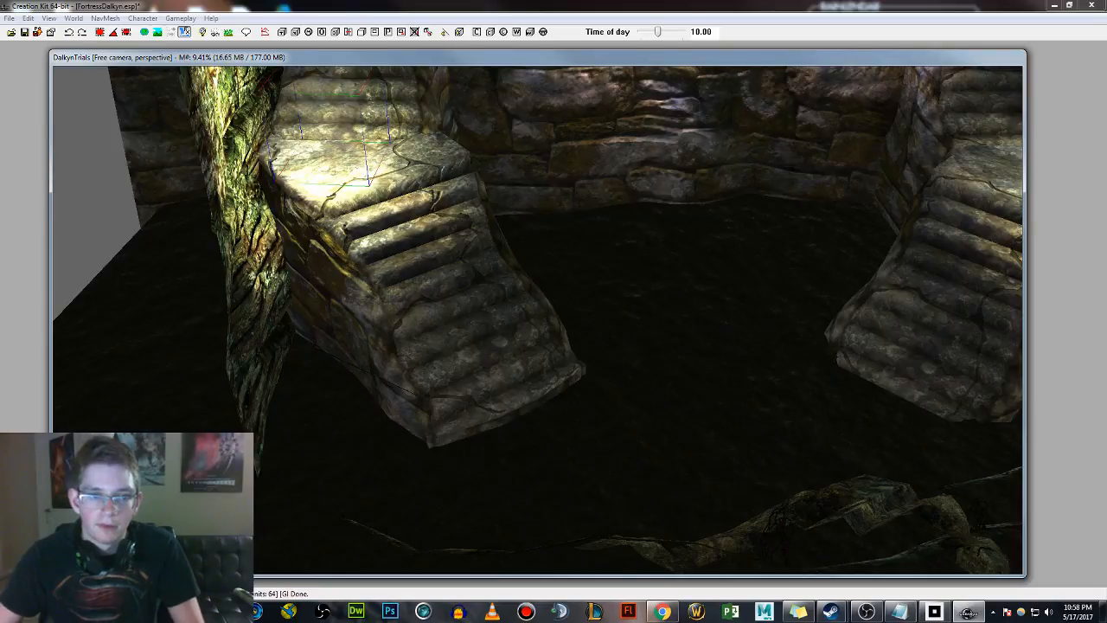
pyautogui.moveTo(342, 135); pyautogui.dragTo(348, 266, button='middle')
pyautogui.moveTo(766, 329); pyautogui.dragTo(566, 316, button='middle')
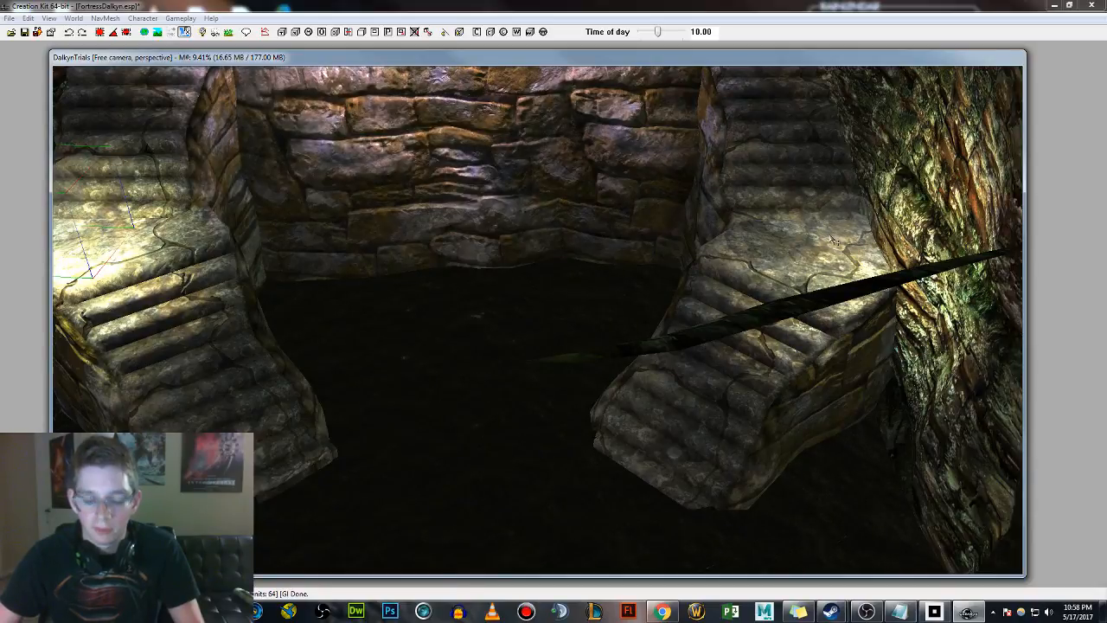
# Try an extra copy of the yellow light at the water beside the foot of the left staircase.
pyautogui.moveTo(543, 314); pyautogui.dragTo(573, 303, button='middle')
pyautogui.hotkey('ctrl', 'v')
pyautogui.moveTo(496, 551); pyautogui.dragTo(534, 485)
pyautogui.keyDown('shift'); pyautogui.moveTo(579, 430); pyautogui.dragTo(578, 347, button='middle'); pyautogui.keyUp('shift')
pyautogui.keyDown('shift'); pyautogui.moveTo(580, 214); pyautogui.dragTo(661, 260, button='middle'); pyautogui.keyUp('shift')
pyautogui.press('m')
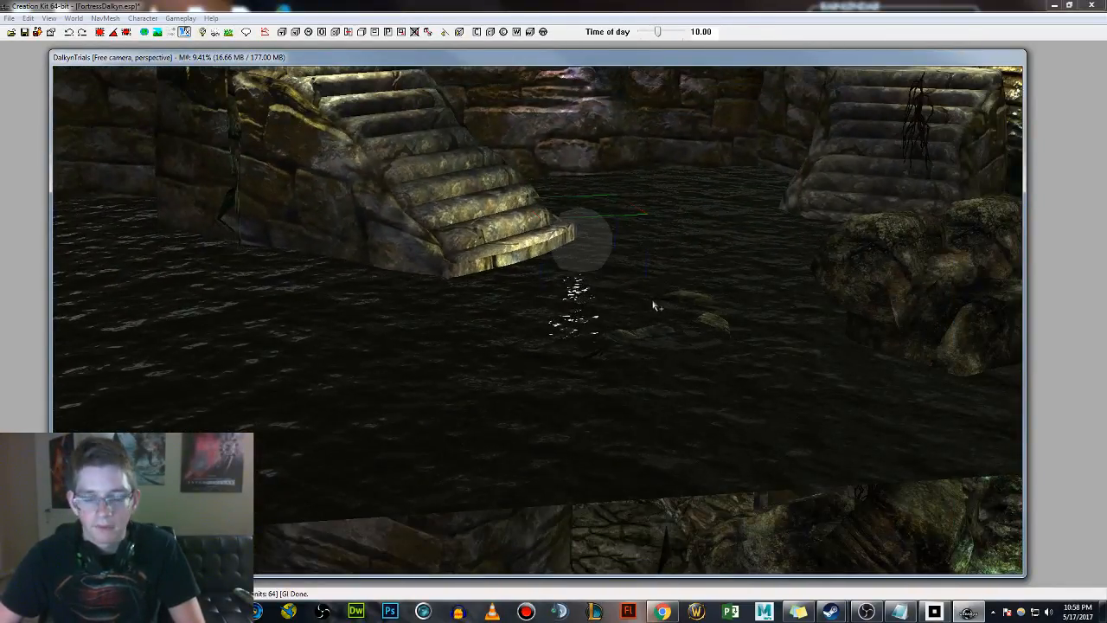
pyautogui.moveTo(604, 259); pyautogui.dragTo(588, 249)
pyautogui.scroll(-3, 589, 248)
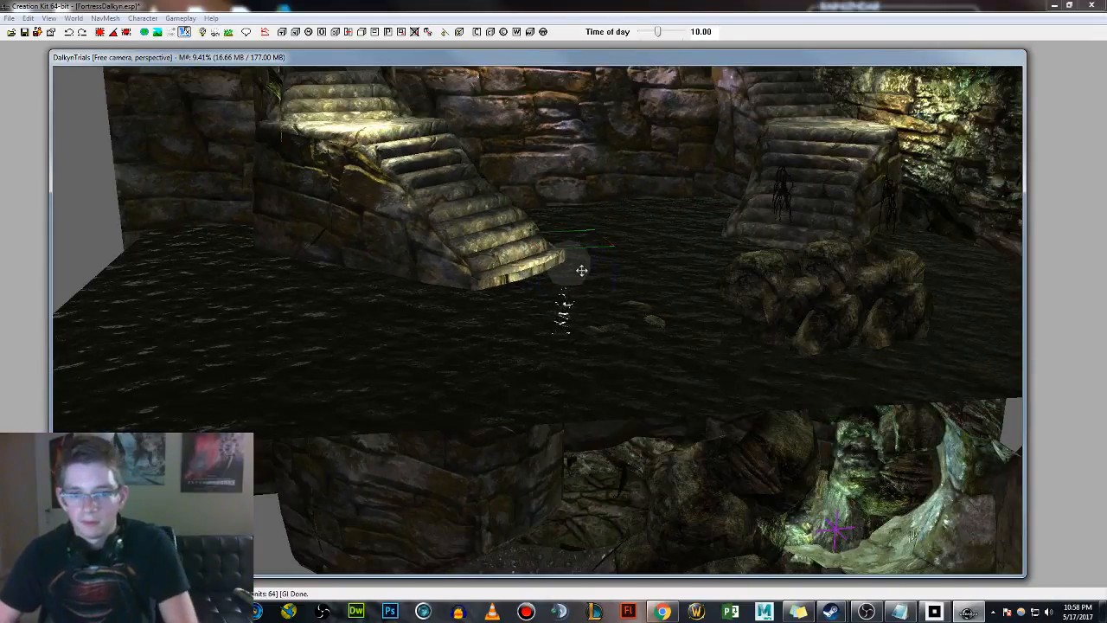
pyautogui.press('f')
pyautogui.keyDown('shift'); pyautogui.moveTo(584, 275); pyautogui.dragTo(584, 254, button='middle'); pyautogui.keyUp('shift')
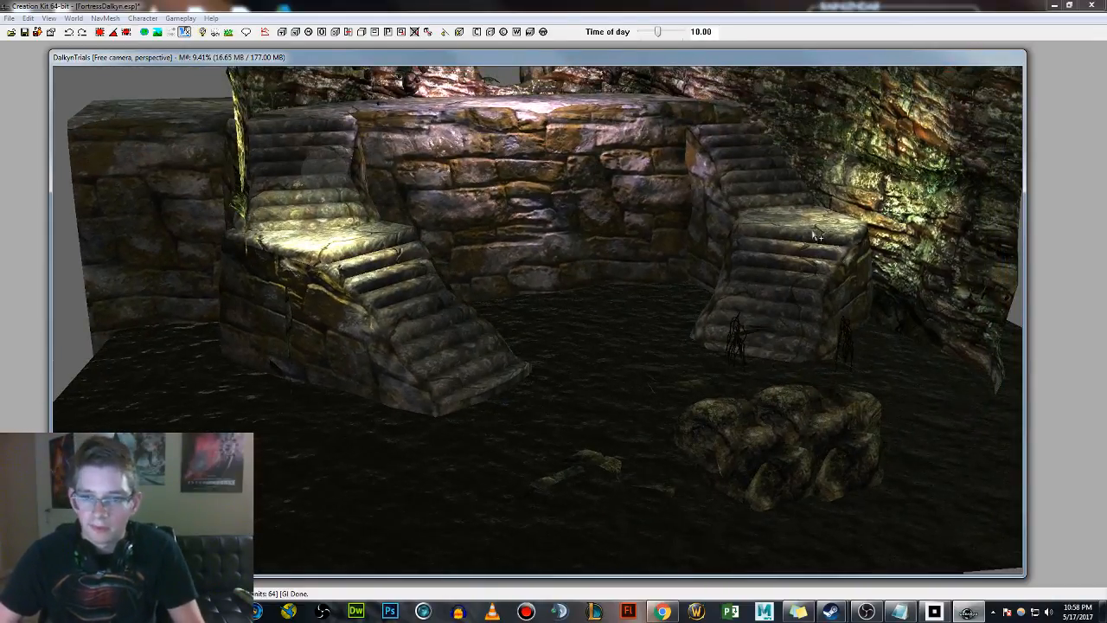
# Examine the lighting on both staircases, the stone platform and the cave wall around the doorway.
pyautogui.keyDown('shift'); pyautogui.moveTo(812, 230); pyautogui.dragTo(612, 324, button='middle'); pyautogui.keyUp('shift')
pyautogui.keyDown('shift'); pyautogui.moveTo(603, 285); pyautogui.dragTo(625, 406, button='middle'); pyautogui.keyUp('shift')
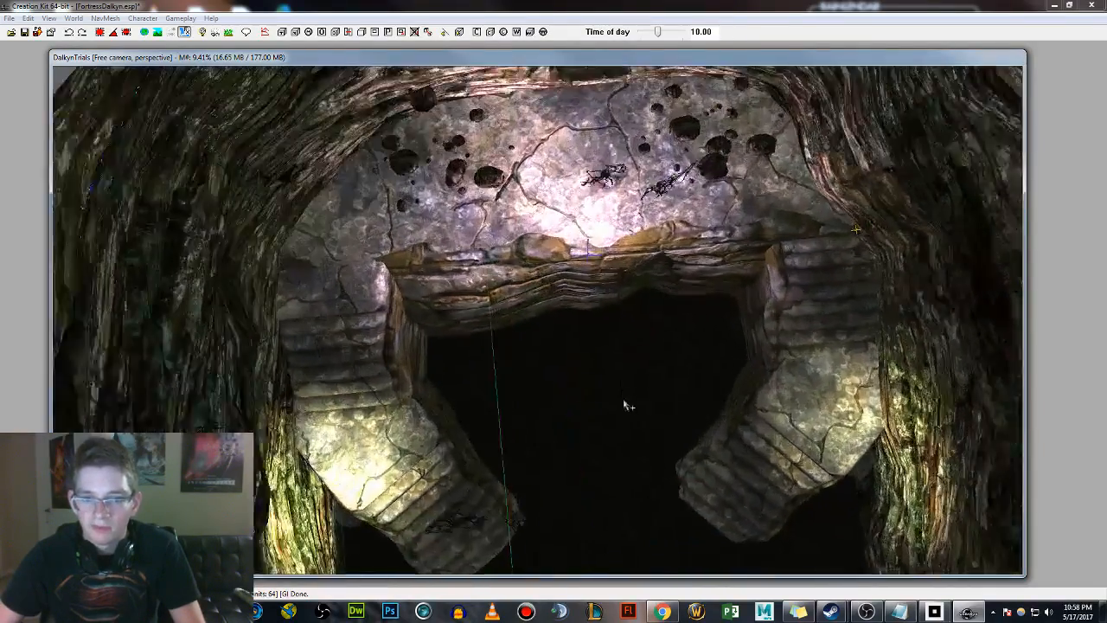
pyautogui.scroll(5, 620, 309)
pyautogui.keyDown('shift'); pyautogui.moveTo(646, 256); pyautogui.dragTo(668, 301, button='middle'); pyautogui.keyUp('shift')
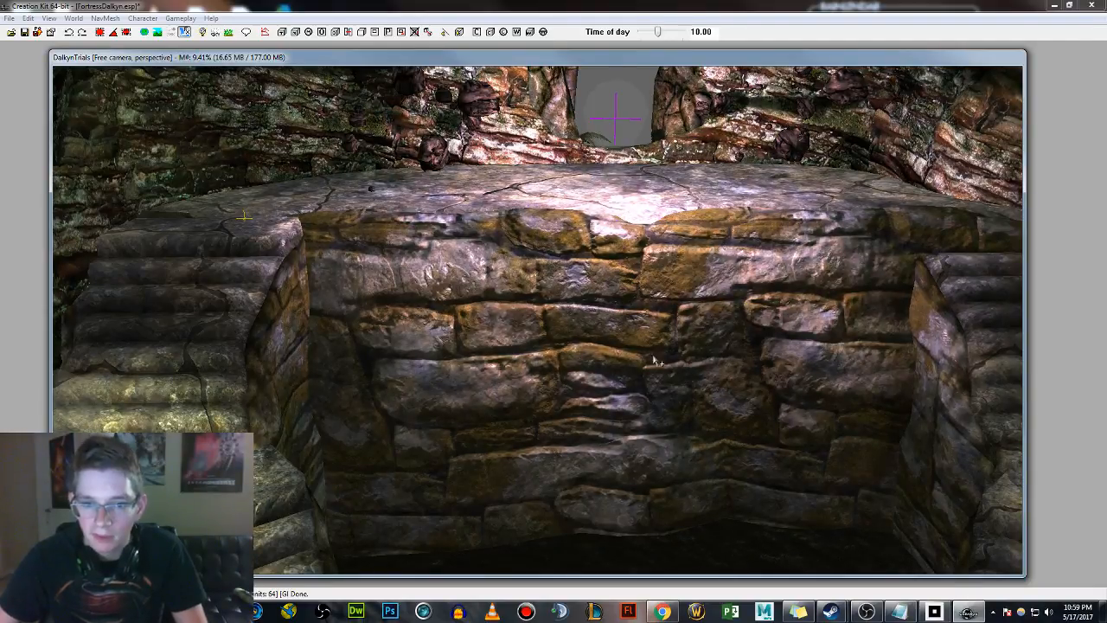
pyautogui.scroll(-3, 653, 360)
pyautogui.moveTo(653, 360); pyautogui.dragTo(654, 258, button='middle')
pyautogui.scroll(3, 586, 408)
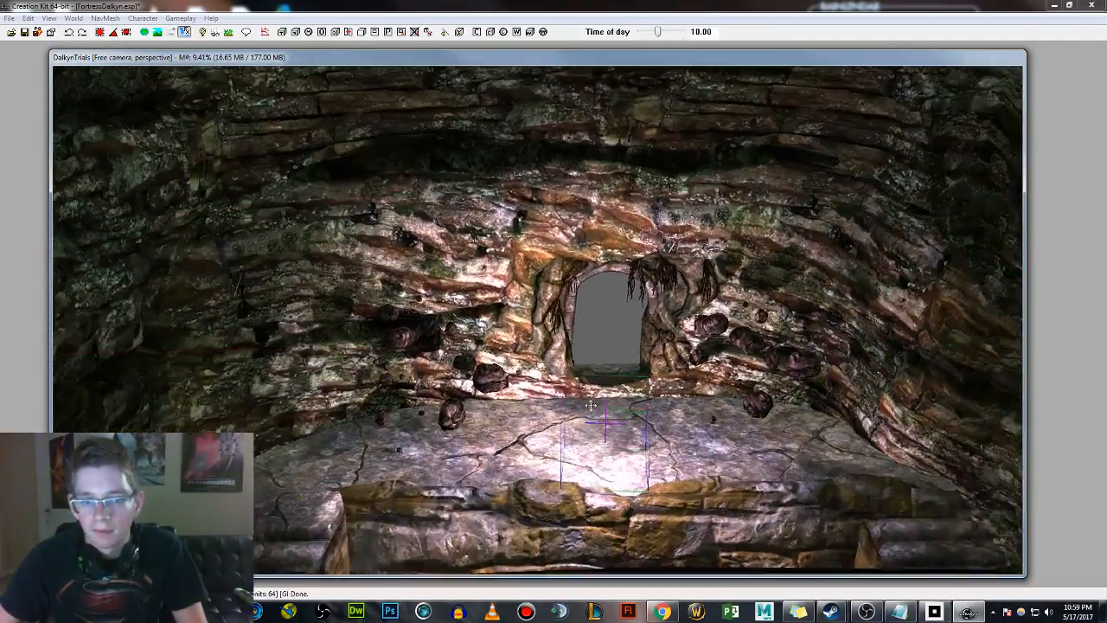
pyautogui.moveTo(587, 408); pyautogui.dragTo(627, 375, button='middle')
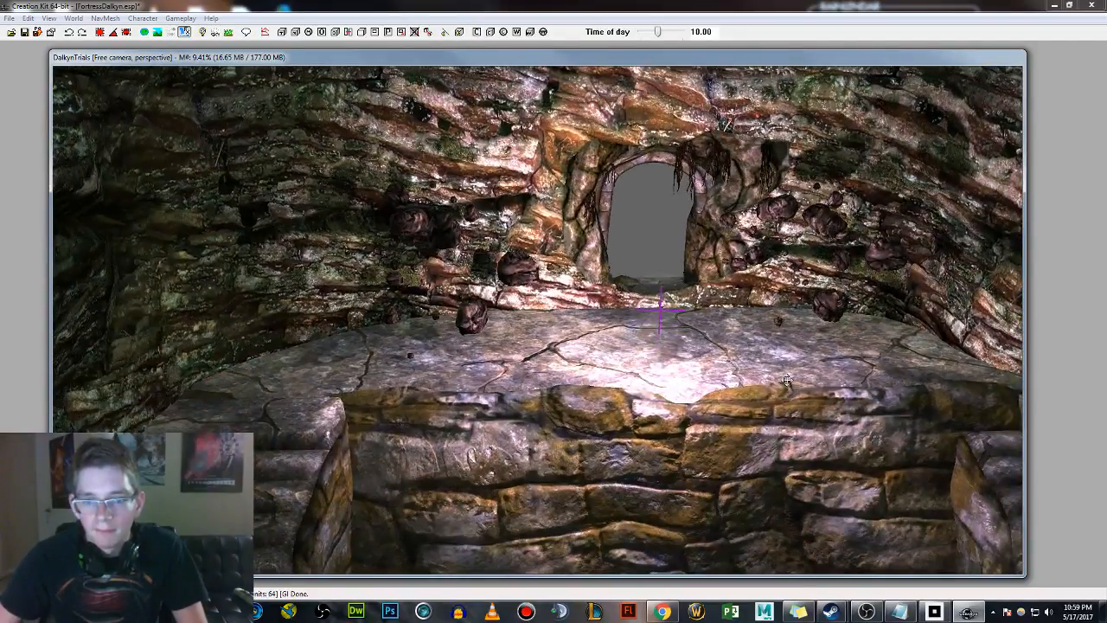
pyautogui.moveTo(699, 372); pyautogui.dragTo(666, 373, button='middle')
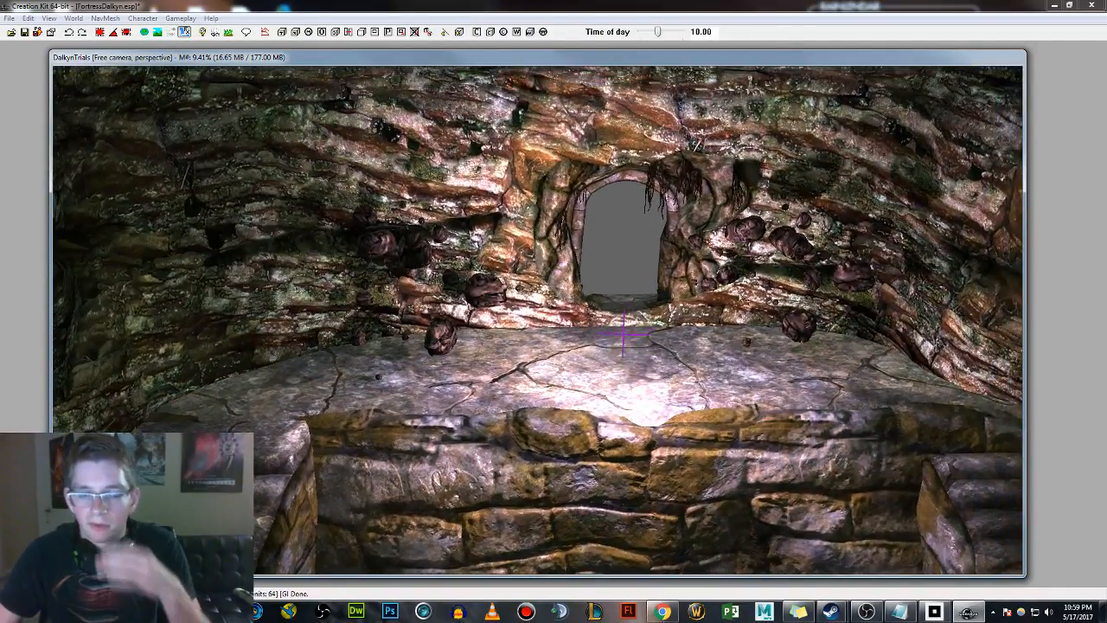
pyautogui.moveTo(685, 312)
pyautogui.mouseDown(button='middle')
pyautogui.moveTo(639, 362)
pyautogui.moveTo(676, 317)
pyautogui.mouseUp(button='middle')
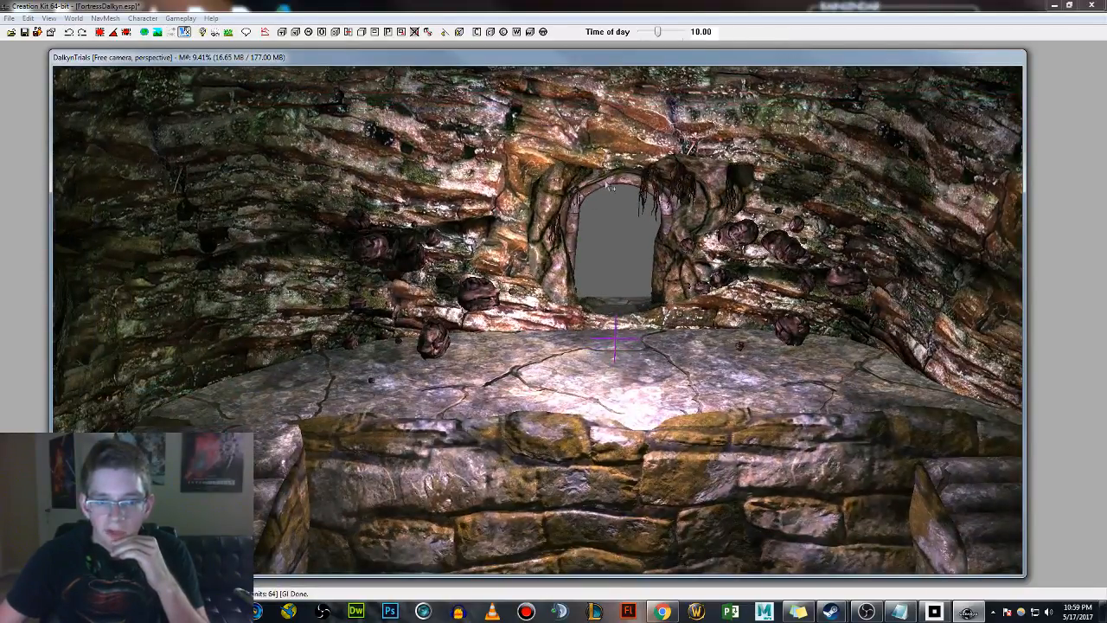
pyautogui.moveTo(616, 340); pyautogui.dragTo(631, 406, button='middle')
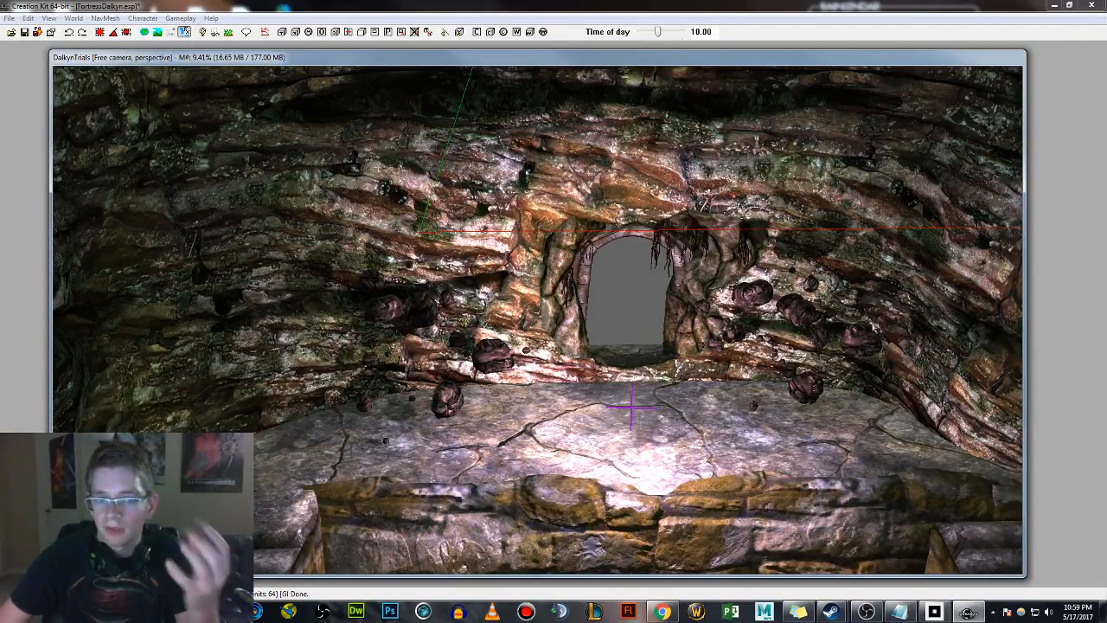
# Save the FortressDalkyn.esp plugin.
pyautogui.click(698, 366)
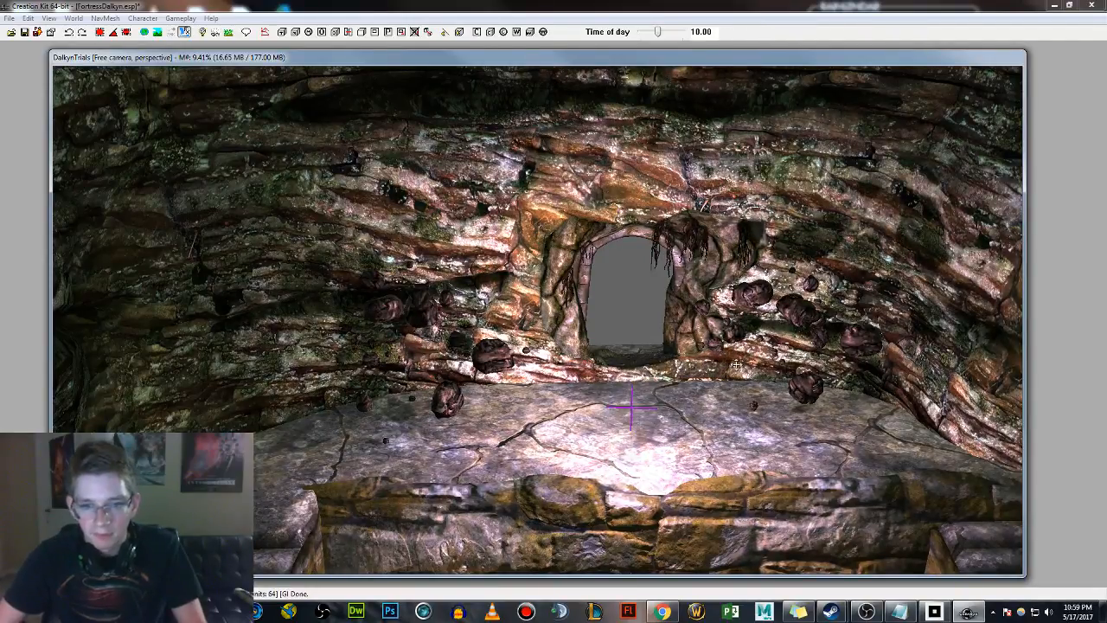
pyautogui.hotkey('ctrl', 's')
# Inspect the lit platform, doorway and staircases from above, from the side and from a distance.
pyautogui.scroll(-1, 740, 333)
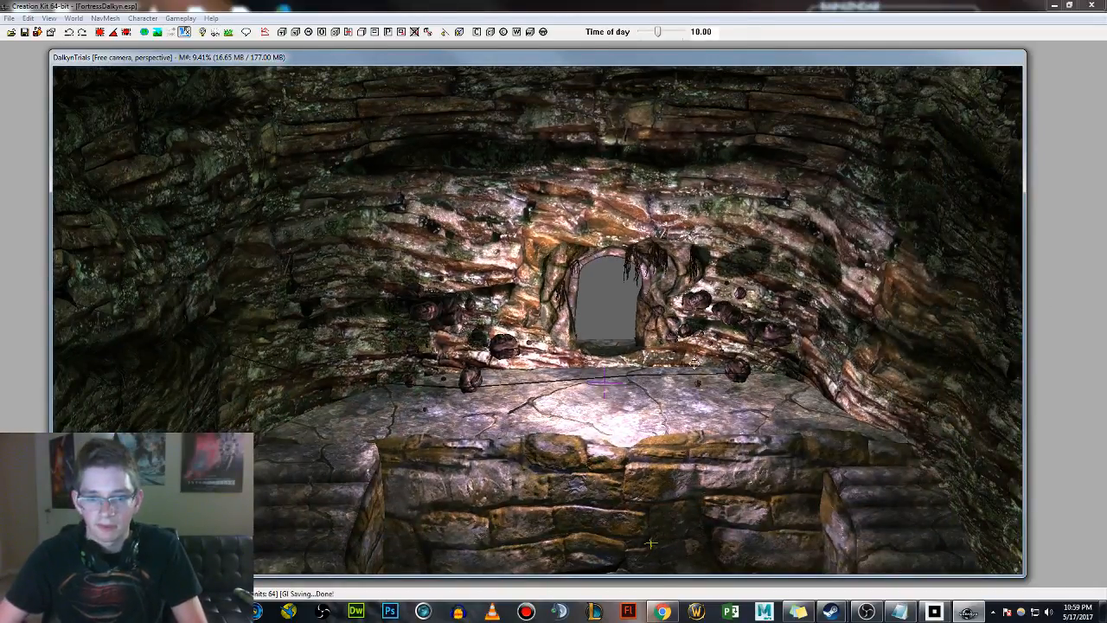
pyautogui.scroll(-2, 675, 345)
pyautogui.keyDown('shift'); pyautogui.moveTo(688, 335); pyautogui.dragTo(622, 520, button='middle'); pyautogui.keyUp('shift')
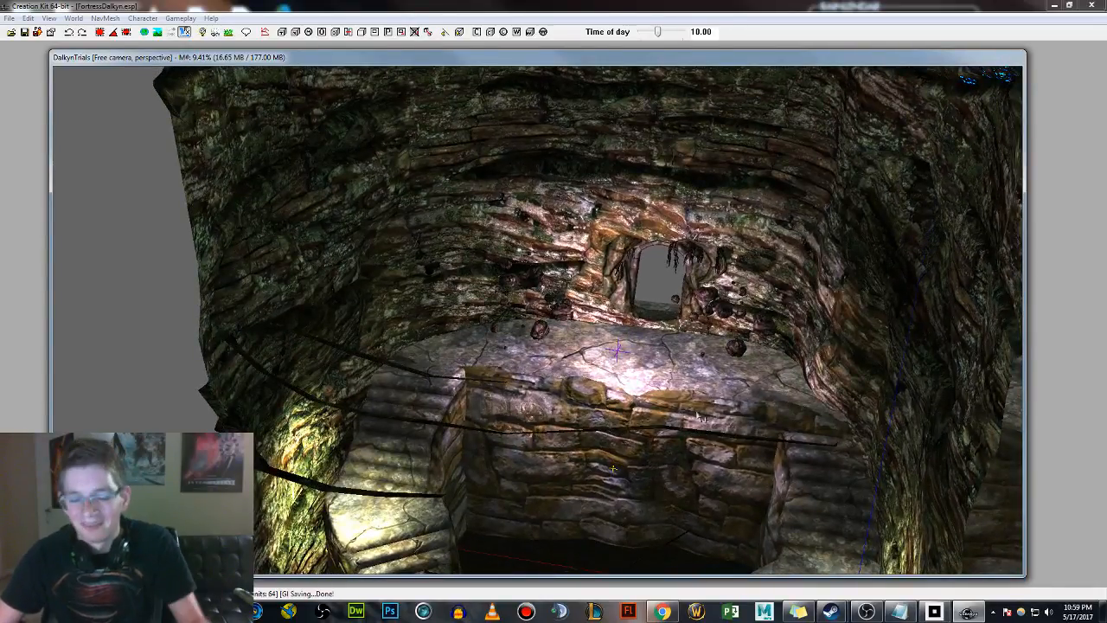
pyautogui.keyDown('shift'); pyautogui.moveTo(749, 432); pyautogui.dragTo(534, 257, button='middle'); pyautogui.keyUp('shift')
pyautogui.keyDown('shift'); pyautogui.moveTo(673, 360); pyautogui.dragTo(719, 361, button='middle'); pyautogui.keyUp('shift')
pyautogui.keyDown('shift'); pyautogui.moveTo(577, 279); pyautogui.dragTo(589, 275, button='middle'); pyautogui.keyUp('shift')
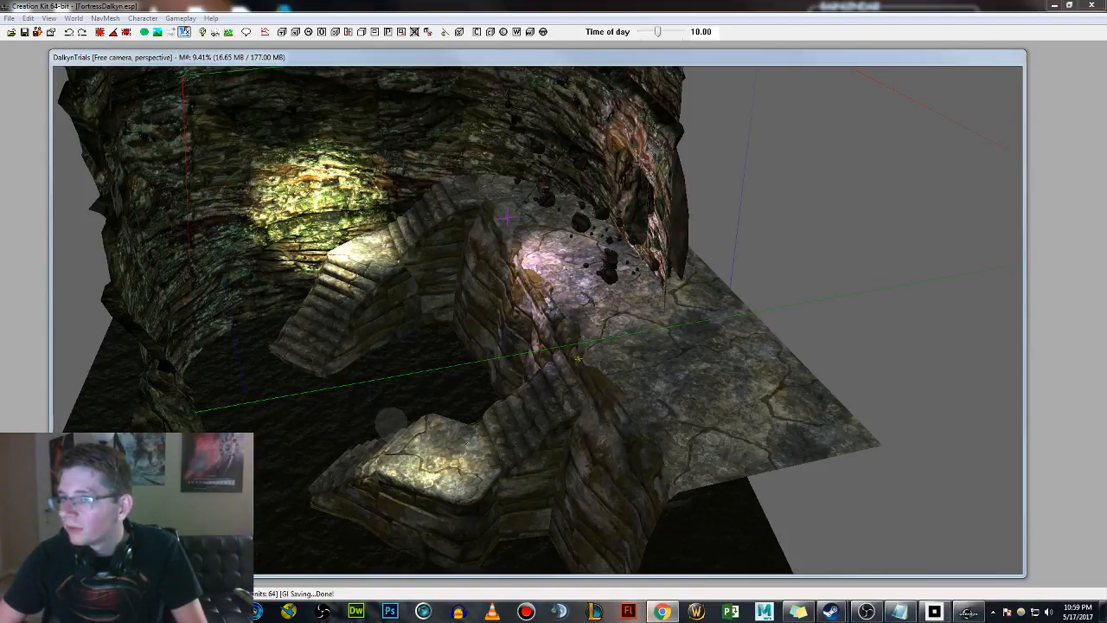
pyautogui.keyDown('shift'); pyautogui.moveTo(718, 390); pyautogui.dragTo(668, 320, button='middle'); pyautogui.keyUp('shift')
pyautogui.scroll(2, 674, 321)
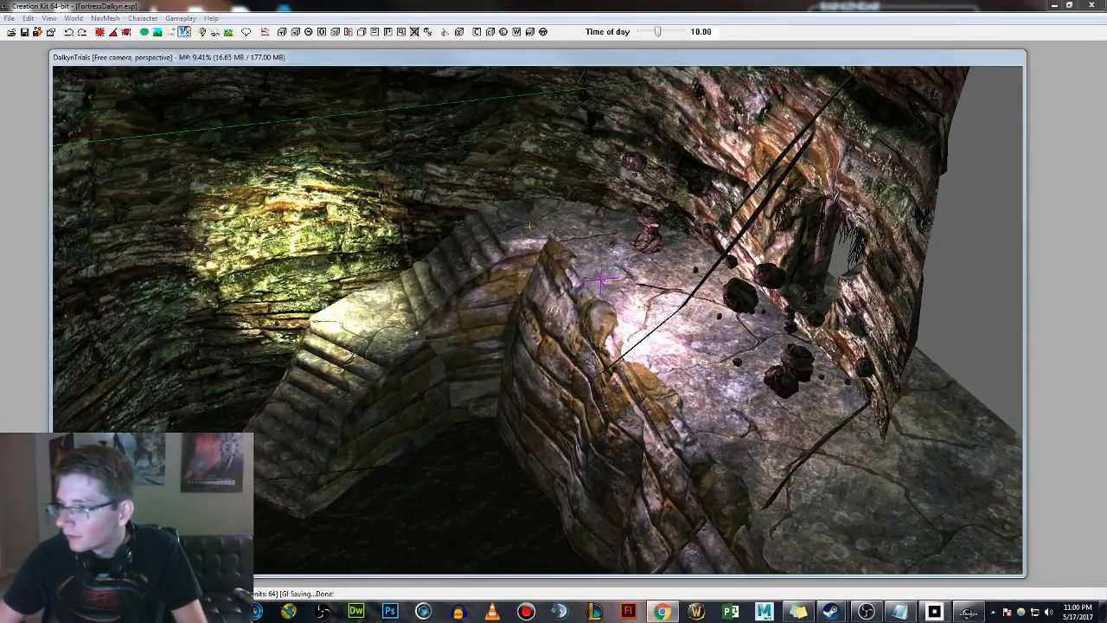
pyautogui.click(605, 286)
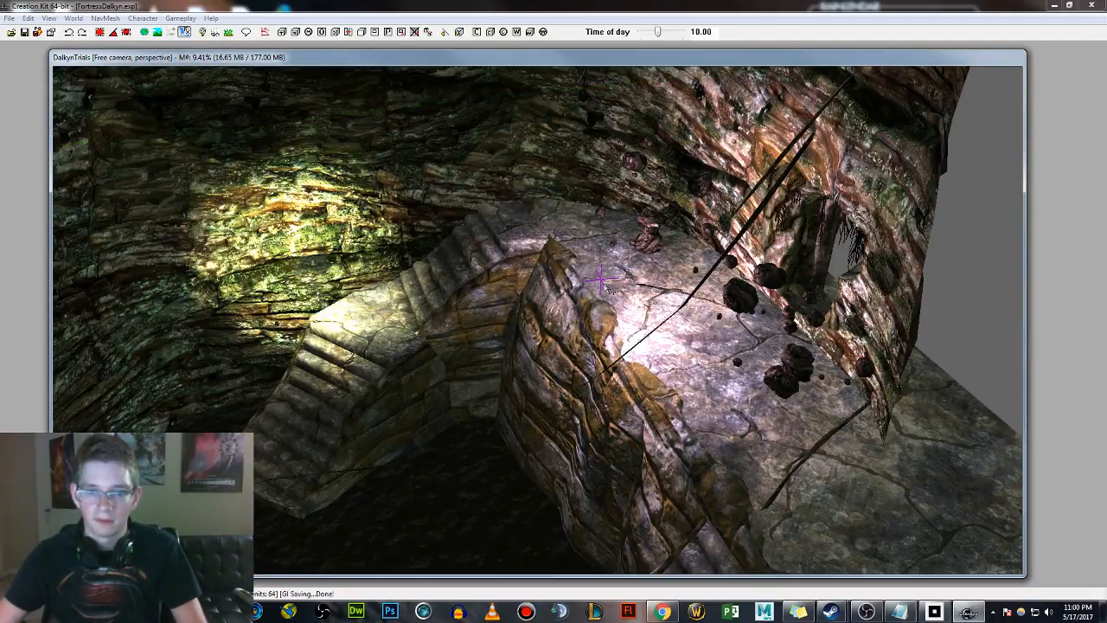
pyautogui.keyDown('shift'); pyautogui.moveTo(600, 276); pyautogui.dragTo(611, 331, button='middle'); pyautogui.keyUp('shift')
pyautogui.scroll(2, 684, 262)
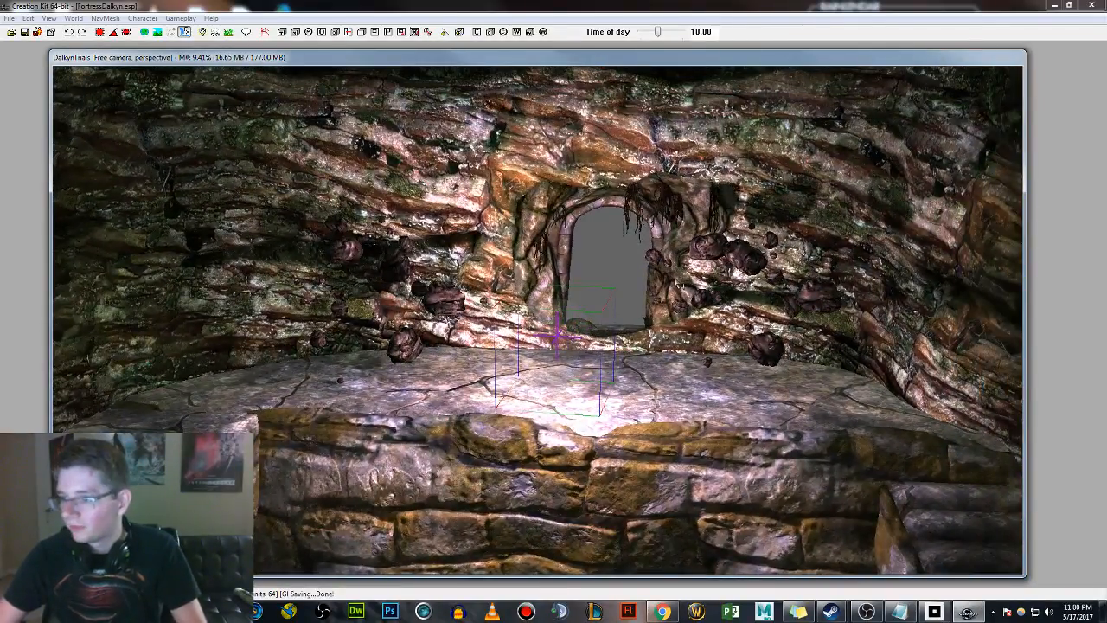
pyautogui.click(595, 321)
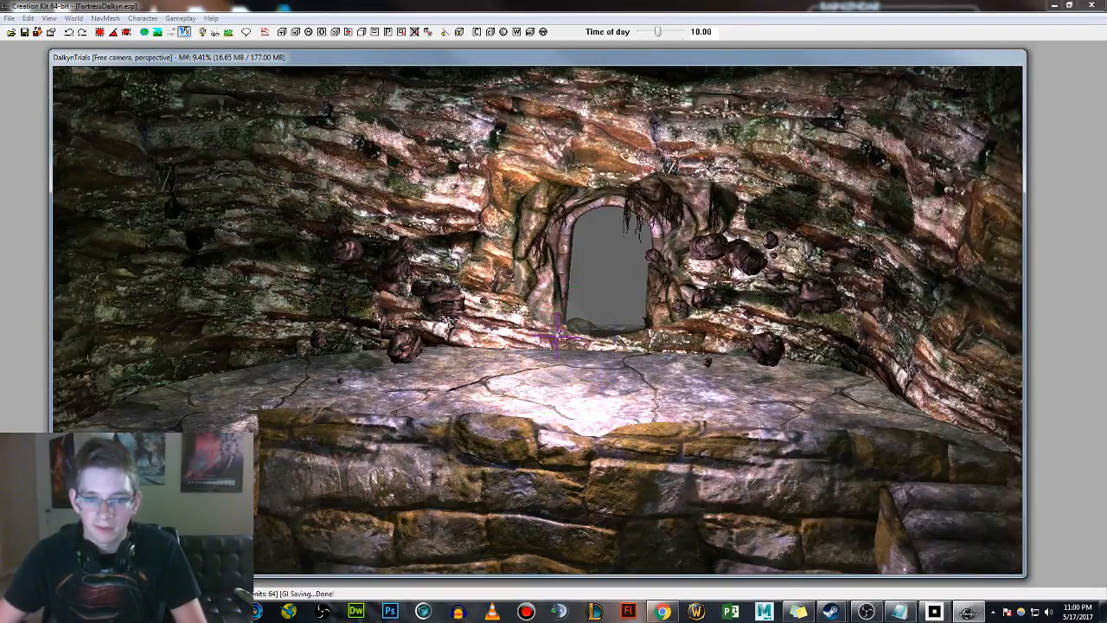
pyautogui.scroll(-8, 562, 342)
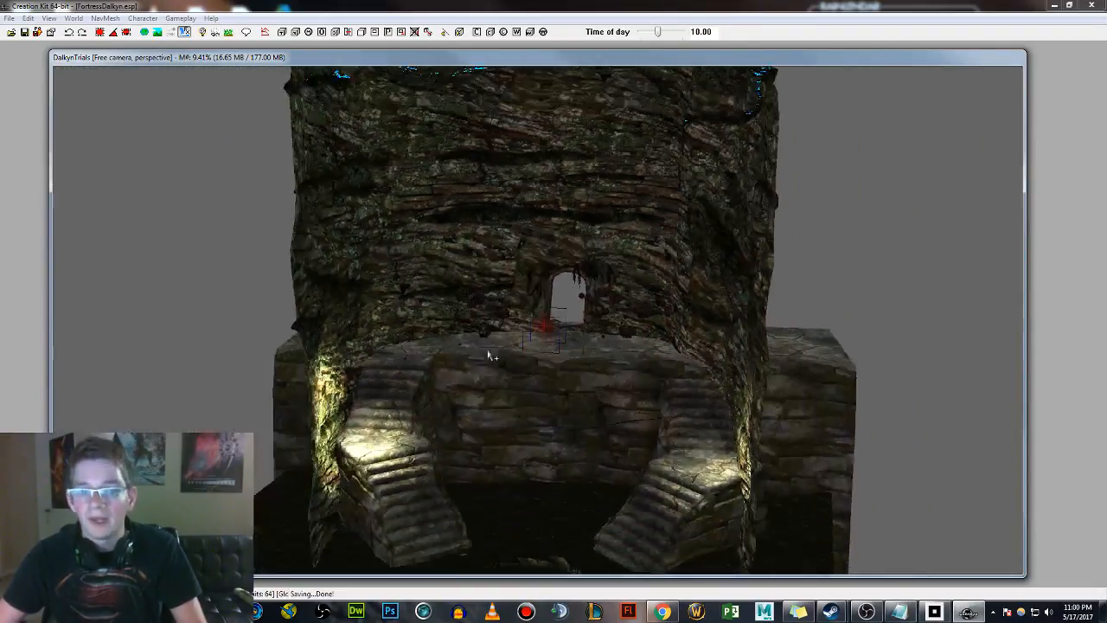
pyautogui.keyDown('shift'); pyautogui.moveTo(487, 354); pyautogui.dragTo(597, 321, button='middle'); pyautogui.keyUp('shift')
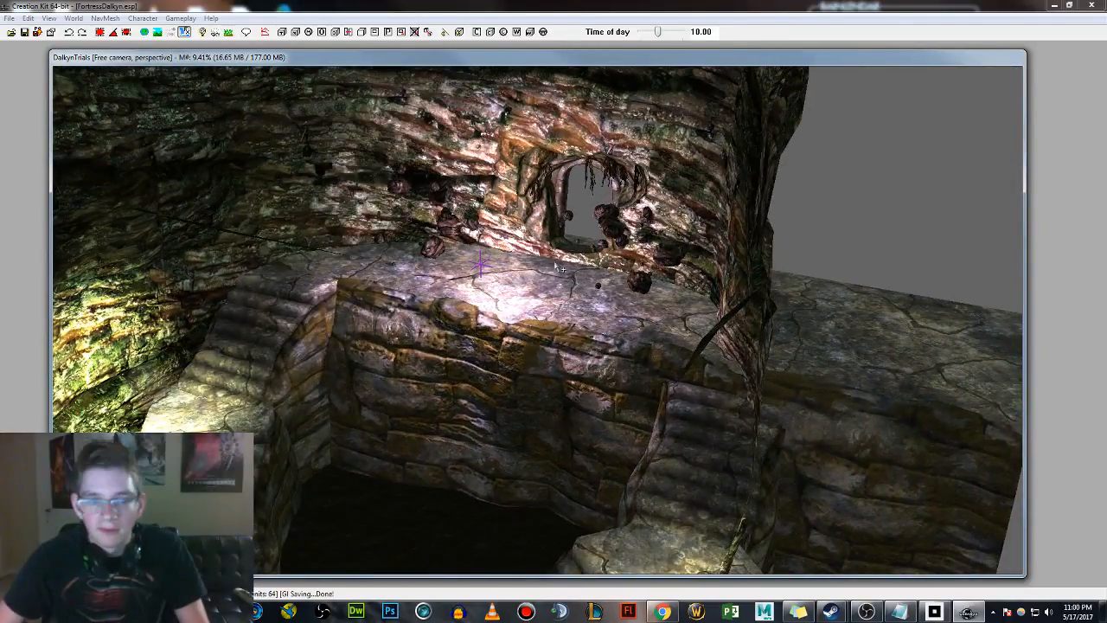
pyautogui.keyDown('shift'); pyautogui.moveTo(561, 275); pyautogui.dragTo(612, 275, button='middle'); pyautogui.keyUp('shift')
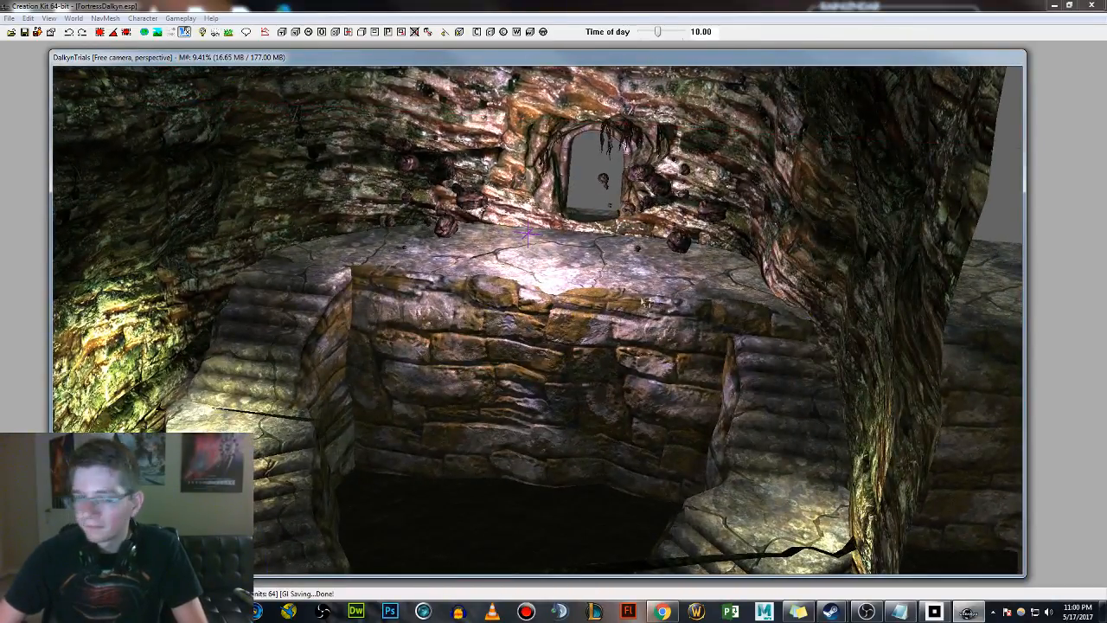
pyautogui.scroll(-1, 648, 279)
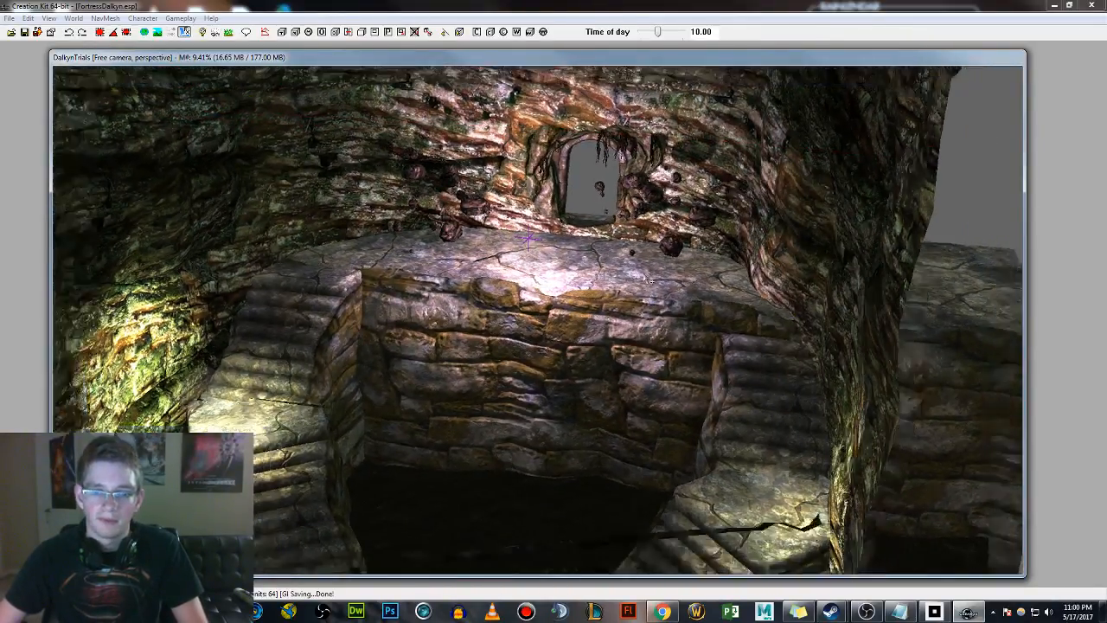
pyautogui.scroll(-3, 648, 279)
# Survey the neighbouring waterfall cavern, the tunnels below the water and the wider DalkynTrials cell layout.
pyautogui.moveTo(631, 323); pyautogui.dragTo(554, 323, button='middle')
pyautogui.scroll(-1, 462, 258)
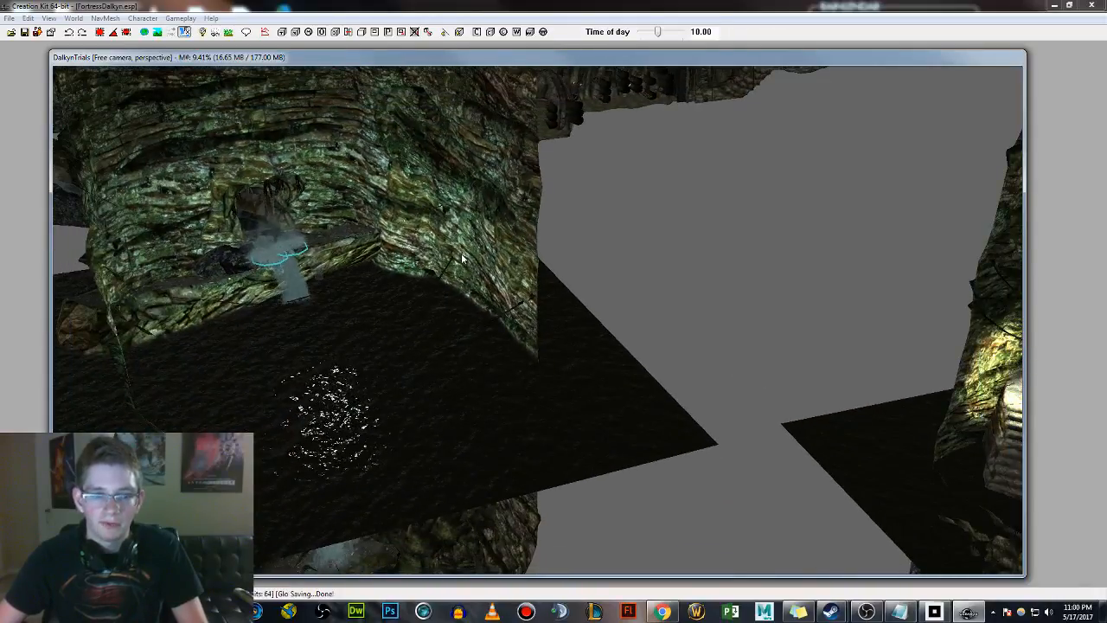
pyautogui.scroll(-3, 462, 258)
pyautogui.keyDown('shift'); pyautogui.moveTo(467, 314); pyautogui.dragTo(609, 327, button='middle'); pyautogui.keyUp('shift')
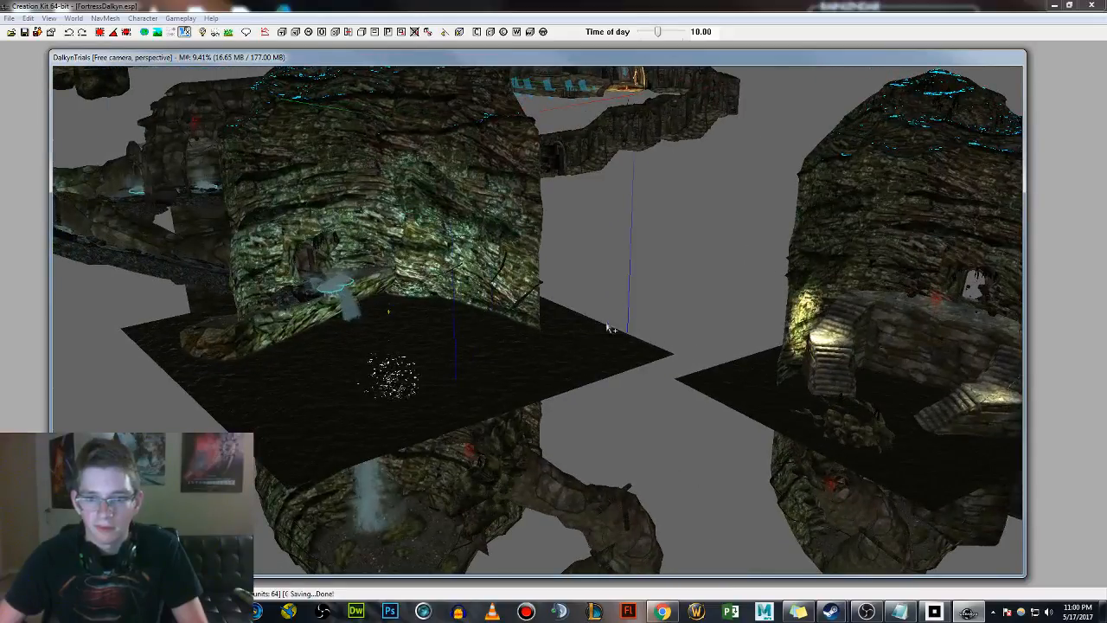
pyautogui.moveTo(696, 334); pyautogui.dragTo(504, 299, button='middle')
pyautogui.scroll(2, 666, 303)
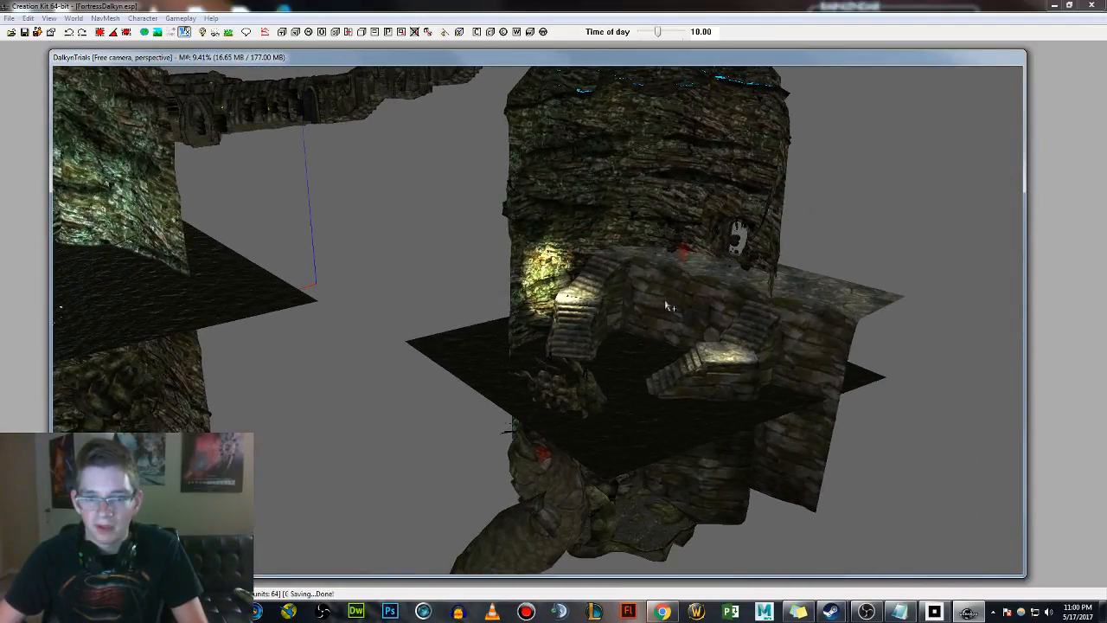
pyautogui.keyDown('shift'); pyautogui.moveTo(668, 306); pyautogui.dragTo(664, 454, button='middle'); pyautogui.keyUp('shift')
pyautogui.keyDown('shift'); pyautogui.moveTo(529, 134); pyautogui.dragTo(634, 198, button='middle'); pyautogui.keyUp('shift')
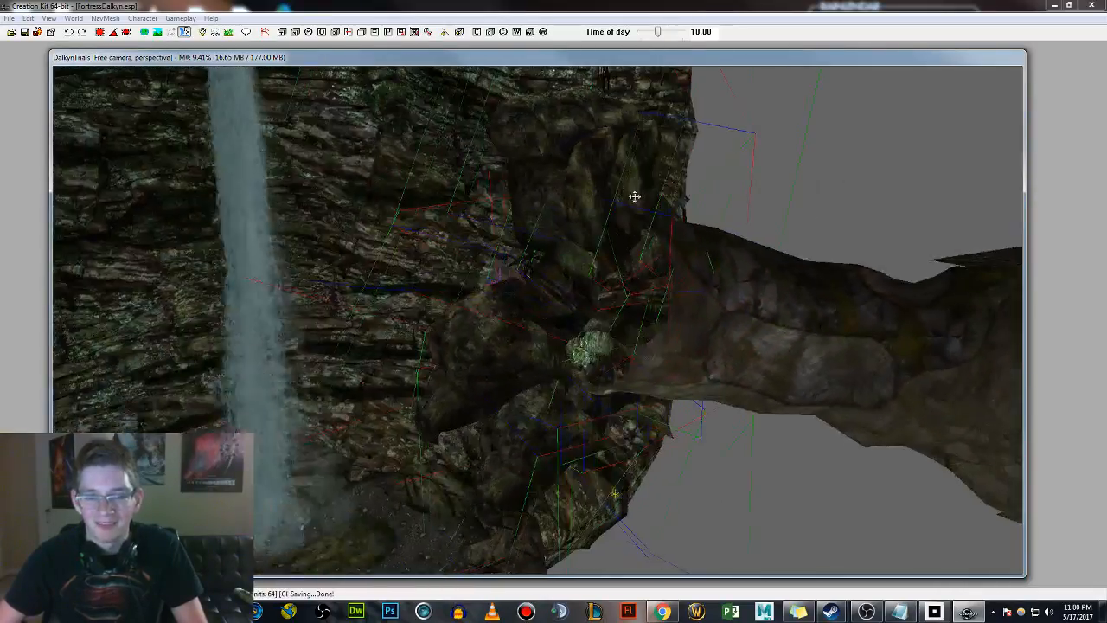
pyautogui.keyDown('shift'); pyautogui.moveTo(597, 236); pyautogui.dragTo(526, 299, button='middle'); pyautogui.keyUp('shift')
pyautogui.keyDown('shift'); pyautogui.moveTo(648, 293); pyautogui.dragTo(651, 298, button='middle'); pyautogui.keyUp('shift')
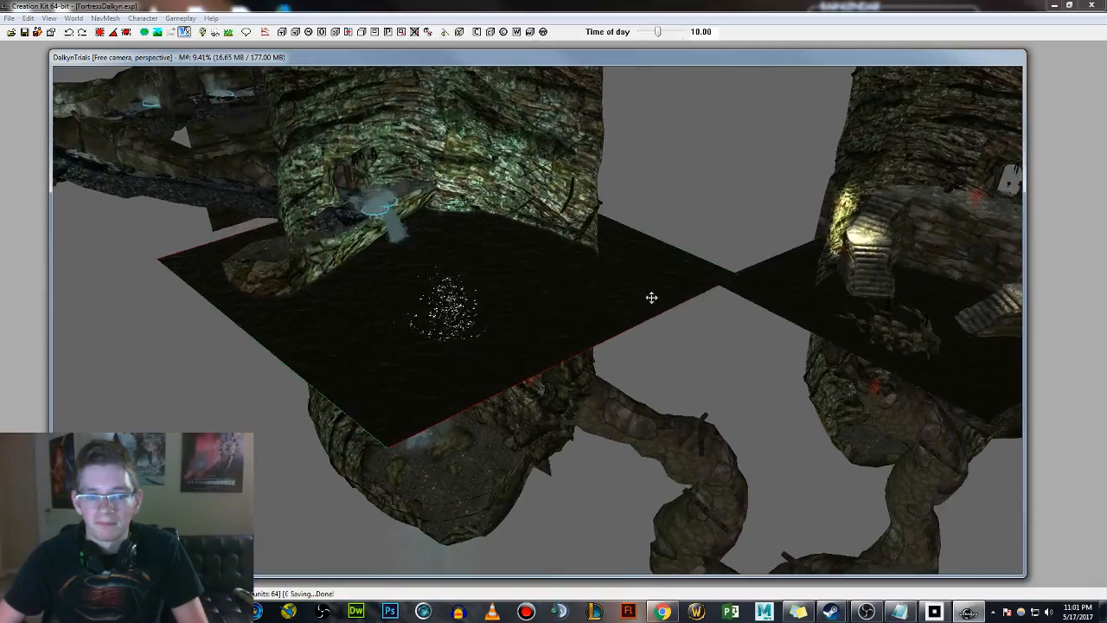
pyautogui.moveTo(447, 244); pyautogui.dragTo(722, 509, button='middle')
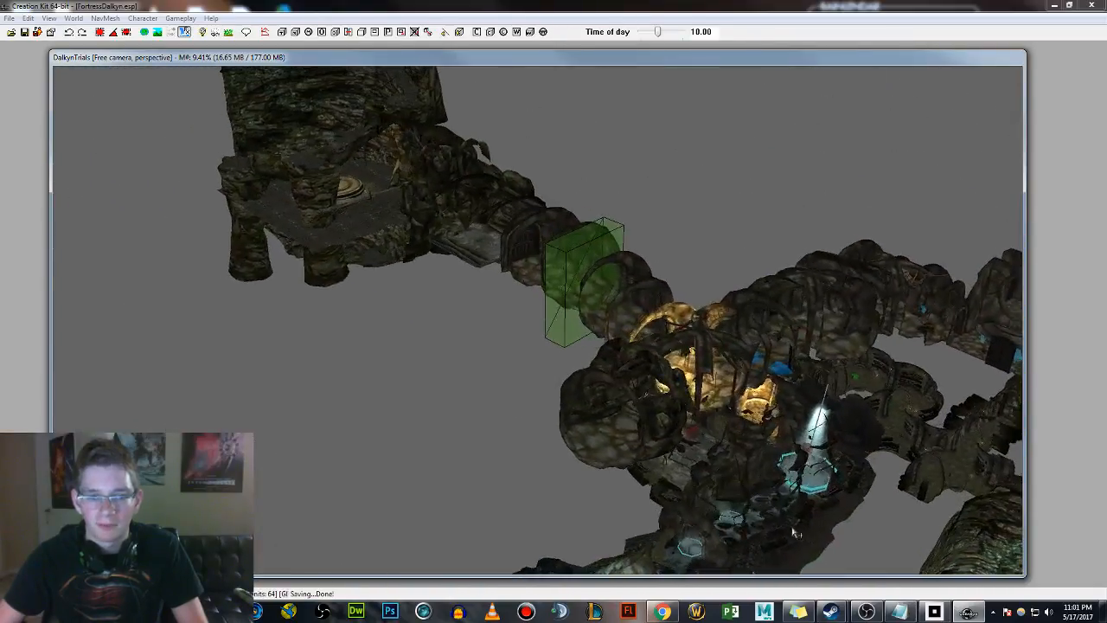
pyautogui.moveTo(813, 439); pyautogui.dragTo(616, 291, button='middle')
pyautogui.moveTo(732, 299); pyautogui.dragTo(430, 262, button='middle')
pyautogui.scroll(3, 655, 285)
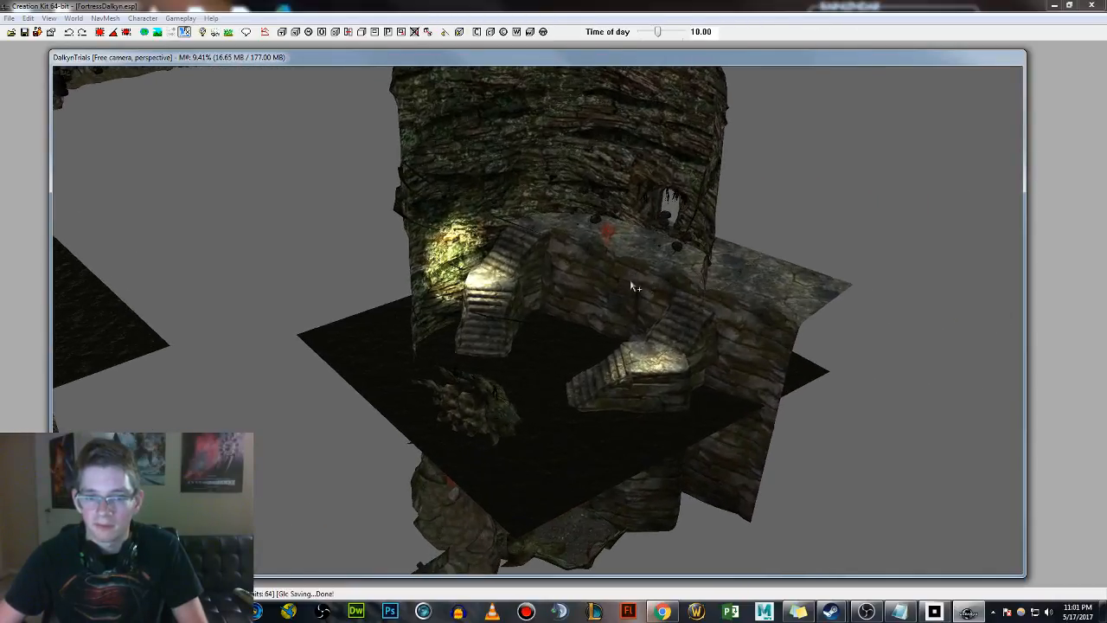
# Review the finished staircase cavern, closing in on the platform and its lit doorway.
pyautogui.click(631, 281)
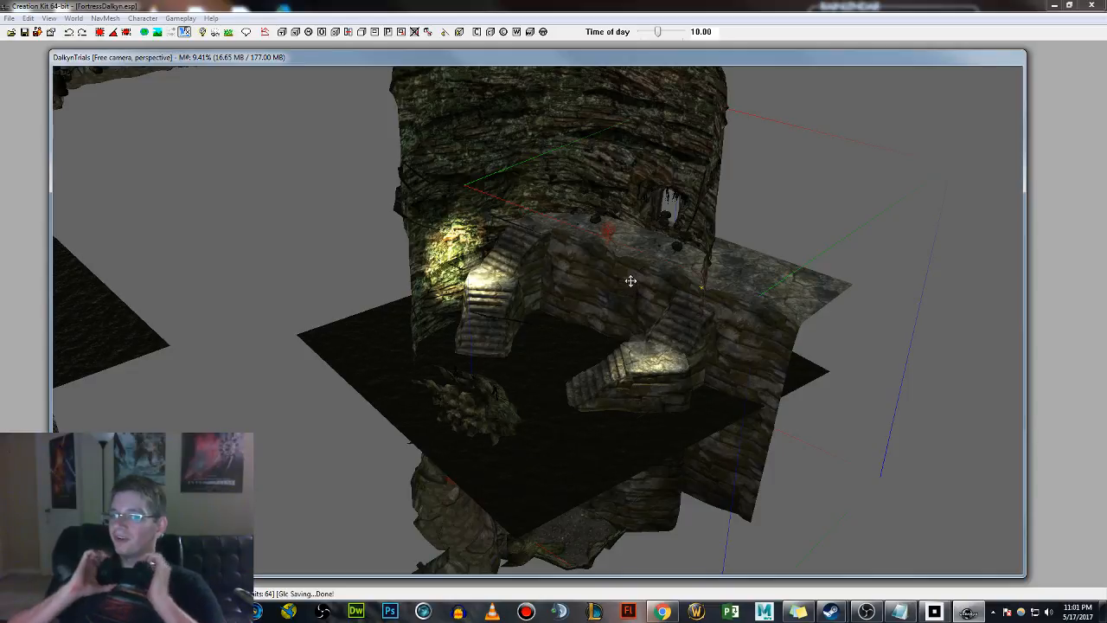
pyautogui.scroll(5, 654, 278)
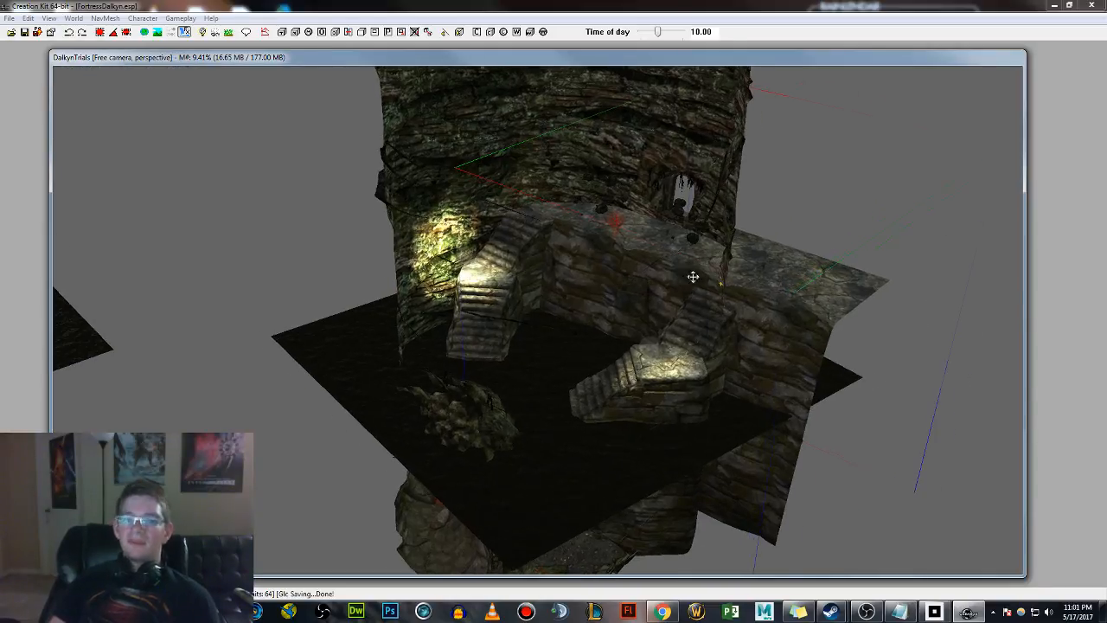
pyautogui.moveTo(692, 231); pyautogui.dragTo(625, 269, button='middle')
pyautogui.scroll(2, 625, 269)
pyautogui.scroll(2, 625, 269)
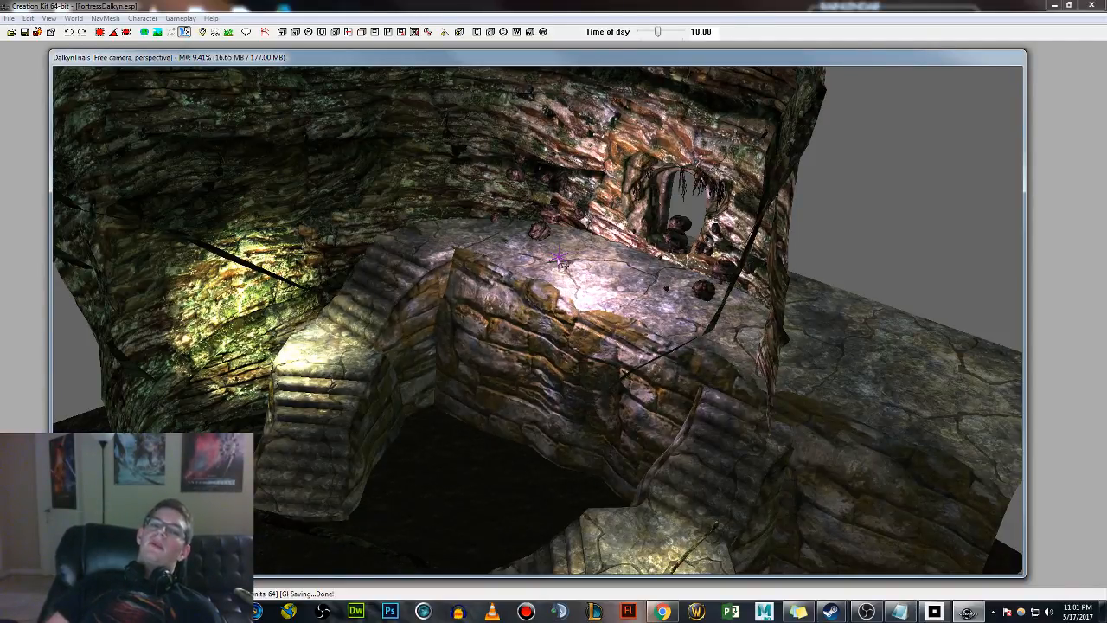
pyautogui.scroll(1, 645, 282)
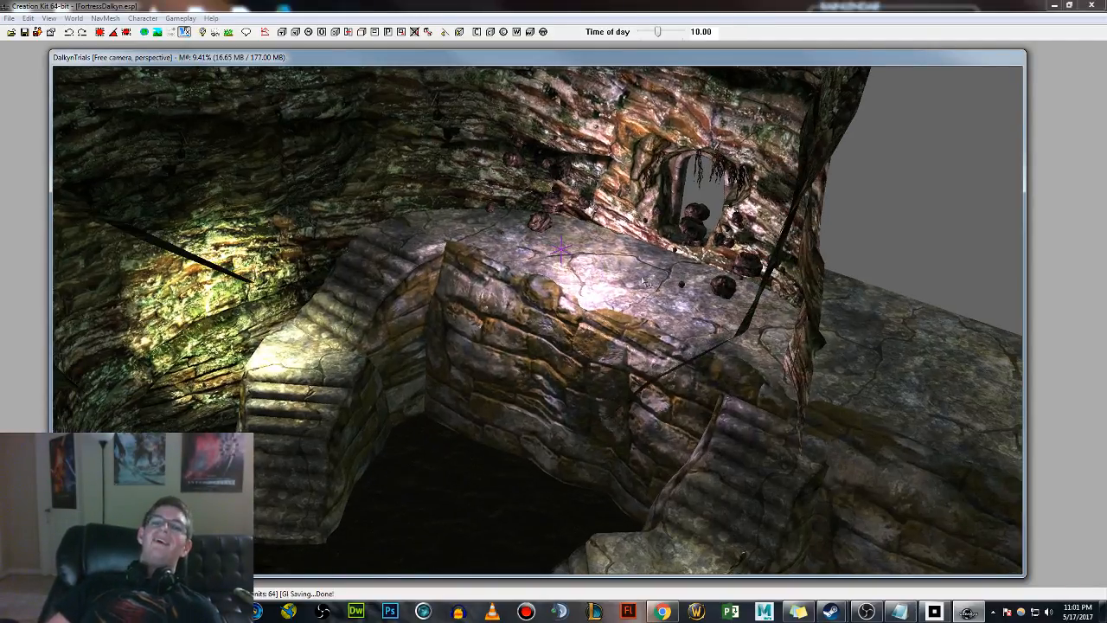
pyautogui.scroll(2, 678, 287)
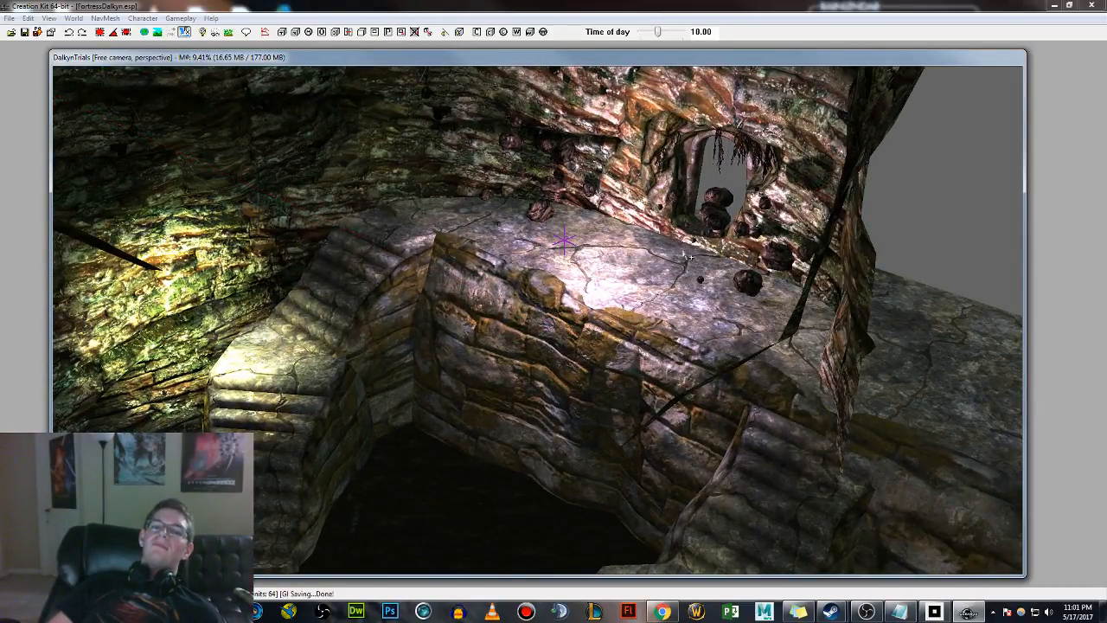
pyautogui.keyDown('shift'); pyautogui.moveTo(712, 227); pyautogui.dragTo(574, 321, button='middle'); pyautogui.keyUp('shift')
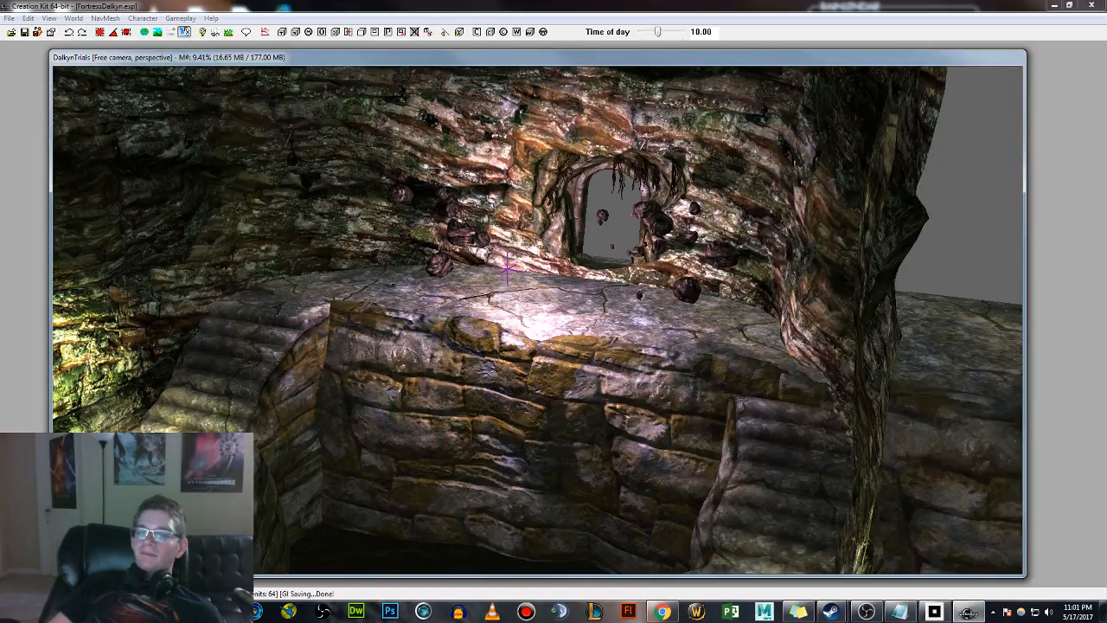
# Switch to streamScript1.txt in Notepad and replace its text with "Going to bed - goodnight!" and, on a second line, "Thank you for watching".
pyautogui.click(896, 611)
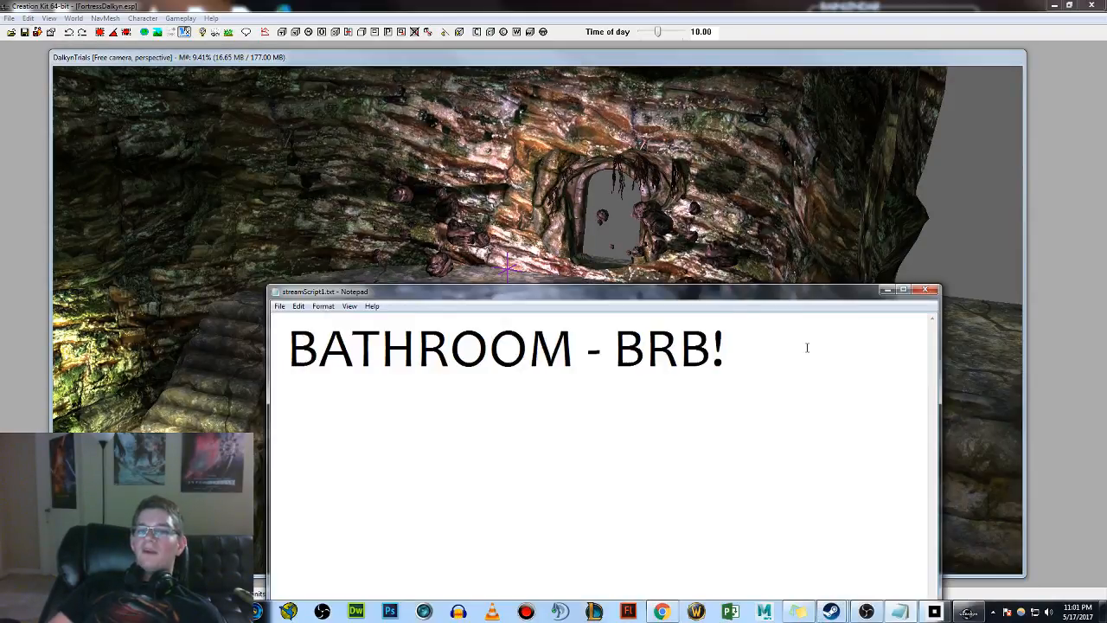
pyautogui.moveTo(726, 295); pyautogui.dragTo(721, 166)
pyautogui.moveTo(764, 205); pyautogui.dragTo(255, 214)
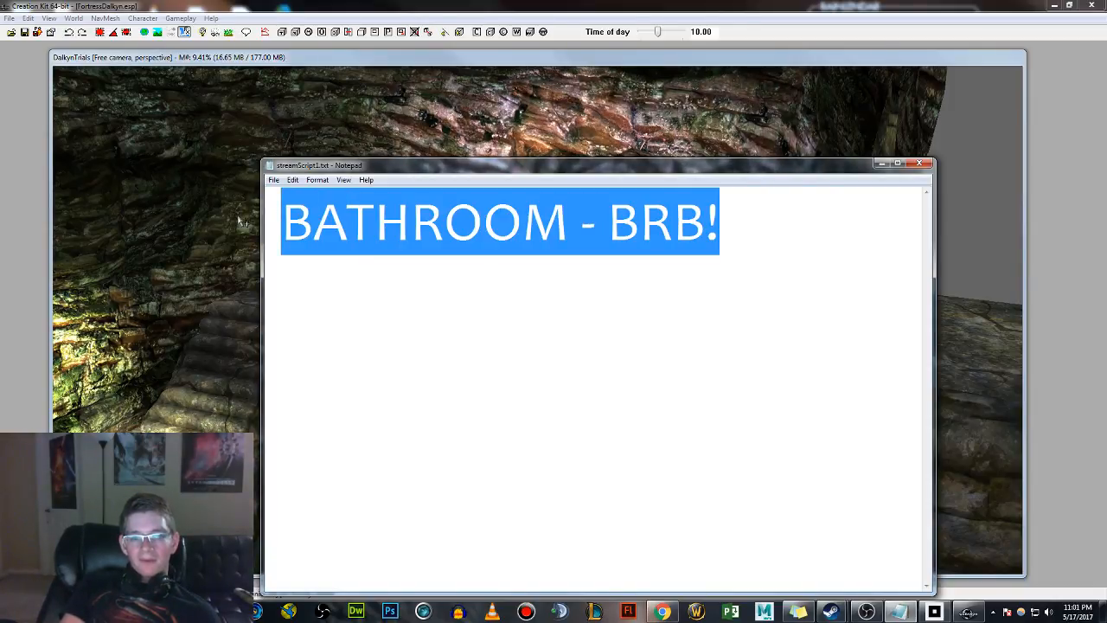
pyautogui.write('Going to bed - goodnight!')
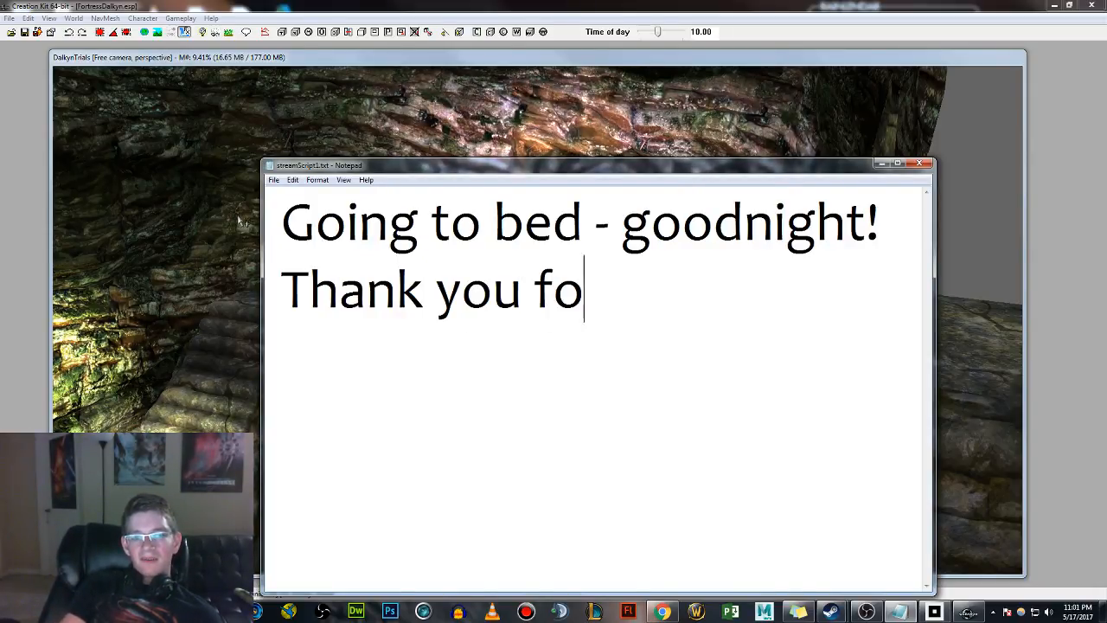
pyautogui.write('r watching')
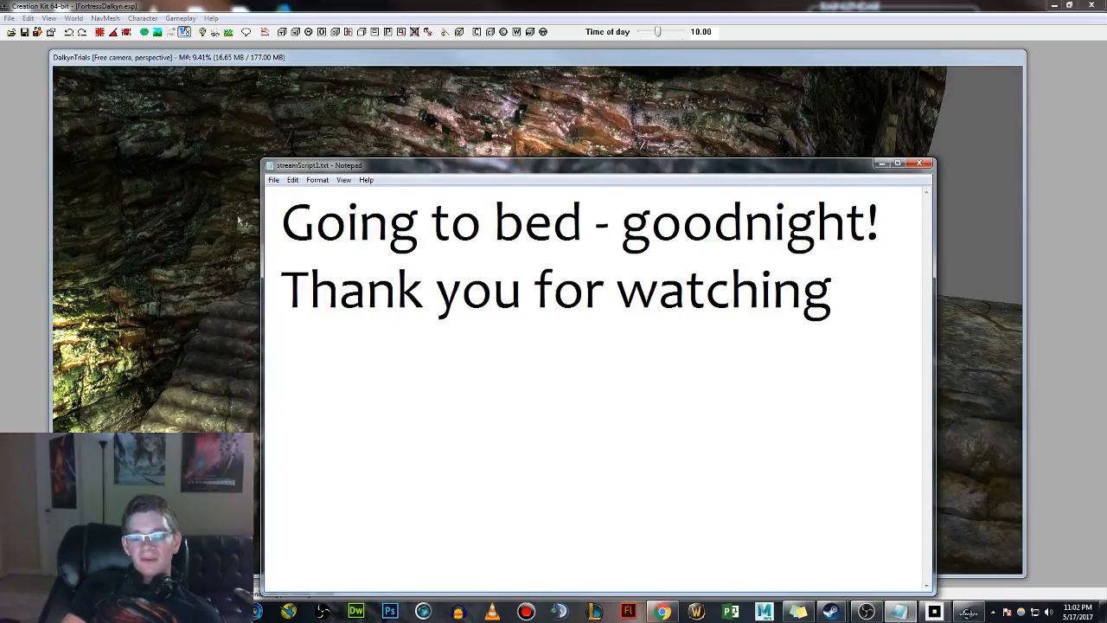